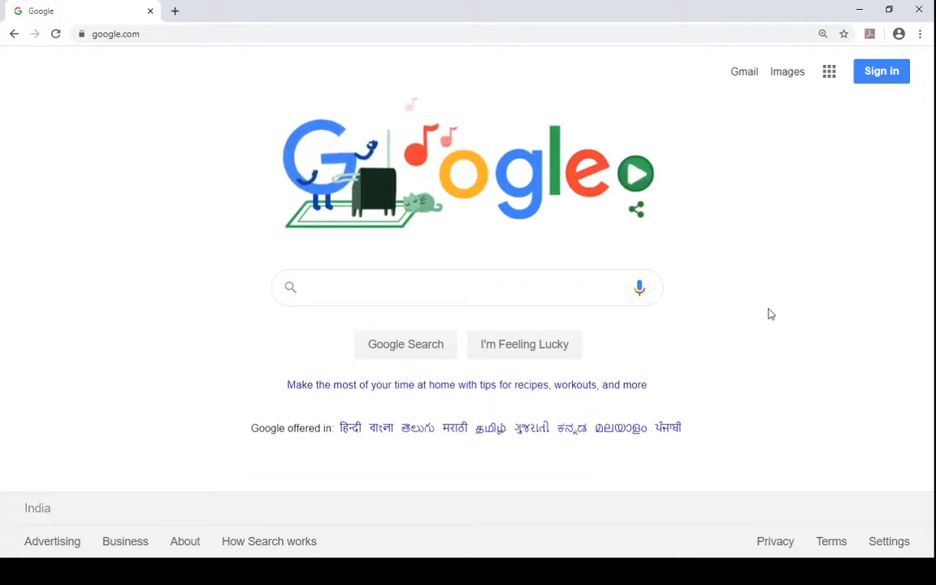
- Sign in to the Google account by entering its e-mail address and the account password
{"action": "left_click", "coordinate": [151, 35]}
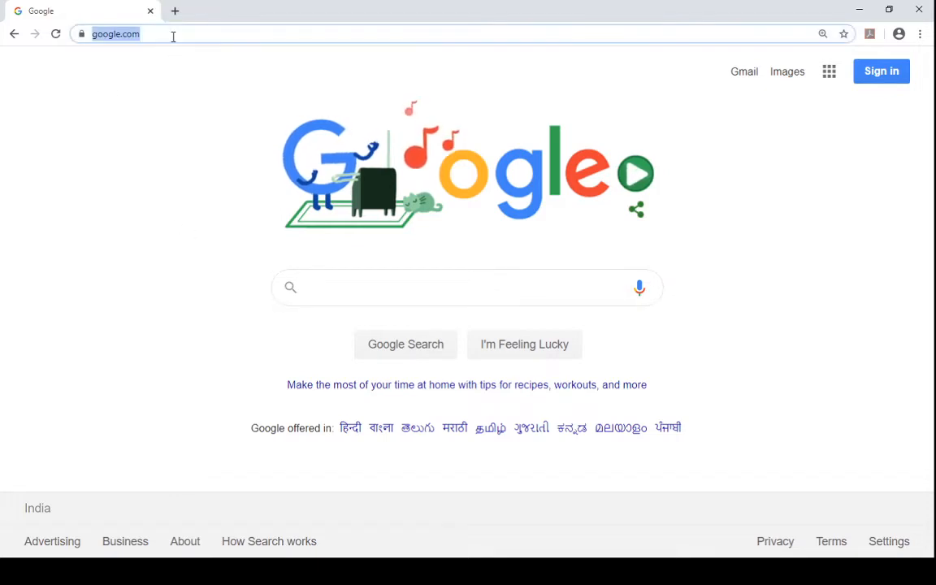
{"action": "left_click", "coordinate": [159, 88]}
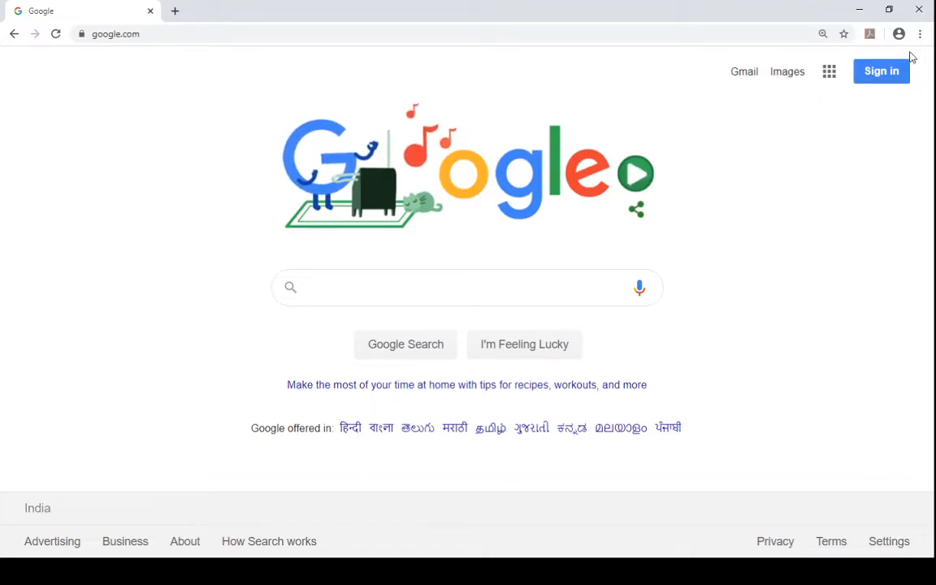
{"action": "left_click", "coordinate": [900, 78]}
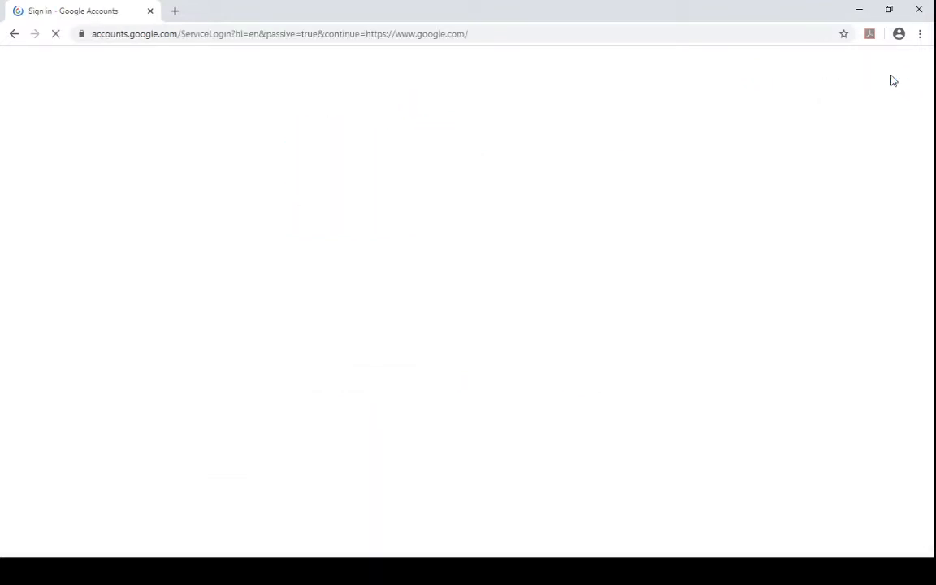
{"action": "left_click", "coordinate": [439, 267]}
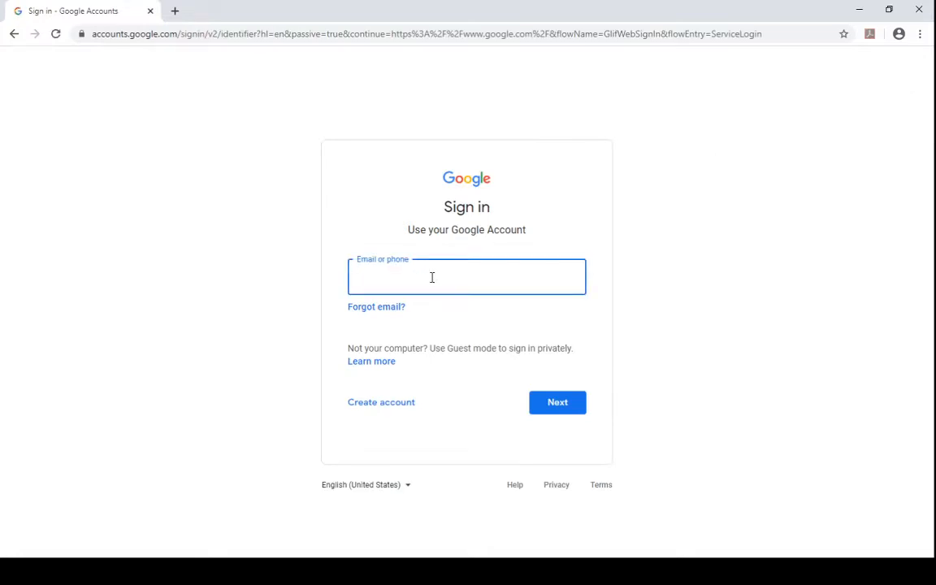
{"action": "key", "text": "Return"}
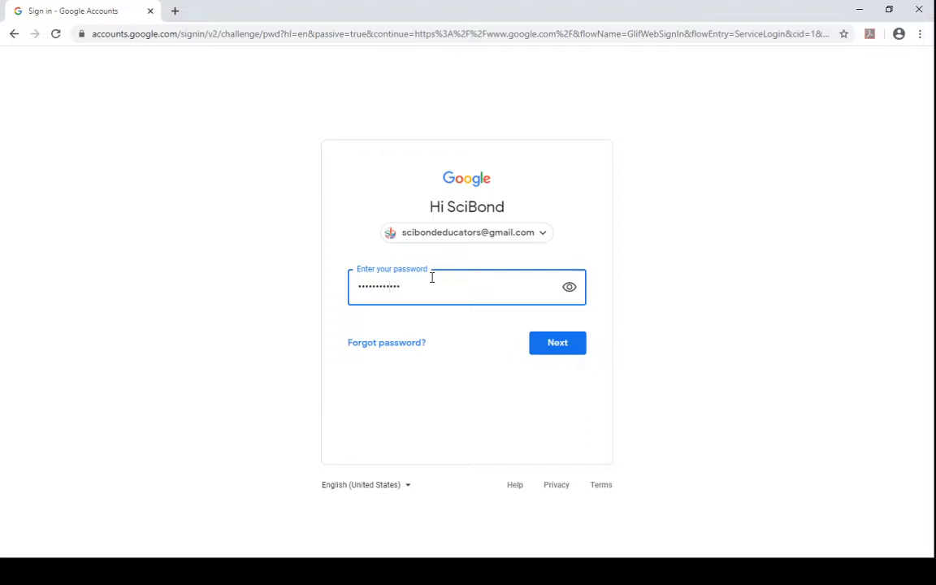
{"action": "key", "text": "Return"}
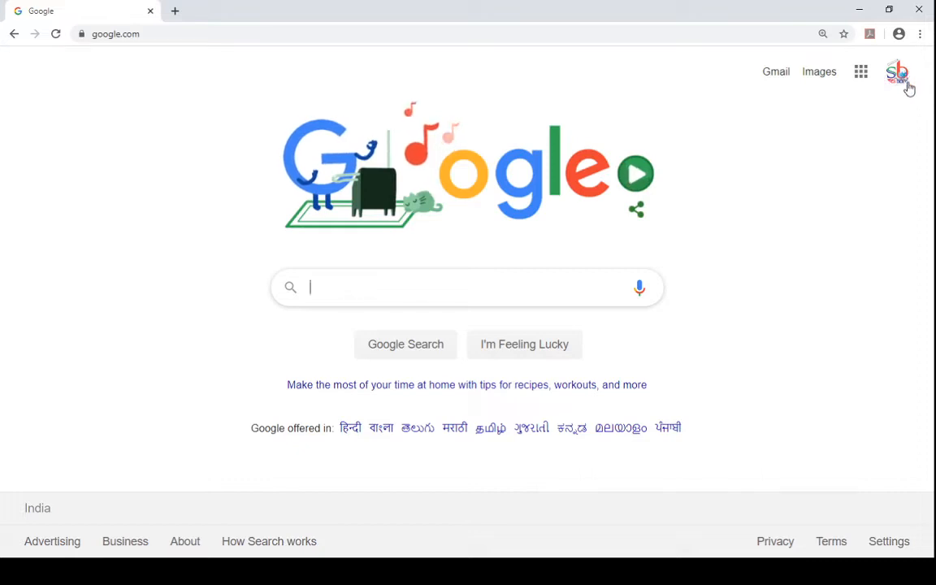
- Open Google Drive from the Google apps launcher
{"action": "left_click", "coordinate": [861, 73]}
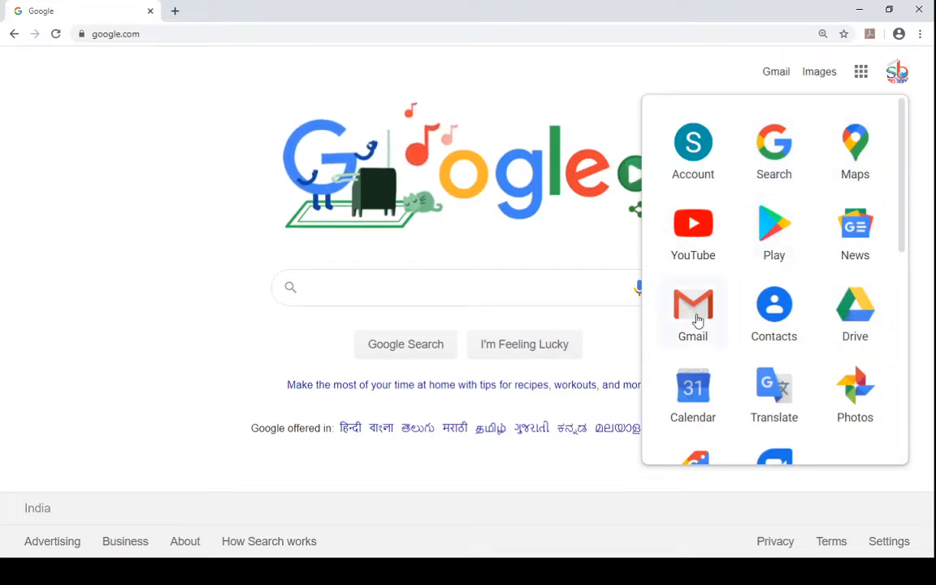
{"action": "left_click", "coordinate": [853, 317]}
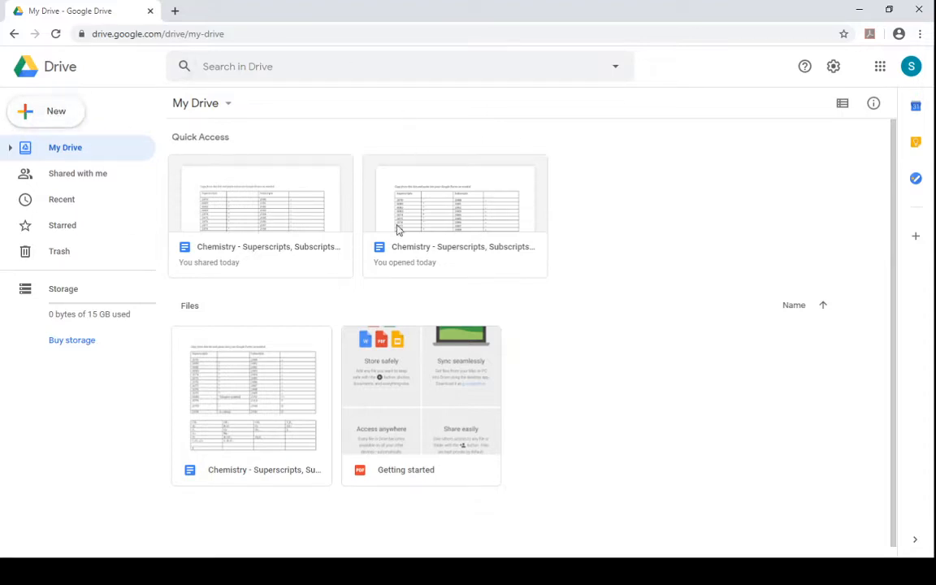
{"action": "left_click", "coordinate": [27, 111]}
{"action": "left_click", "coordinate": [49, 118]}
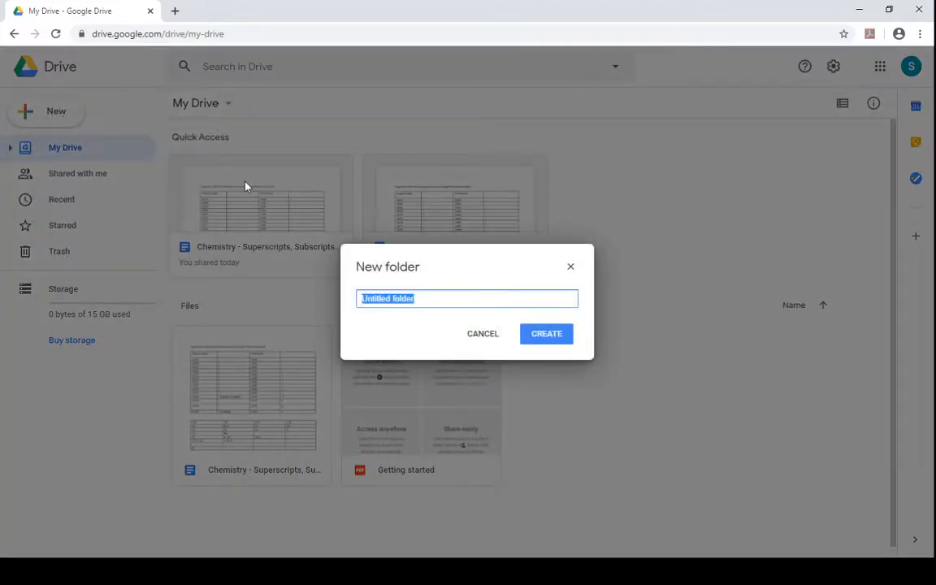
{"action": "left_click", "coordinate": [488, 333]}
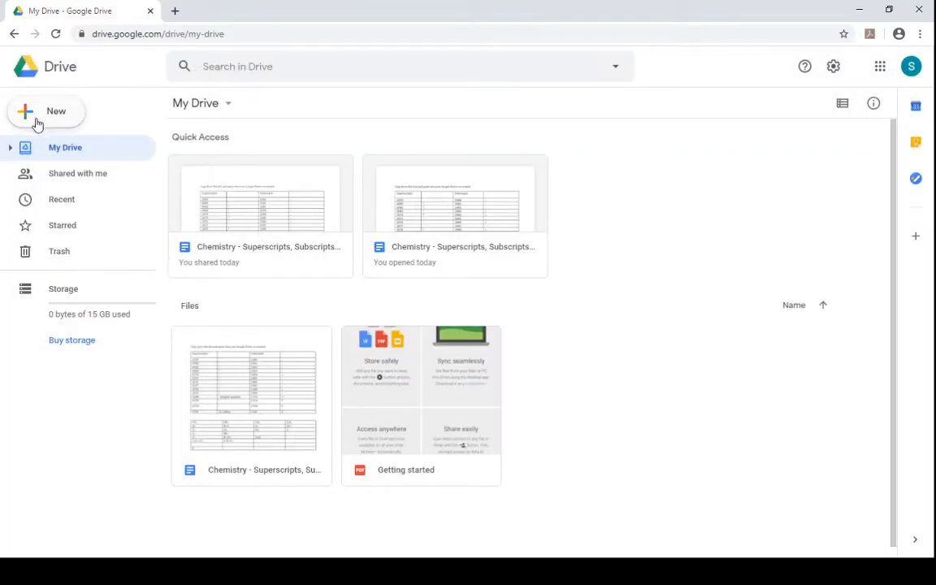
- Create a new folder in My Drive named Test Class 10
{"action": "left_click", "coordinate": [36, 122]}
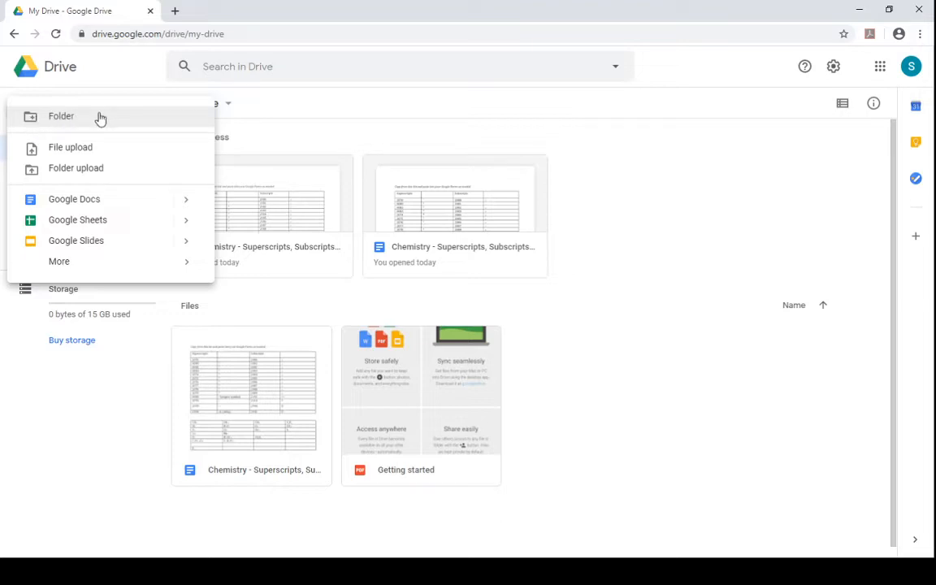
{"action": "left_click", "coordinate": [77, 127]}
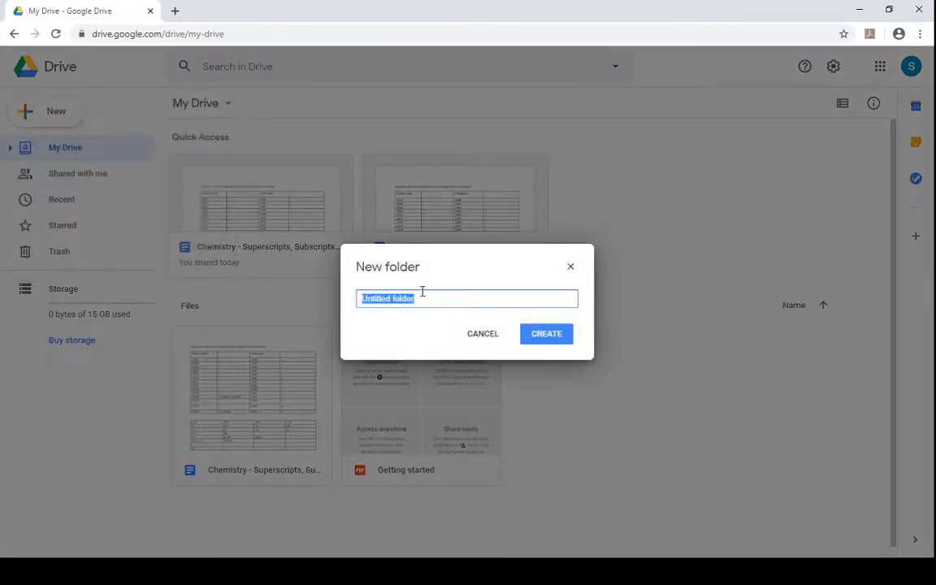
{"action": "type", "text": "Test Class 10"}
{"action": "left_click", "coordinate": [551, 334]}
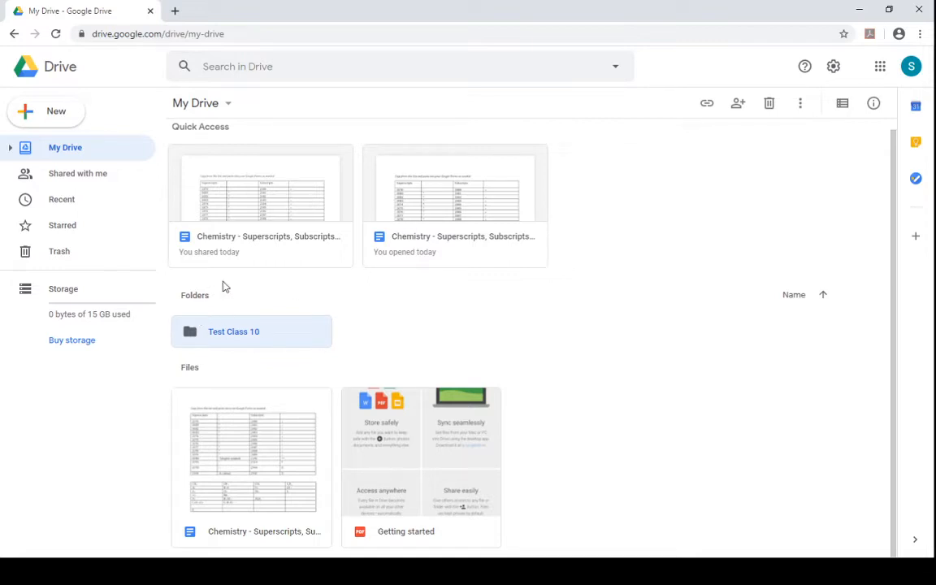
{"action": "left_click", "coordinate": [279, 295]}
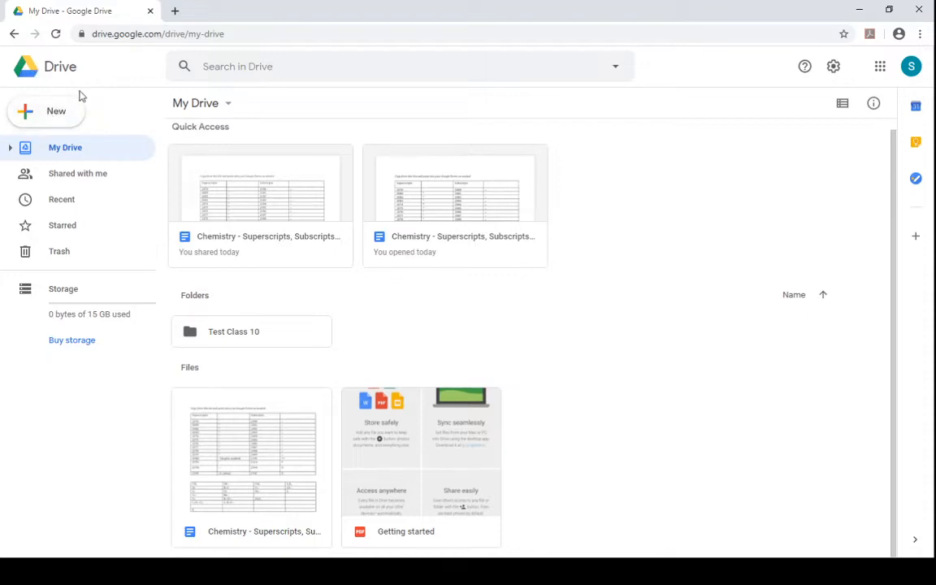
- Create a new Google Form from Drive's New menu
{"action": "left_click", "coordinate": [56, 113]}
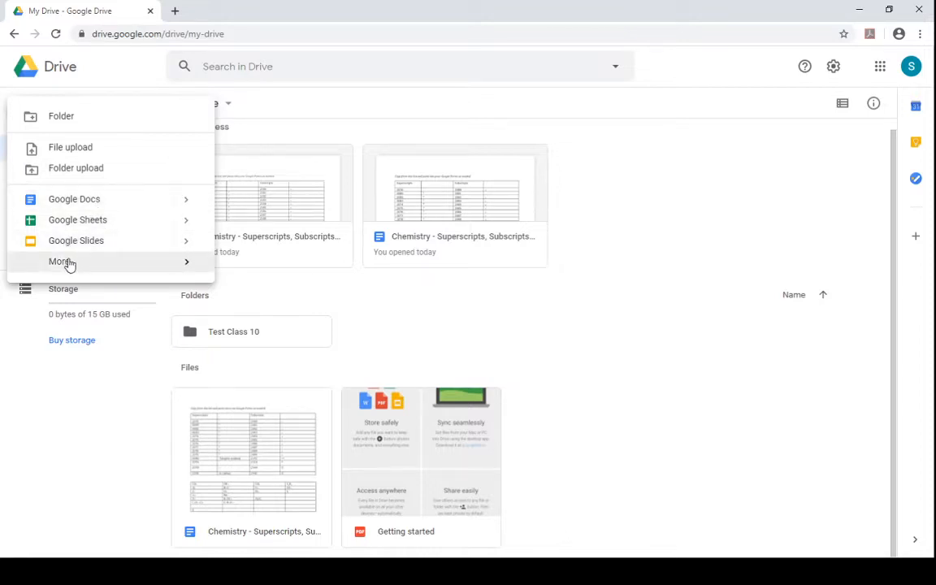
{"action": "mouse_move", "coordinate": [70, 265]}
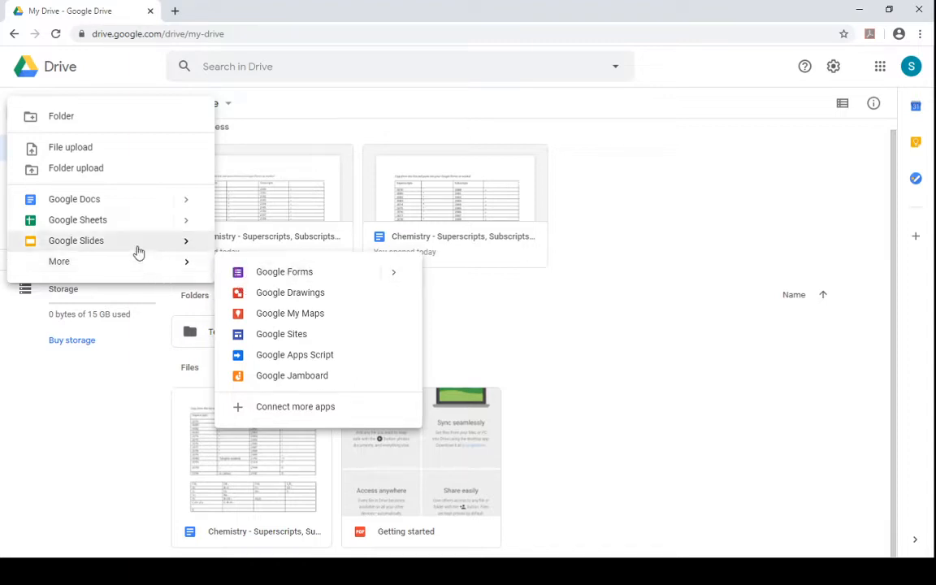
{"action": "mouse_move", "coordinate": [150, 266]}
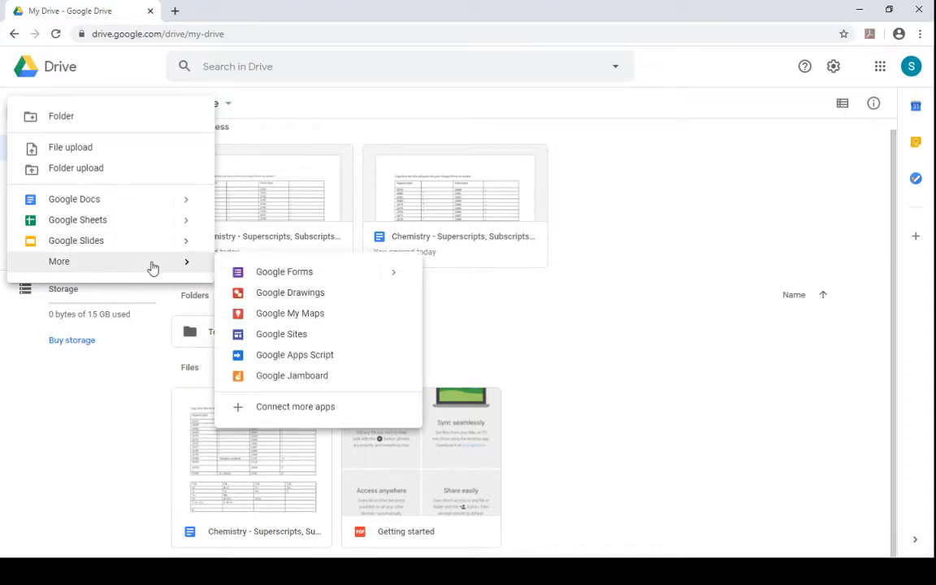
{"action": "left_click", "coordinate": [268, 273]}
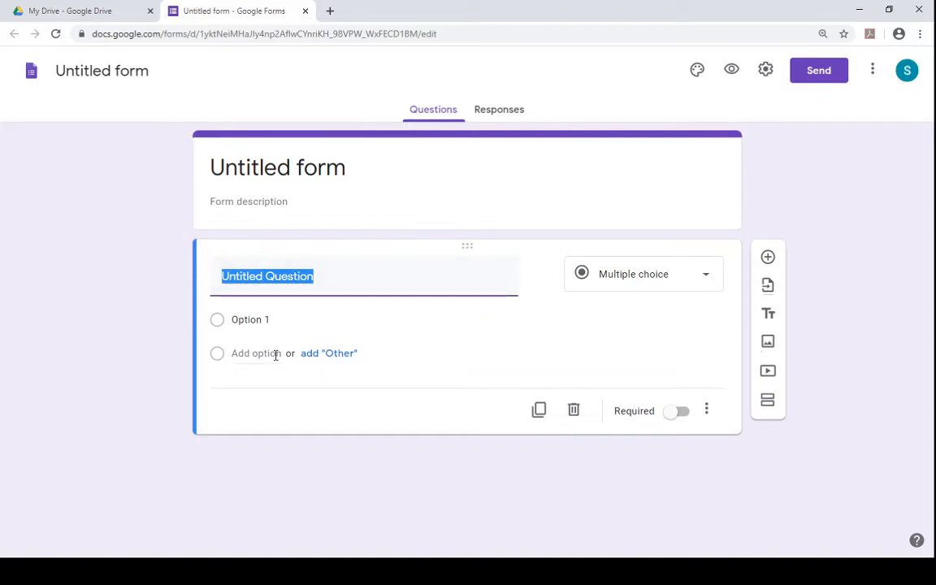
- Set the form title to Test
{"action": "left_click", "coordinate": [281, 172]}
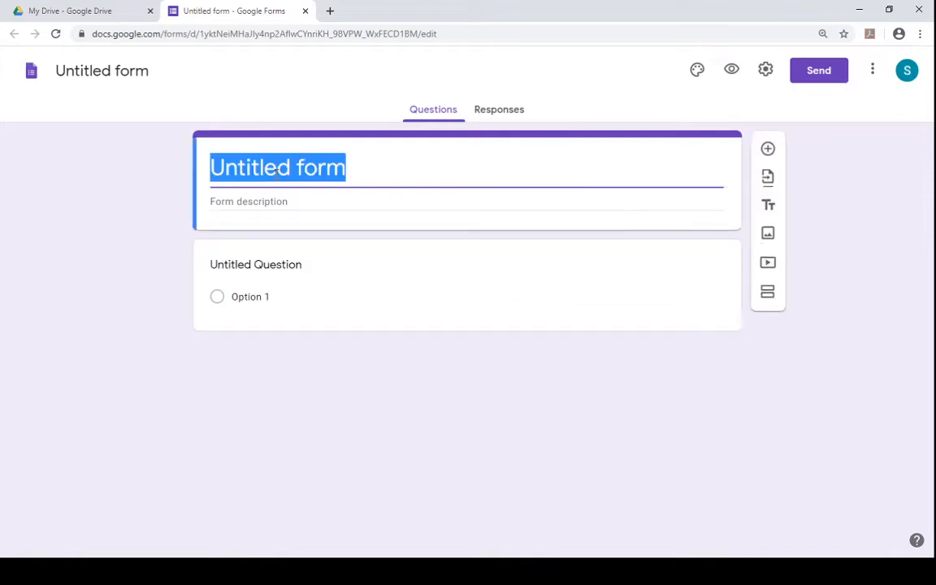
{"action": "left_click", "coordinate": [128, 264]}
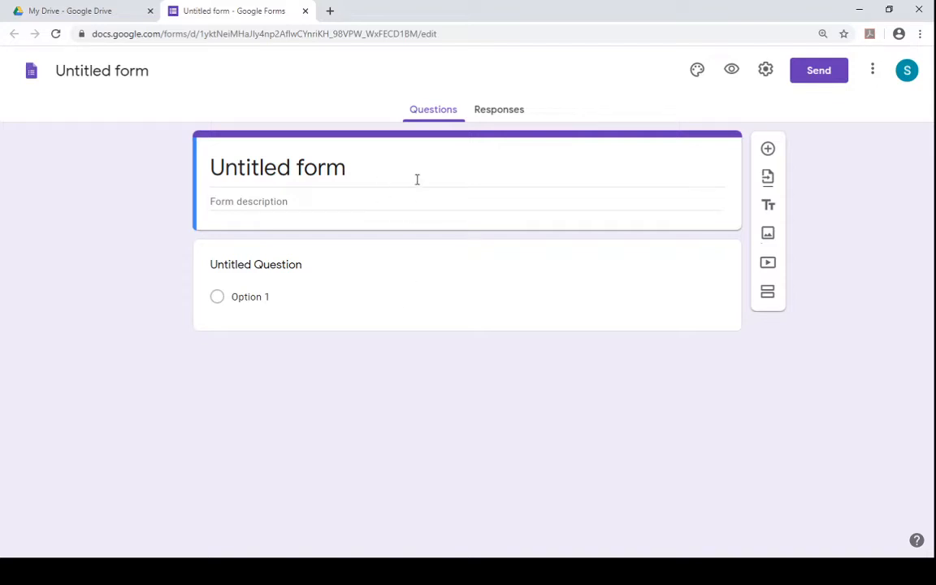
{"action": "left_click", "coordinate": [362, 169]}
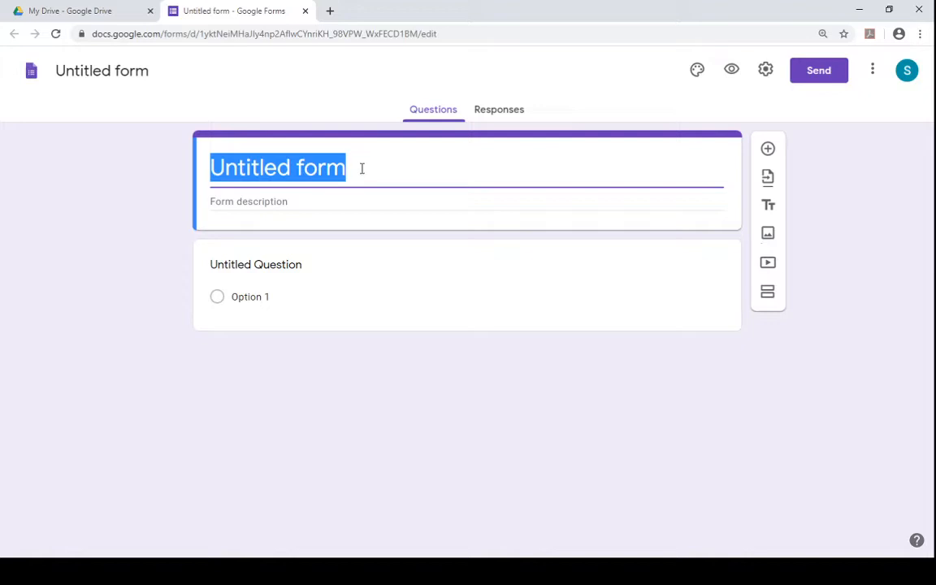
{"action": "type", "text": "Test"}
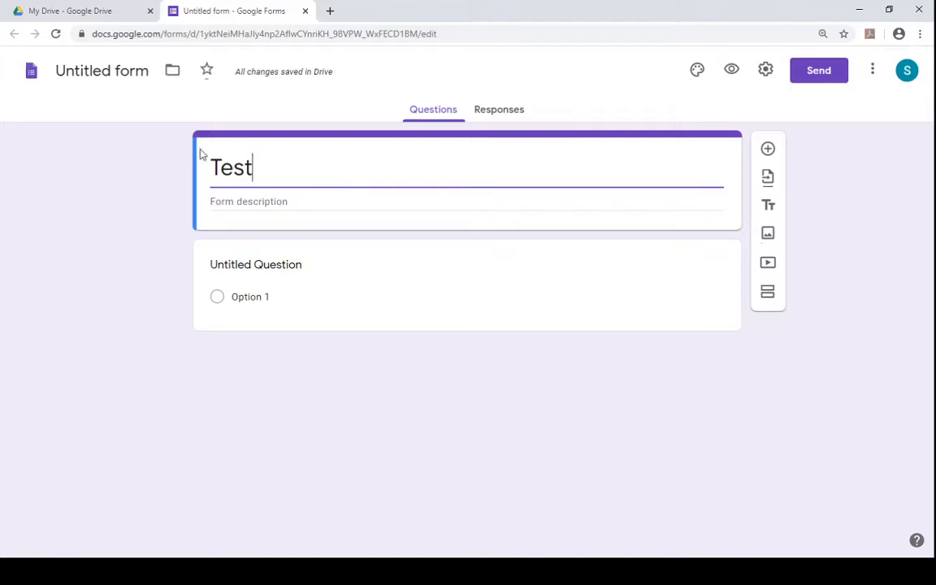
- Move the form into the Test Class 10 folder
{"action": "left_click", "coordinate": [172, 71]}
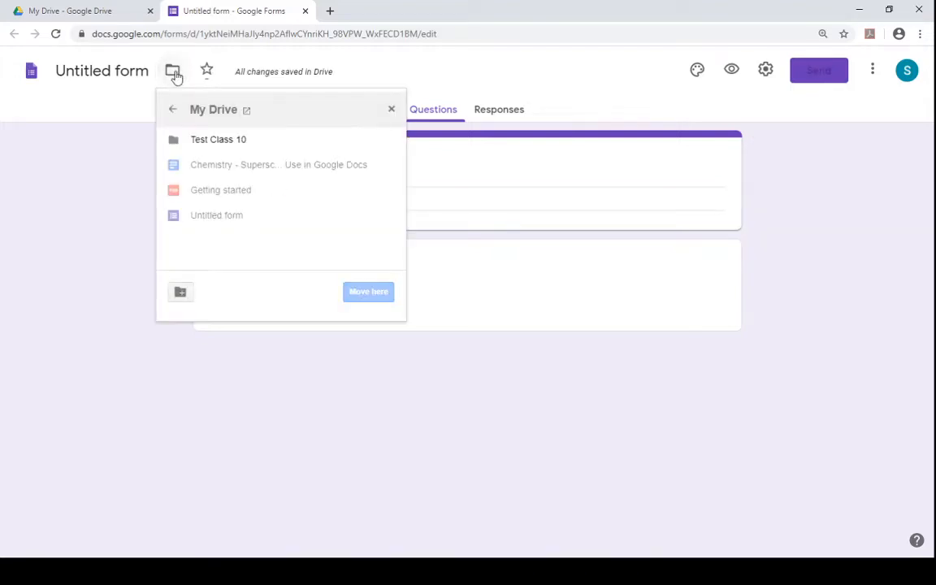
{"action": "left_click", "coordinate": [535, 68]}
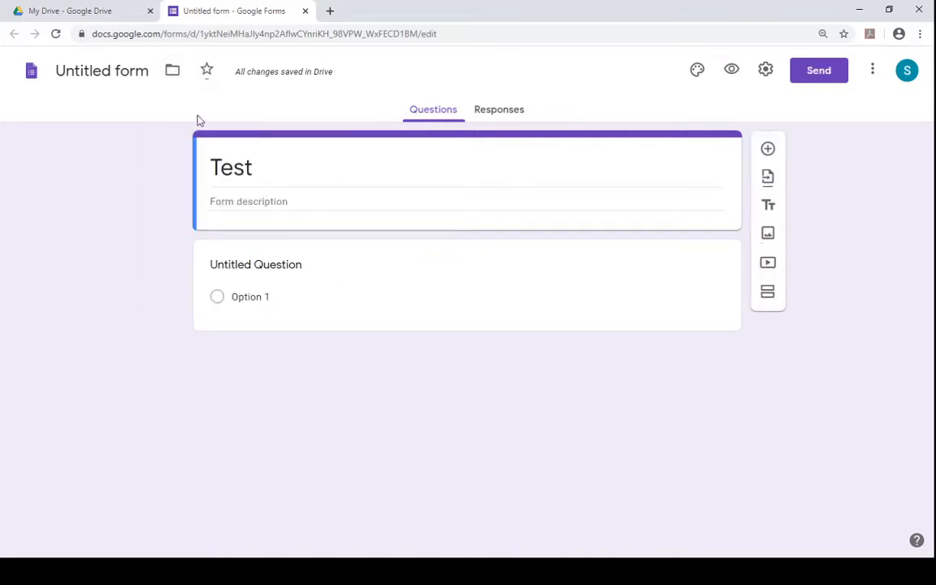
{"action": "left_click", "coordinate": [172, 71]}
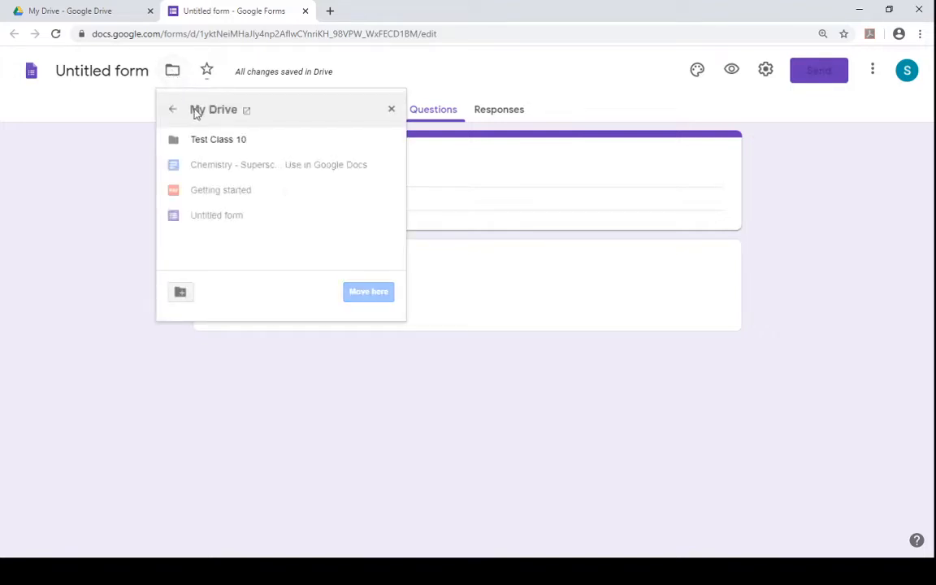
{"action": "left_click", "coordinate": [225, 145]}
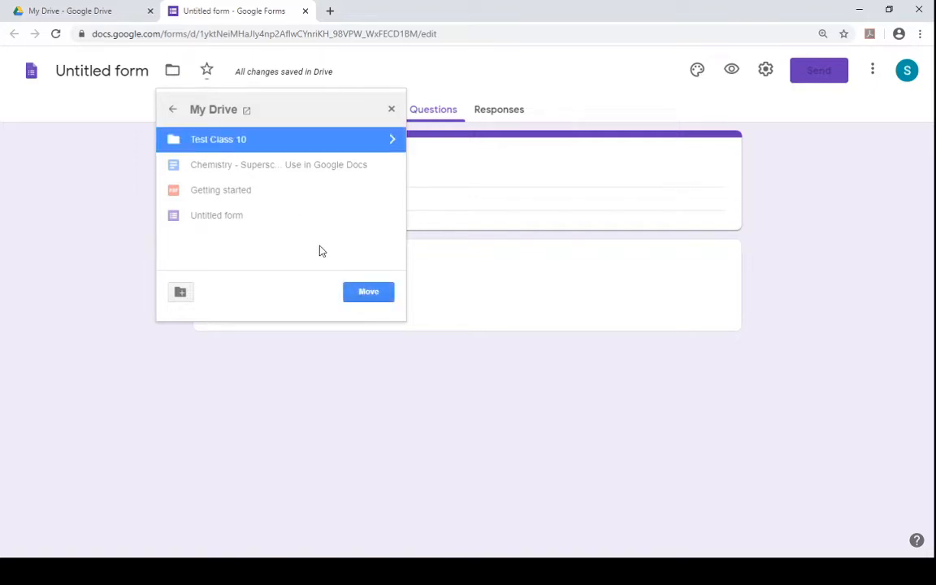
{"action": "left_click", "coordinate": [368, 293]}
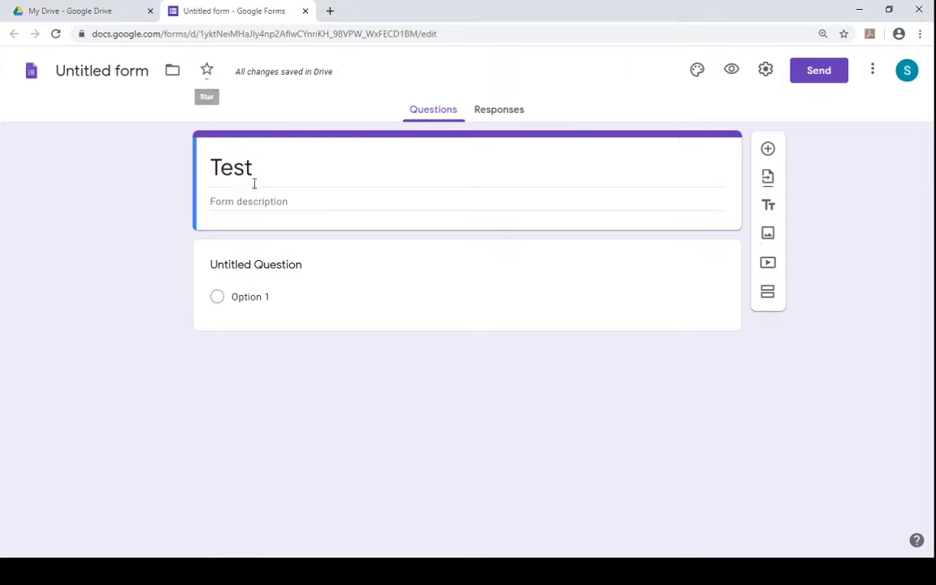
- Enter the form description lines Class - 10th and Max. Marks - 10, starting a new line after them
{"action": "left_click", "coordinate": [92, 79]}
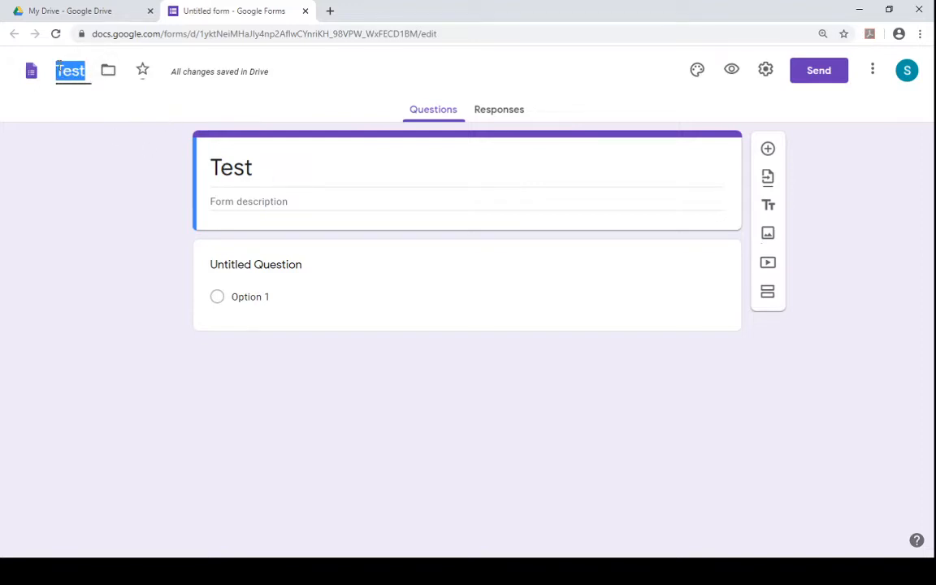
{"action": "left_click", "coordinate": [256, 207]}
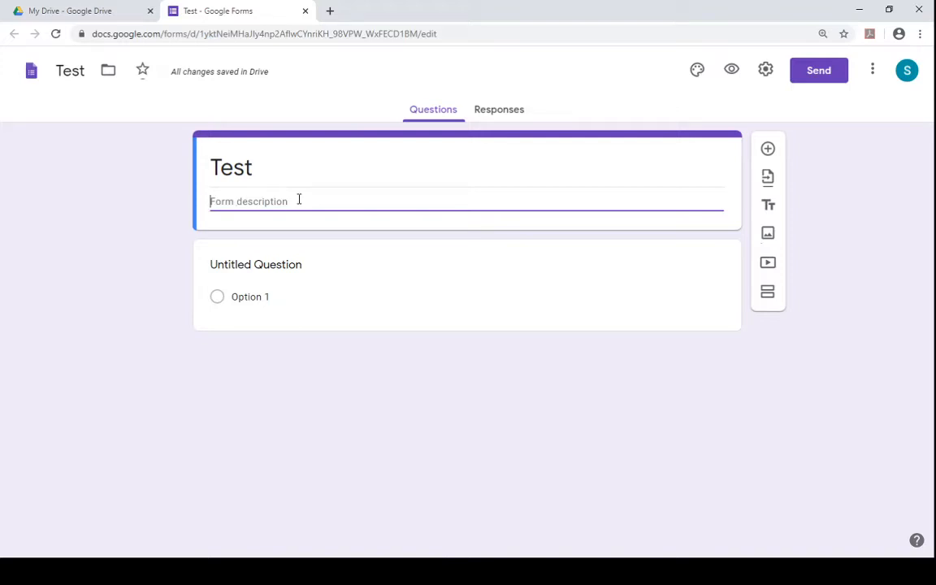
{"action": "type", "text": "Class"}
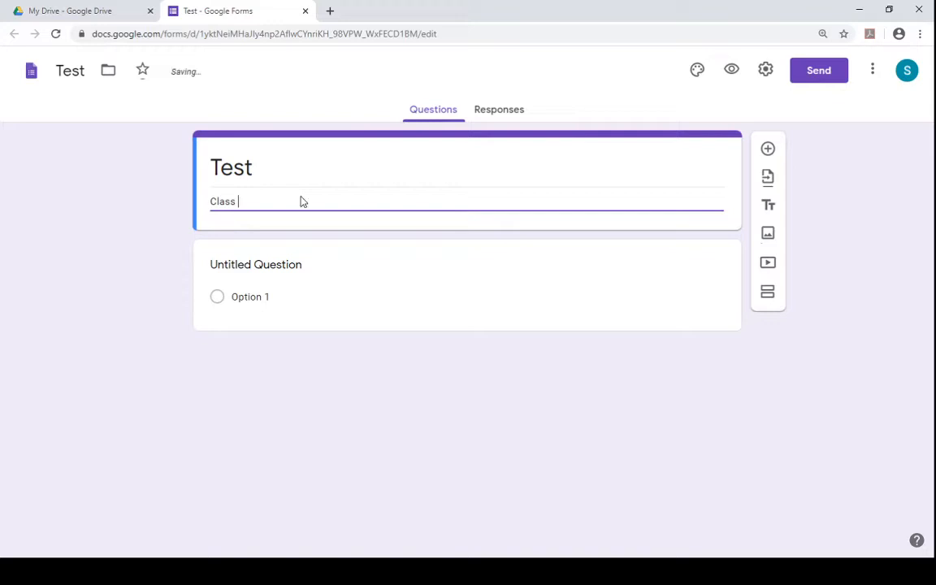
{"action": "type", "text": " - 10th"}
{"action": "key", "text": "Return"}
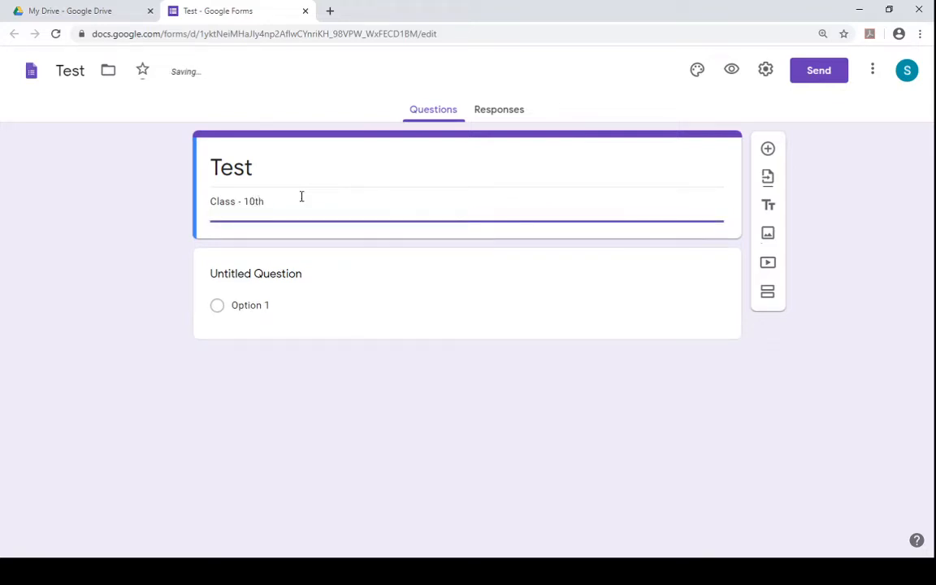
{"action": "type", "text": "Max. Marks - 10"}
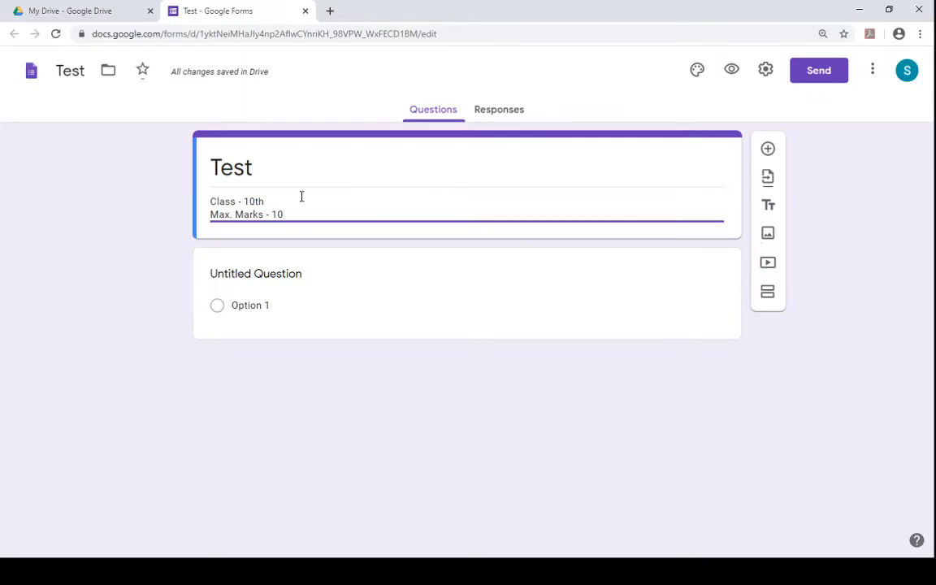
{"action": "key", "text": "Return"}
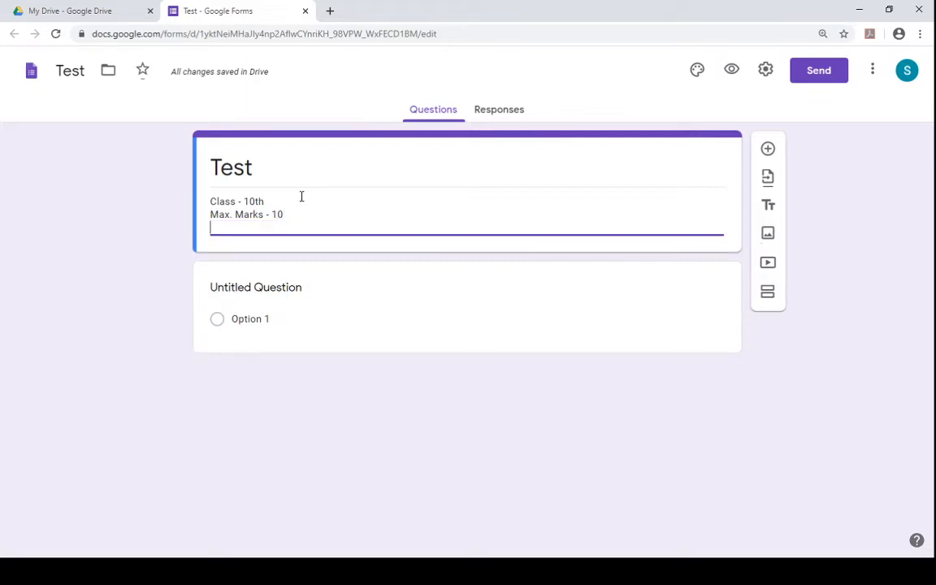
- Add a blank line, then Instructions - and All the questions are compulsory. to the description
{"action": "key", "text": "Return"}
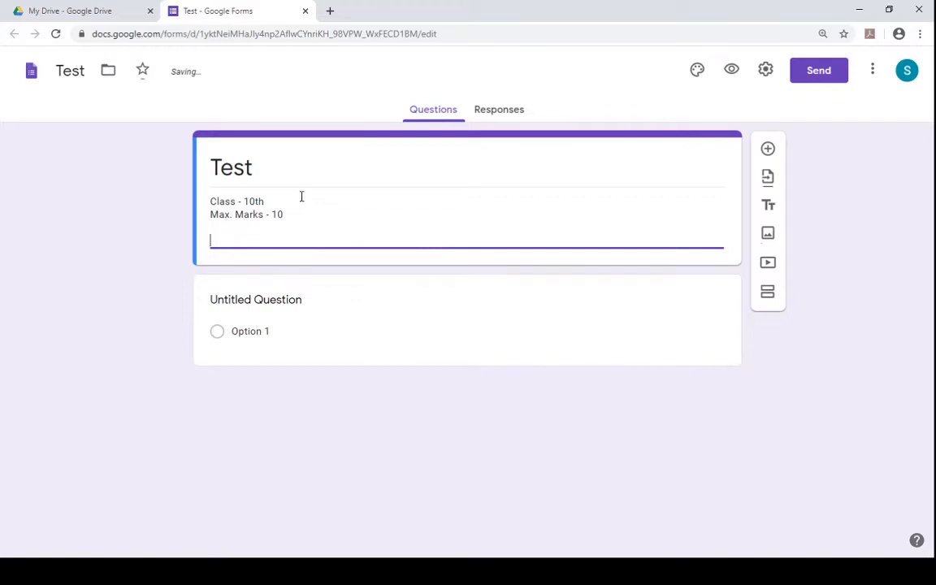
{"action": "type", "text": "Instruct"}
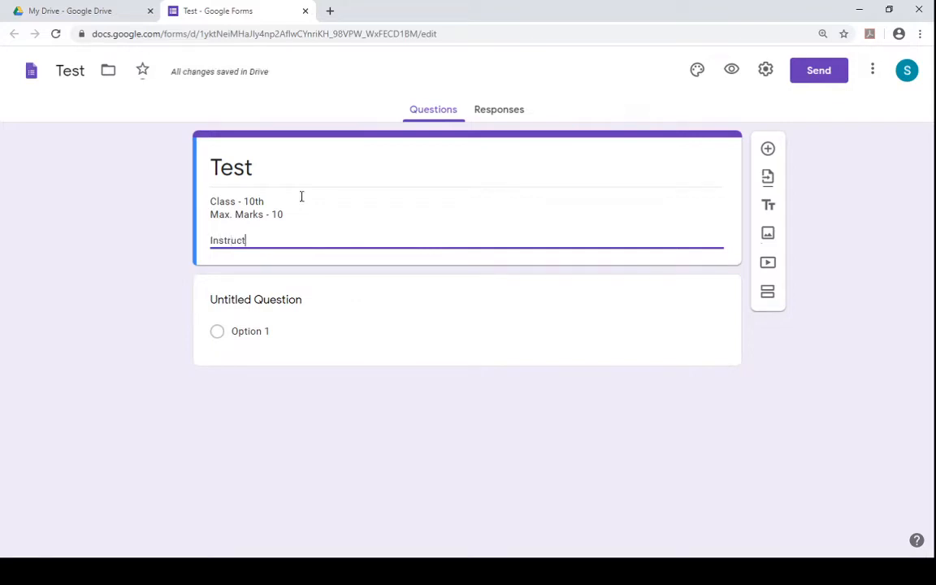
{"action": "type", "text": "ions"}
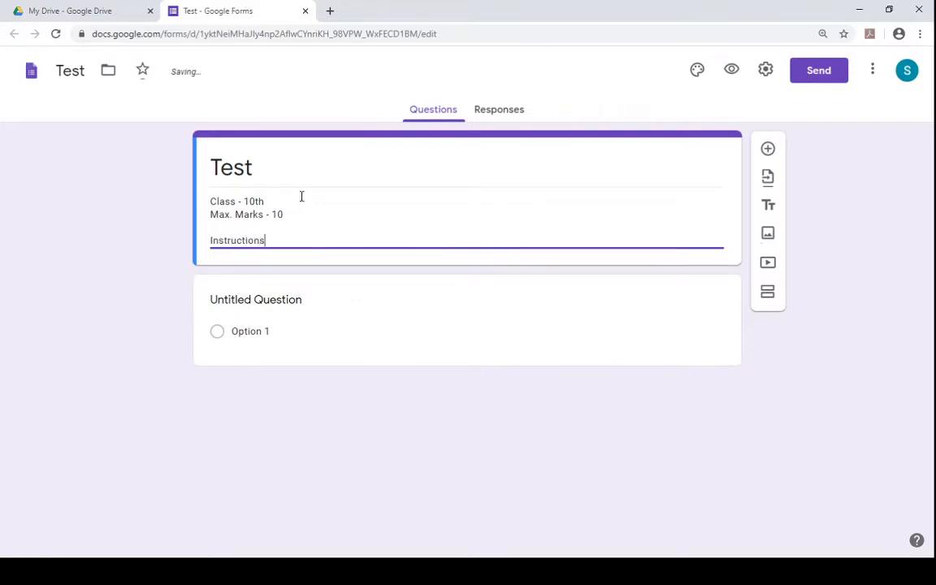
{"action": "type", "text": " -"}
{"action": "key", "text": "Return"}
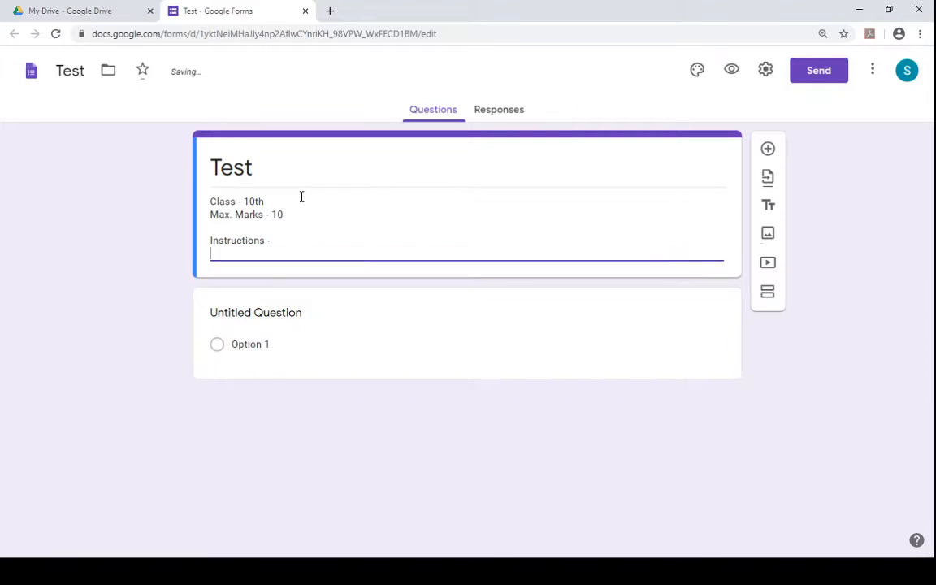
{"action": "type", "text": "All the questi"}
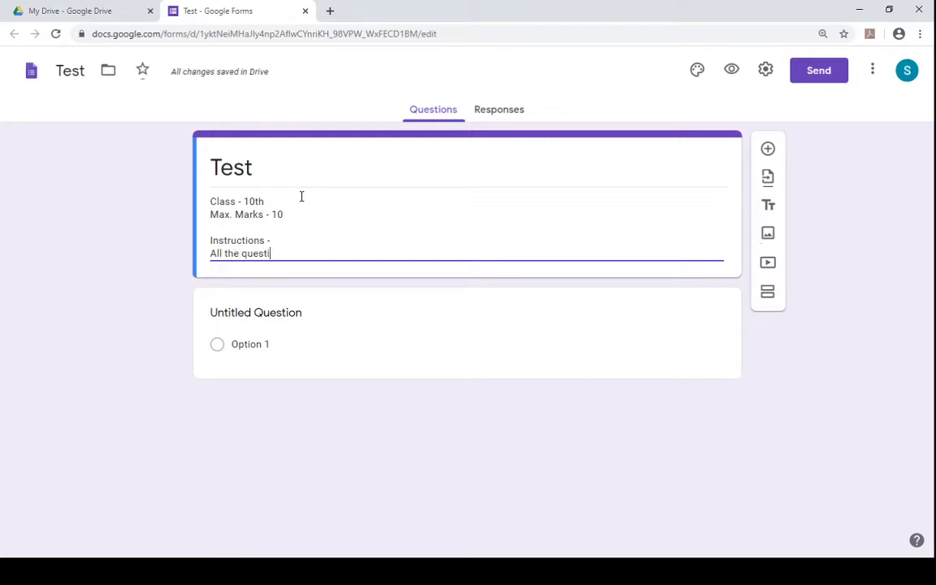
{"action": "type", "text": "ons are compulsory."}
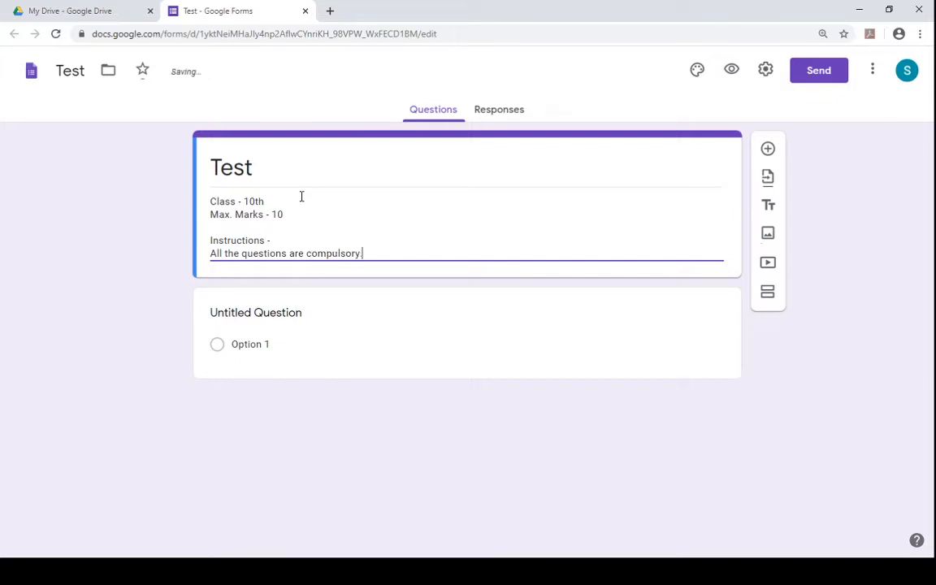
- Add the description line Attempt all the questions. below the previous instruction
{"action": "key", "text": "Return"}
{"action": "key", "text": "Return"}
{"action": "key", "text": "Return"}
{"action": "key", "text": "Return"}
{"action": "key", "text": "Return"}
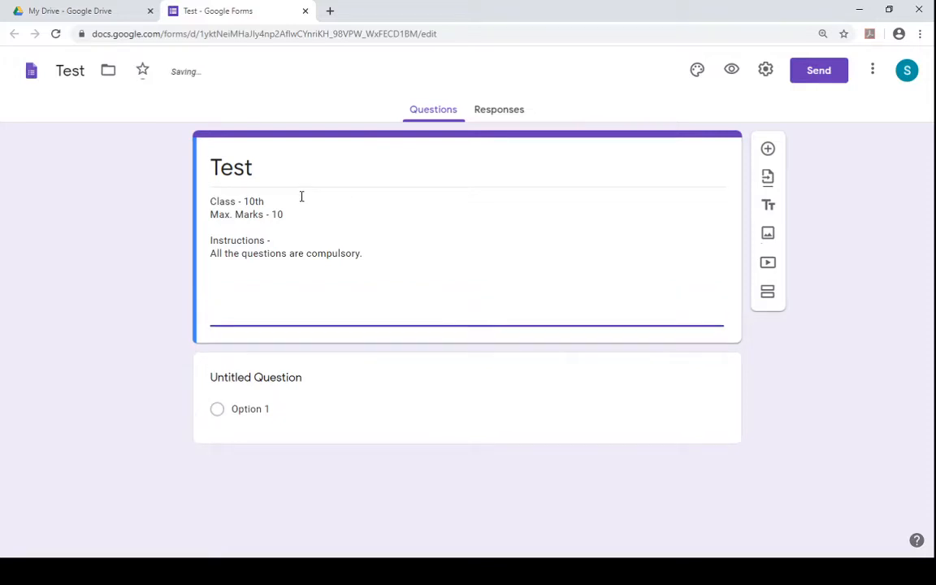
{"action": "key", "text": "BackSpace"}
{"action": "key", "text": "BackSpace"}
{"action": "key", "text": "BackSpace"}
{"action": "key", "text": "BackSpace"}
{"action": "key", "text": "BackSpace"}
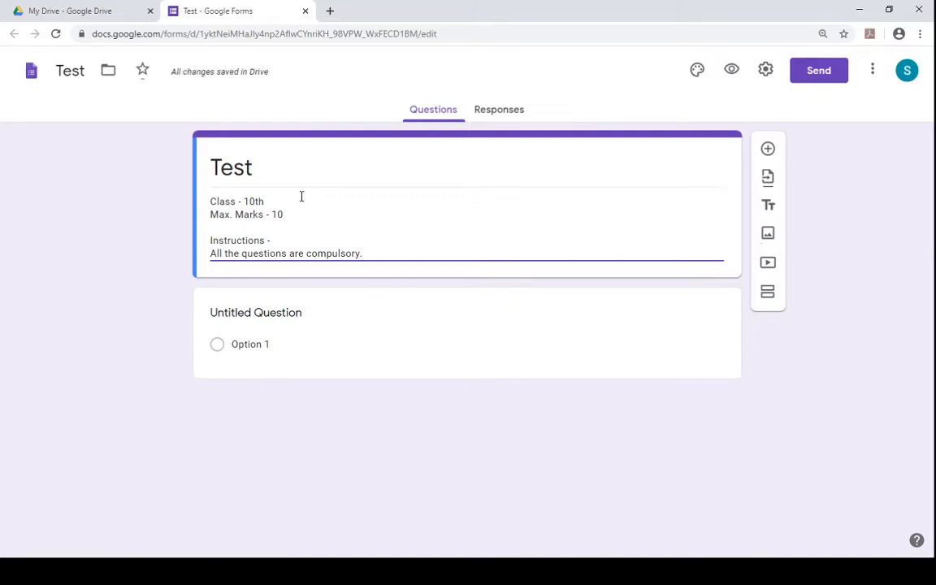
{"action": "key", "text": "Return"}
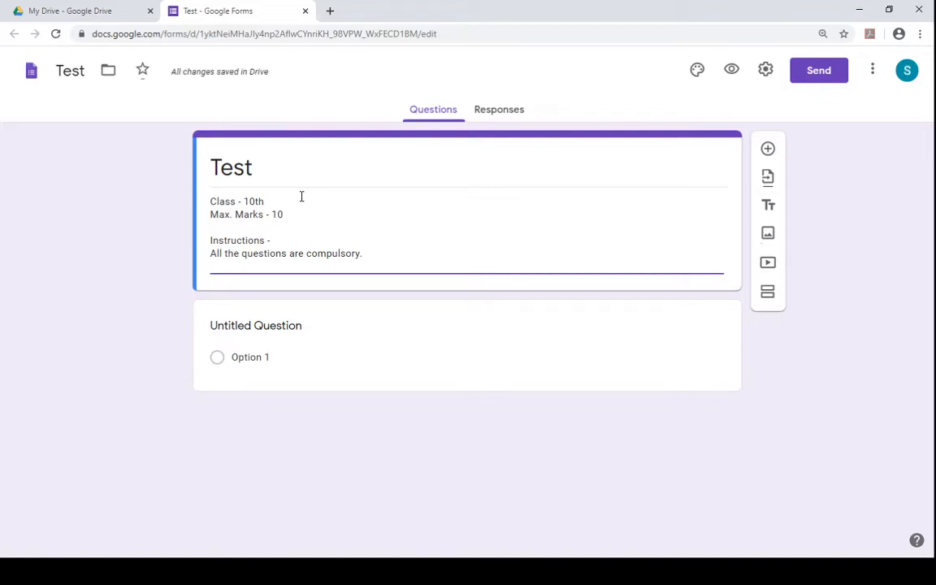
{"action": "type", "text": "Attemo"}
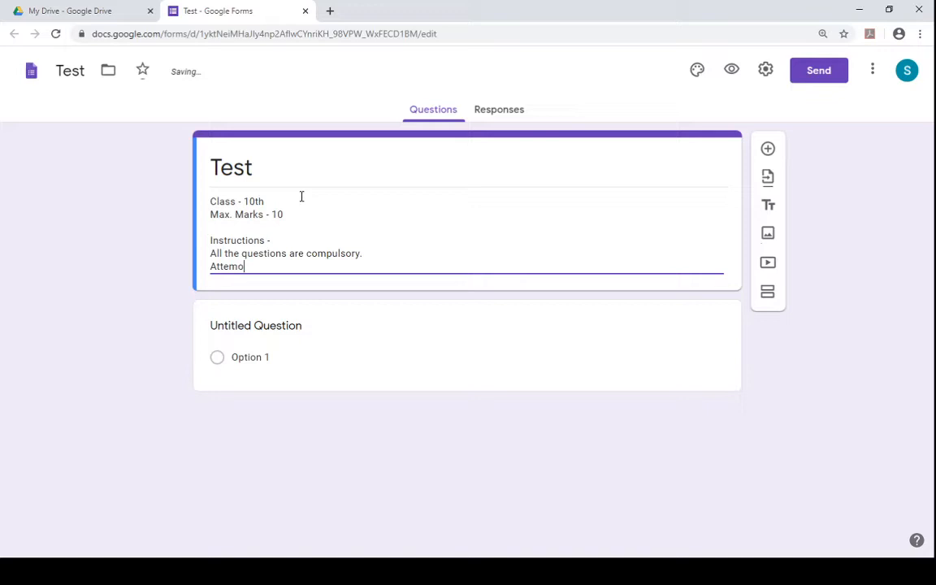
{"action": "key", "text": "BackSpace"}
{"action": "type", "text": "pt all the q"}
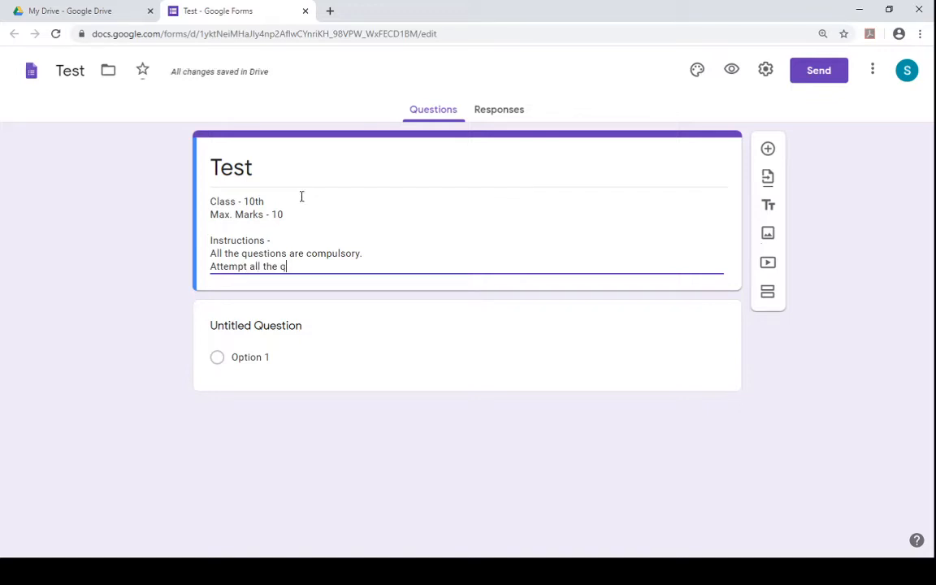
{"action": "type", "text": "uestions."}
{"action": "key", "text": "Return"}
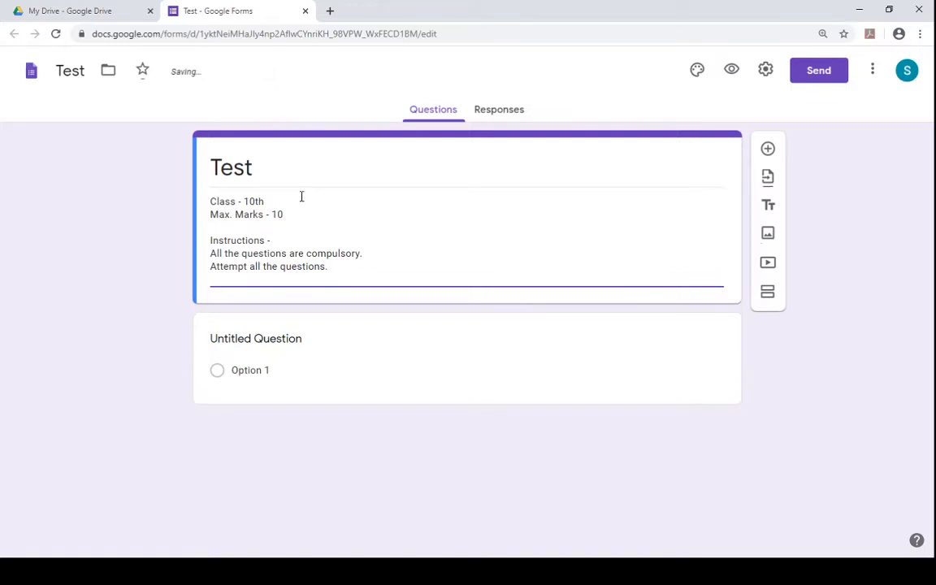
{"action": "key", "text": "BackSpace"}
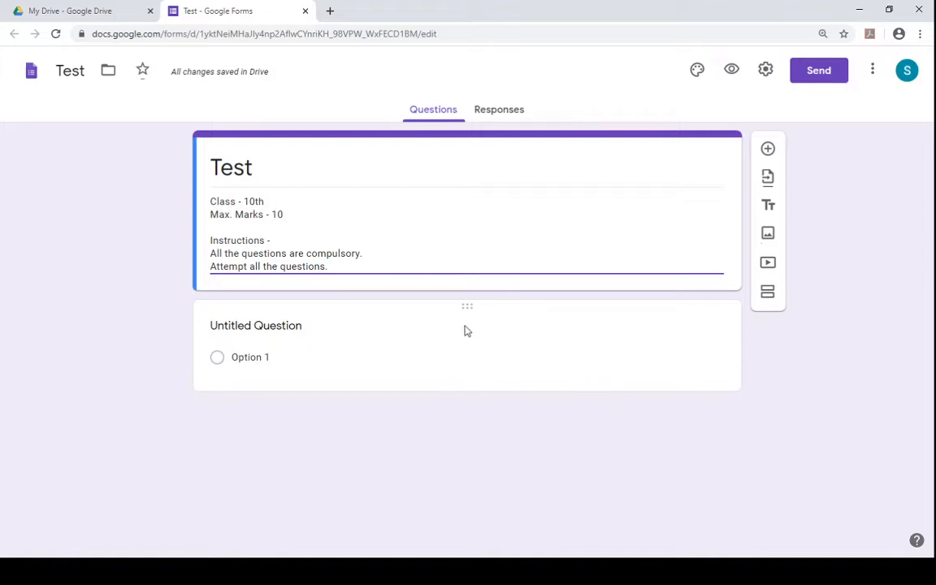
- Select the first question and review the list of available question types
{"action": "left_click", "coordinate": [435, 324]}
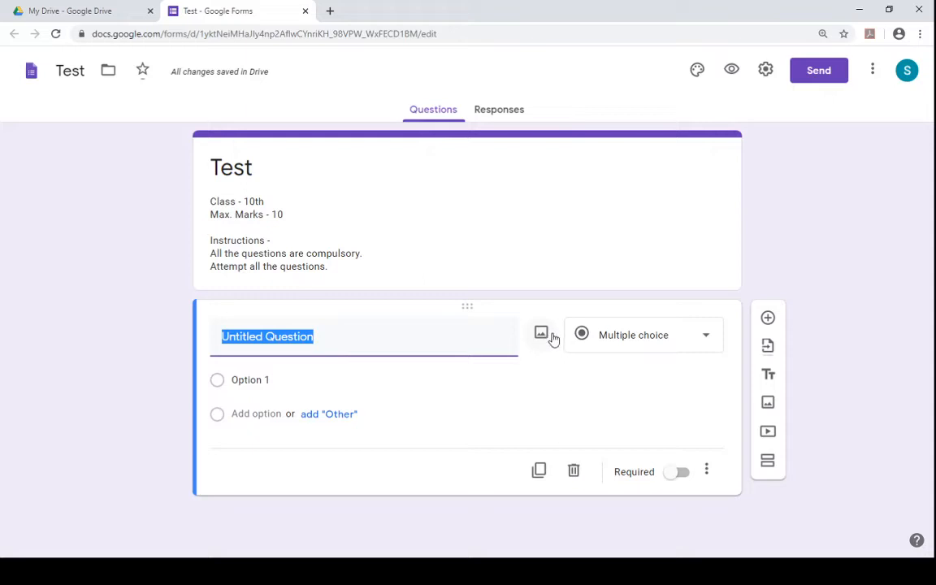
{"action": "left_click", "coordinate": [635, 342]}
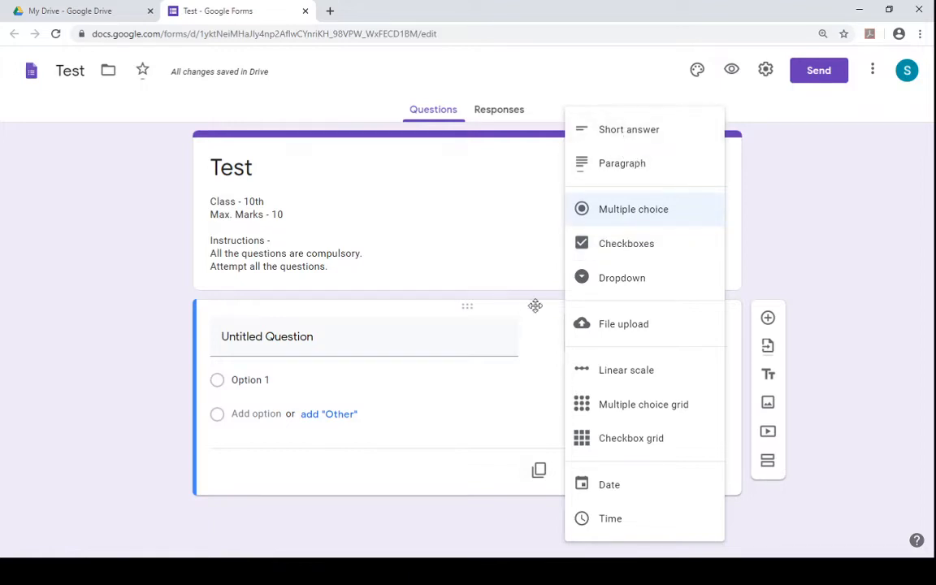
{"action": "left_click", "coordinate": [524, 414]}
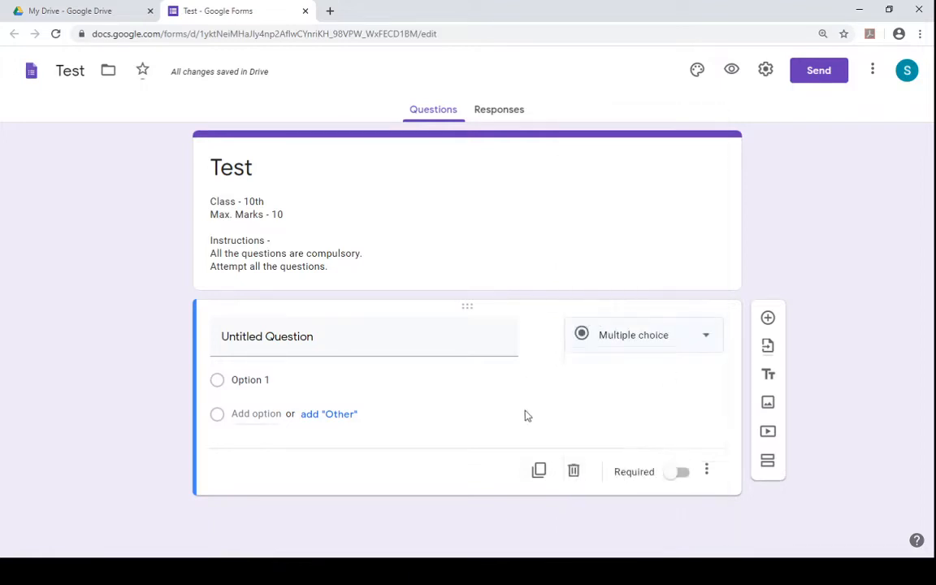
{"action": "left_click", "coordinate": [626, 339]}
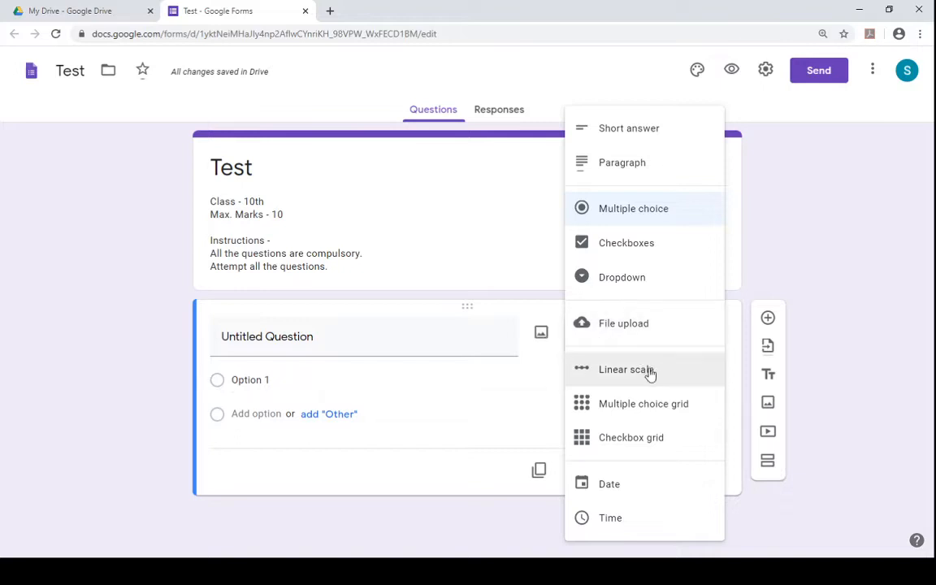
{"action": "left_click", "coordinate": [537, 415]}
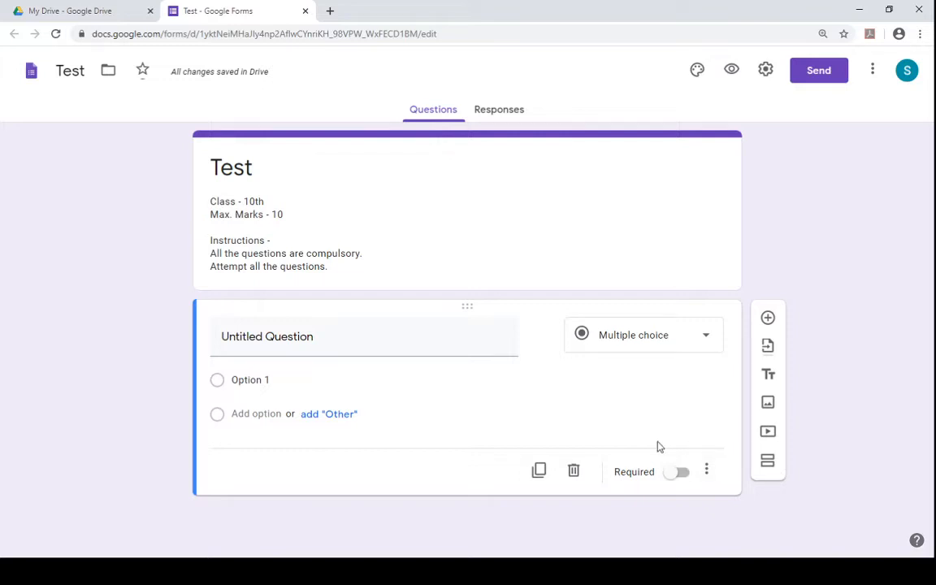
- Make the first question required
{"action": "left_click", "coordinate": [685, 476]}
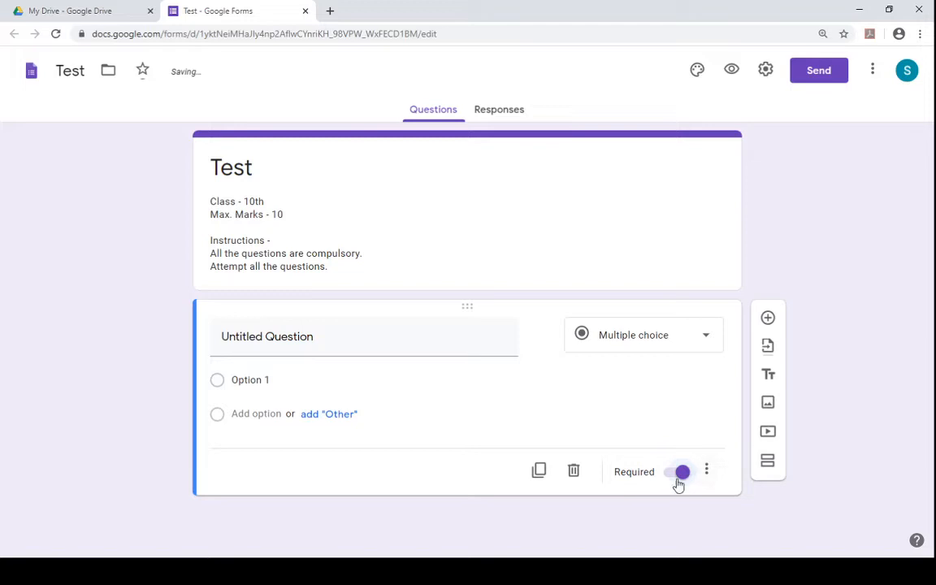
{"action": "left_click", "coordinate": [669, 479]}
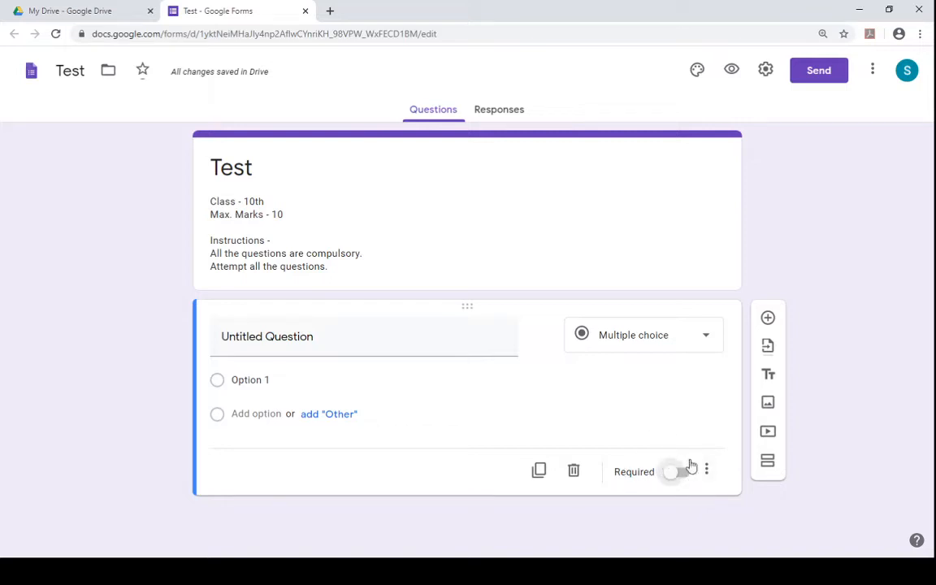
{"action": "left_click", "coordinate": [691, 477]}
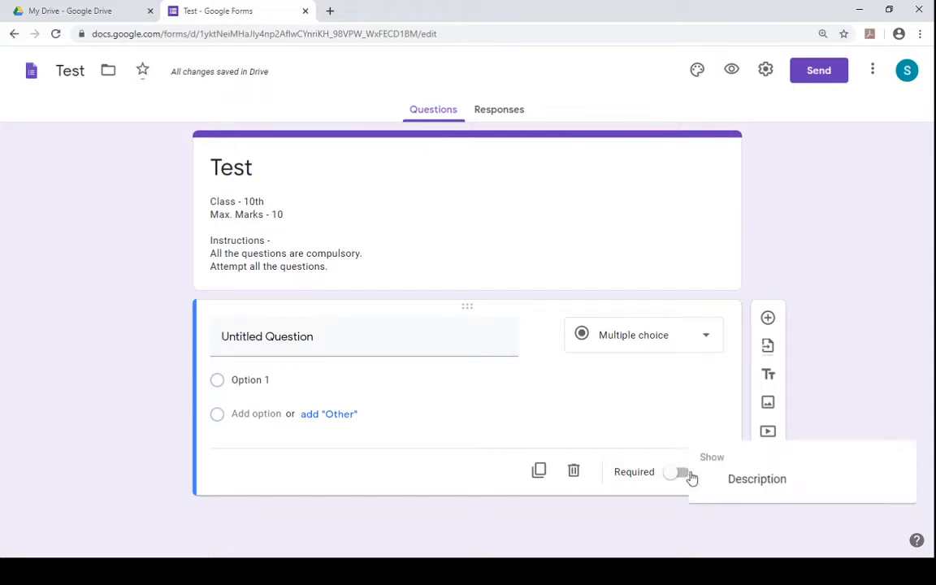
{"action": "left_click", "coordinate": [672, 470]}
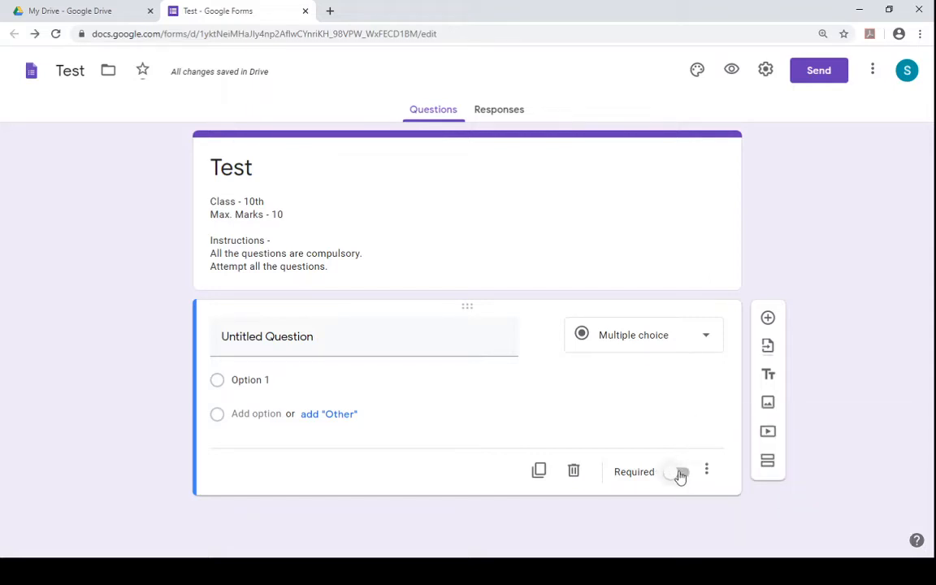
{"action": "left_click", "coordinate": [680, 475]}
{"action": "left_click", "coordinate": [708, 472]}
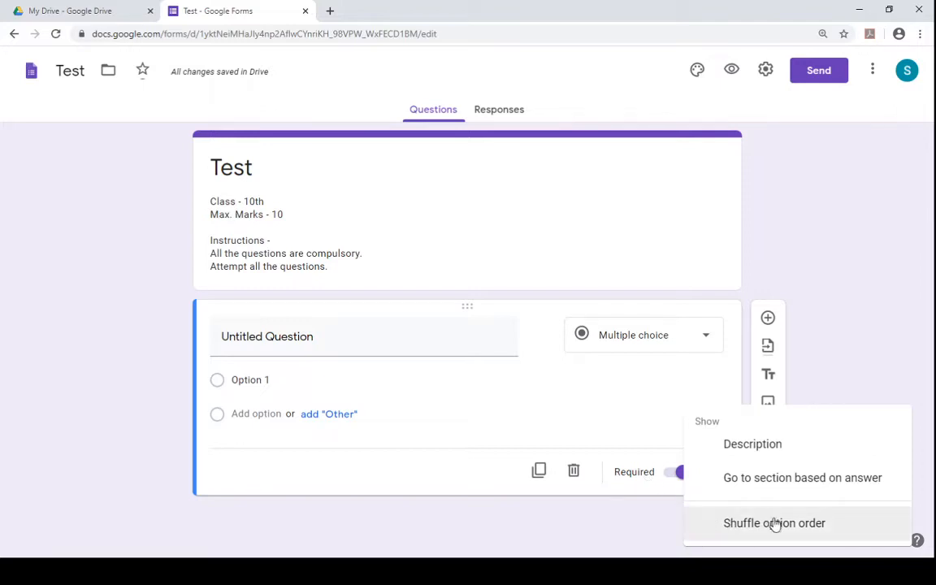
{"action": "left_click", "coordinate": [624, 435]}
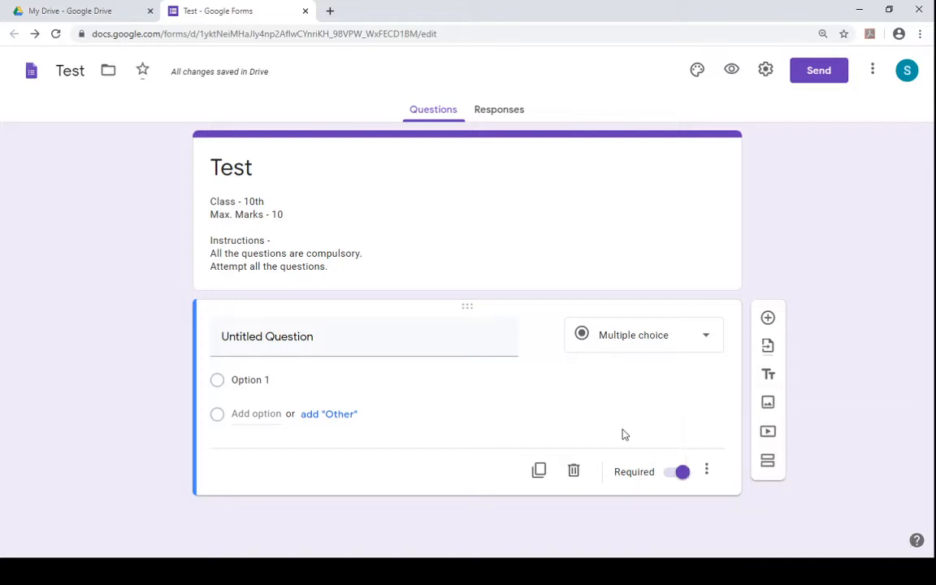
- Change the first question's type to Short answer and start entering its title, Na
{"action": "left_click", "coordinate": [638, 347]}
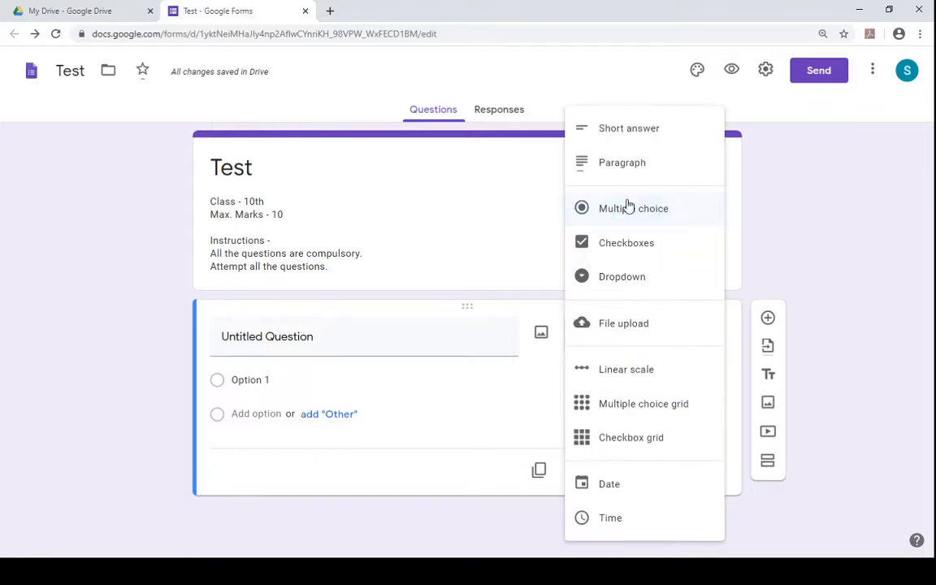
{"action": "left_click", "coordinate": [632, 135]}
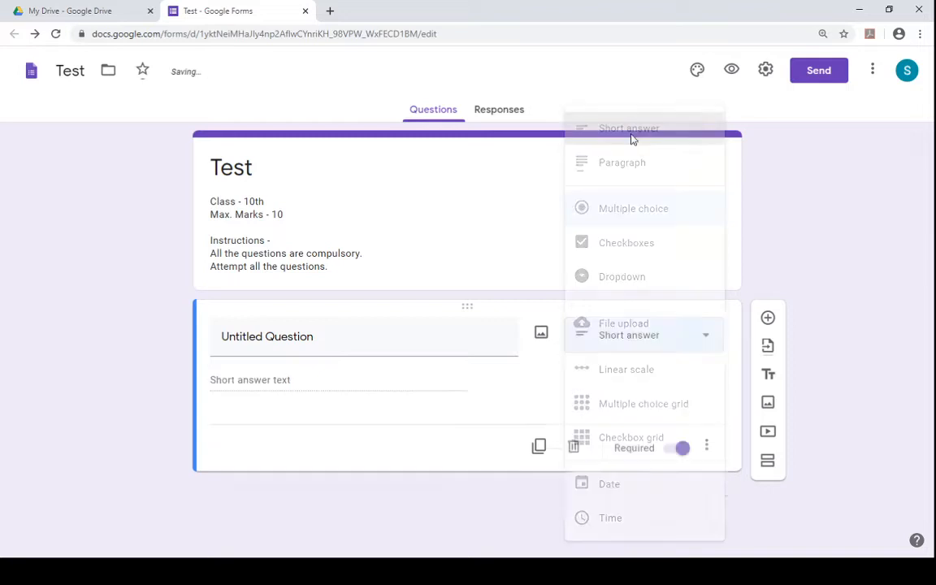
{"action": "left_click", "coordinate": [433, 329]}
{"action": "type", "text": "Na,me"}
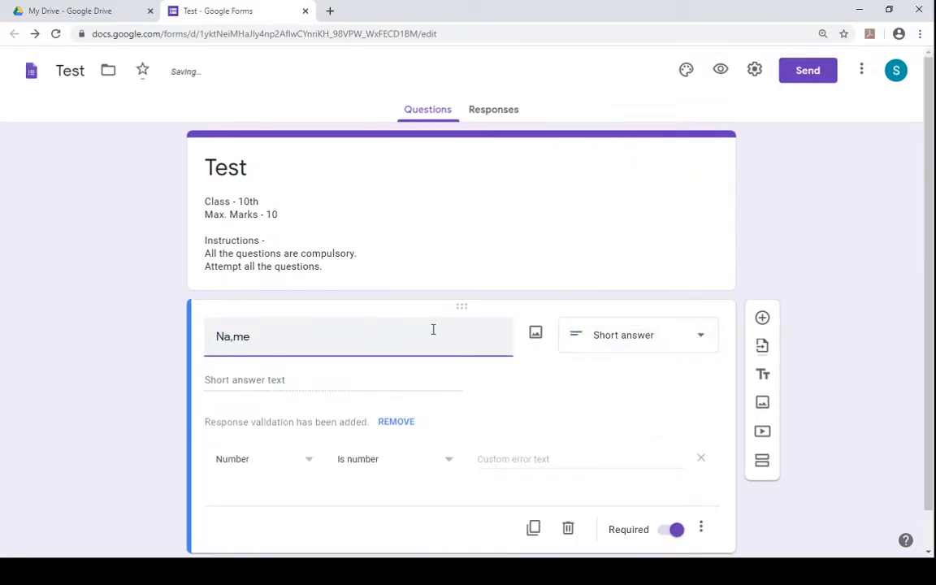
{"action": "key", "text": "BackSpace"}
{"action": "key", "text": "BackSpace"}
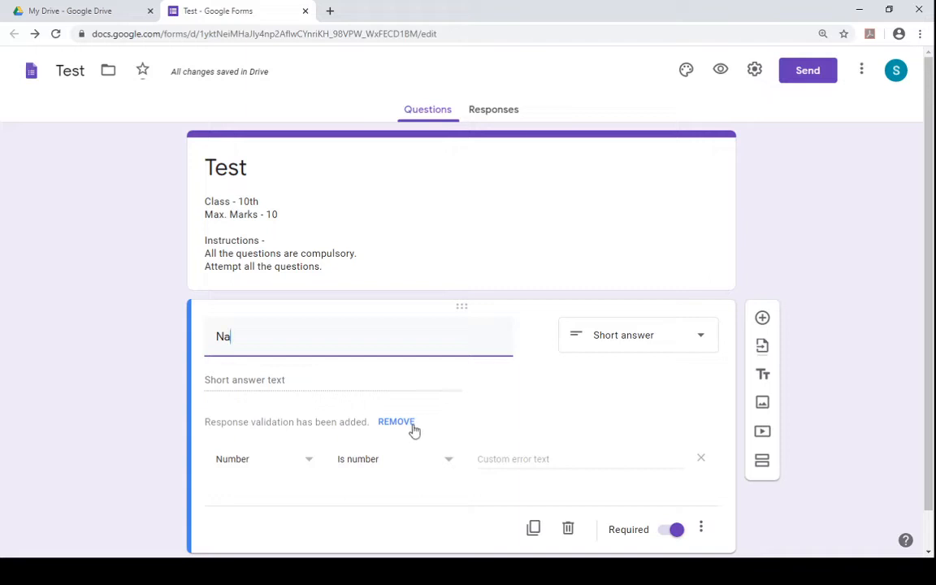
- Turn off response validation for the first question and complete its title as Name
{"action": "left_click", "coordinate": [701, 530]}
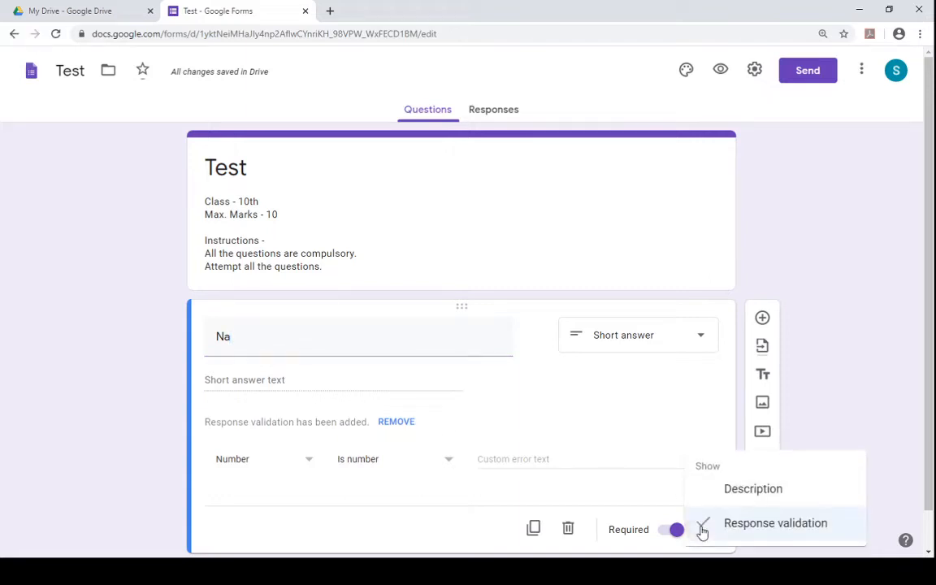
{"action": "left_click", "coordinate": [708, 525]}
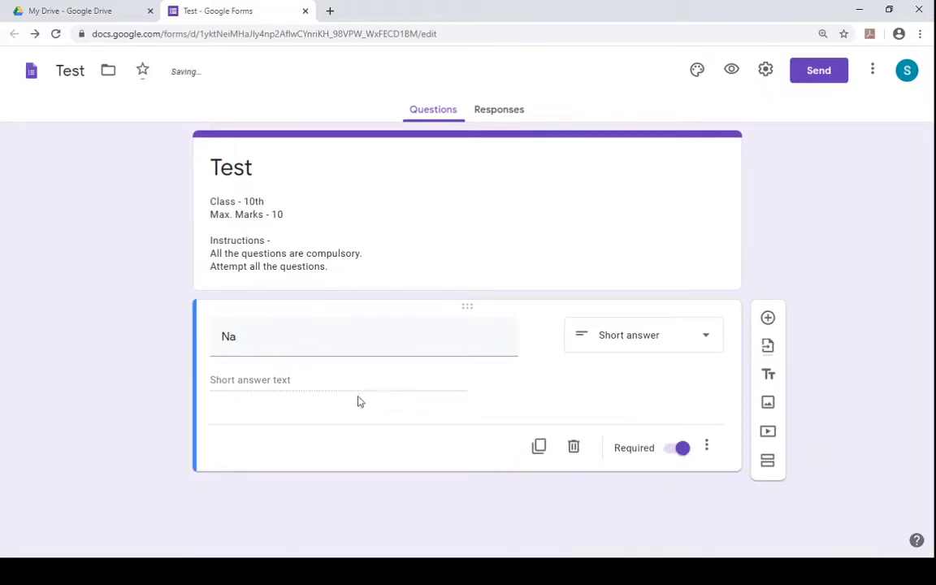
{"action": "left_click", "coordinate": [377, 329]}
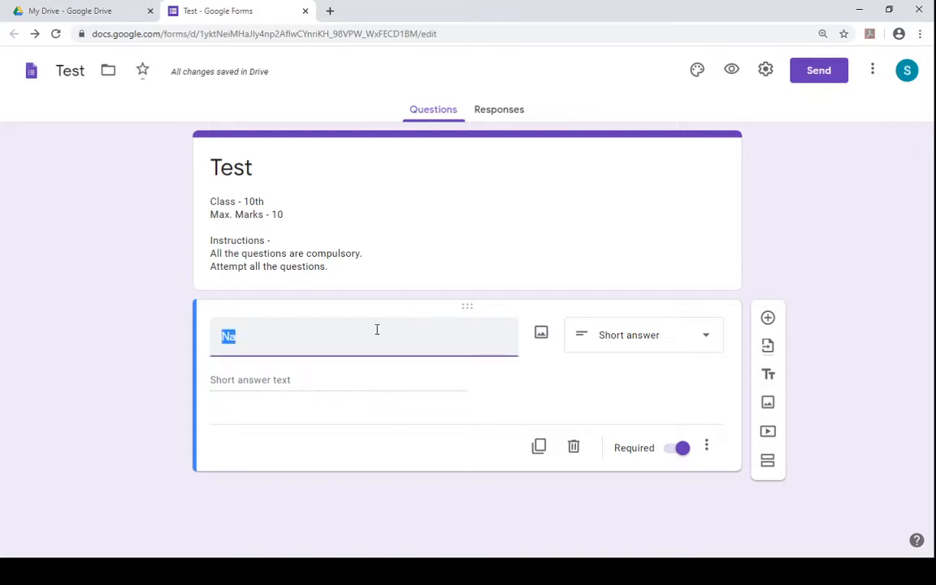
{"action": "type", "text": "Name"}
{"action": "left_click", "coordinate": [254, 382]}
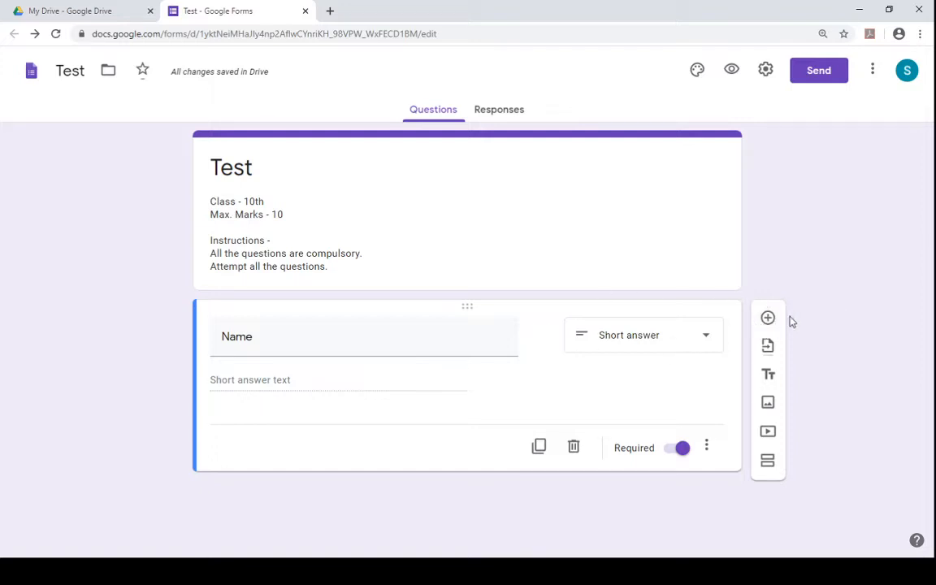
- Add a new question titled Class, make it a Dropdown, and set its first option to 10
{"action": "left_click", "coordinate": [768, 319]}
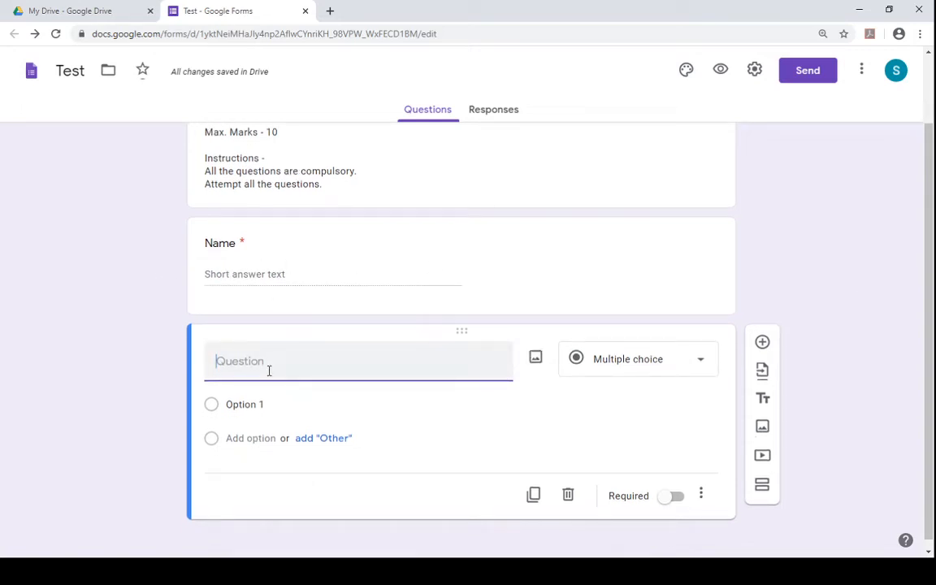
{"action": "type", "text": "Class"}
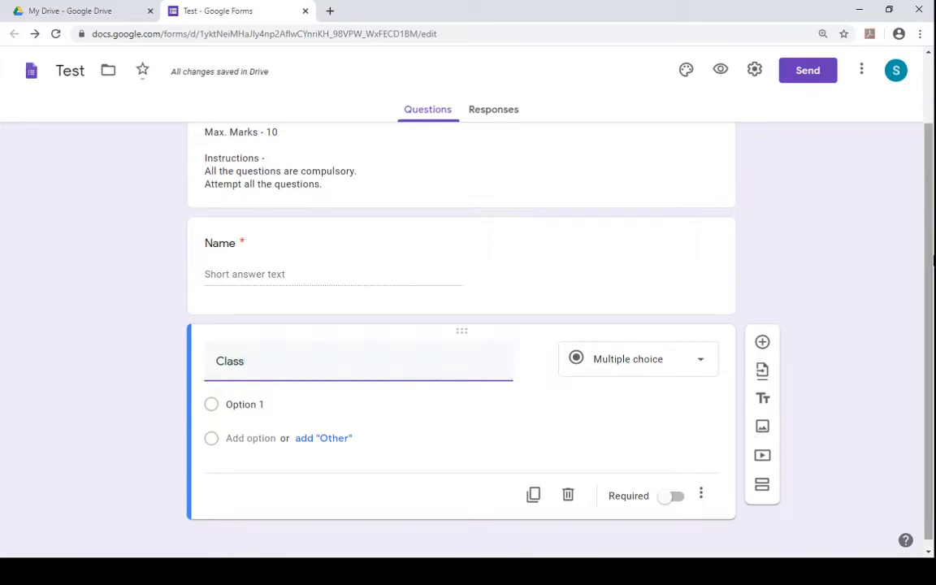
{"action": "scroll", "coordinate": [931, 260], "scroll_direction": "up", "scroll_amount": 1}
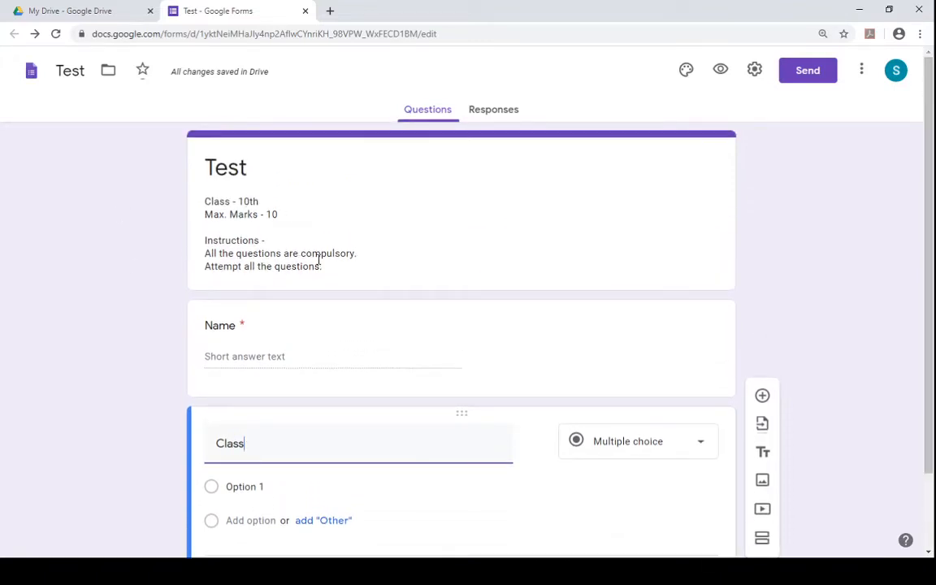
{"action": "scroll", "coordinate": [932, 344], "scroll_direction": "down", "scroll_amount": 1}
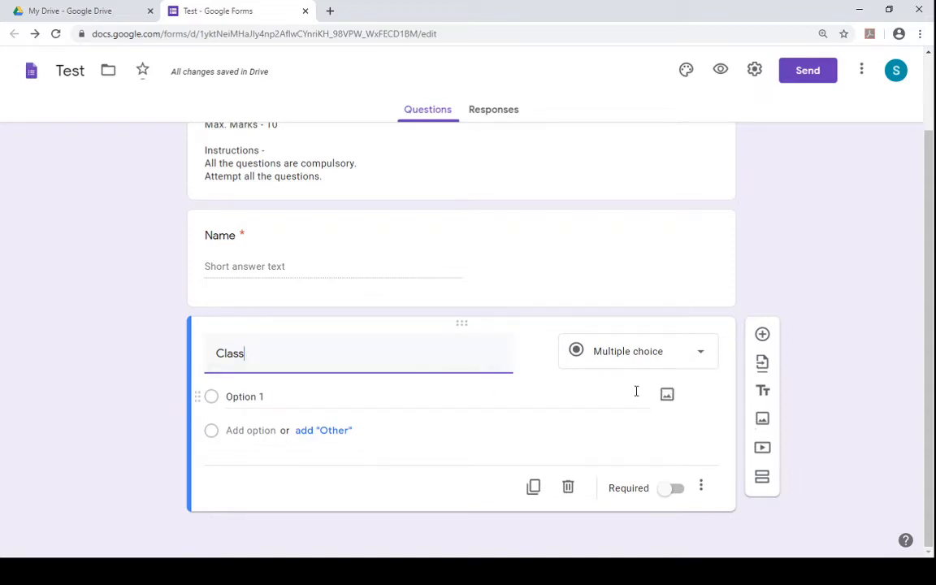
{"action": "left_click", "coordinate": [688, 360]}
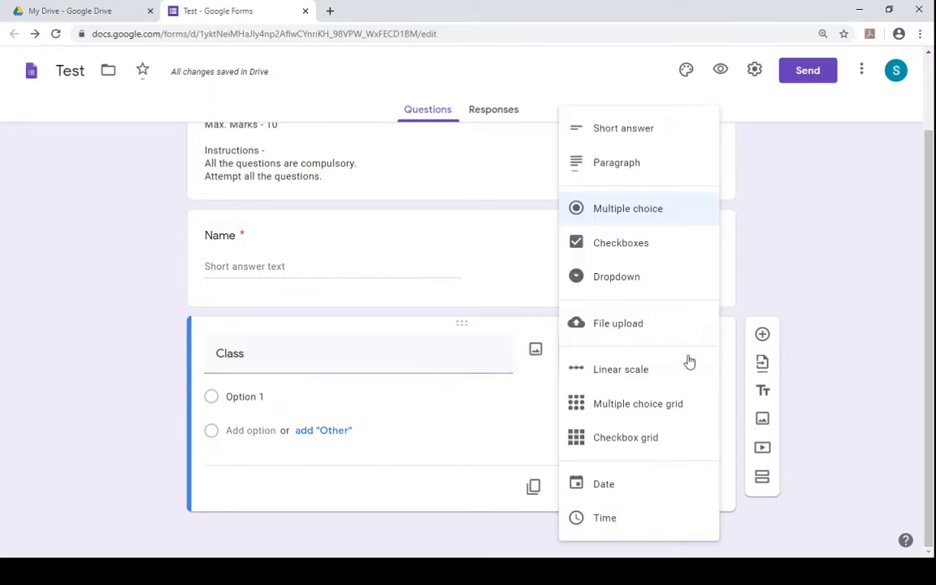
{"action": "left_click", "coordinate": [652, 277]}
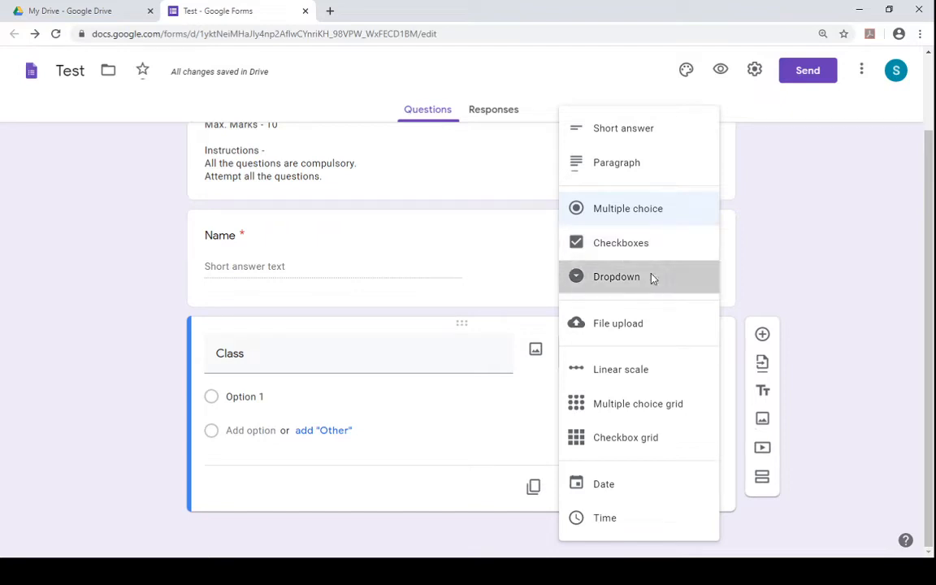
{"action": "left_click", "coordinate": [283, 401]}
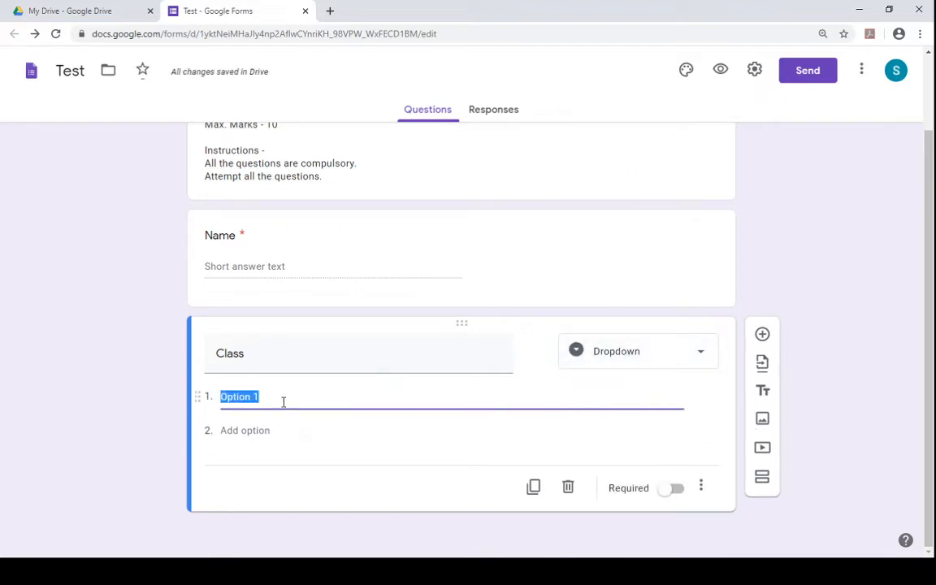
{"action": "type", "text": "10"}
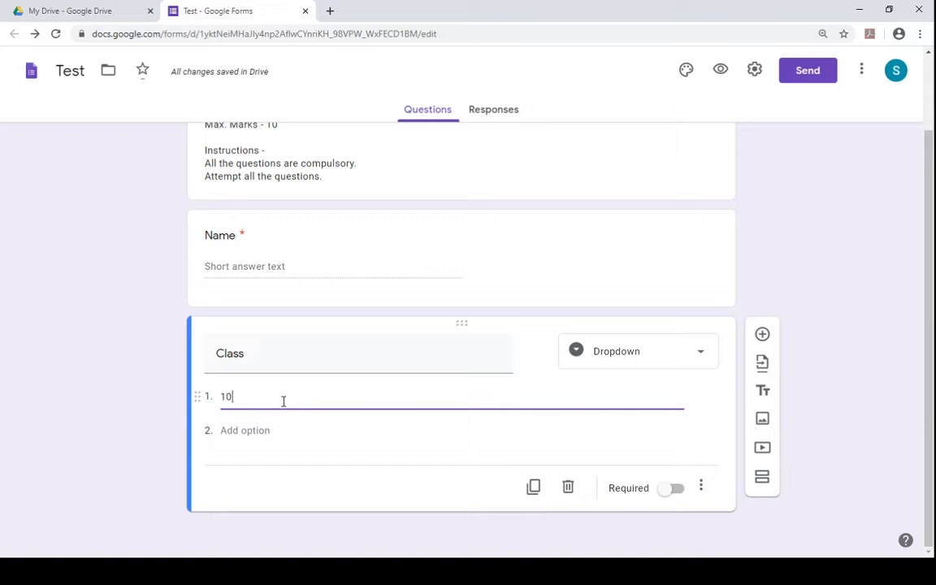
{"action": "left_click", "coordinate": [272, 433]}
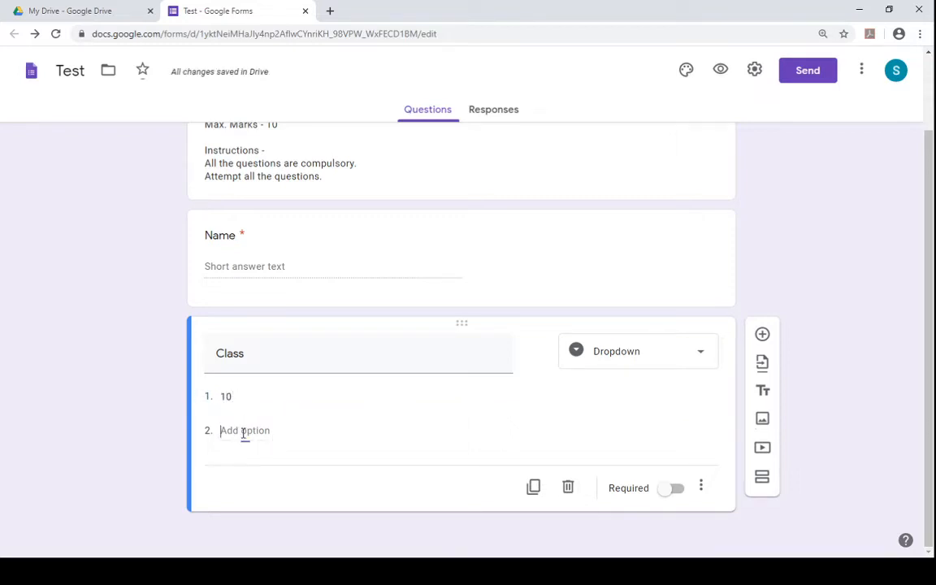
{"action": "left_click", "coordinate": [243, 433]}
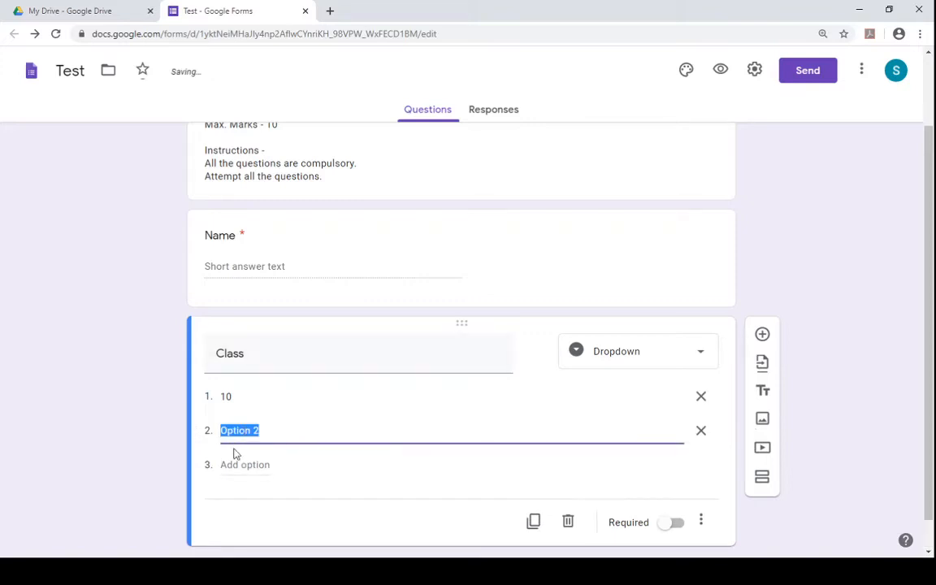
{"action": "type", "text": "9"}
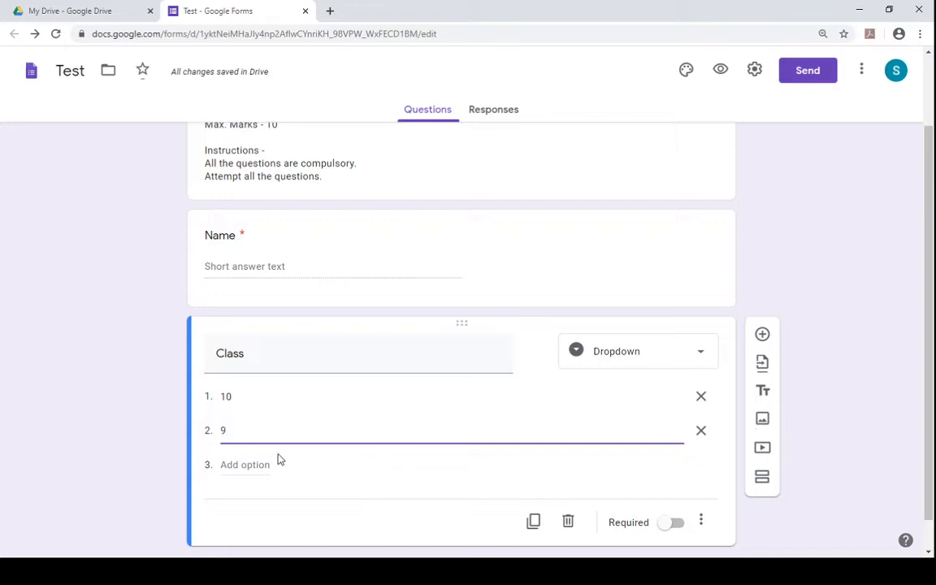
{"action": "left_click", "coordinate": [254, 462]}
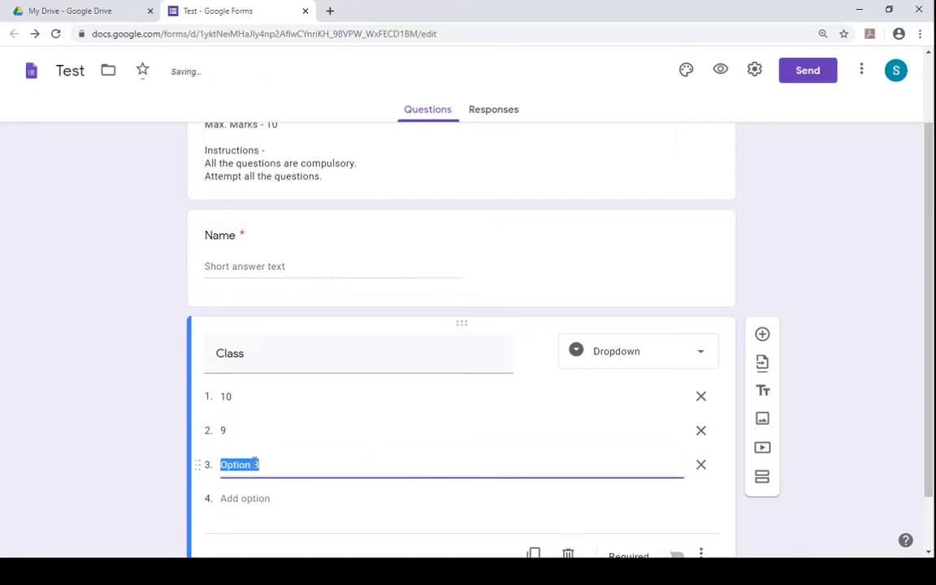
{"action": "type", "text": "8"}
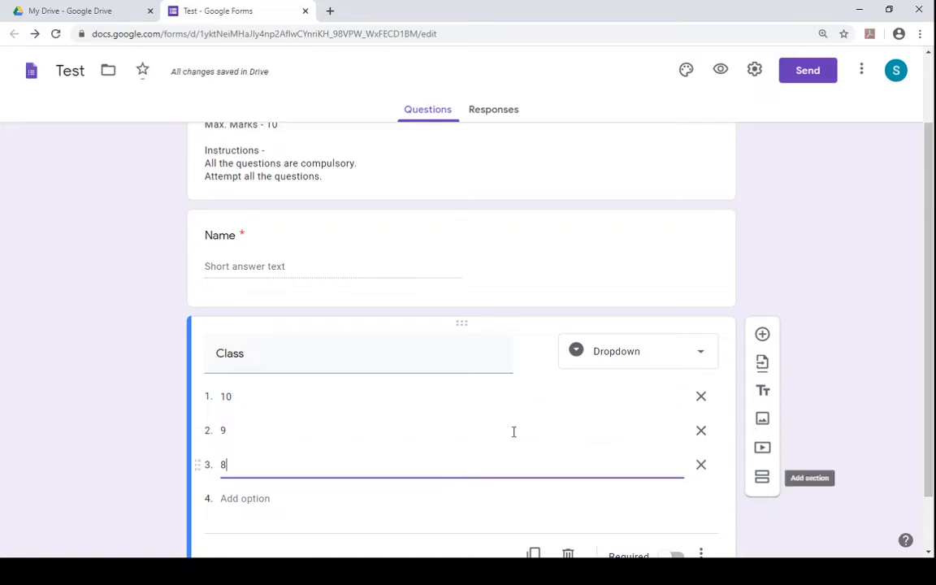
{"action": "left_click", "coordinate": [700, 466]}
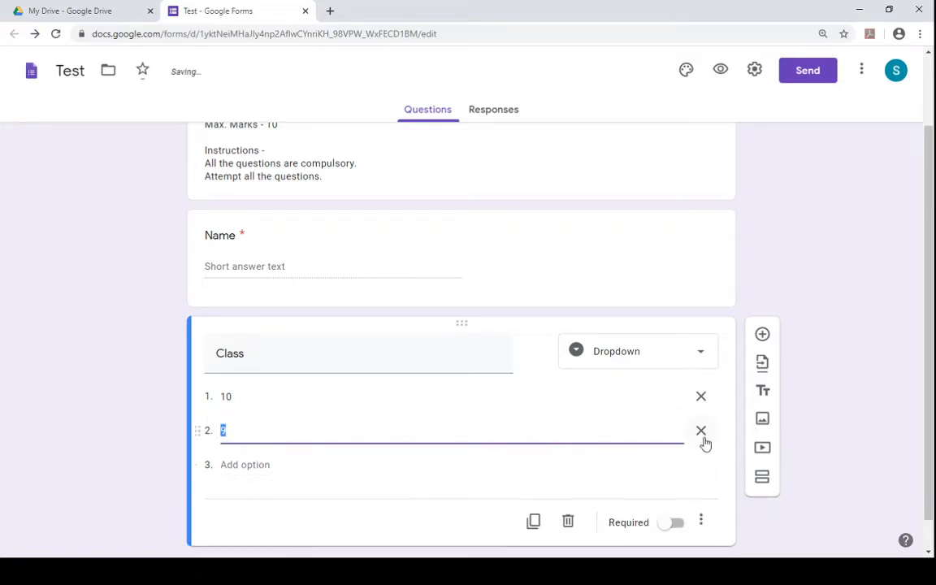
{"action": "left_click", "coordinate": [702, 436]}
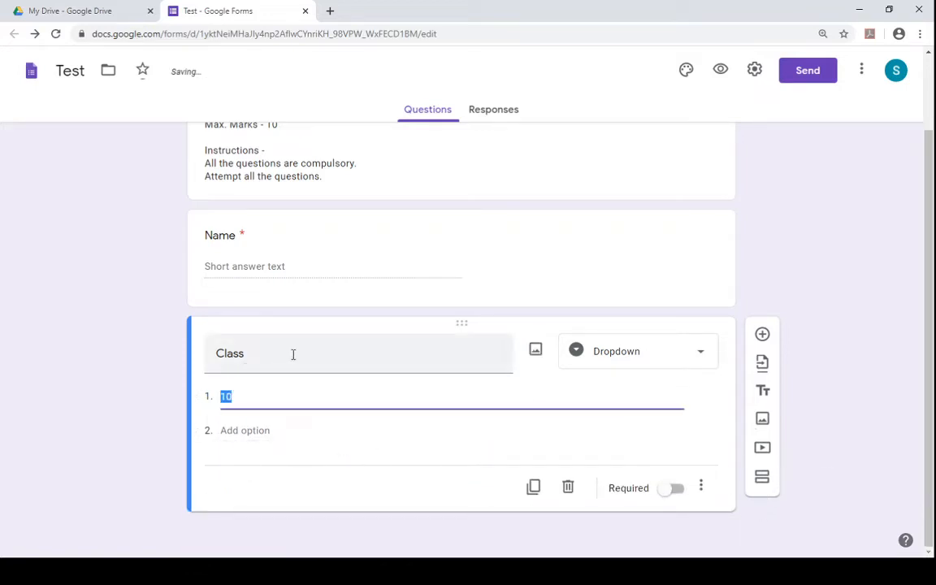
- Add a new question titled Sections and set its type to Dropdown
{"action": "left_click", "coordinate": [763, 335]}
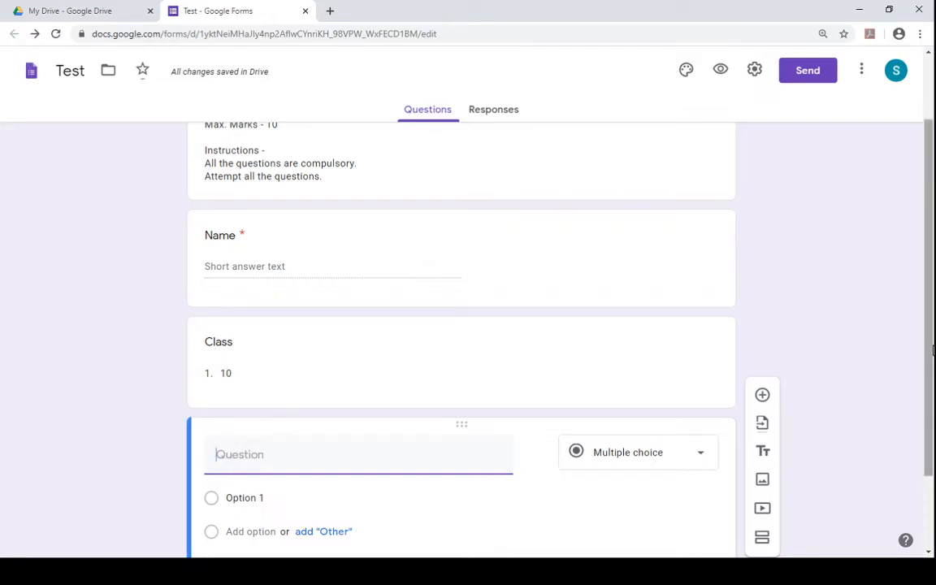
{"action": "scroll", "coordinate": [932, 409], "scroll_direction": "down", "scroll_amount": 1}
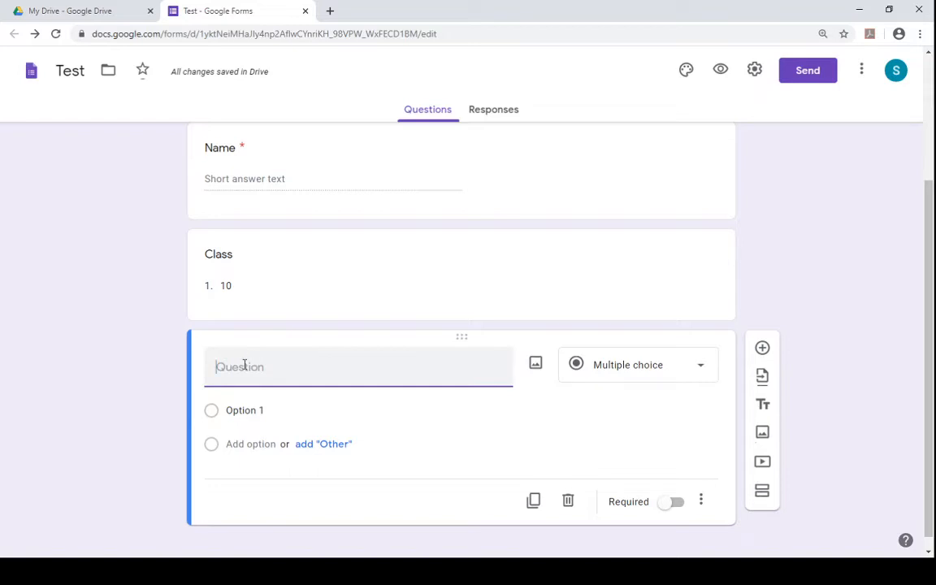
{"action": "type", "text": "Sectin"}
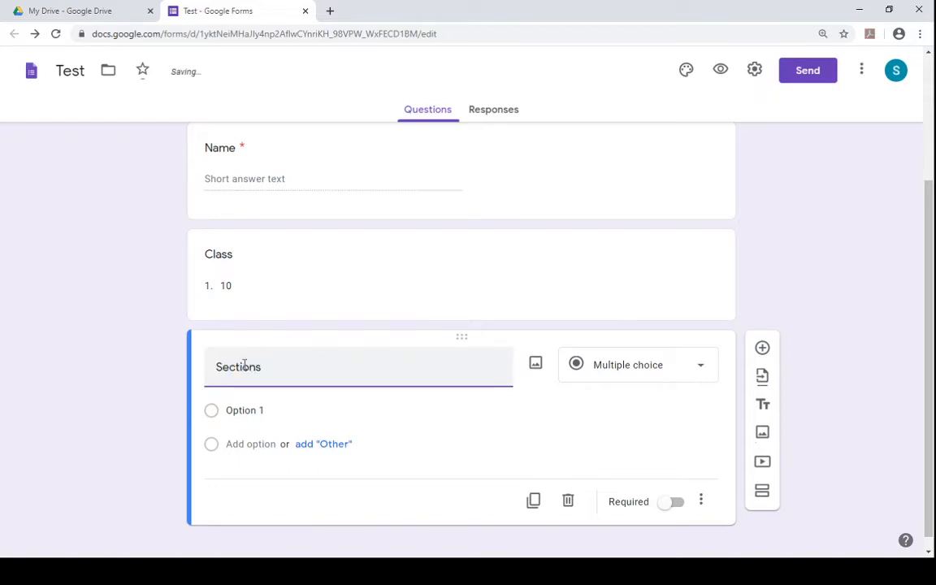
{"action": "left_click", "coordinate": [646, 372]}
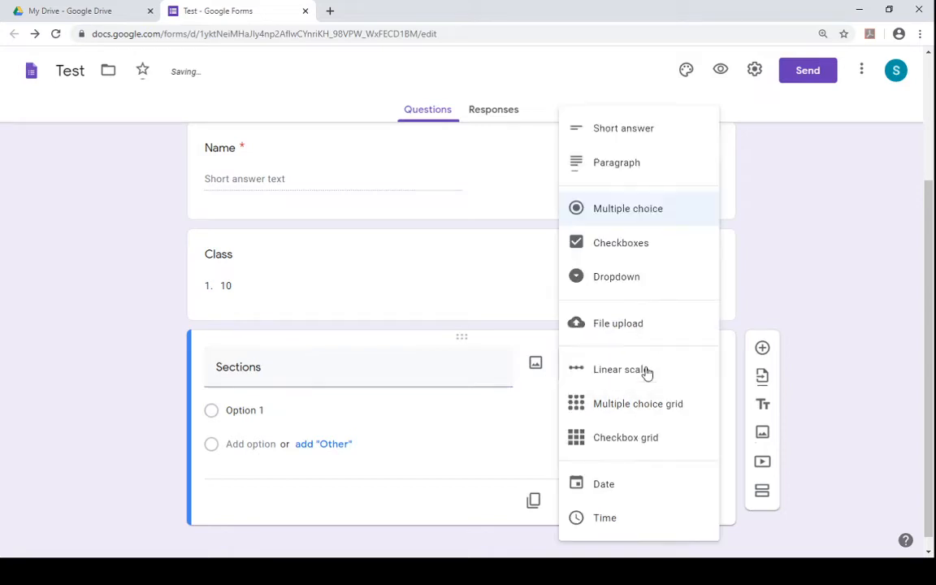
{"action": "left_click", "coordinate": [639, 142]}
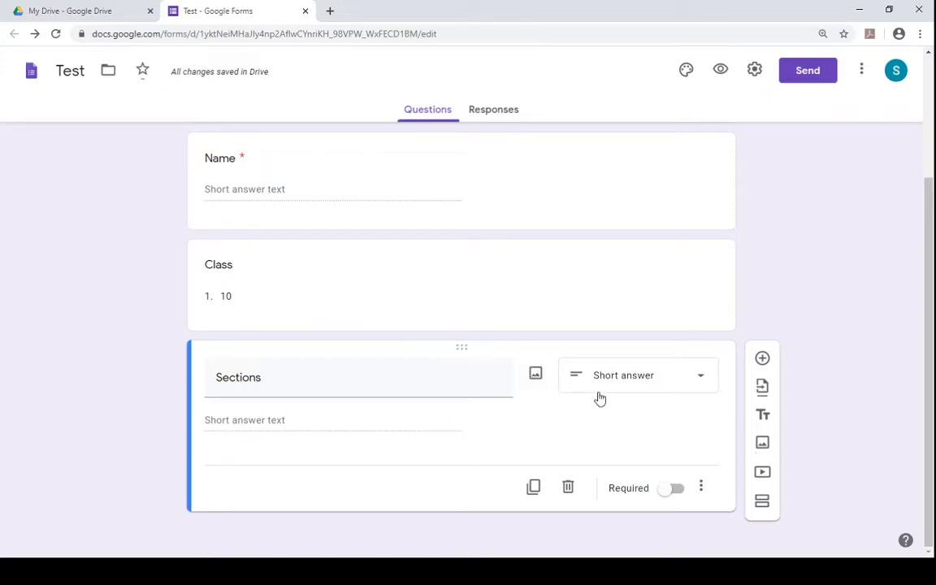
{"action": "left_click", "coordinate": [640, 396]}
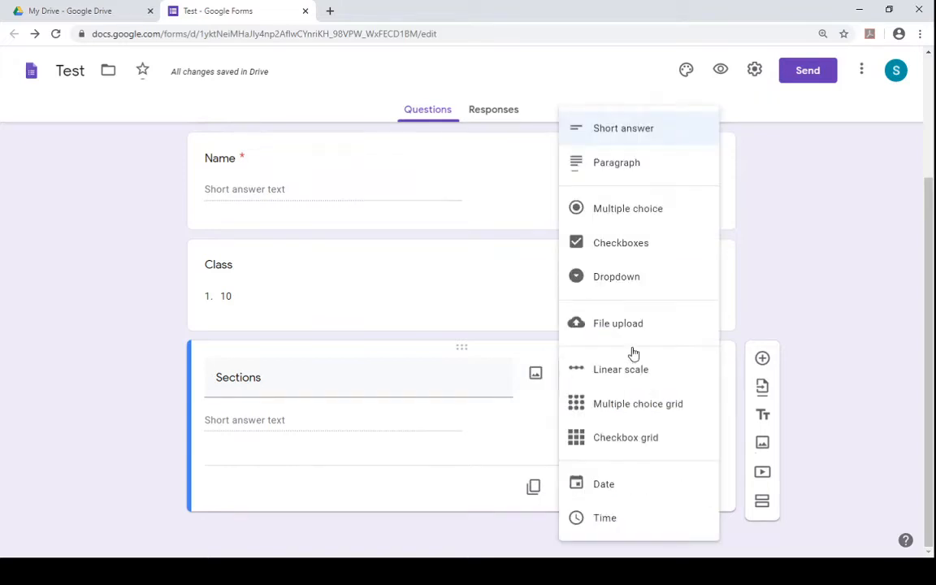
{"action": "left_click", "coordinate": [632, 280]}
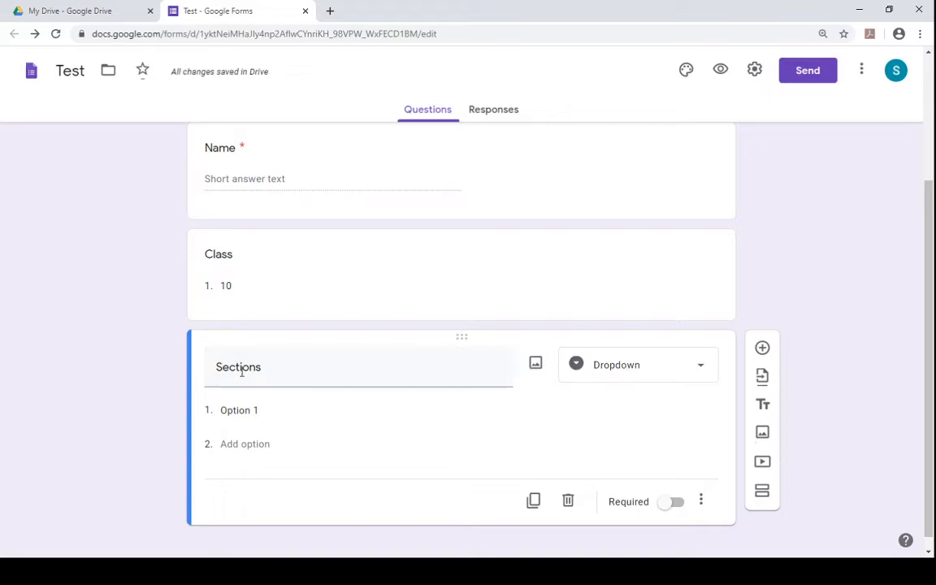
- Correct the question title to Section and add dropdown options A, B, C and D
{"action": "double_click", "coordinate": [278, 365]}
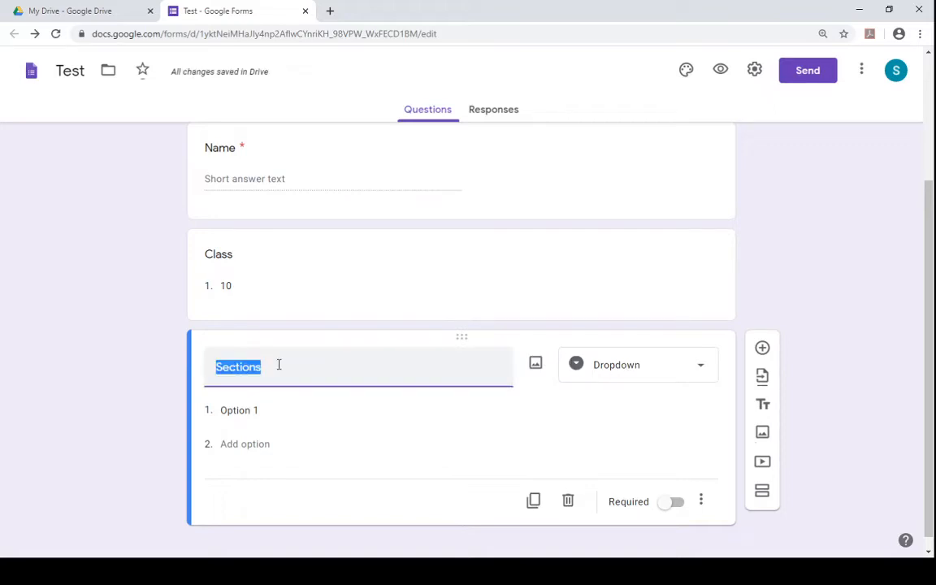
{"action": "left_click", "coordinate": [279, 365]}
{"action": "left_click", "coordinate": [257, 411]}
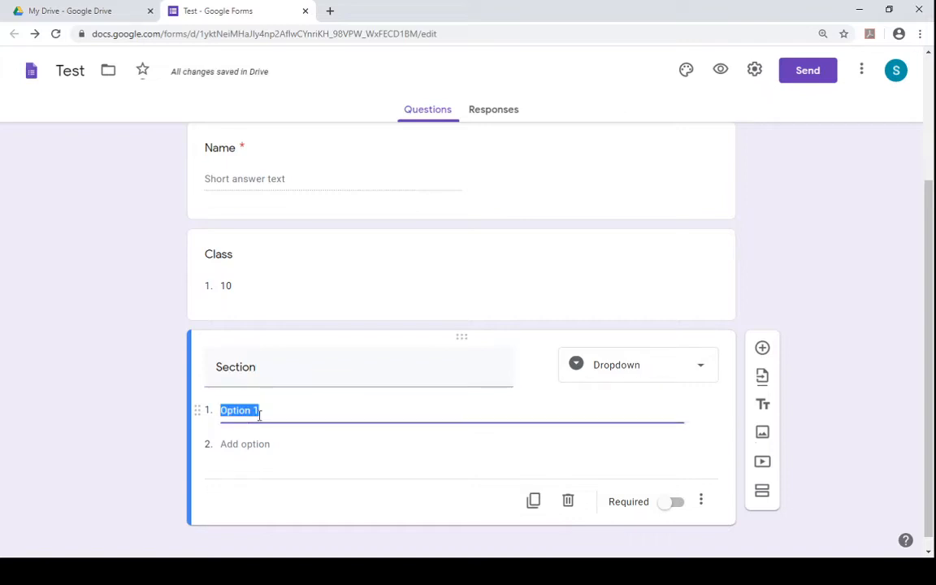
{"action": "type", "text": "A"}
{"action": "key", "text": "Return"}
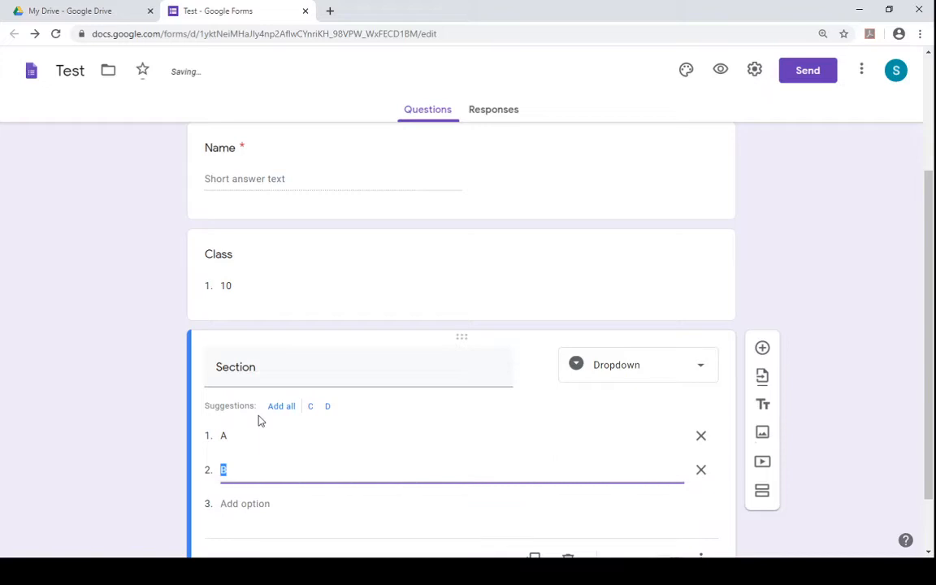
{"action": "key", "text": "Return"}
{"action": "key", "text": "Return"}
{"action": "key", "text": "Return"}
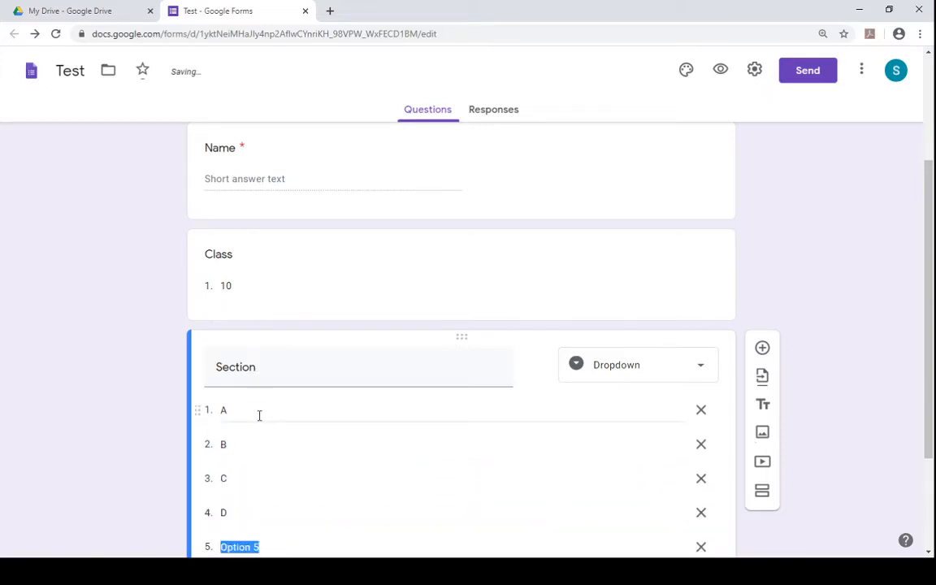
- Add options E, F, G and H to the Section dropdown
{"action": "type", "text": "E"}
{"action": "key", "text": "Return"}
{"action": "type", "text": "F"}
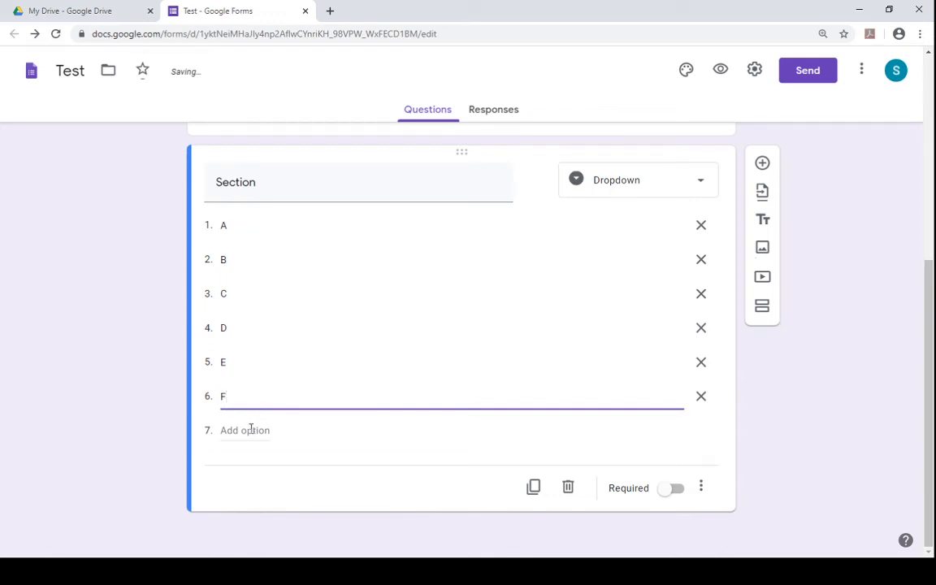
{"action": "left_click", "coordinate": [253, 430]}
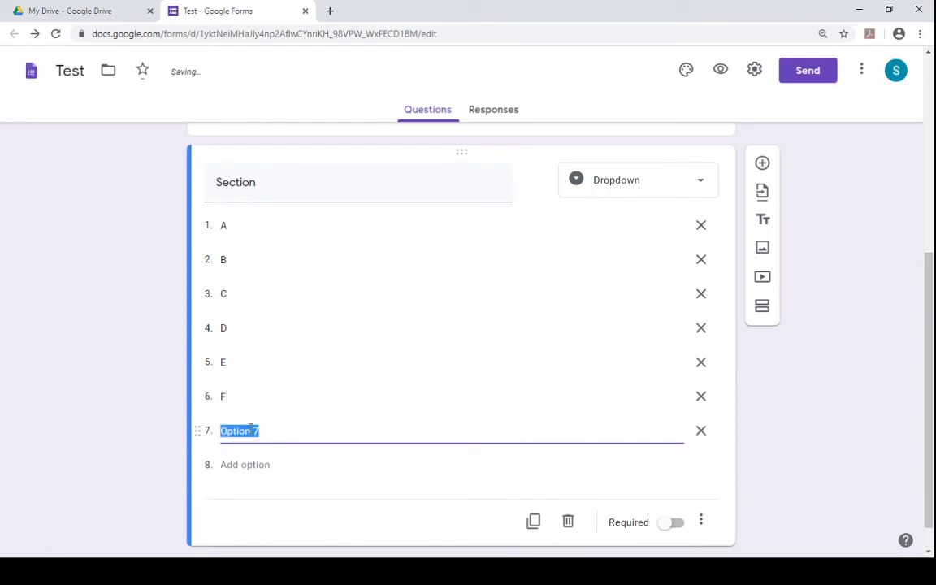
{"action": "type", "text": "g"}
{"action": "left_click", "coordinate": [240, 460]}
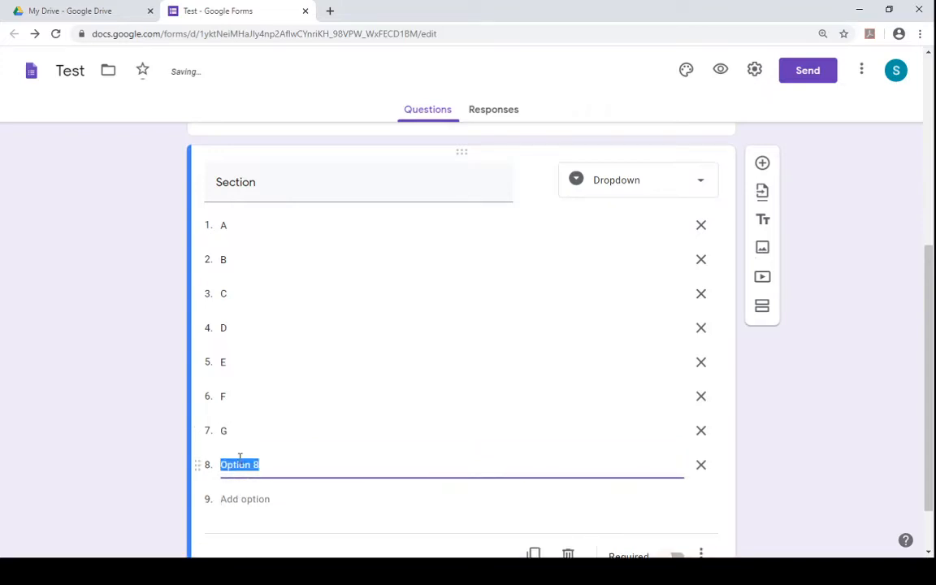
{"action": "type", "text": "H"}
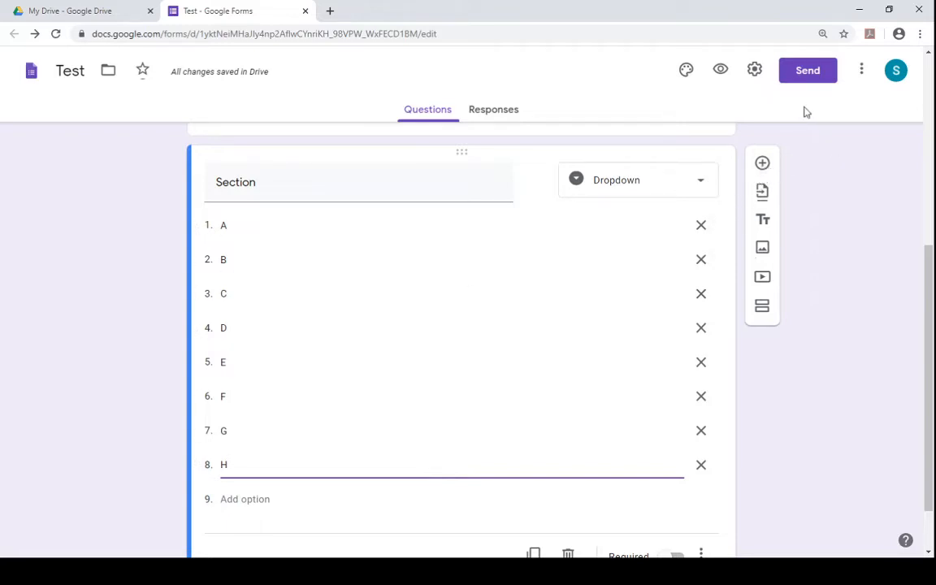
- Add a new question titled Student ID
{"action": "left_click", "coordinate": [762, 164]}
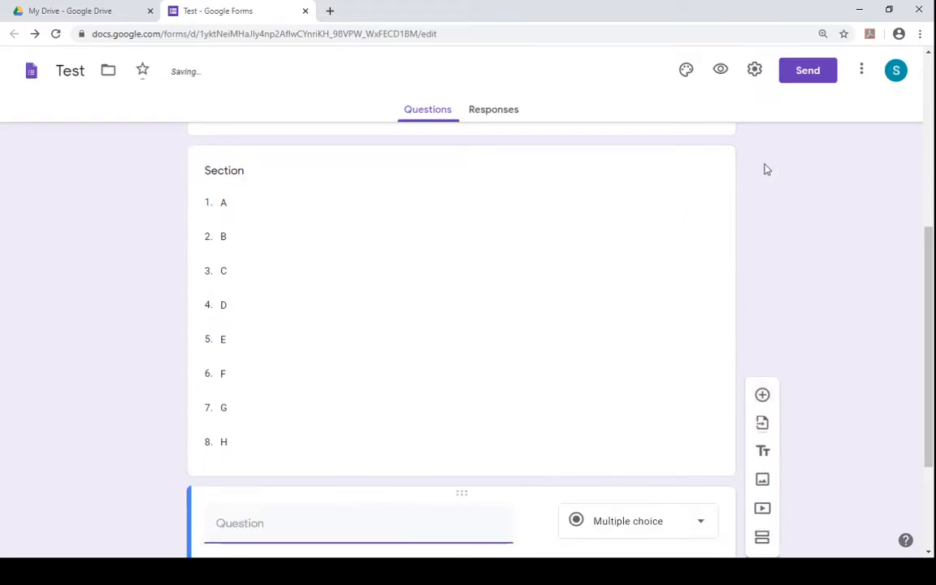
{"action": "left_click_drag", "start_coordinate": [933, 326], "coordinate": [933, 407]}
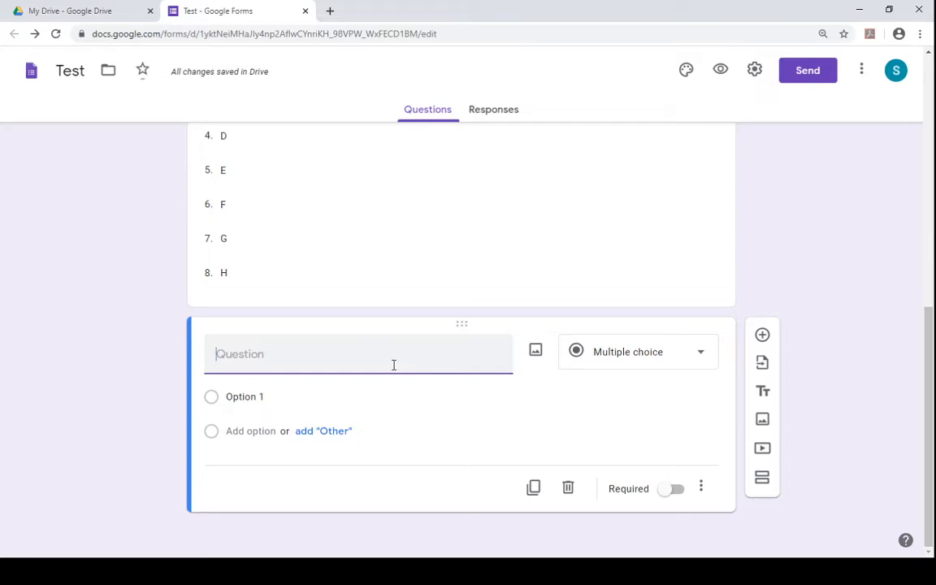
{"action": "type", "text": "Studen"}
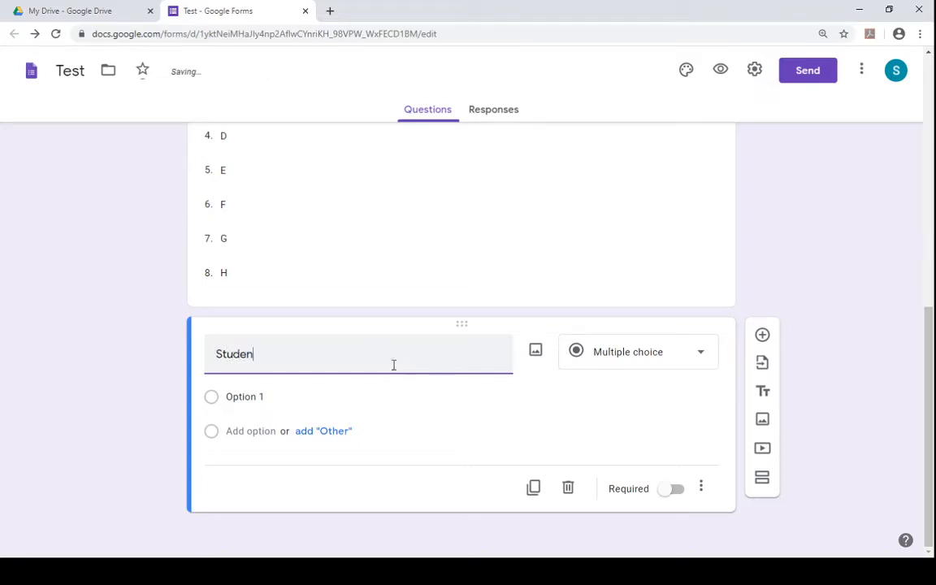
{"action": "type", "text": "t ID"}
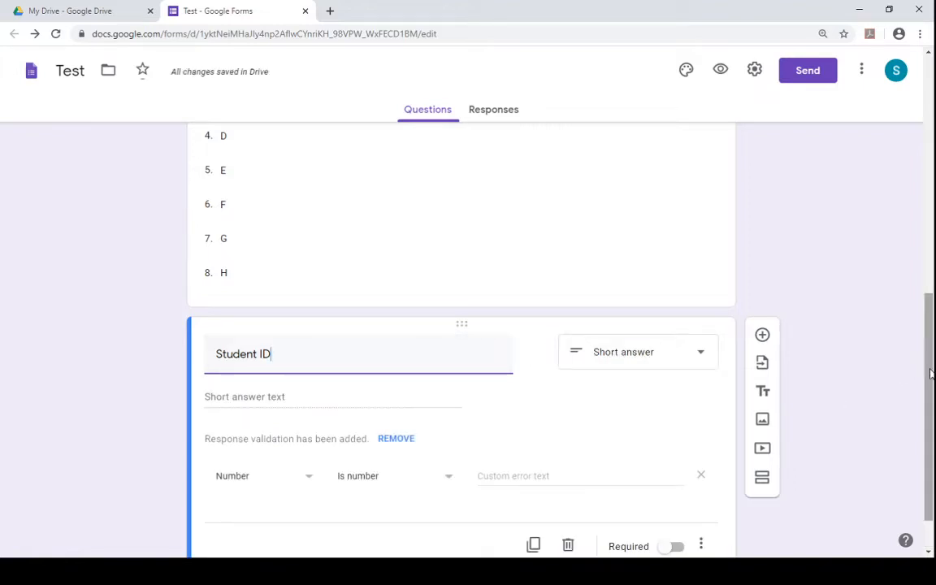
- Remove the response validation from the Student ID question
{"action": "scroll", "coordinate": [932, 373], "scroll_direction": "down", "scroll_amount": 2}
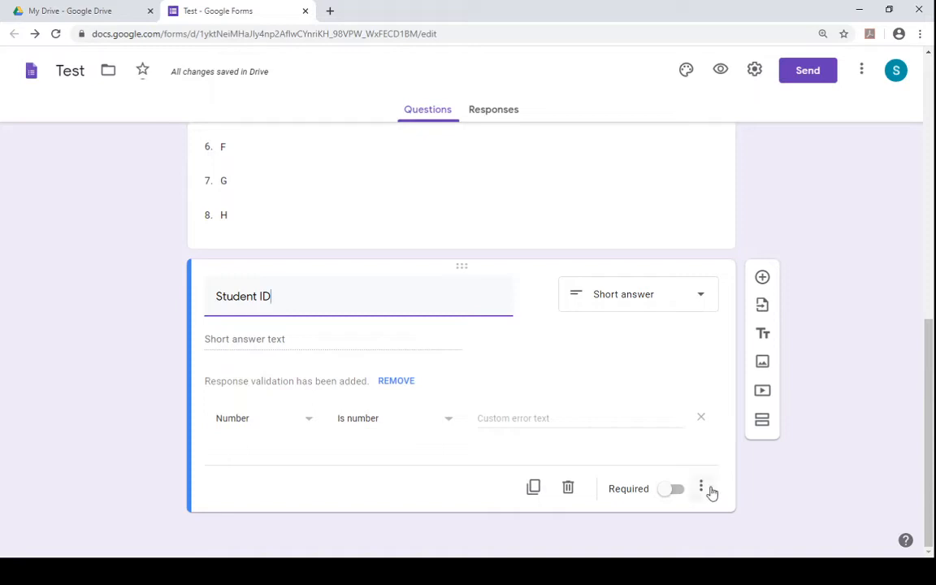
{"action": "left_click", "coordinate": [710, 488]}
{"action": "left_click", "coordinate": [717, 524]}
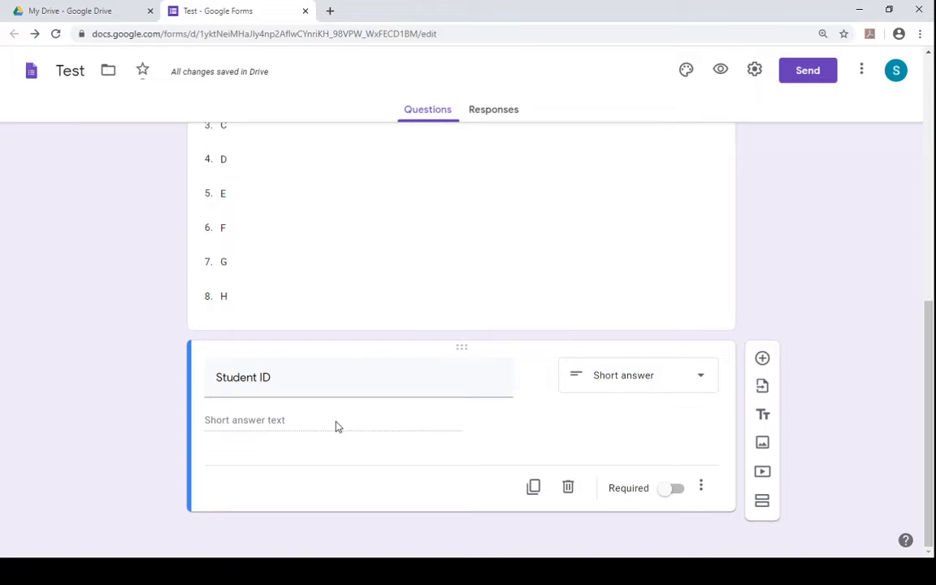
- Add a new question titled "What is the pH of water?"
{"action": "left_click", "coordinate": [763, 360]}
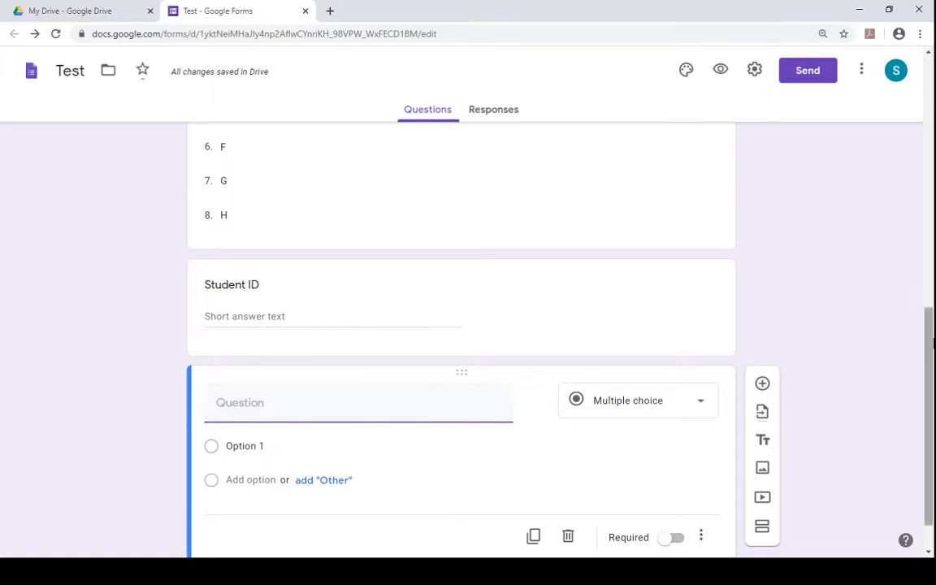
{"action": "scroll", "coordinate": [933, 378], "scroll_direction": "down", "scroll_amount": 1}
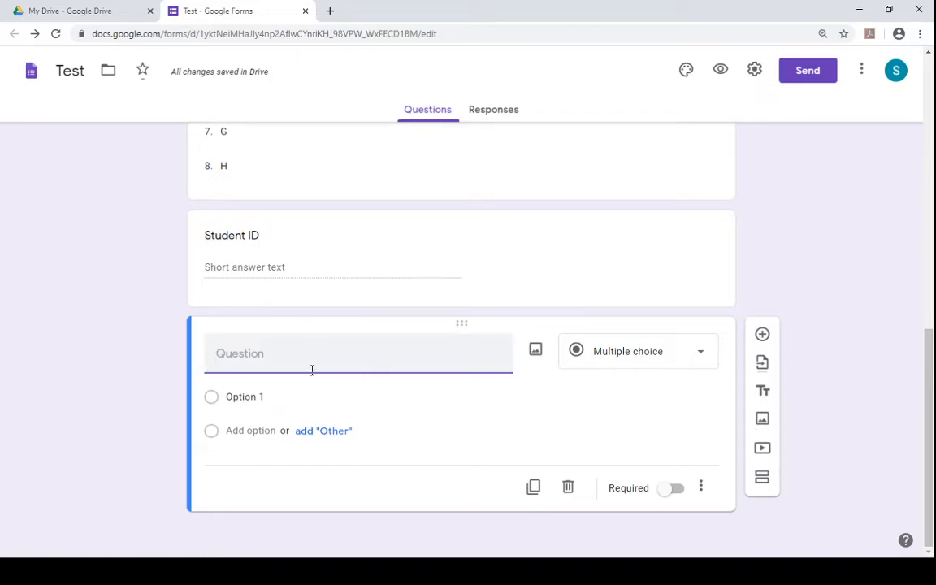
{"action": "type", "text": "What"}
{"action": "type", "text": "is the"}
{"action": "type", "text": "phH"}
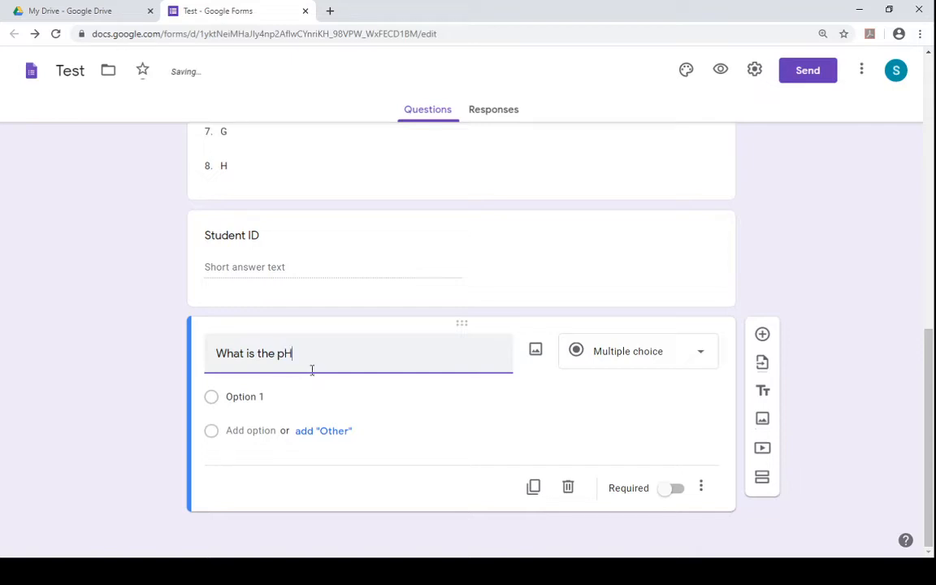
{"action": "type", "text": " pf water?"}
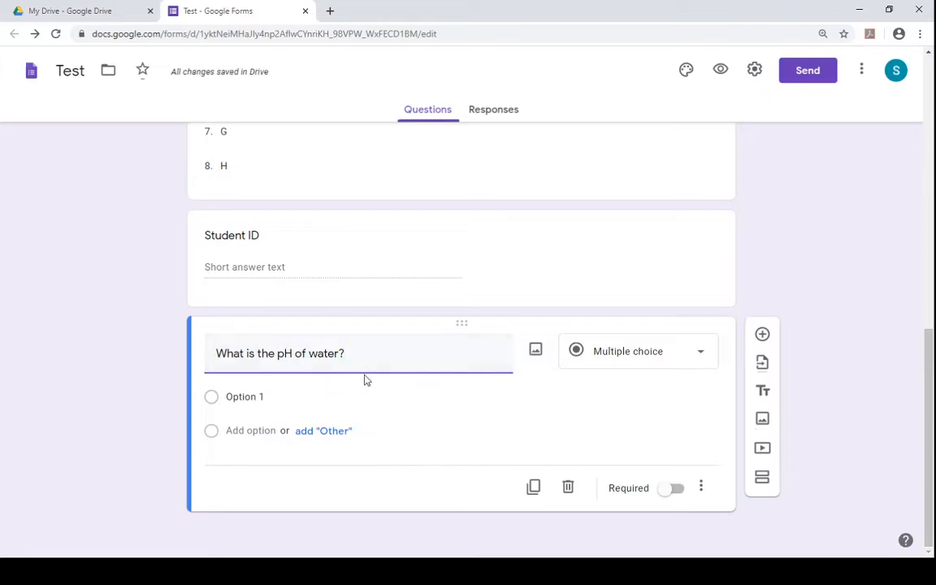
- Add answer options 6, 7, 5 and 8 to the pH question
{"action": "left_click", "coordinate": [254, 398]}
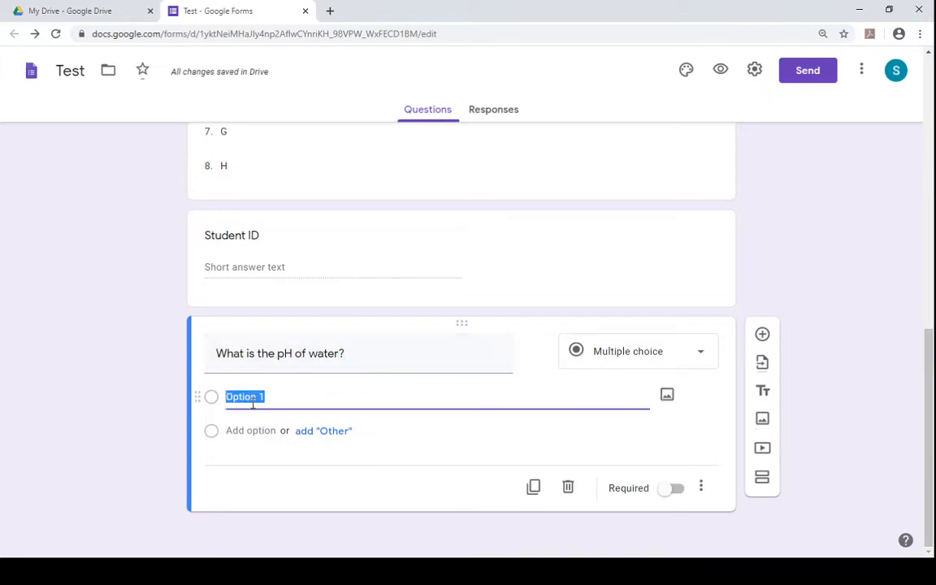
{"action": "type", "text": "6"}
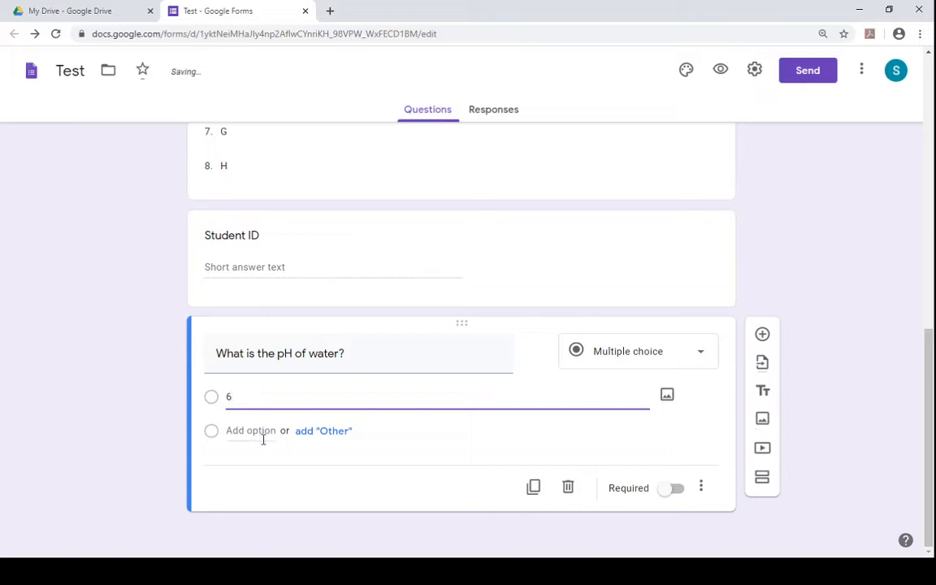
{"action": "left_click", "coordinate": [260, 433]}
{"action": "type", "text": "7"}
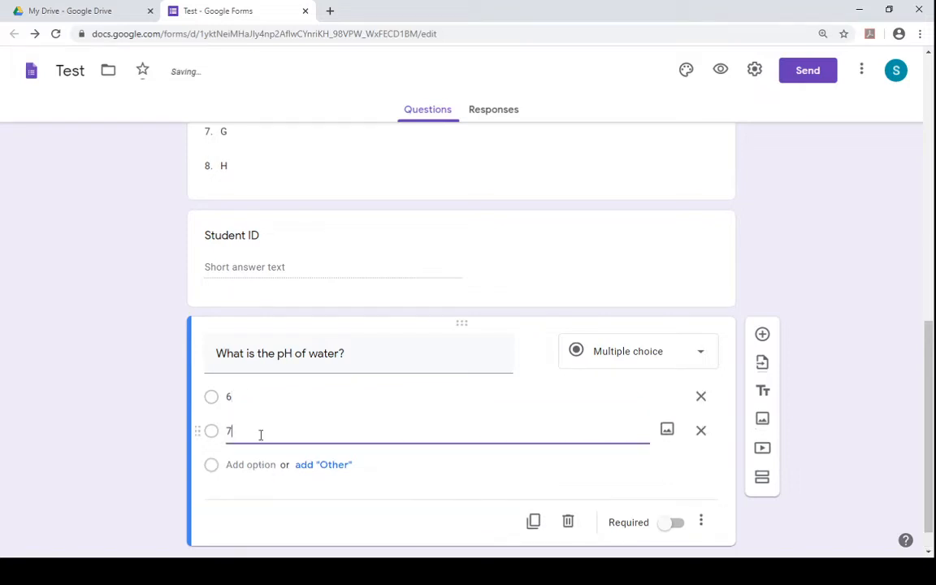
{"action": "left_click", "coordinate": [253, 470]}
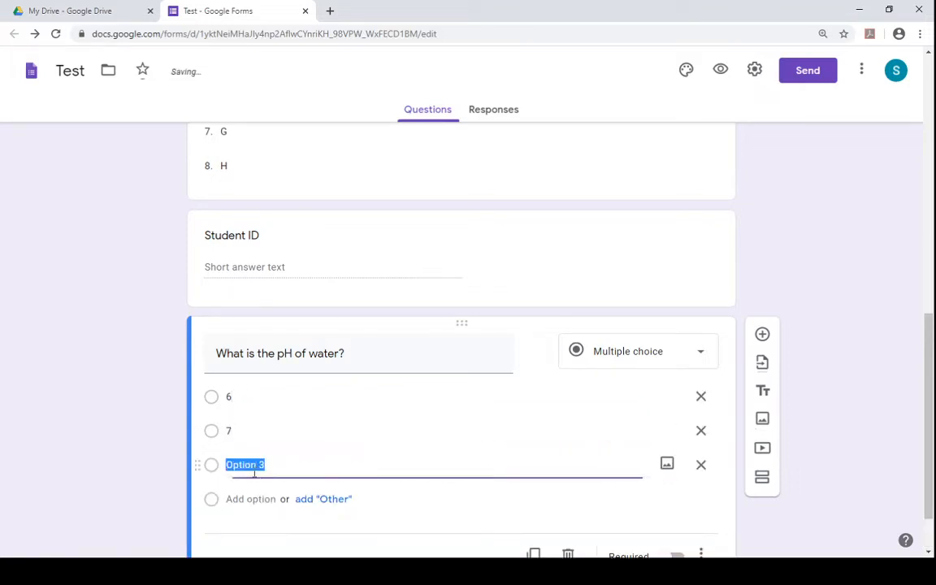
{"action": "type", "text": "5"}
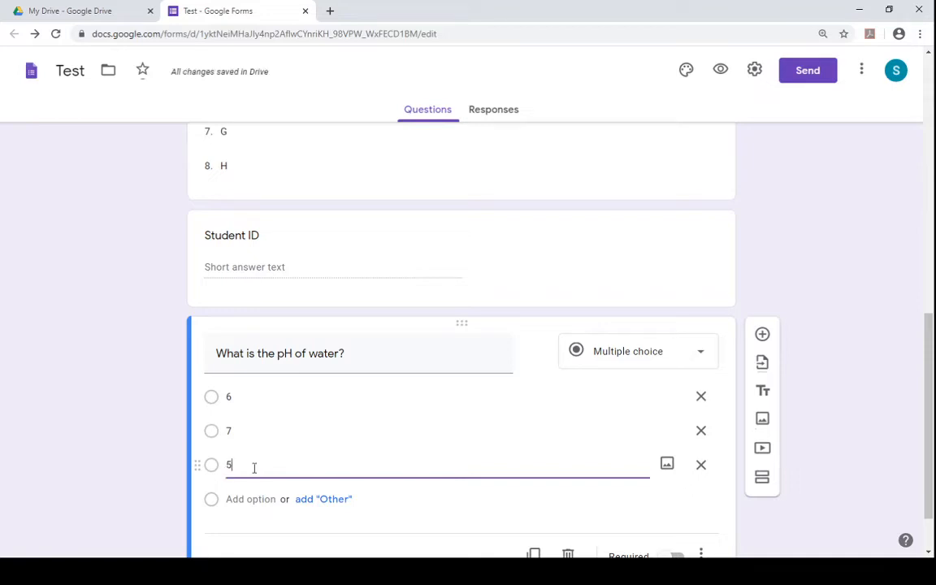
{"action": "left_click", "coordinate": [253, 499]}
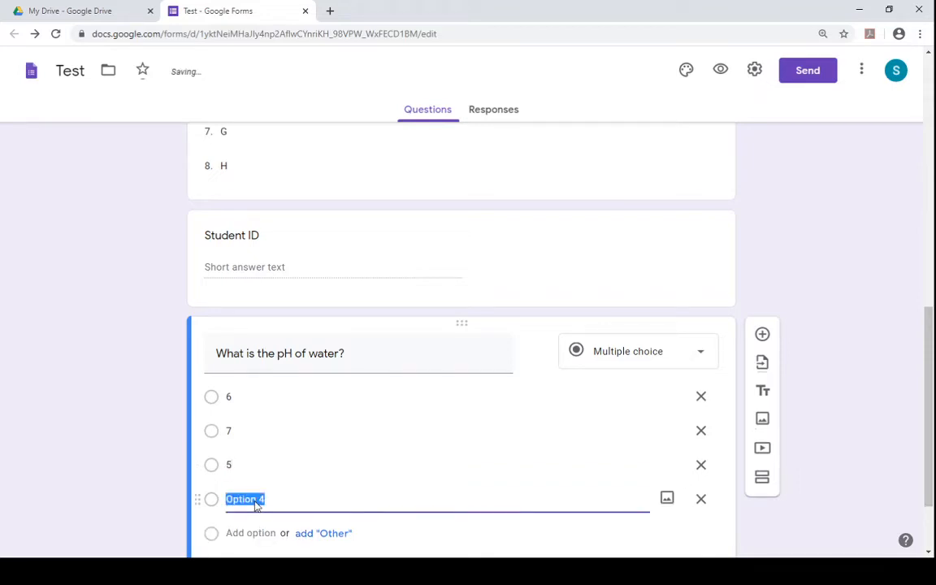
{"action": "type", "text": "8"}
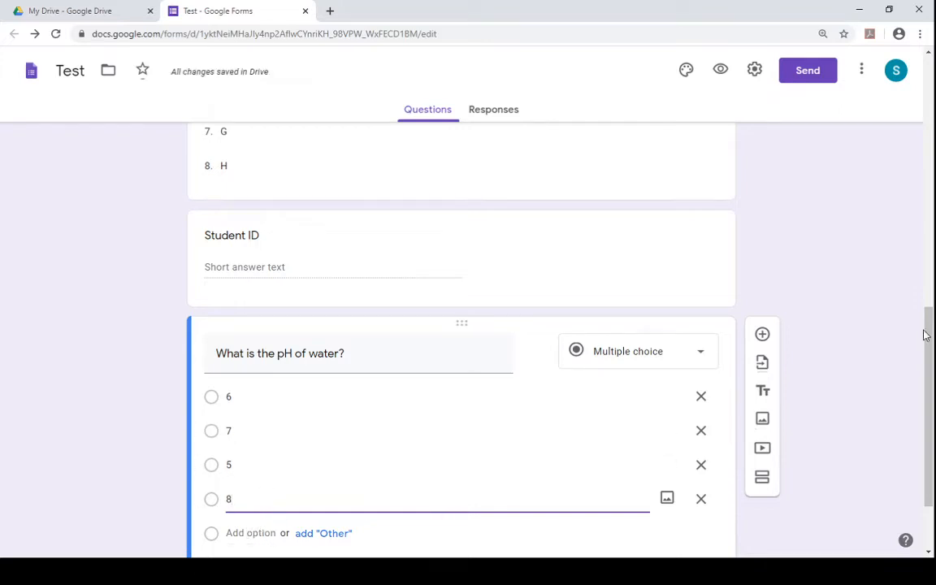
- Add a new question below the pH question titled "Compute 9 x 9 =?"
{"action": "left_click_drag", "start_coordinate": [931, 331], "coordinate": [932, 372]}
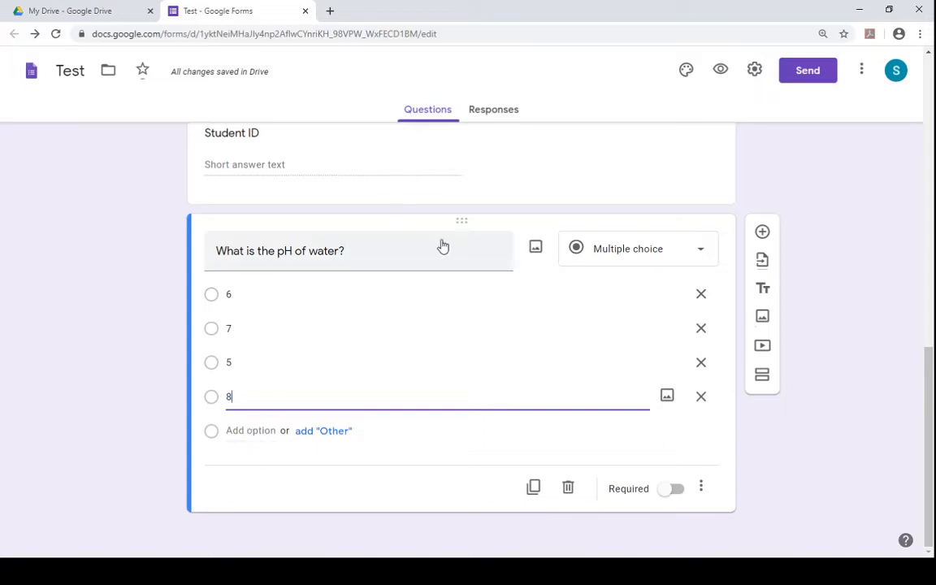
{"action": "left_click", "coordinate": [764, 233]}
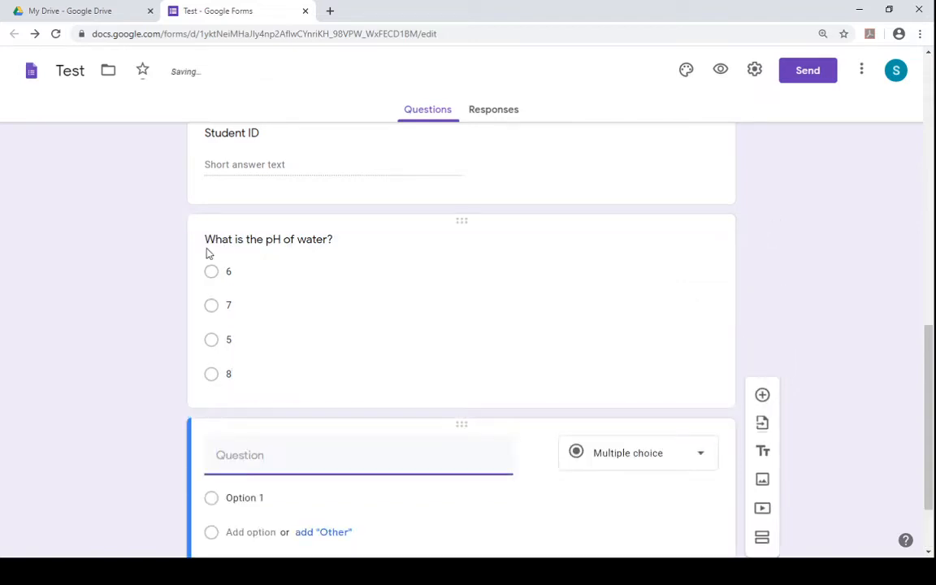
{"action": "left_click", "coordinate": [210, 275]}
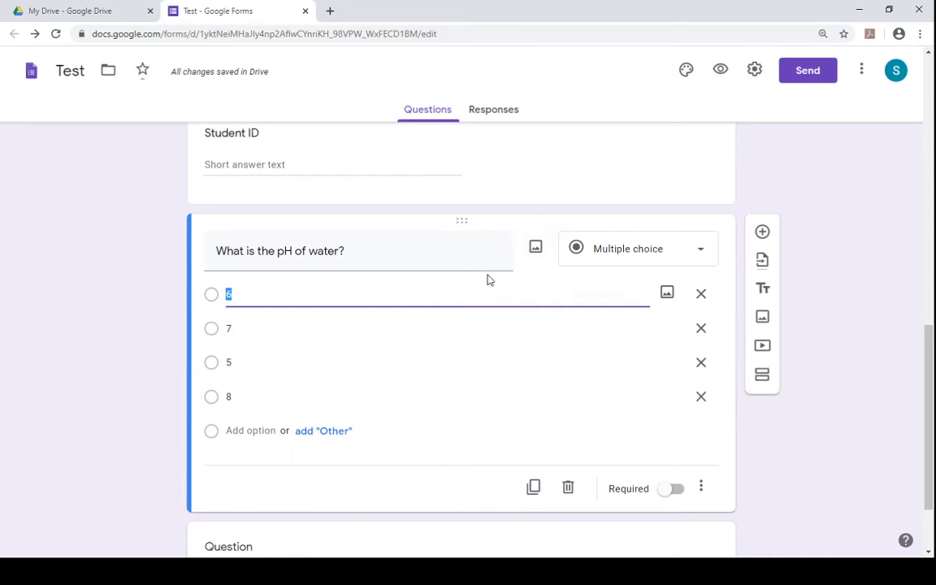
{"action": "left_click", "coordinate": [764, 233]}
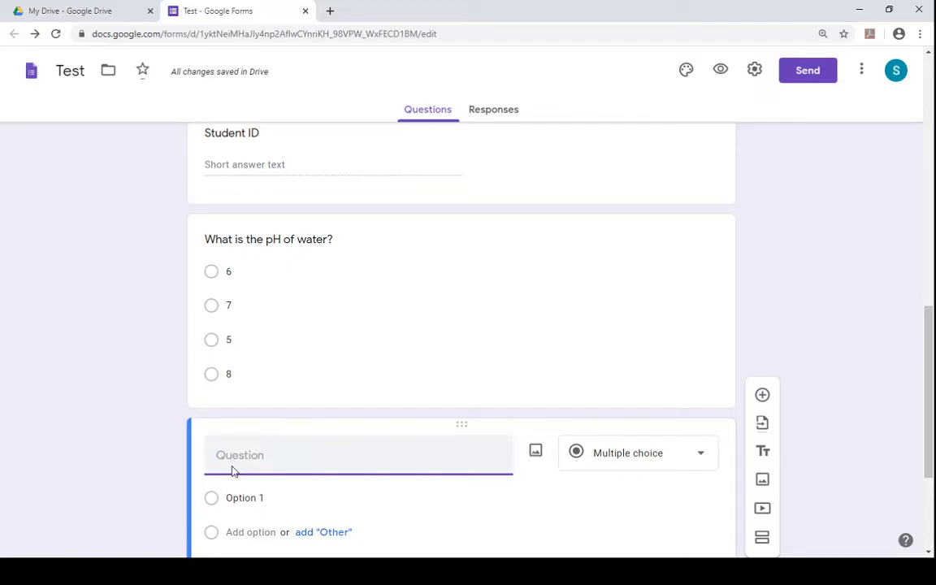
{"action": "type", "text": "co"}
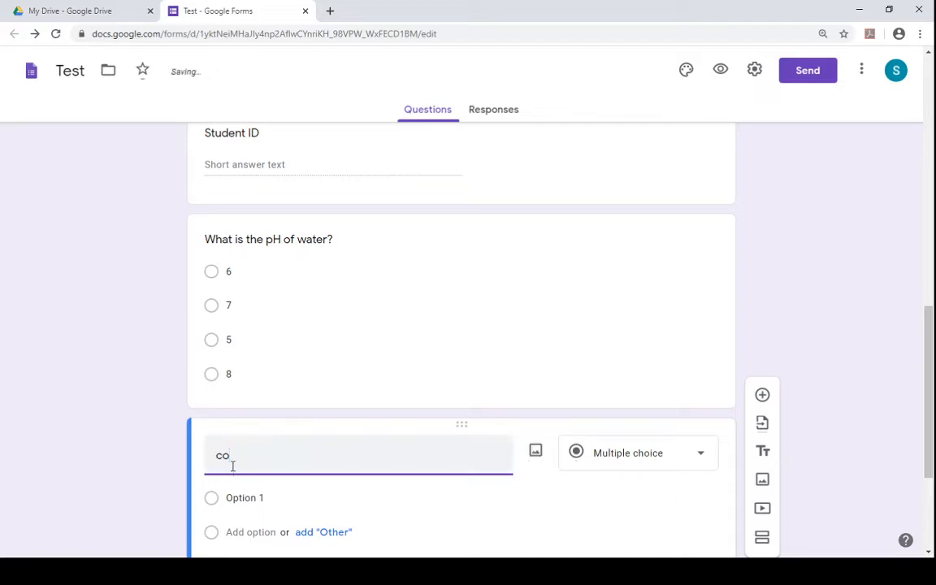
{"action": "key", "text": "BackSpace"}
{"action": "key", "text": "BackSpace"}
{"action": "type", "text": "Compute 9 x9"}
{"action": "key", "text": "BackSpace"}
{"action": "type", "text": "9"}
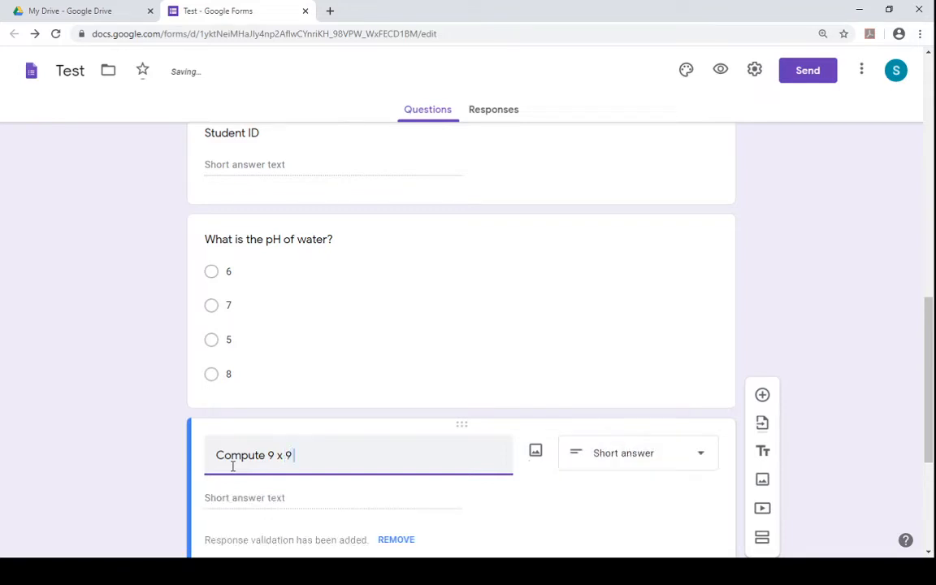
{"action": "type", "text": " ="}
- Set the 9 x 9 question's type to Multiple choice and add options 81, 72, 45 and 63
{"action": "left_click", "coordinate": [668, 457]}
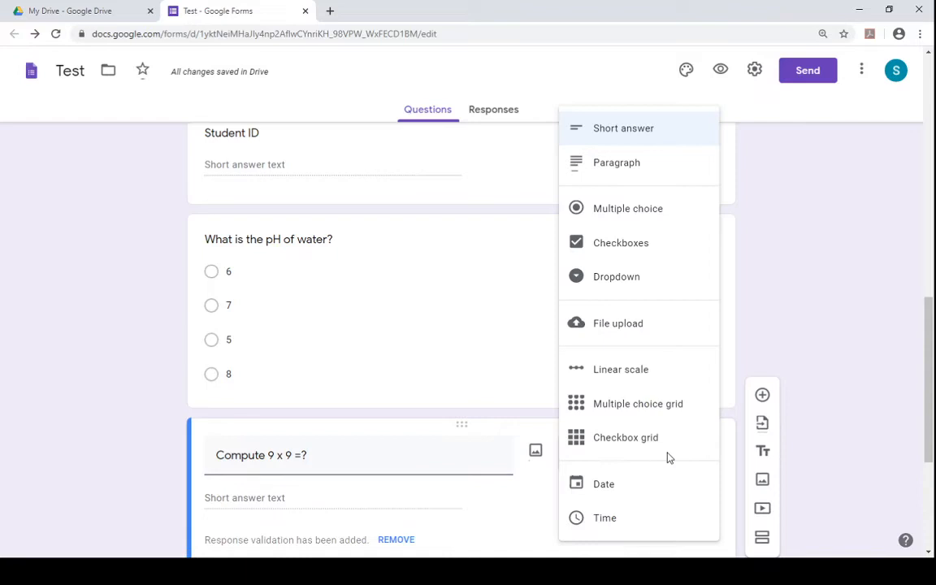
{"action": "left_click", "coordinate": [633, 210]}
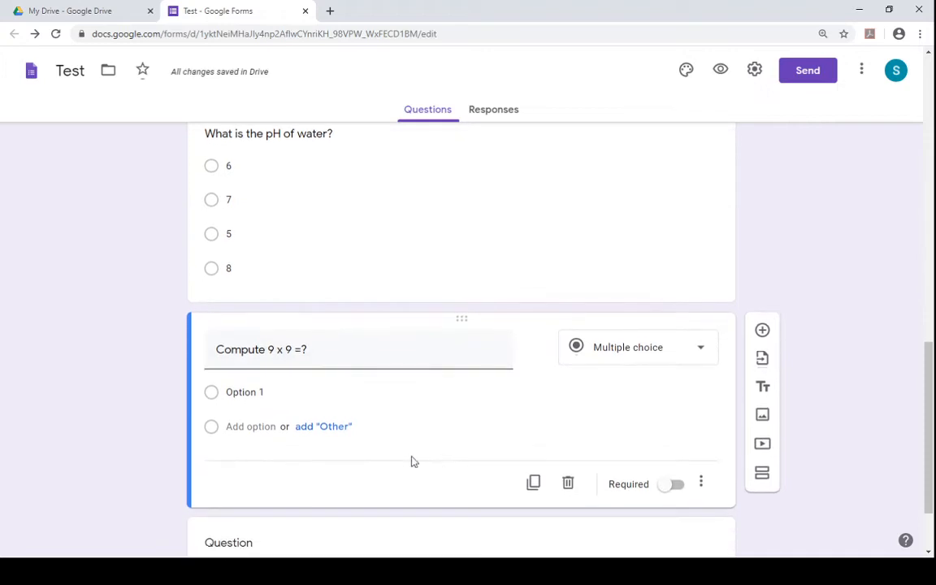
{"action": "left_click", "coordinate": [248, 393]}
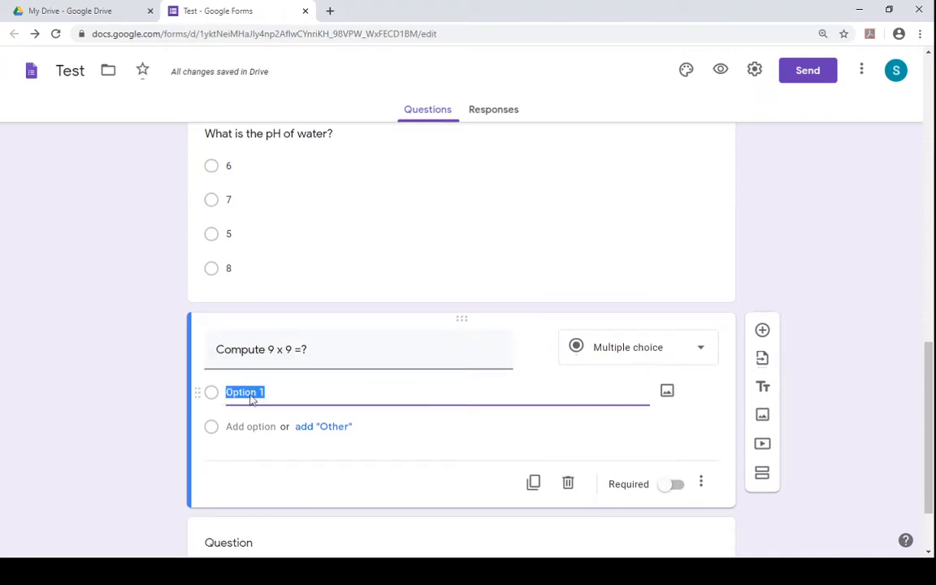
{"action": "type", "text": "81"}
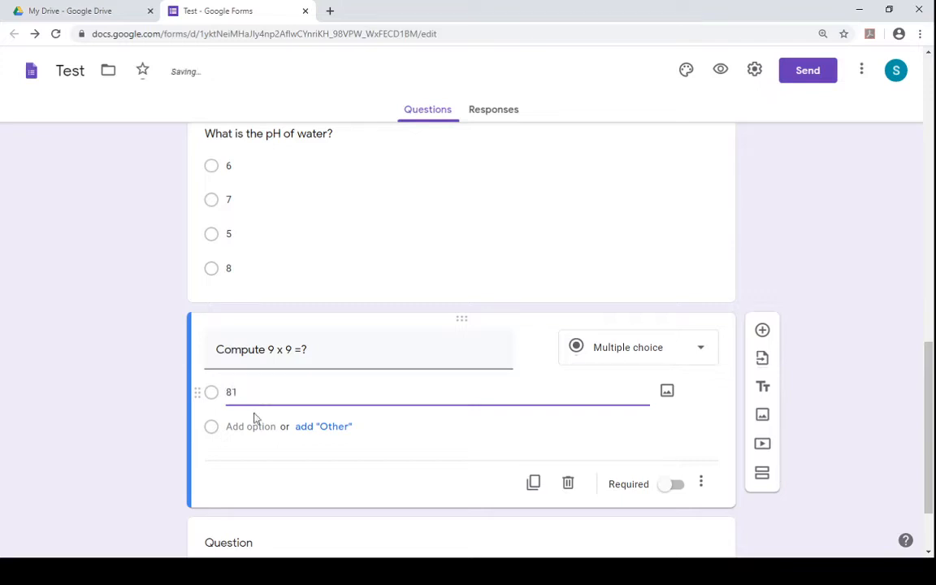
{"action": "left_click", "coordinate": [252, 428]}
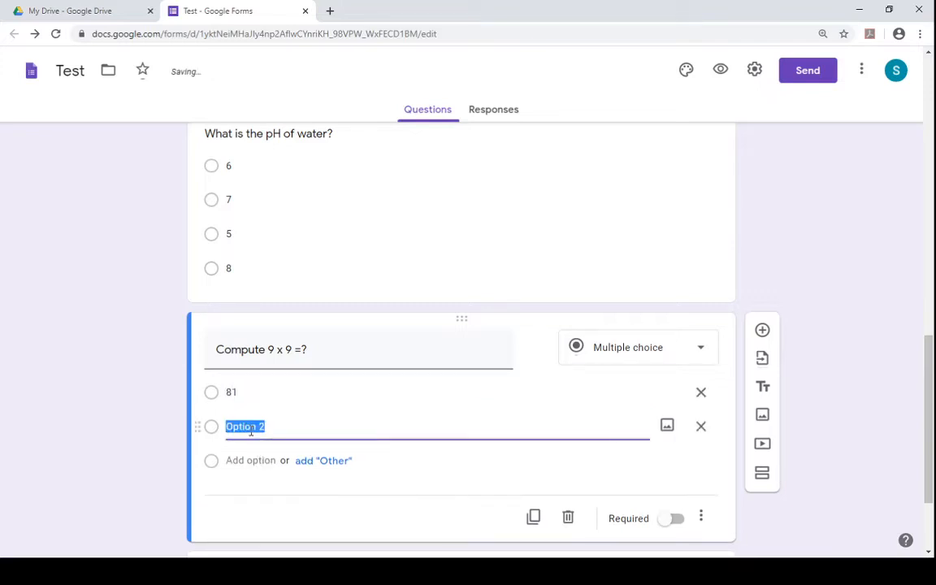
{"action": "type", "text": "72"}
{"action": "left_click", "coordinate": [256, 460]}
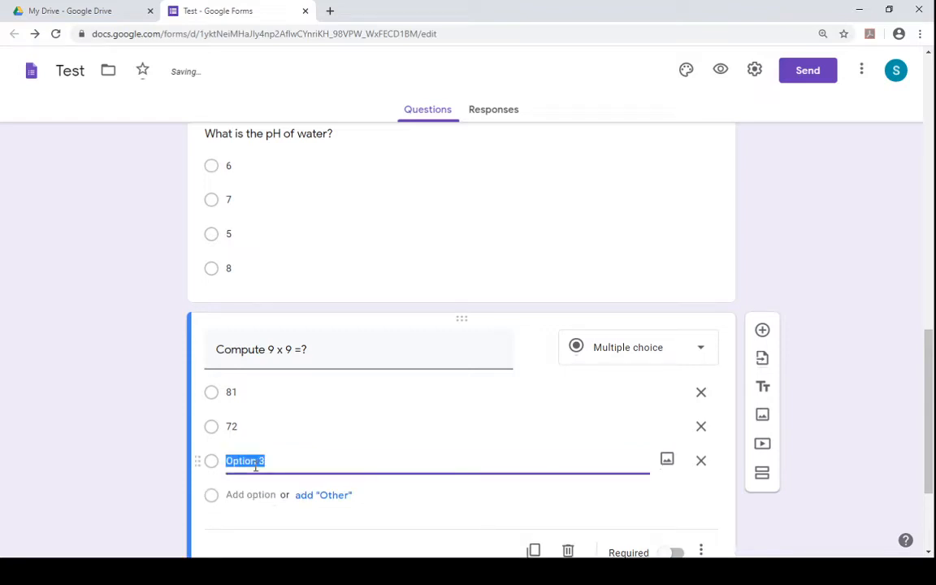
{"action": "type", "text": "45"}
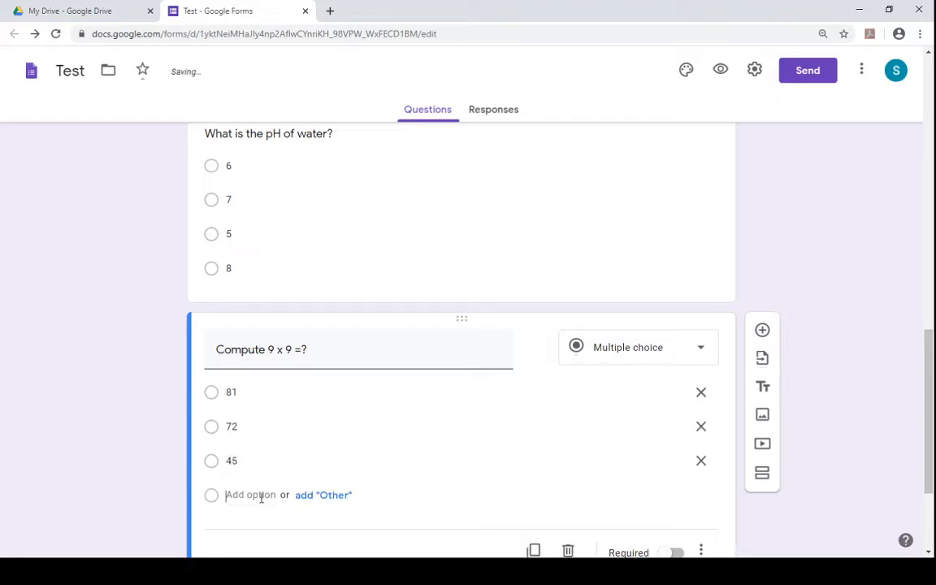
{"action": "left_click", "coordinate": [261, 495]}
{"action": "type", "text": "63"}
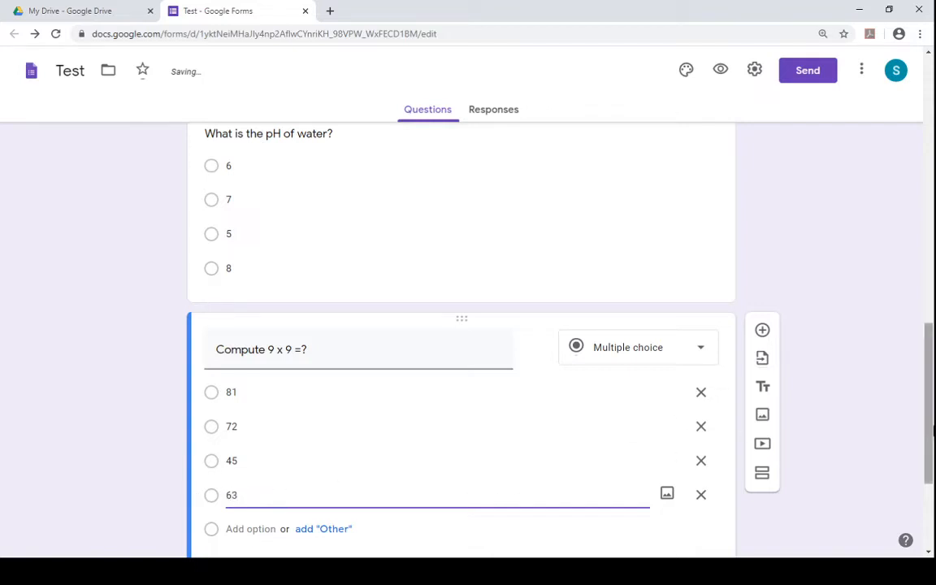
- Add a new blank question below the 9 x 9 question
{"action": "scroll", "coordinate": [918, 452], "scroll_direction": "down", "scroll_amount": 2}
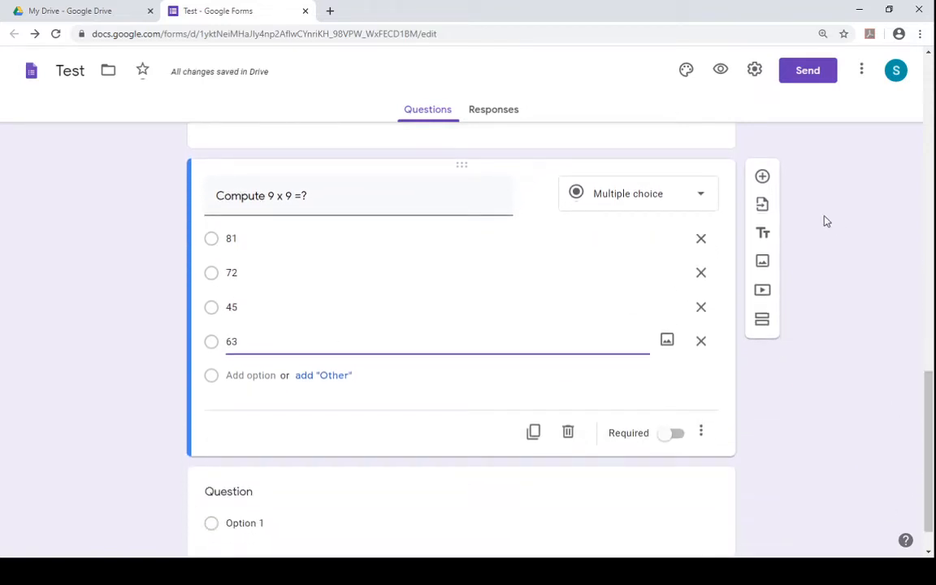
{"action": "left_click", "coordinate": [764, 176]}
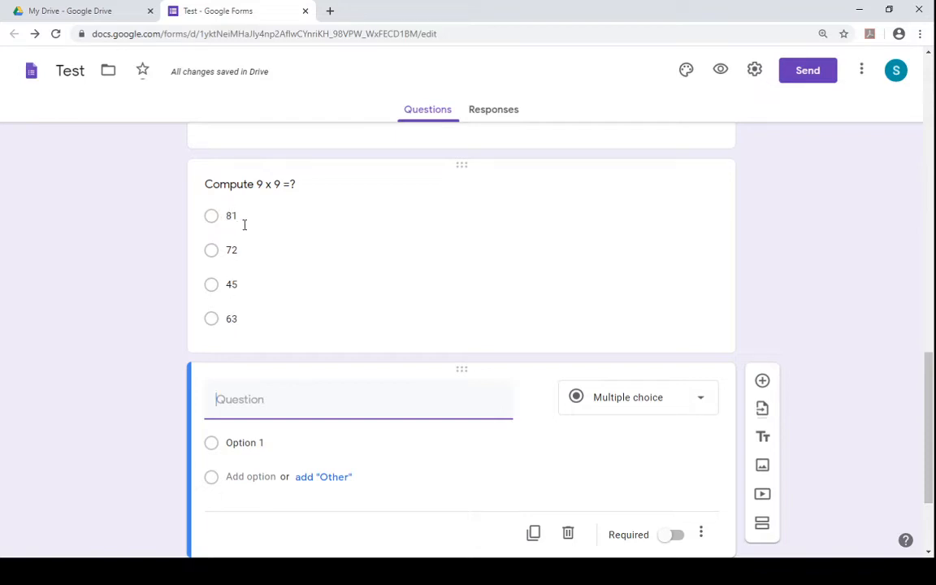
- Turn on Shuffle option order for the 9 x 9 question
{"action": "left_click", "coordinate": [295, 251]}
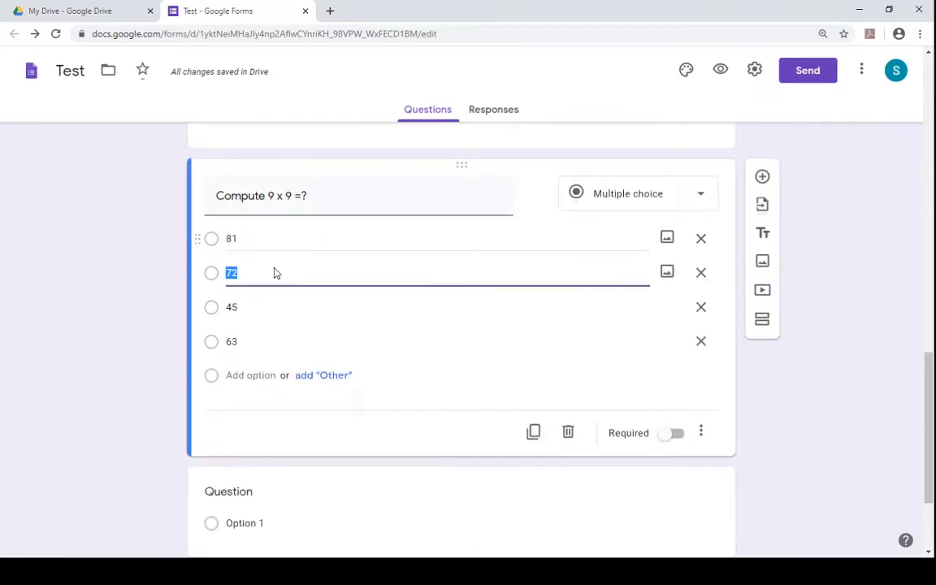
{"action": "left_click", "coordinate": [702, 435]}
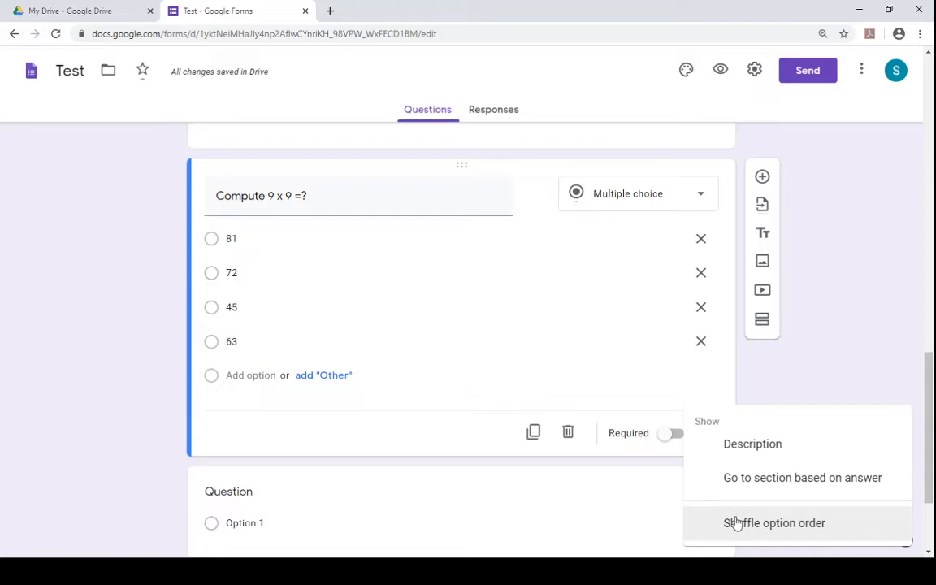
{"action": "left_click", "coordinate": [781, 532]}
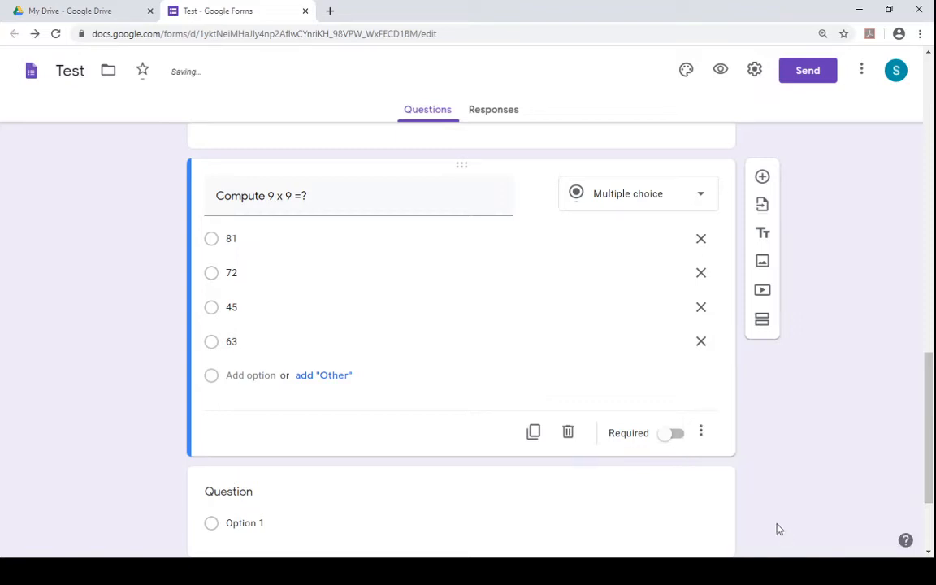
{"action": "left_click", "coordinate": [702, 443]}
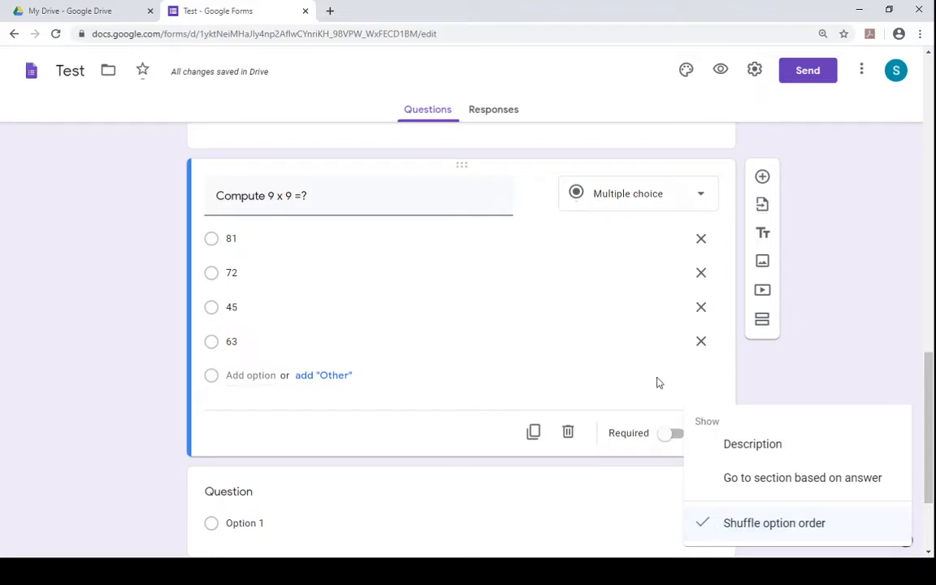
{"action": "left_click", "coordinate": [706, 389]}
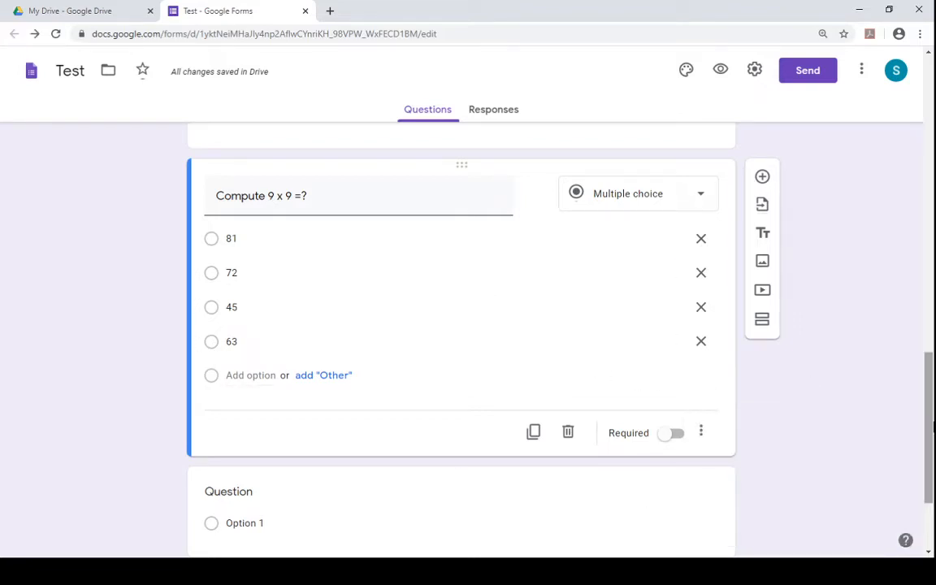
- Title the next blank question "Match the following state's with their respective capital?" and set its type to Multiple choice grid
{"action": "scroll", "coordinate": [933, 428], "scroll_direction": "down", "scroll_amount": 3}
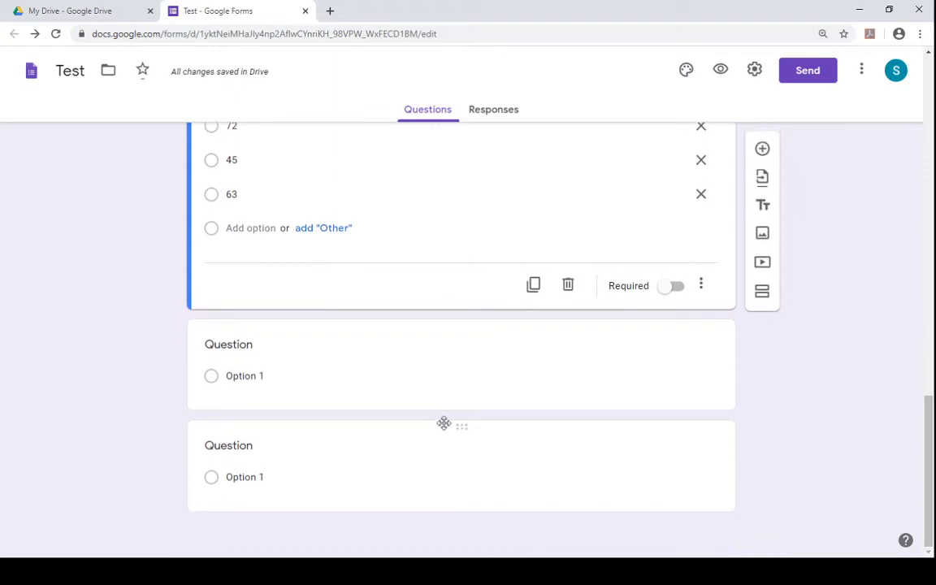
{"action": "left_click", "coordinate": [262, 387]}
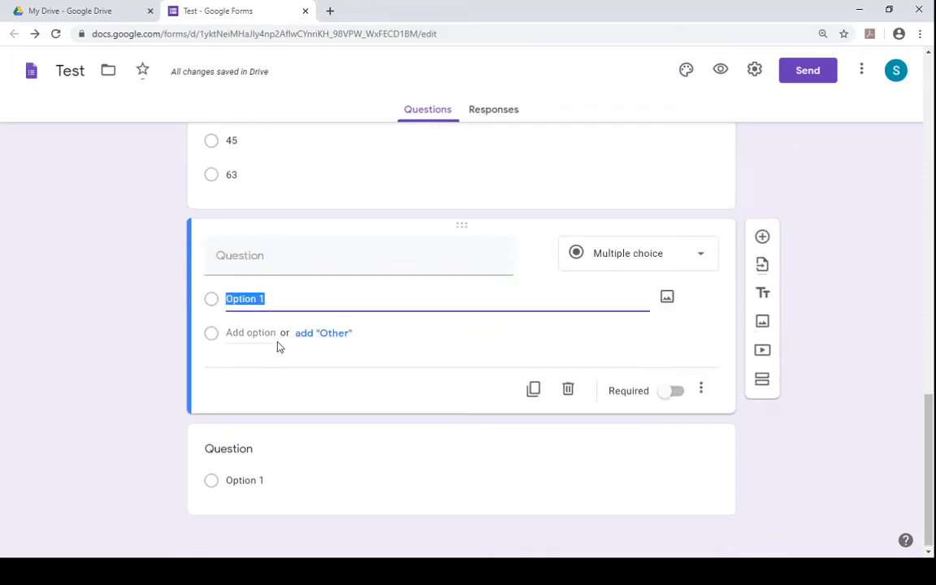
{"action": "left_click", "coordinate": [262, 262]}
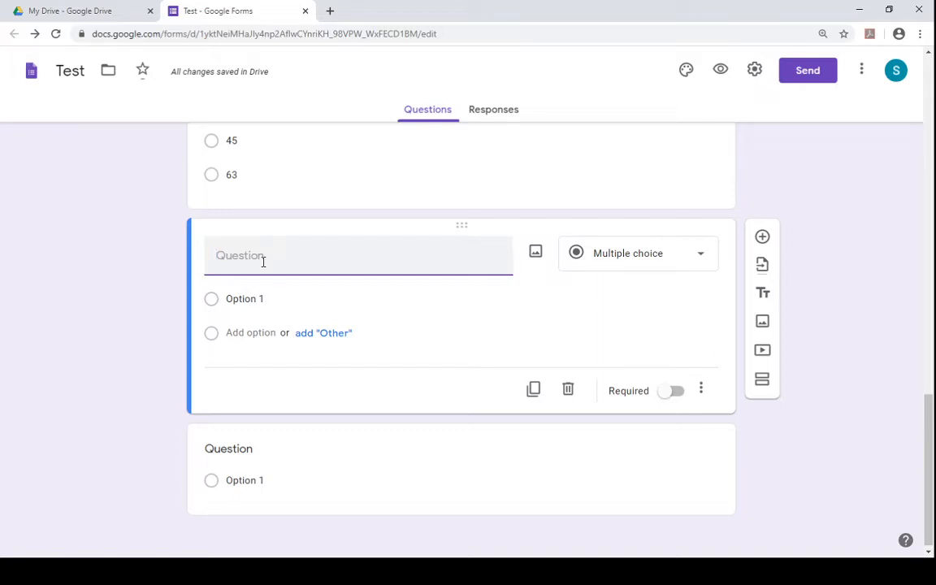
{"action": "type", "text": "Match the states"}
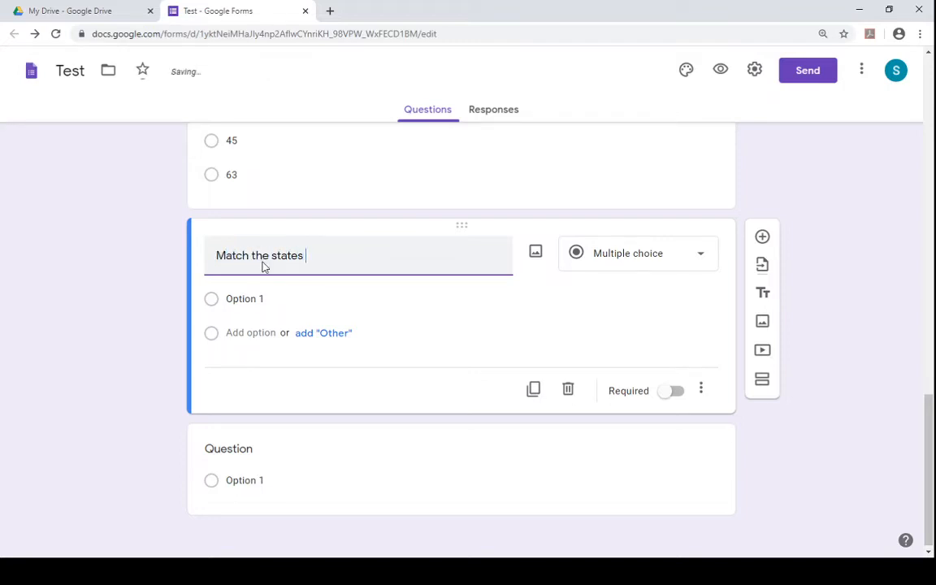
{"action": "key", "text": "BackSpace"}
{"action": "key", "text": "BackSpace"}
{"action": "key", "text": "BackSpace"}
{"action": "key", "text": "BackSpace"}
{"action": "key", "text": "BackSpace"}
{"action": "key", "text": "BackSpace"}
{"action": "type", "text": "following stat"}
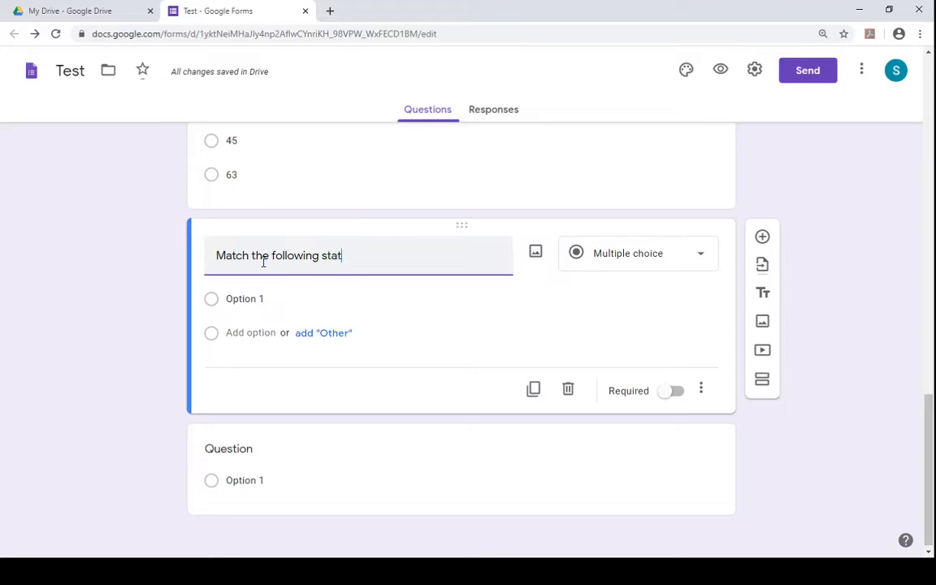
{"action": "type", "text": "es with th"}
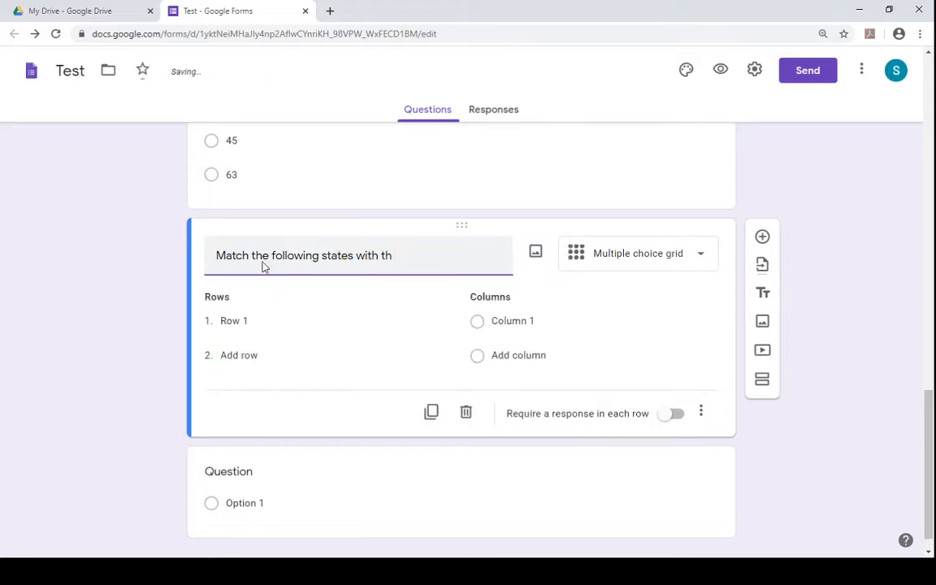
{"action": "type", "text": "eir "}
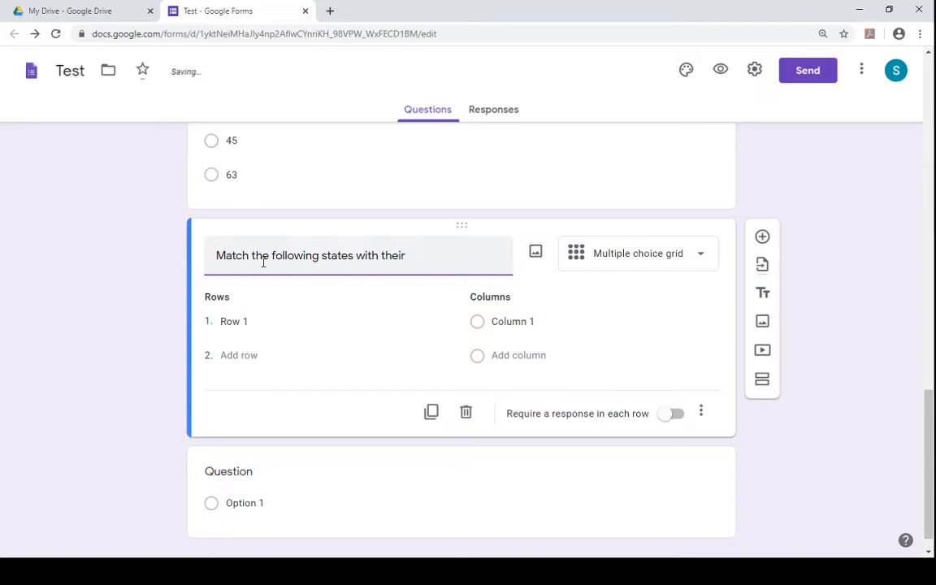
{"action": "type", "text": "respect"}
{"action": "type", "text": "ive capita"}
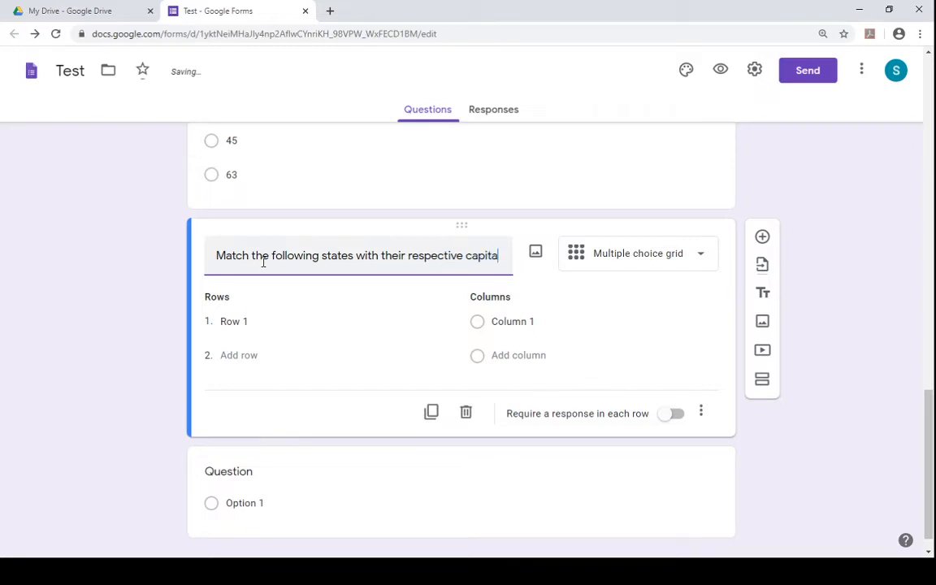
{"action": "type", "text": "ls"}
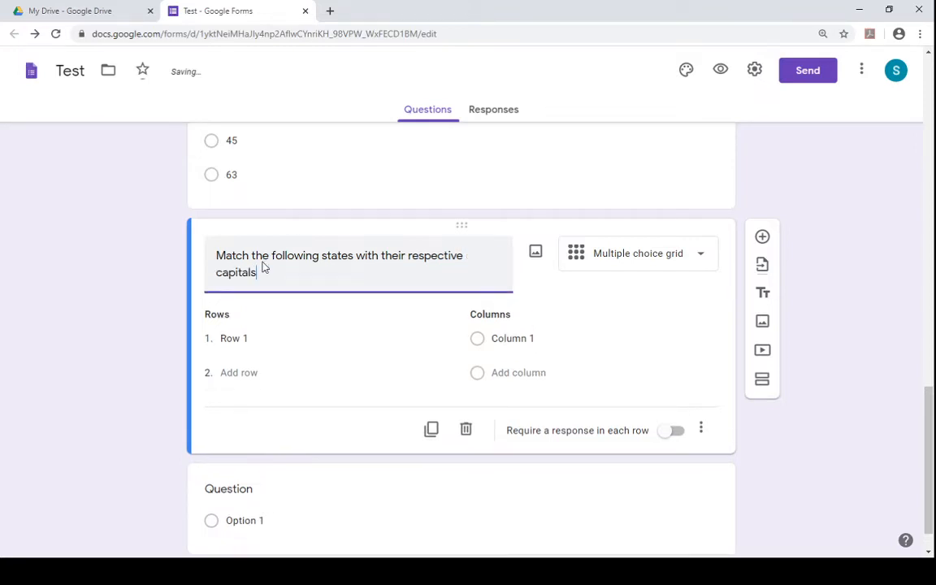
{"action": "key", "text": "BackSpace"}
{"action": "type", "text": "?"}
{"action": "type", "text": "'"}
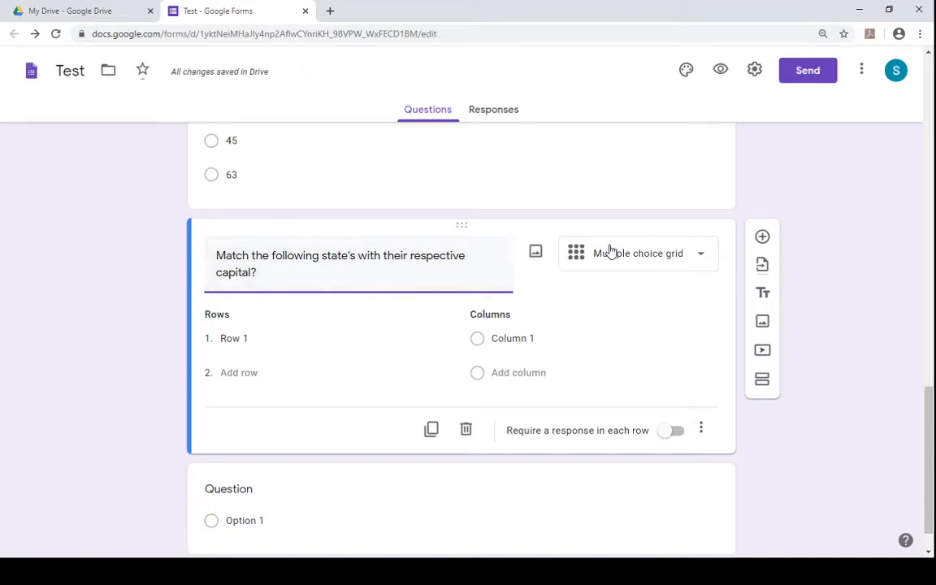
{"action": "left_click", "coordinate": [651, 268]}
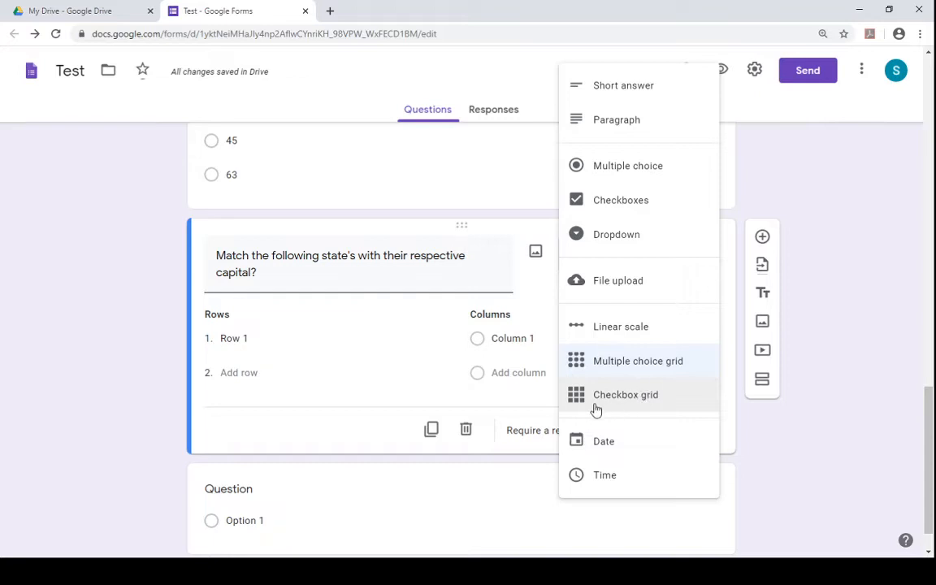
{"action": "left_click", "coordinate": [644, 361]}
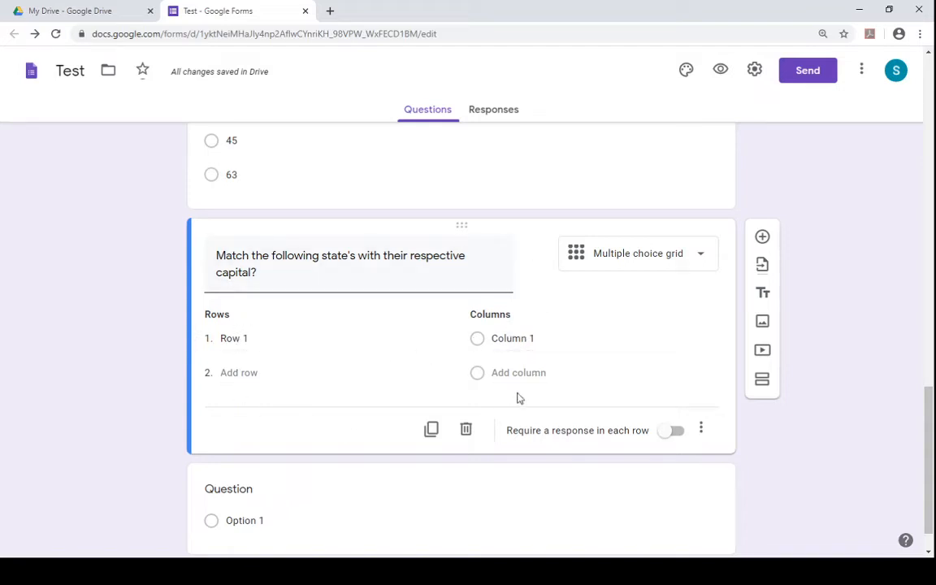
- Add grid rows Uttar Pradesh, Rajasthan, Punjab and Uttarakhand to the state capitals question
{"action": "left_click", "coordinate": [235, 337]}
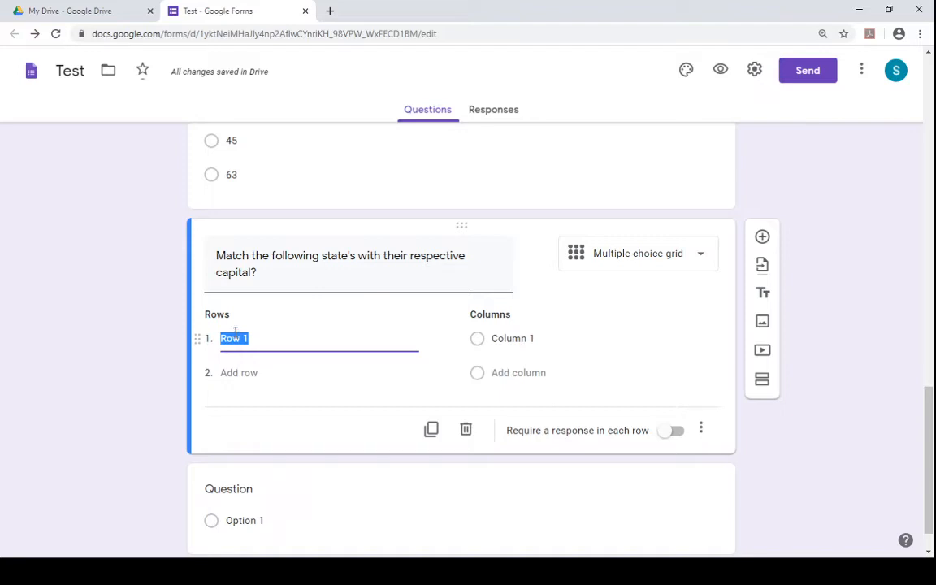
{"action": "type", "text": "Uttar Prad"}
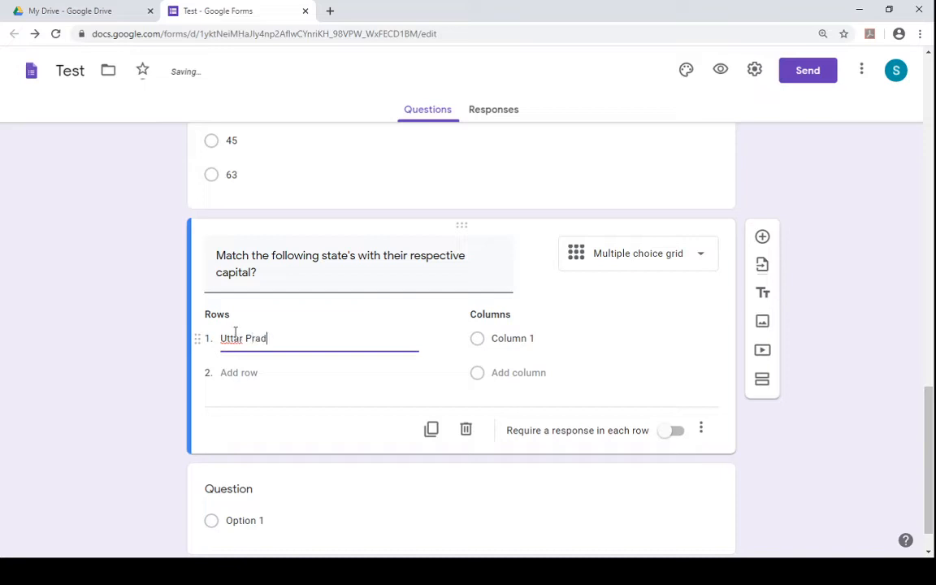
{"action": "type", "text": "esh"}
{"action": "left_click", "coordinate": [238, 372]}
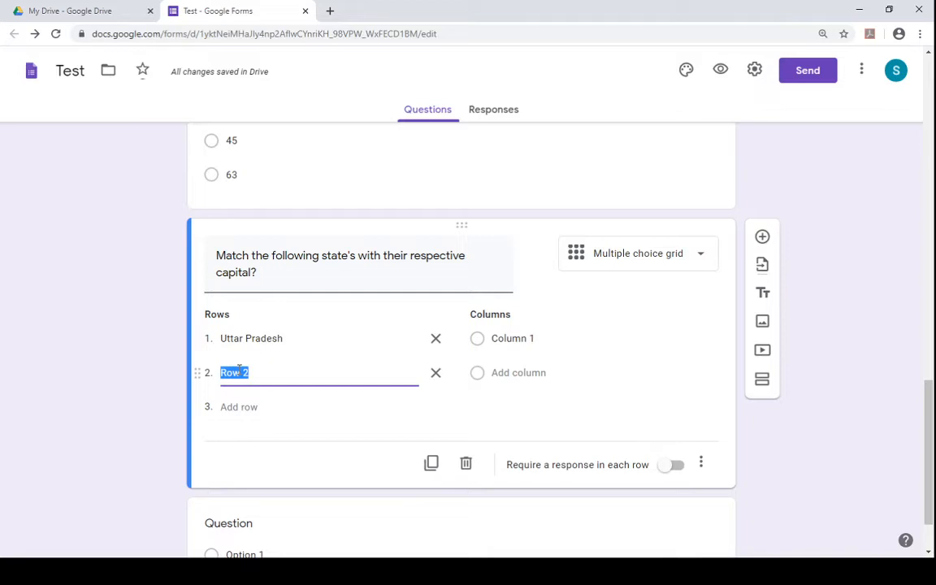
{"action": "type", "text": "Rajas"}
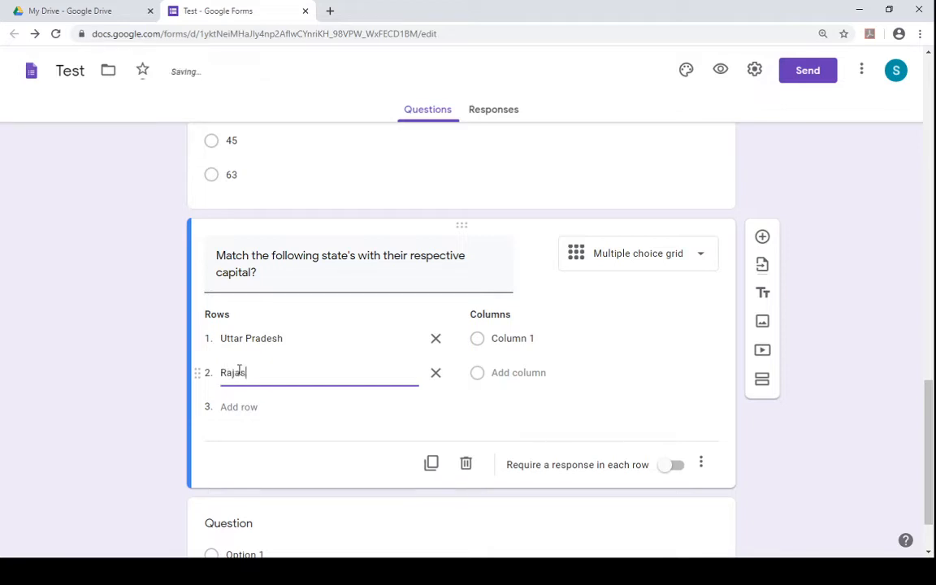
{"action": "type", "text": "than"}
{"action": "left_click", "coordinate": [243, 410]}
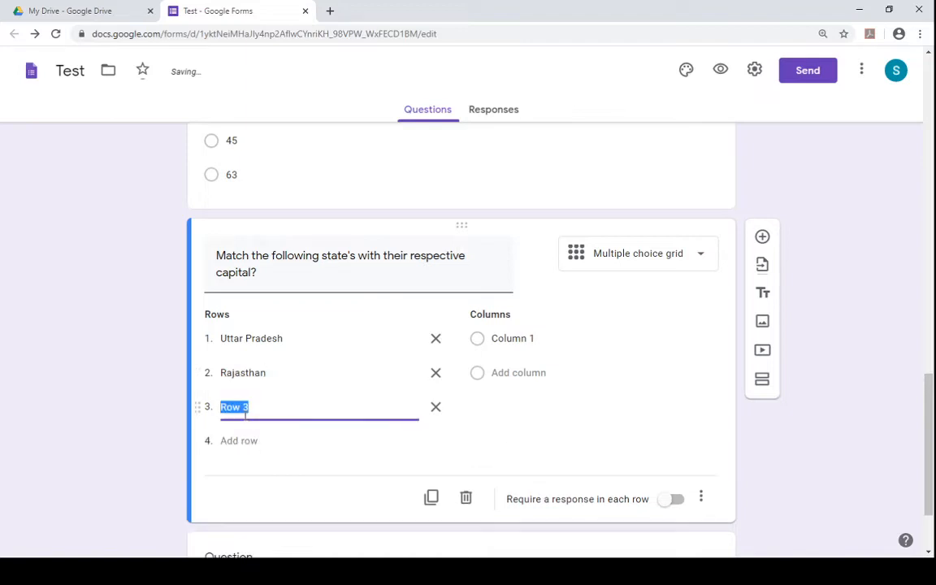
{"action": "type", "text": "Punjab"}
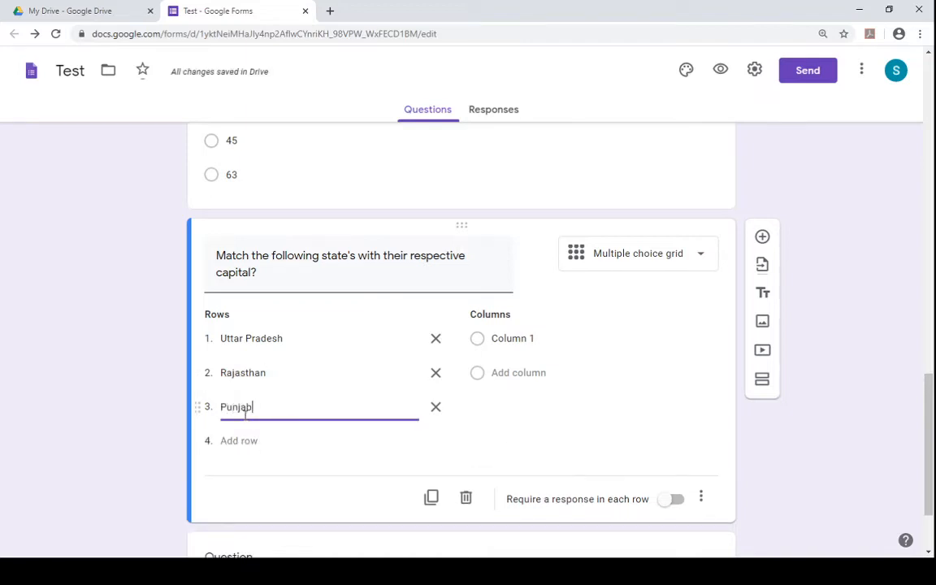
{"action": "left_click", "coordinate": [248, 440]}
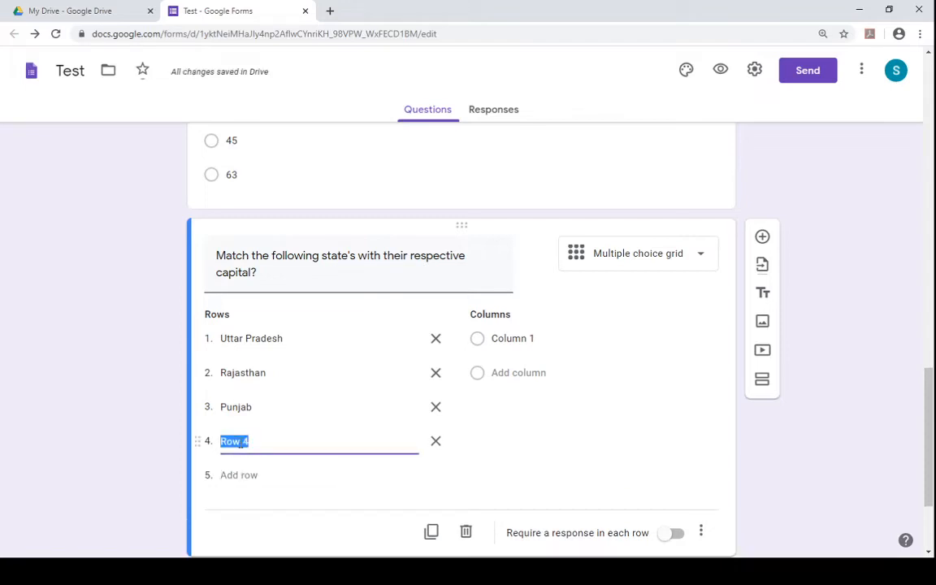
{"action": "type", "text": "Uttarakh"}
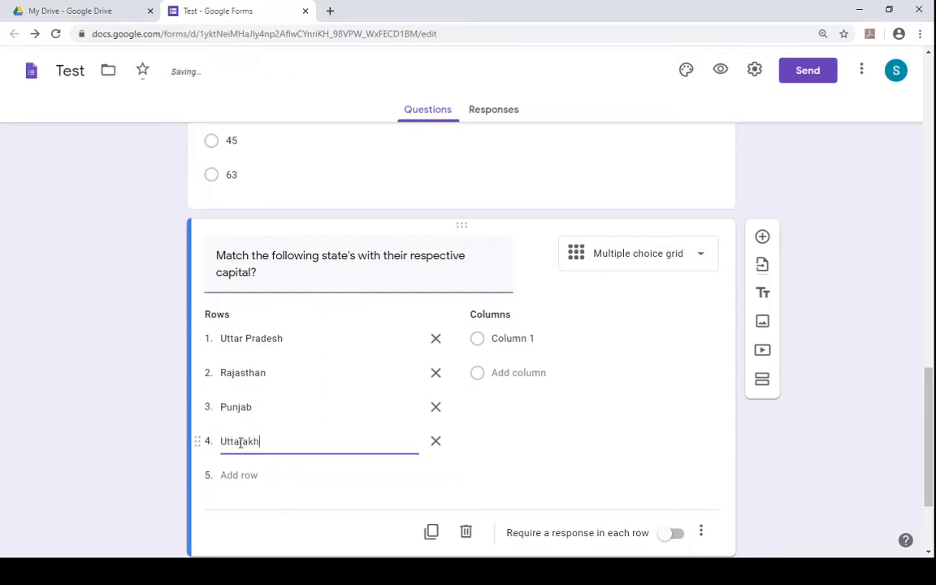
{"action": "type", "text": "and"}
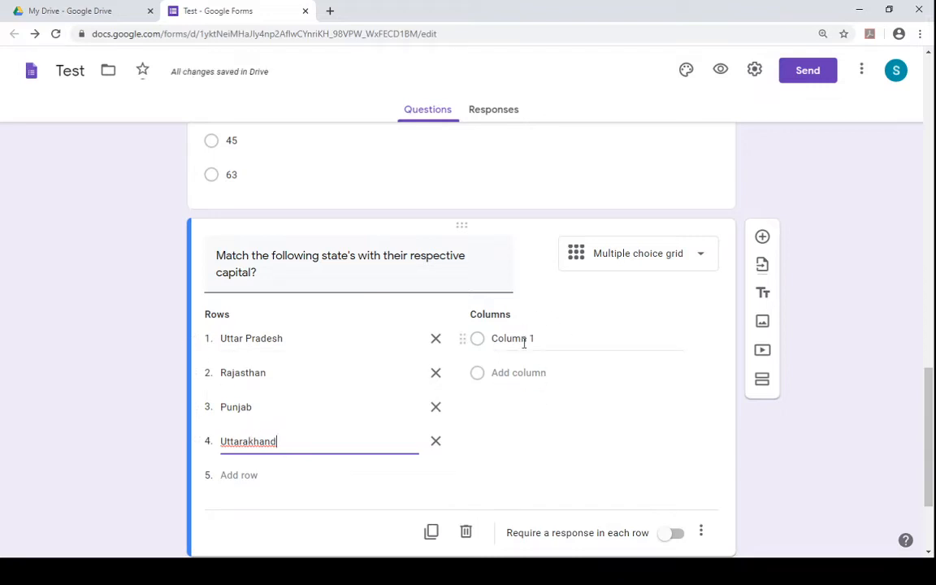
- Name the first two grid columns of the state capitals question Jaipur and Lucknow
{"action": "left_click", "coordinate": [524, 343]}
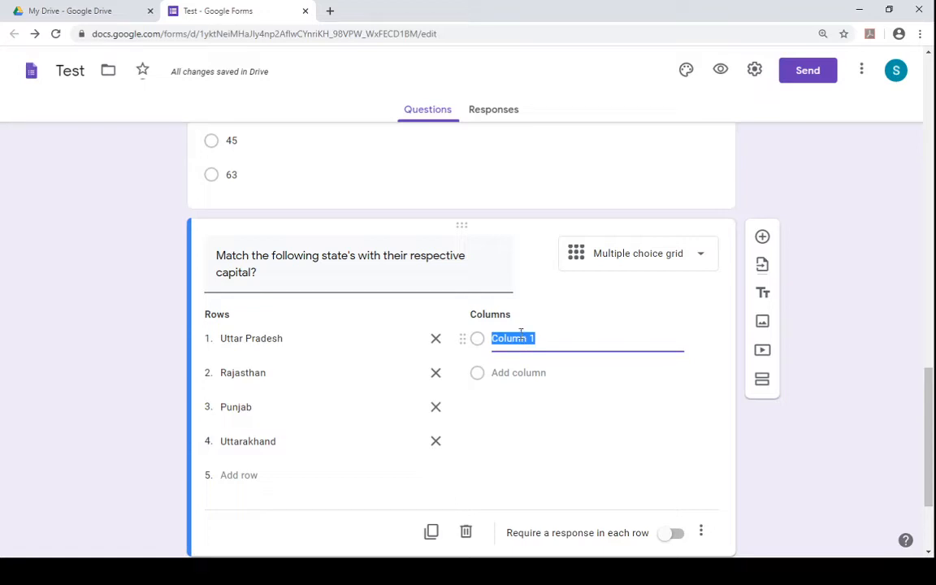
{"action": "type", "text": "Jaipur"}
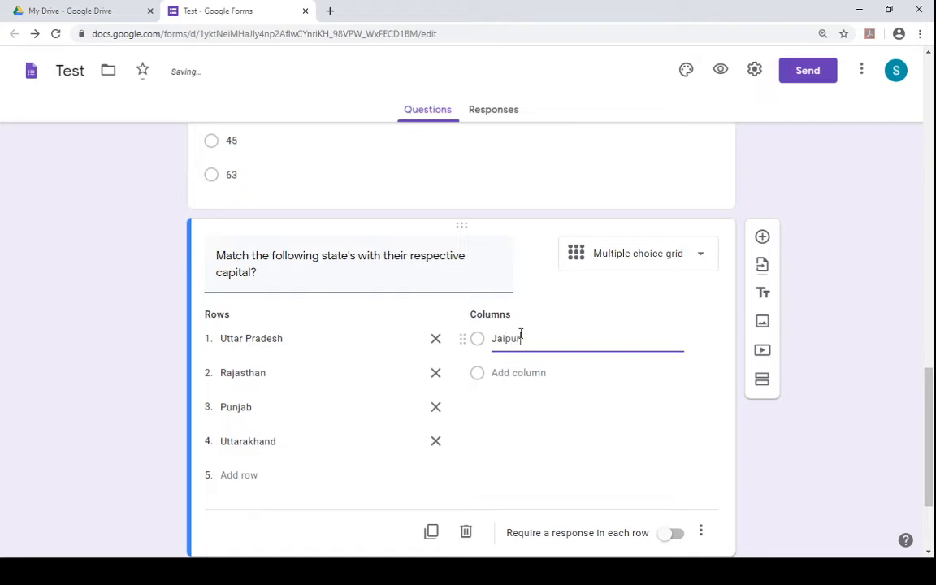
{"action": "left_click", "coordinate": [519, 372]}
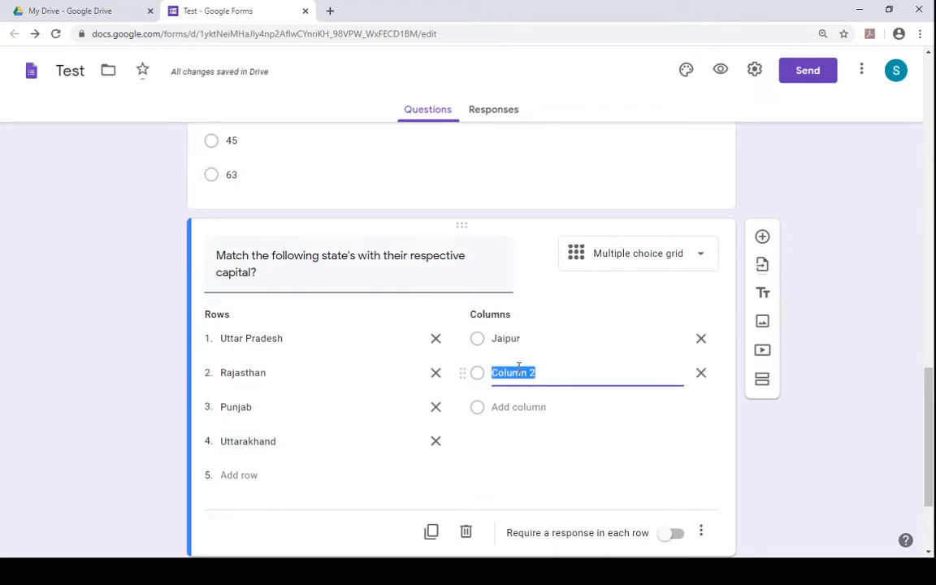
{"action": "type", "text": "Lucknow"}
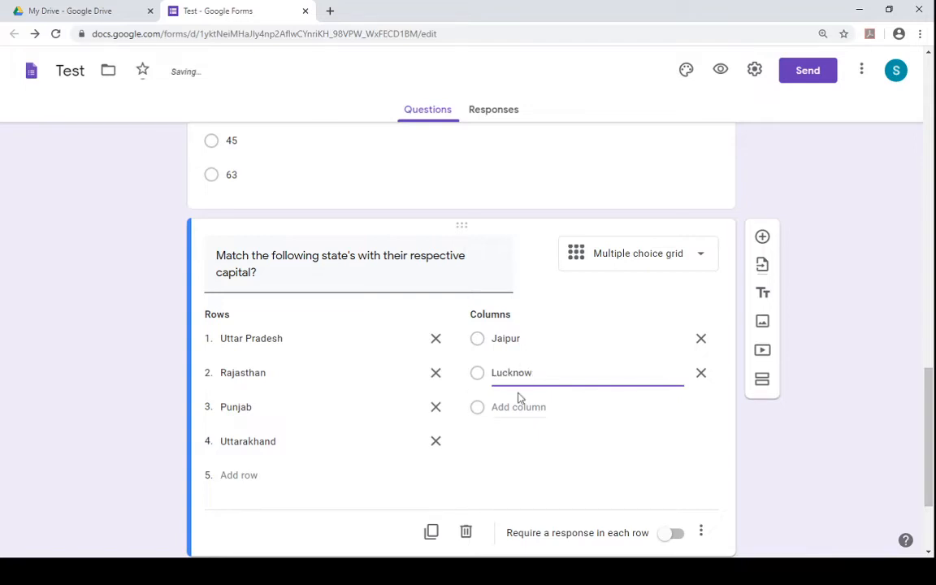
- Add grid columns Patna, Dehradun and Aizwal to the state capitals question
{"action": "left_click", "coordinate": [517, 405]}
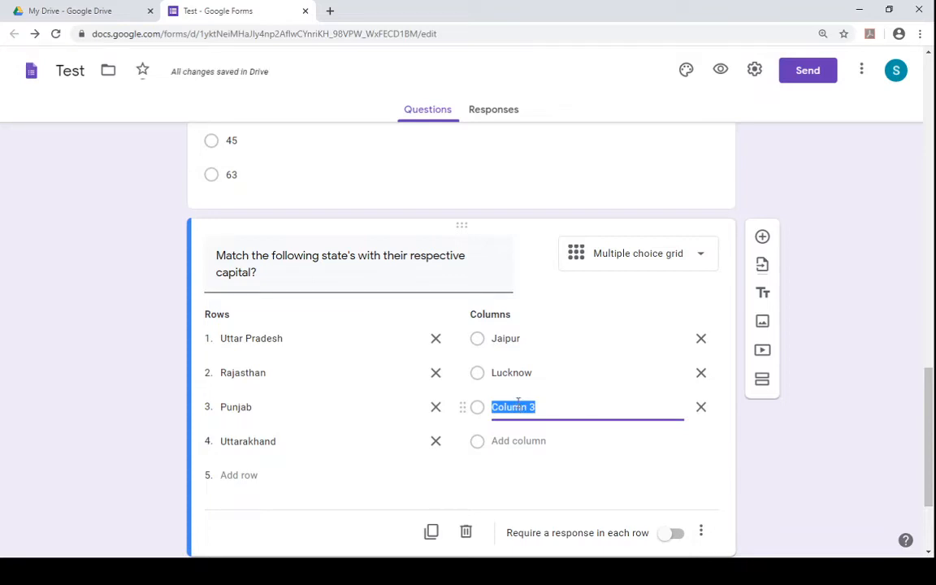
{"action": "type", "text": "Patna"}
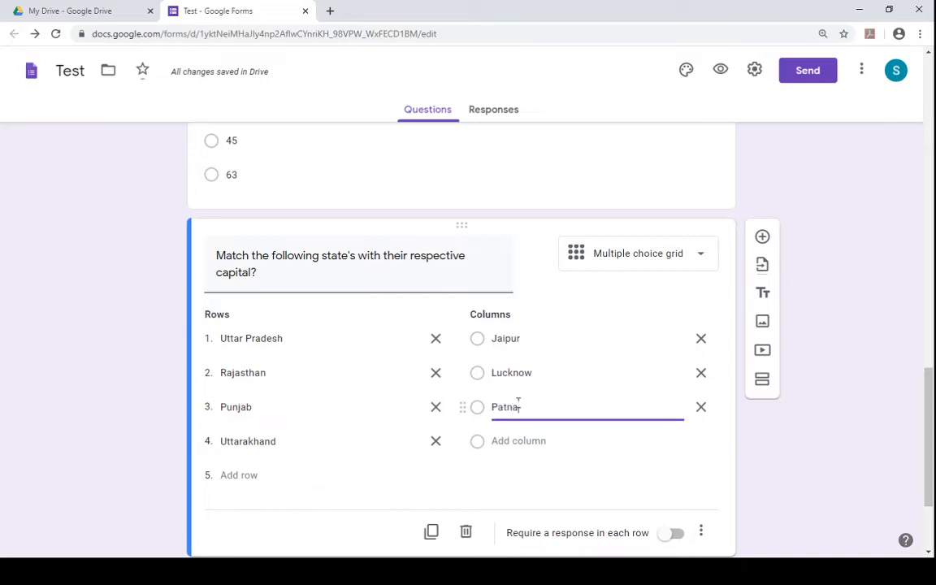
{"action": "left_click", "coordinate": [506, 443]}
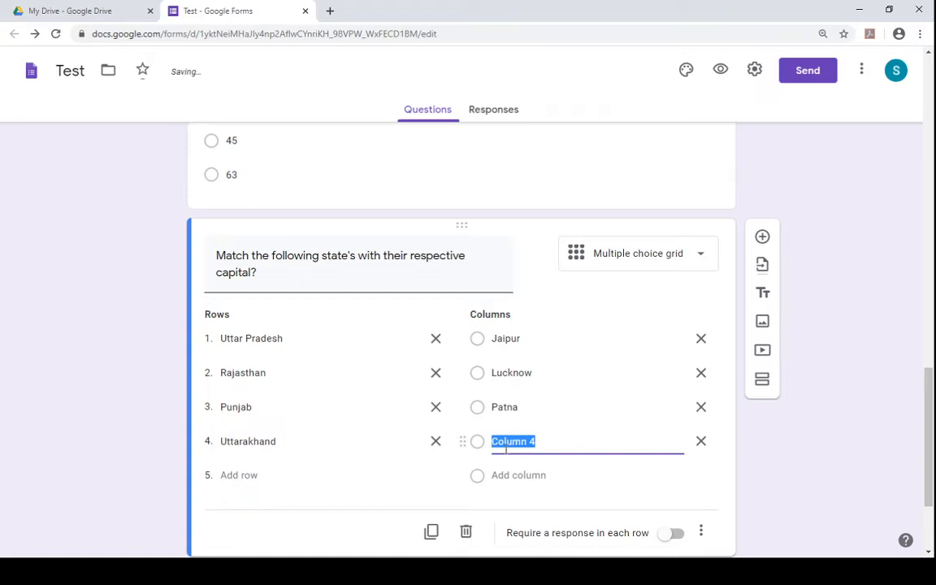
{"action": "type", "text": "D"}
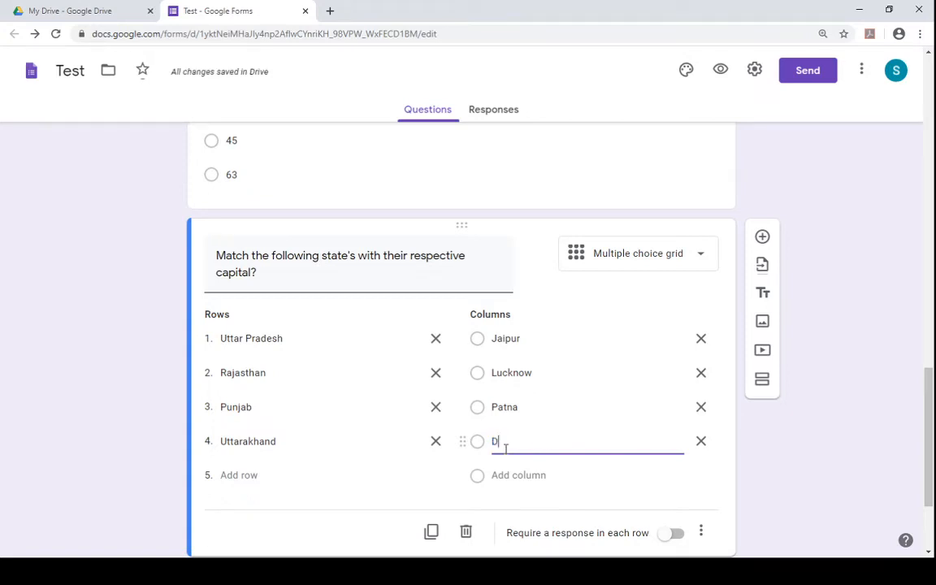
{"action": "type", "text": "ehradun"}
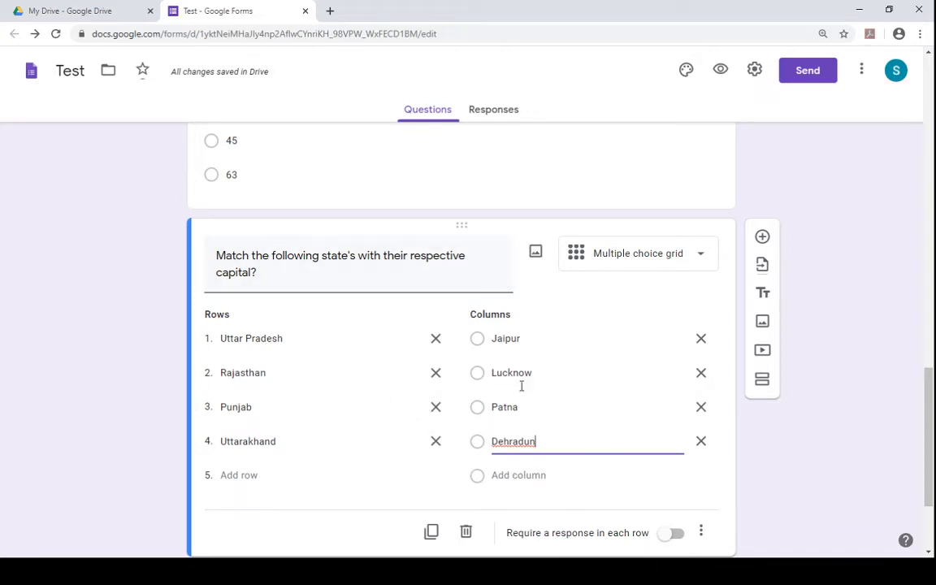
{"action": "left_click", "coordinate": [510, 475]}
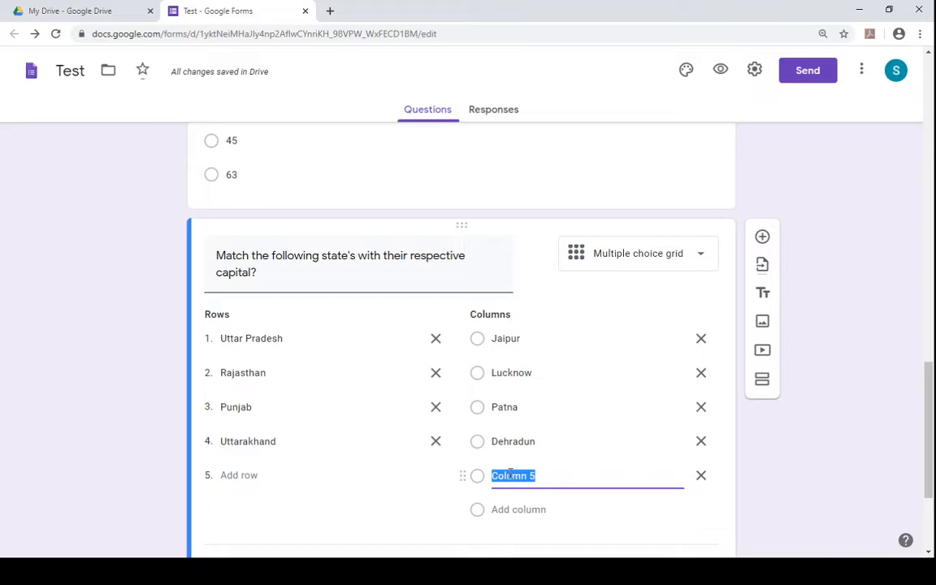
{"action": "type", "text": "Aizwal"}
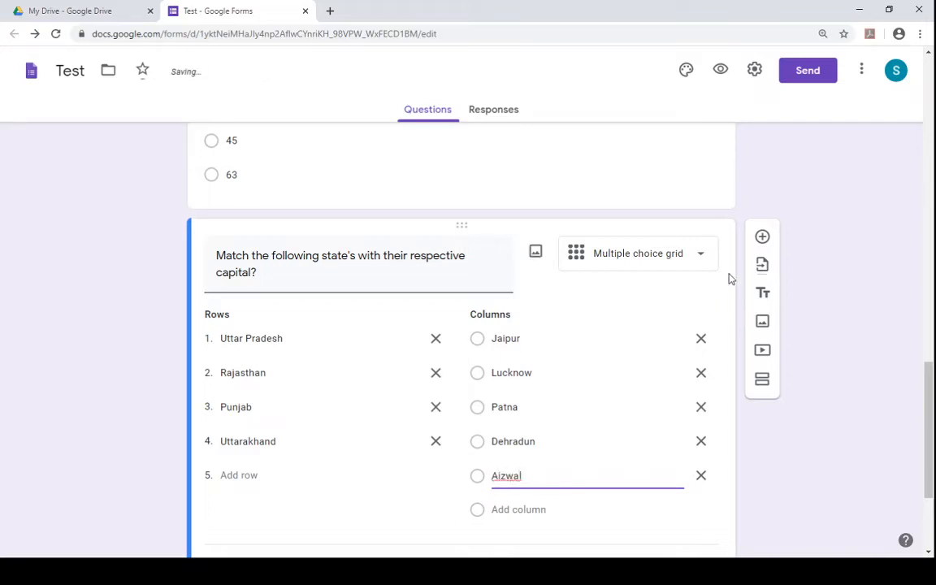
- Add a new question below the state capitals grid and set its type to Paragraph
{"action": "left_click", "coordinate": [769, 237]}
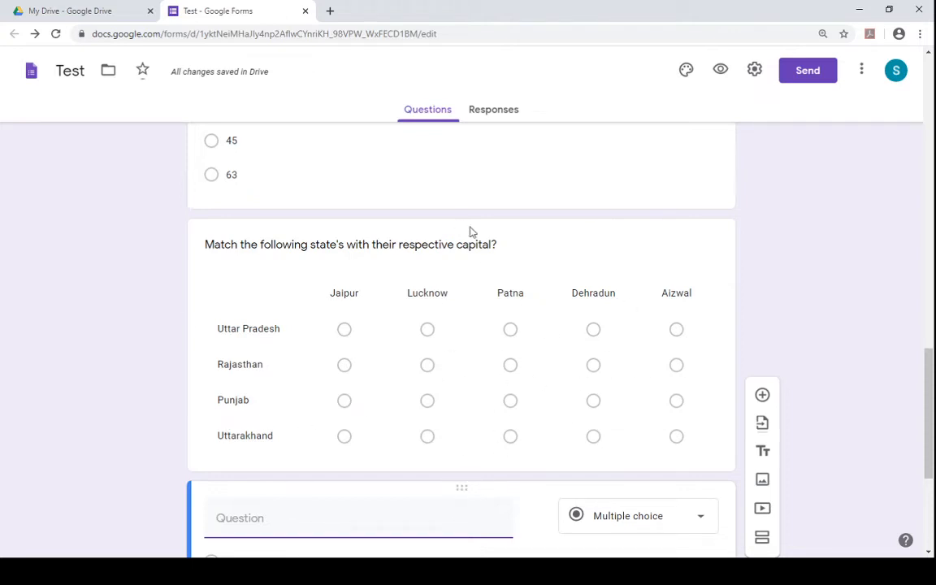
{"action": "left_click_drag", "start_coordinate": [934, 422], "coordinate": [934, 488]}
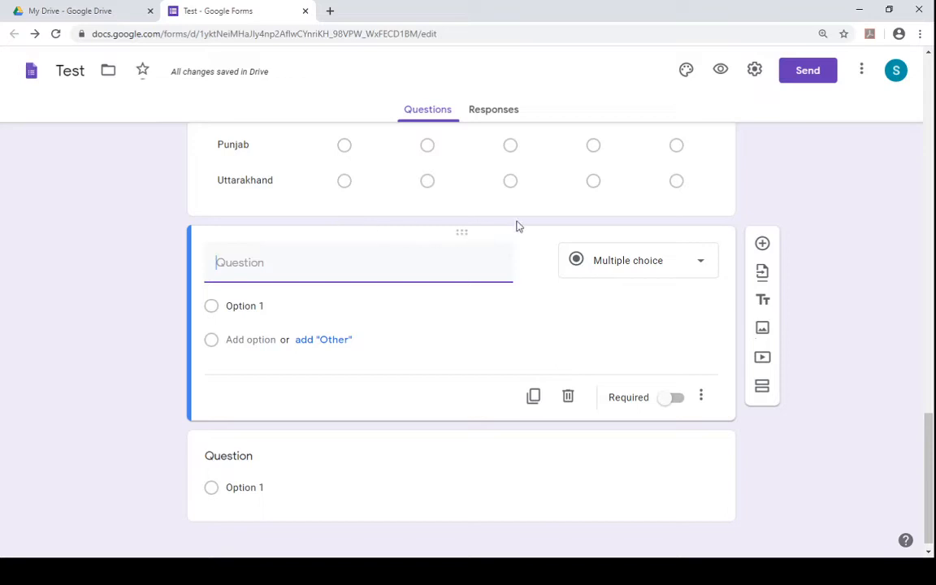
{"action": "left_click", "coordinate": [674, 267]}
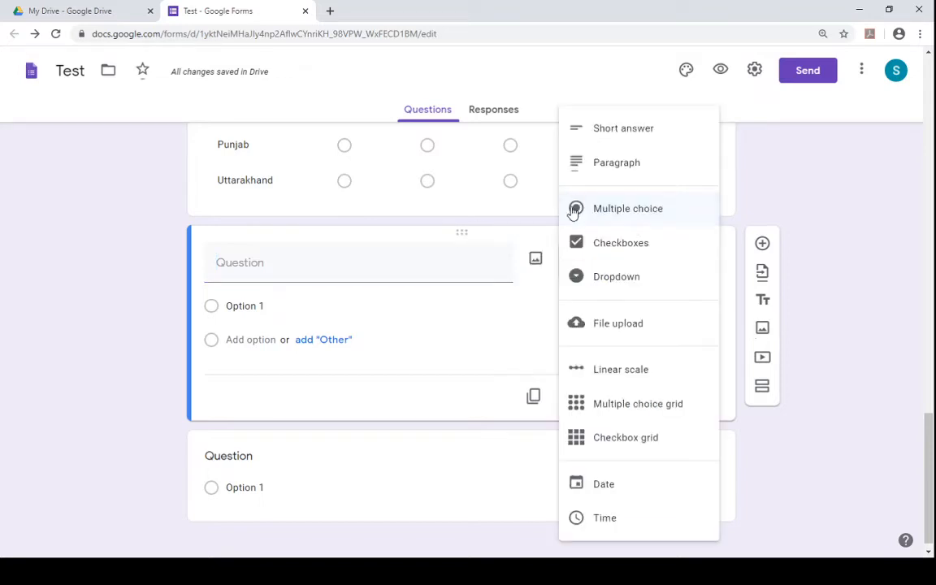
{"action": "left_click", "coordinate": [638, 165]}
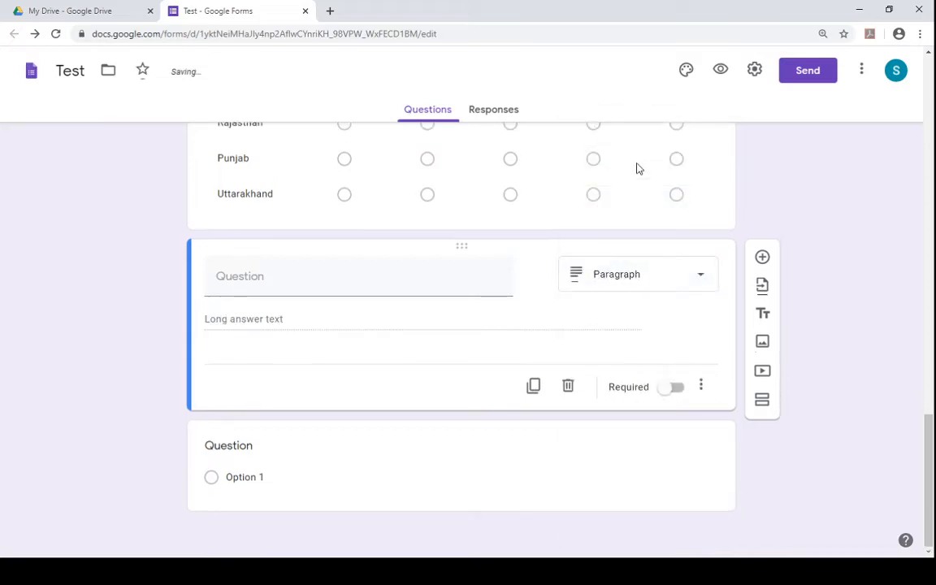
- Title the paragraph question "Explain water cycle?" and make it required
{"action": "left_click", "coordinate": [299, 289]}
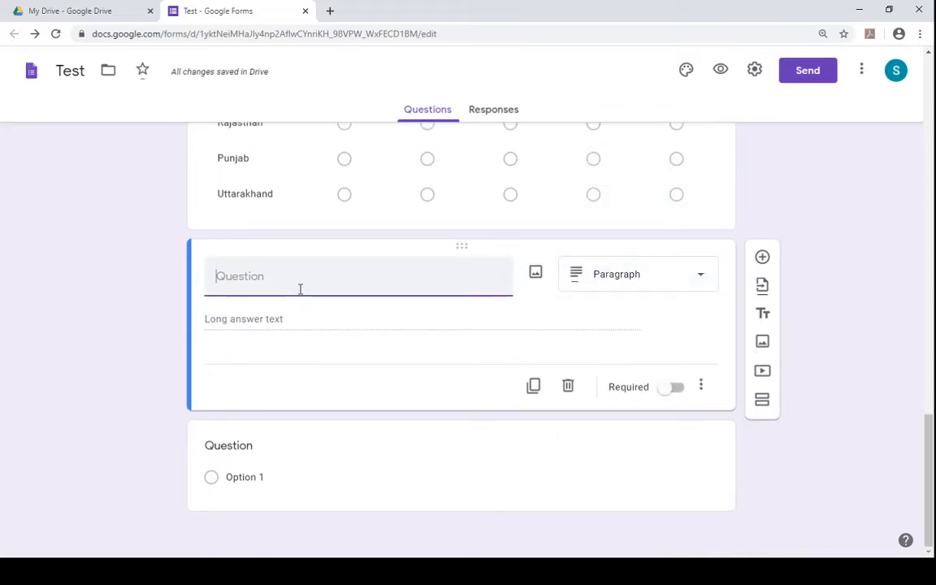
{"action": "type", "text": "E"}
{"action": "left_click", "coordinate": [624, 285]}
{"action": "left_click", "coordinate": [631, 165]}
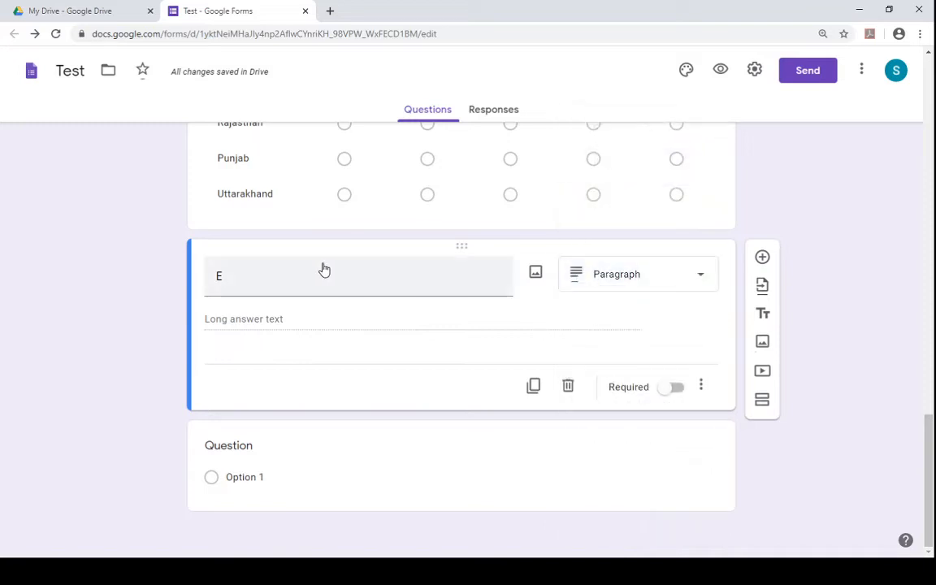
{"action": "left_click", "coordinate": [322, 268]}
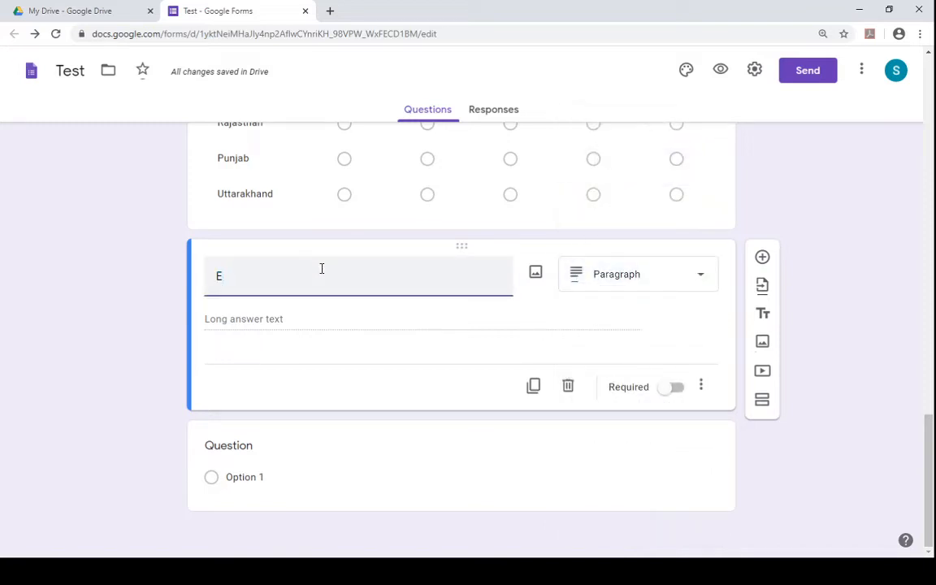
{"action": "type", "text": "xplain water cycle?"}
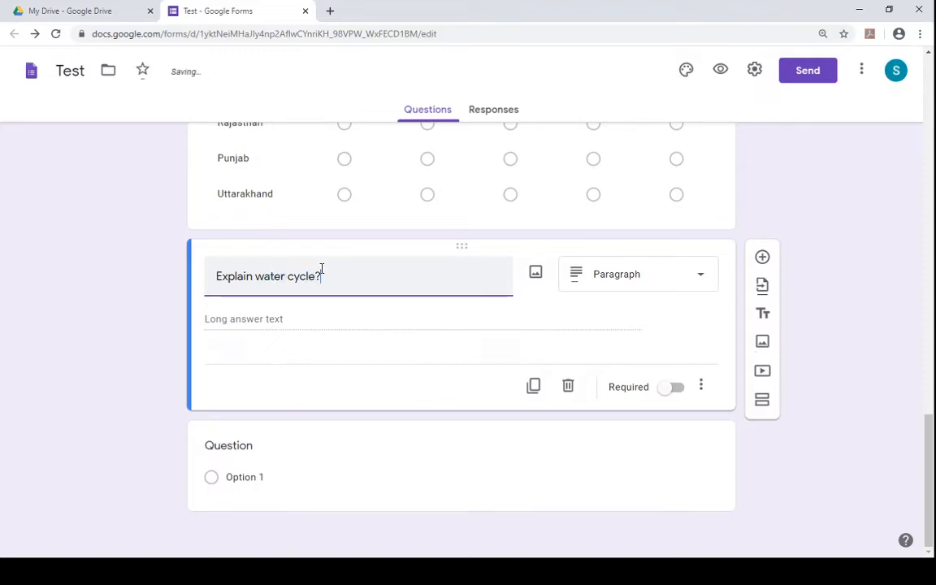
{"action": "left_click", "coordinate": [295, 324]}
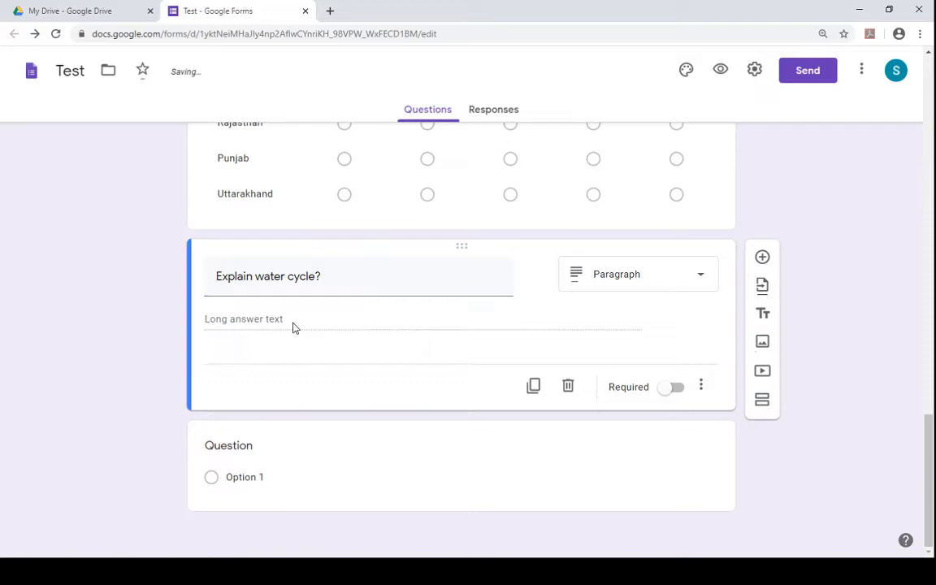
{"action": "left_click", "coordinate": [678, 390]}
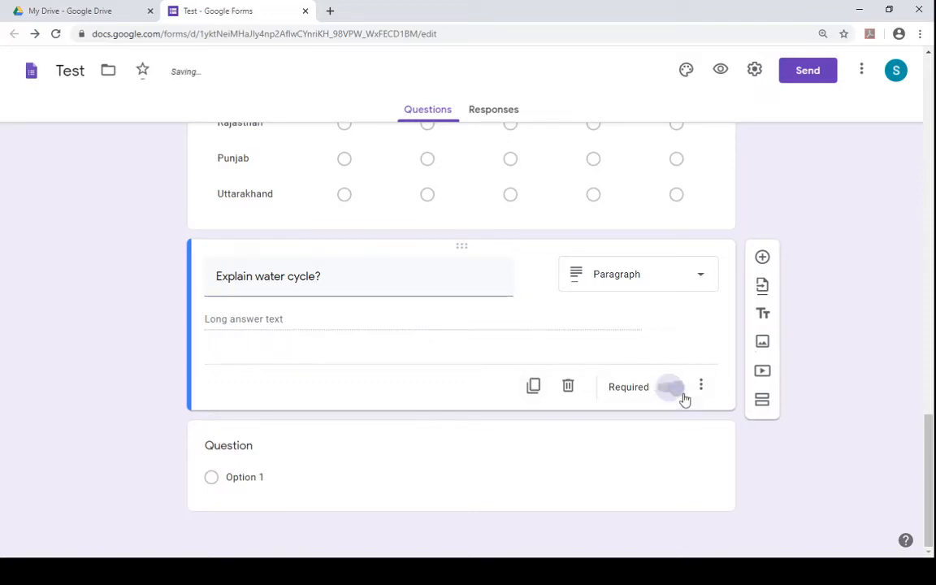
- Make the Class question required
{"action": "left_click_drag", "start_coordinate": [926, 459], "coordinate": [911, 183]}
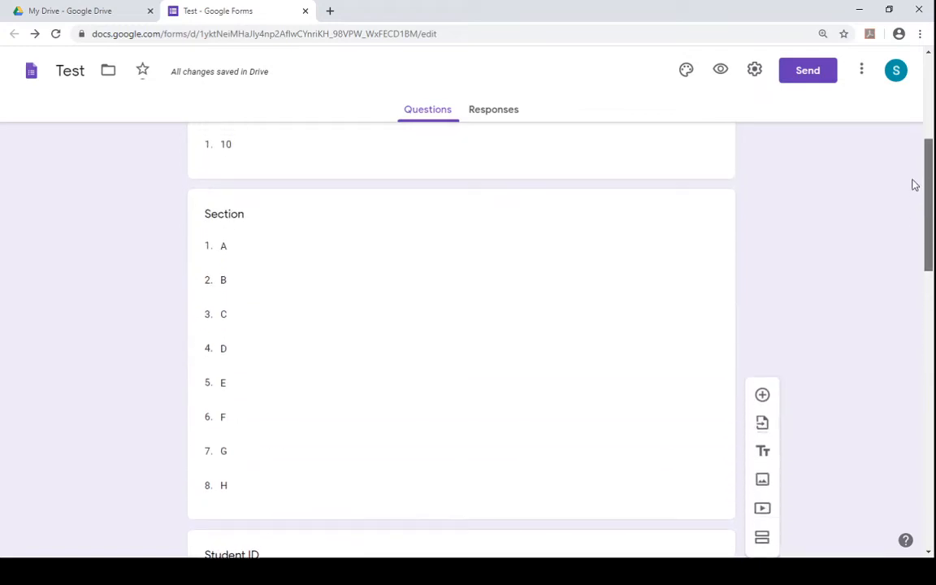
{"action": "scroll", "coordinate": [693, 269], "scroll_direction": "up", "scroll_amount": 3}
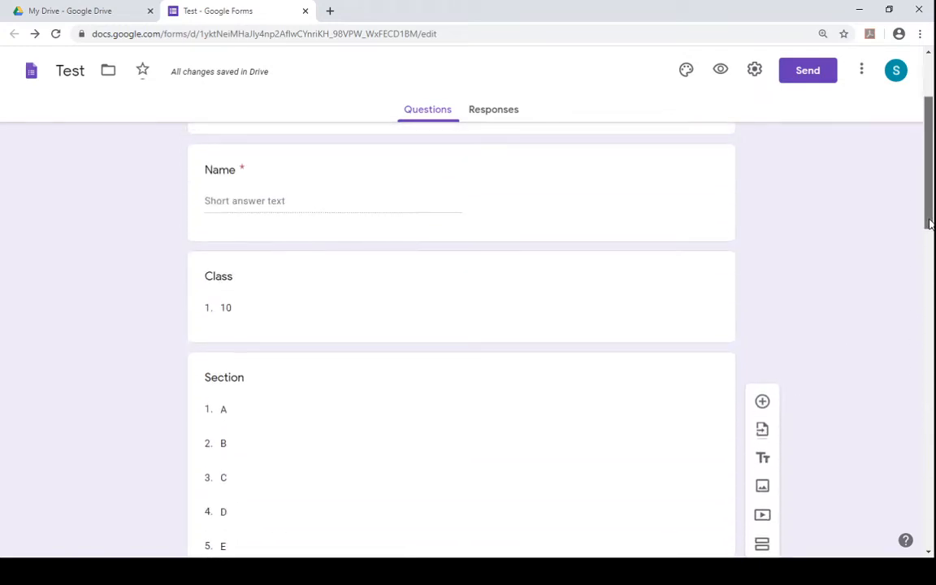
{"action": "left_click", "coordinate": [664, 186]}
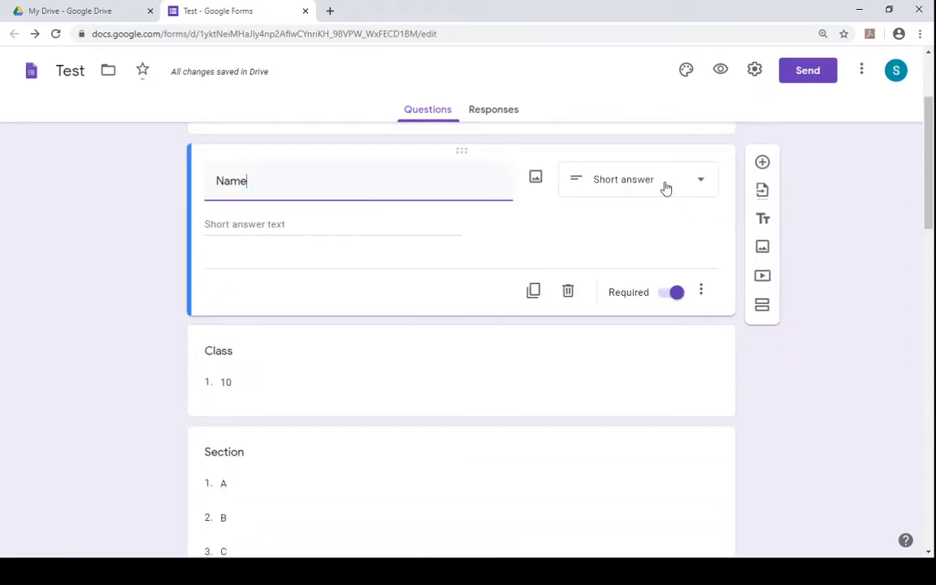
{"action": "left_click", "coordinate": [652, 384]}
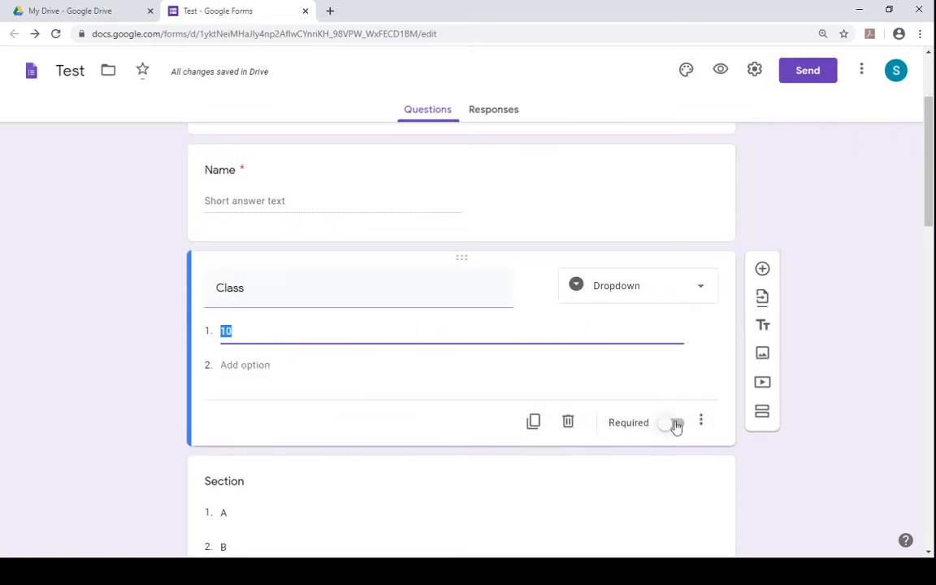
{"action": "left_click", "coordinate": [677, 425]}
- Make the Section and Student ID questions required
{"action": "left_click_drag", "start_coordinate": [929, 174], "coordinate": [932, 281]}
{"action": "left_click", "coordinate": [665, 240]}
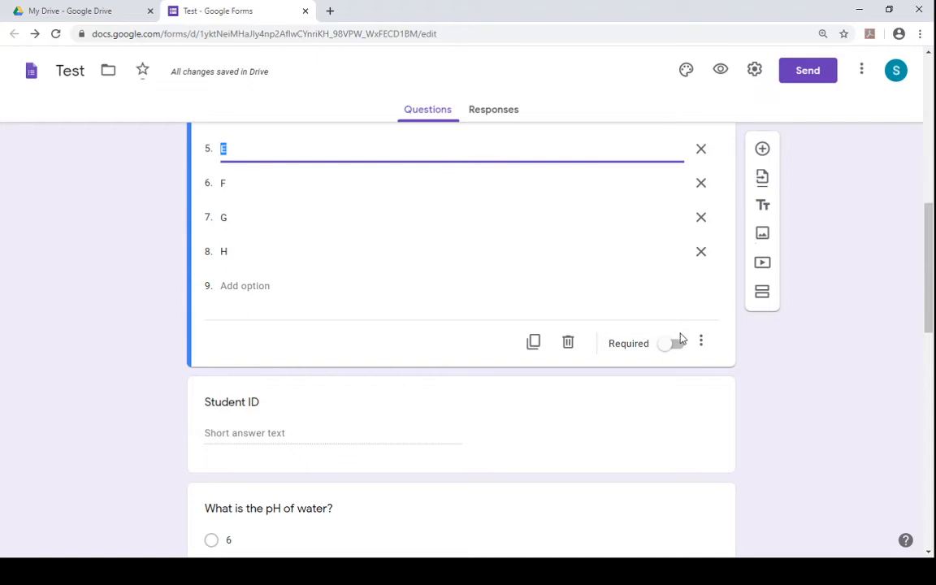
{"action": "left_click", "coordinate": [677, 345]}
{"action": "left_click", "coordinate": [668, 440]}
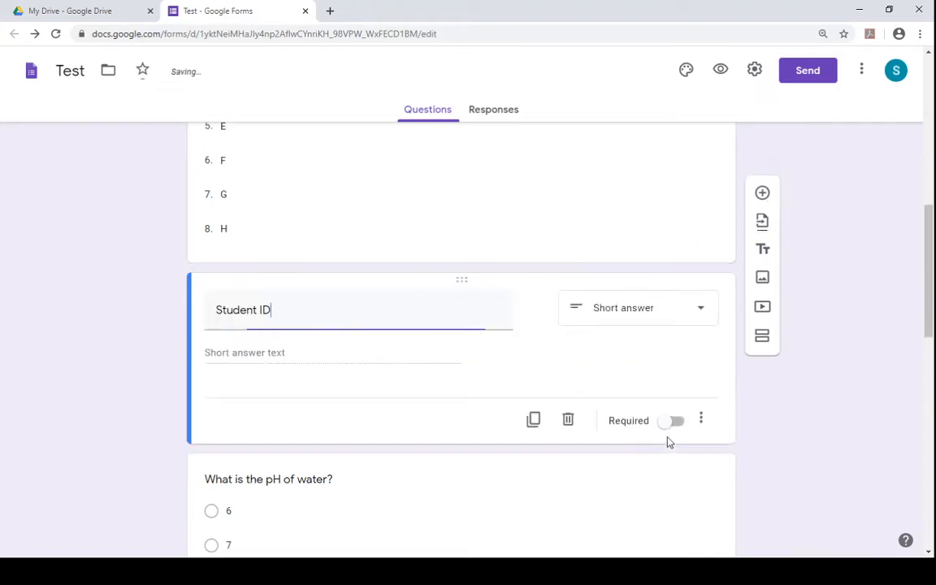
{"action": "left_click", "coordinate": [675, 424]}
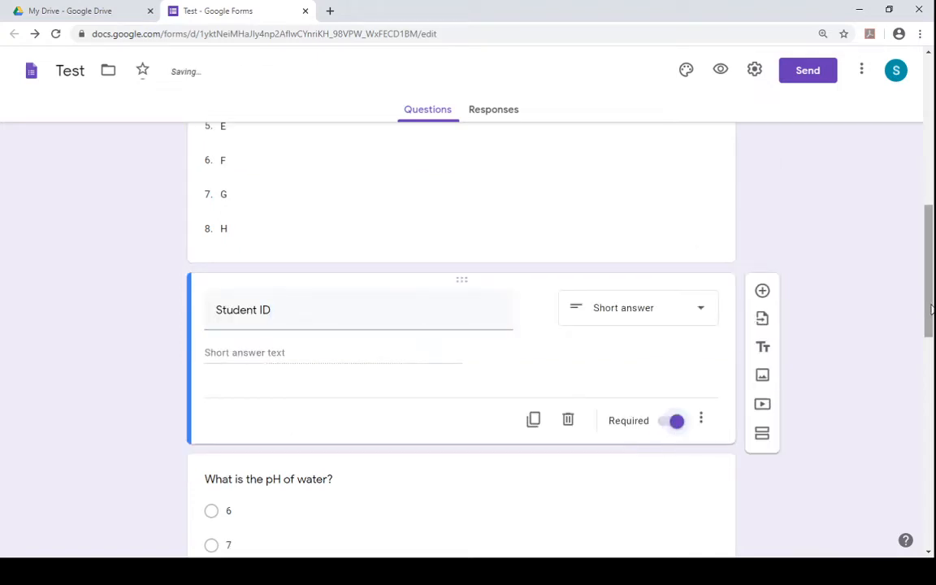
- Make the pH of water question and the 9 x 9 question required
{"action": "left_click_drag", "start_coordinate": [932, 309], "coordinate": [933, 392]}
{"action": "left_click", "coordinate": [594, 315]}
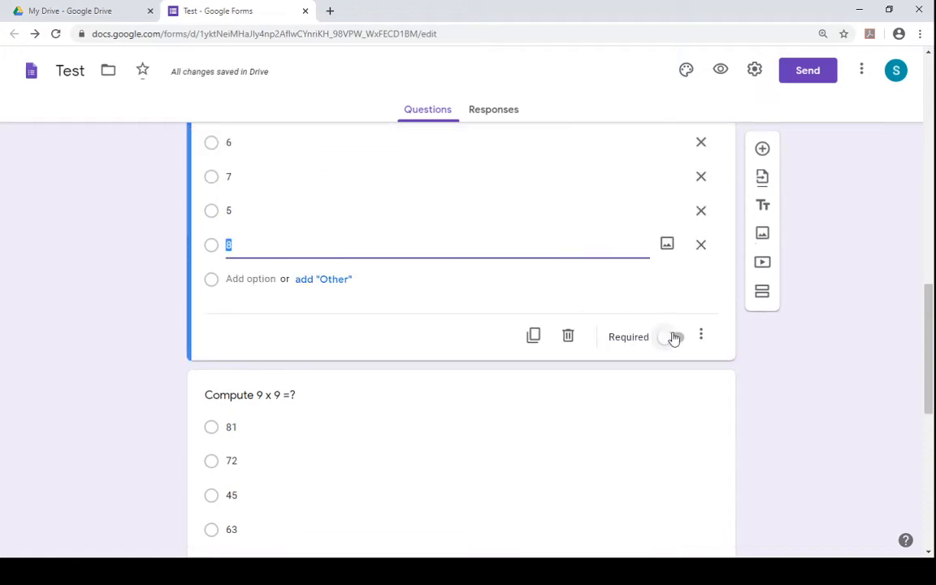
{"action": "left_click", "coordinate": [673, 338]}
{"action": "scroll", "coordinate": [933, 389], "scroll_direction": "down", "scroll_amount": 3}
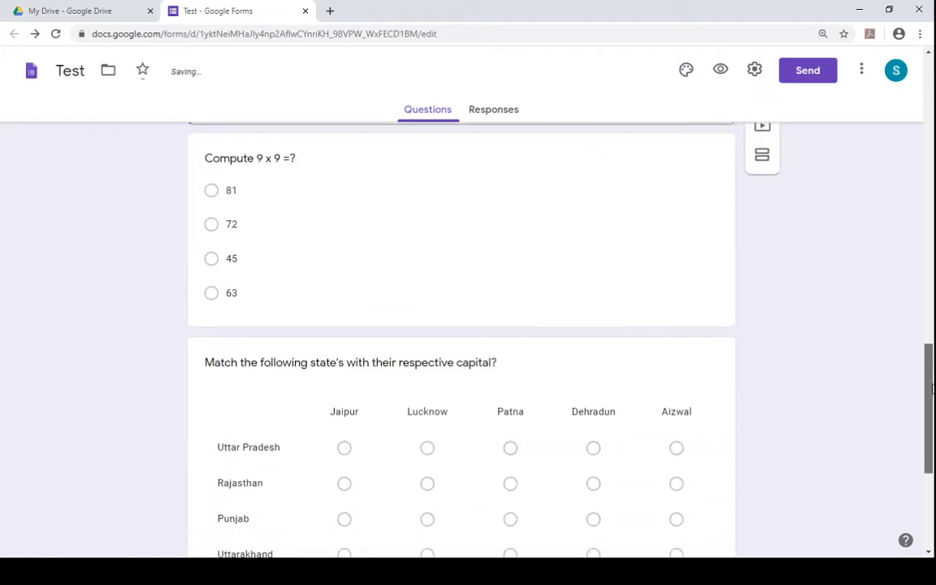
{"action": "left_click", "coordinate": [622, 187]}
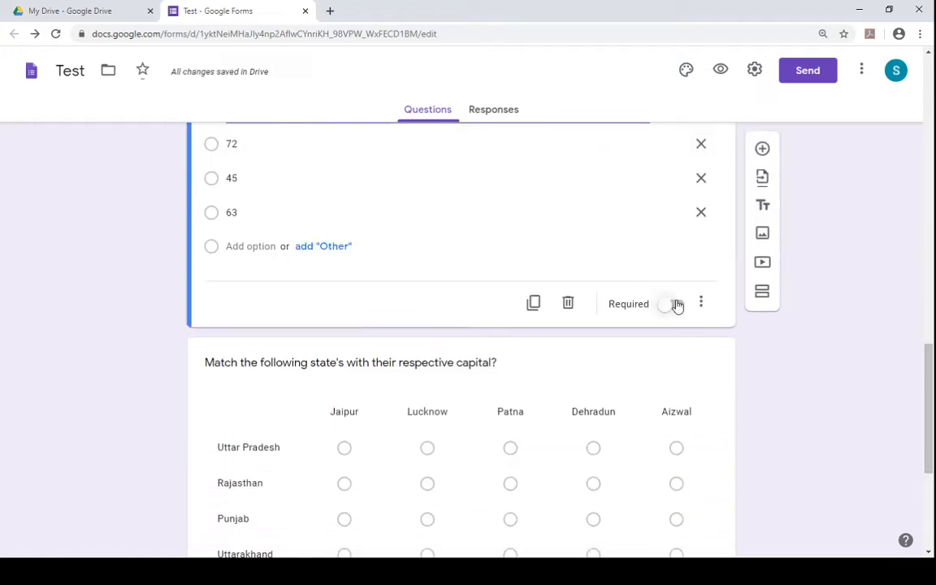
{"action": "left_click", "coordinate": [673, 305]}
- Turn on Require a response in each row for the state capitals grid question
{"action": "scroll", "coordinate": [636, 420], "scroll_direction": "down", "scroll_amount": 2}
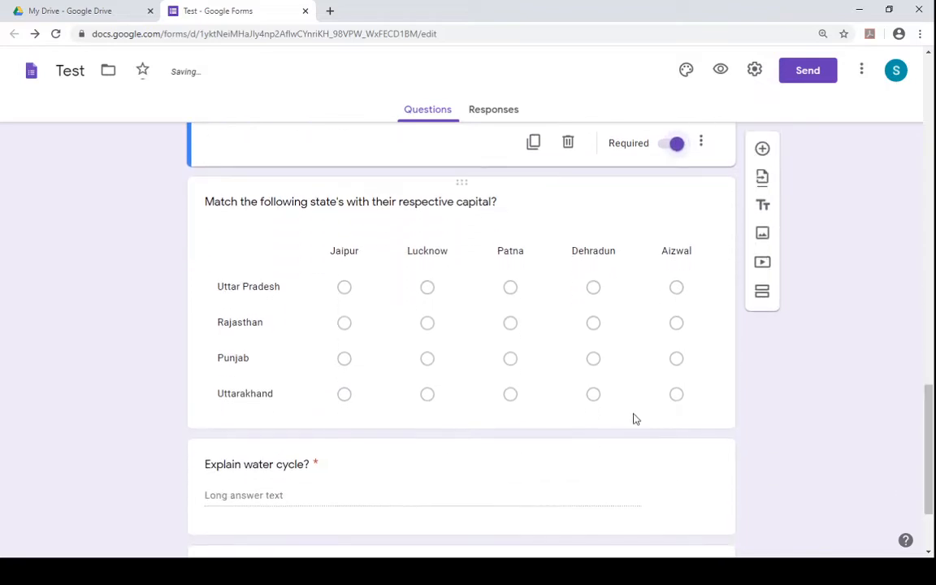
{"action": "left_click", "coordinate": [636, 417]}
{"action": "left_click", "coordinate": [670, 425]}
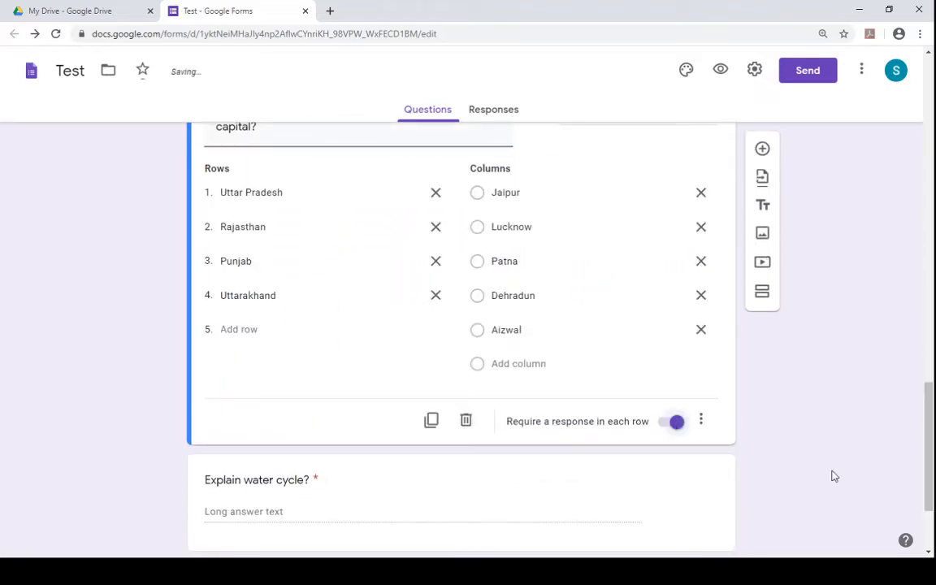
{"action": "scroll", "coordinate": [932, 451], "scroll_direction": "down", "scroll_amount": 2}
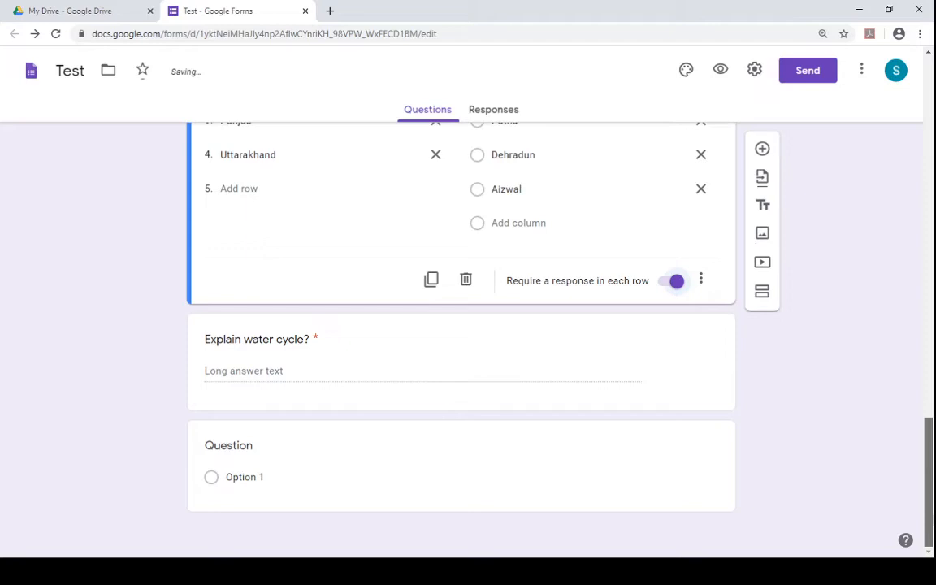
{"action": "left_click", "coordinate": [665, 391]}
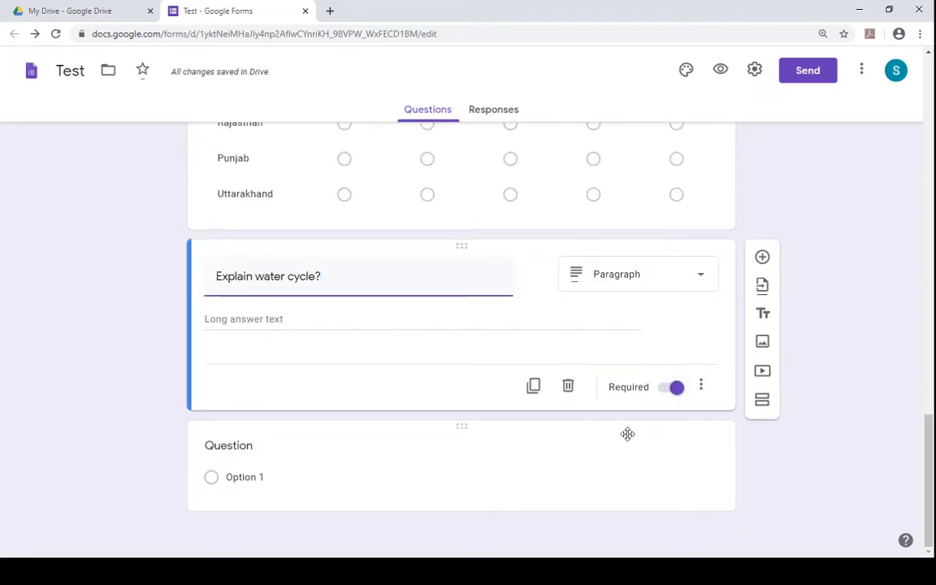
- Change the new question below the water cycle question to a Checkboxes question
{"action": "left_click", "coordinate": [580, 474]}
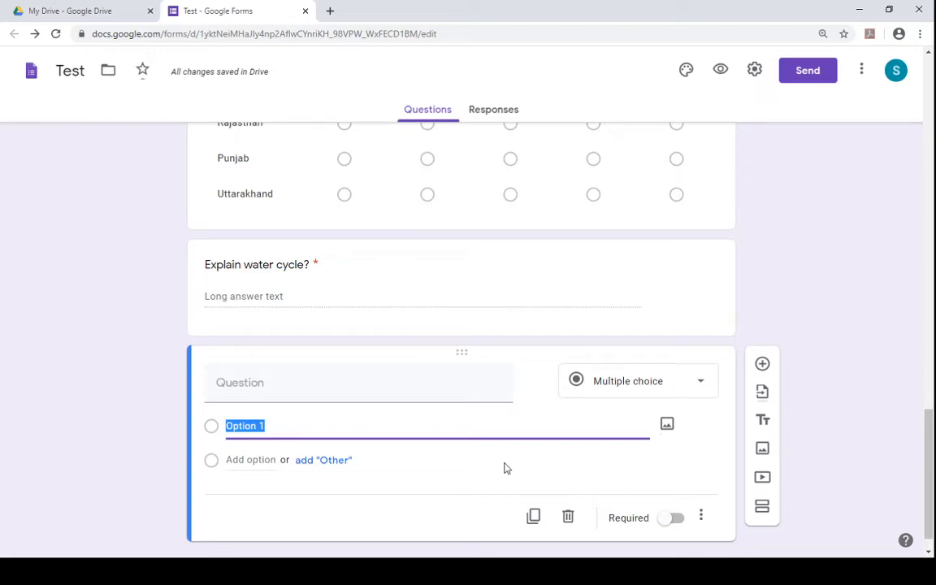
{"action": "left_click", "coordinate": [598, 386]}
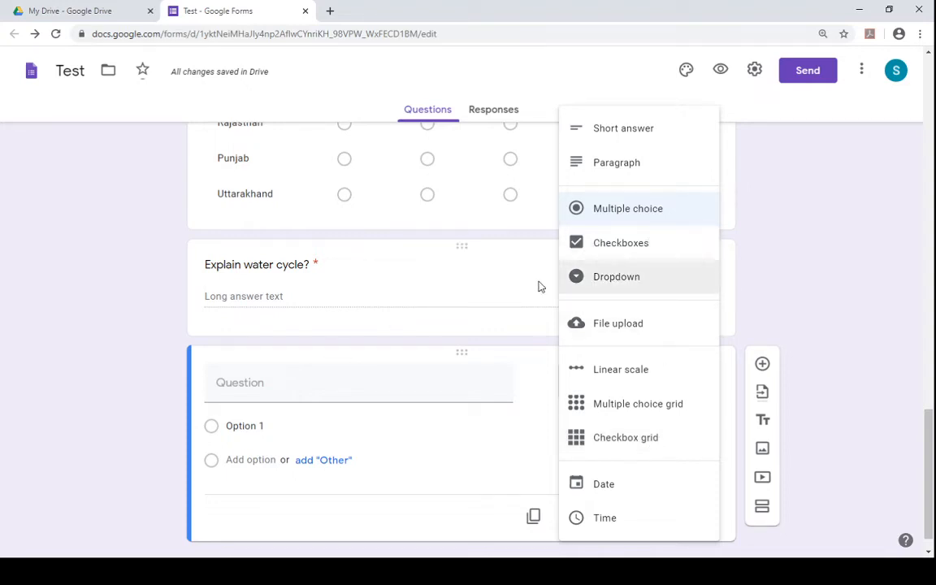
{"action": "left_click", "coordinate": [596, 247]}
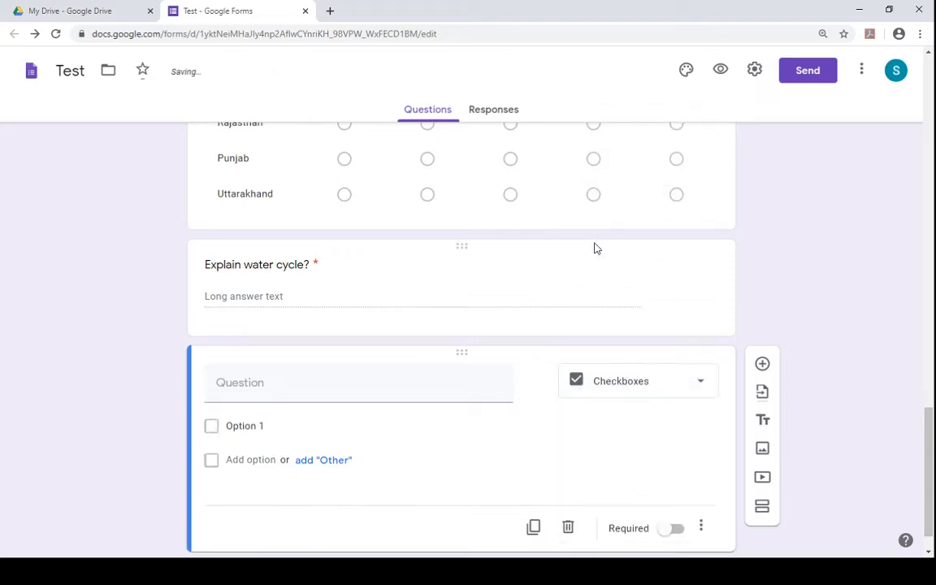
- Enter the question text "What are the causes of AIr Pollution?"
{"action": "left_click", "coordinate": [289, 379]}
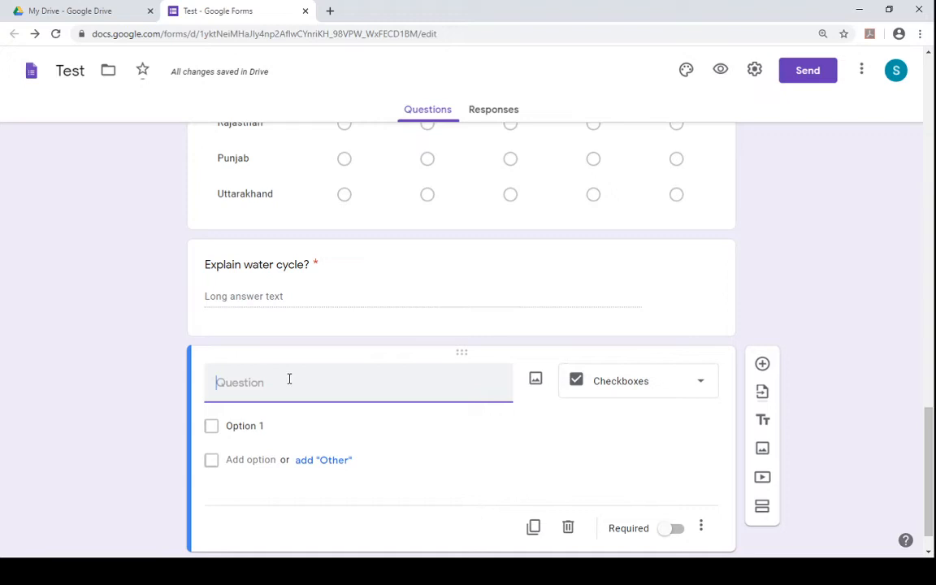
{"action": "type", "text": "W"}
{"action": "key", "text": "BackSpace"}
{"action": "type", "text": "W"}
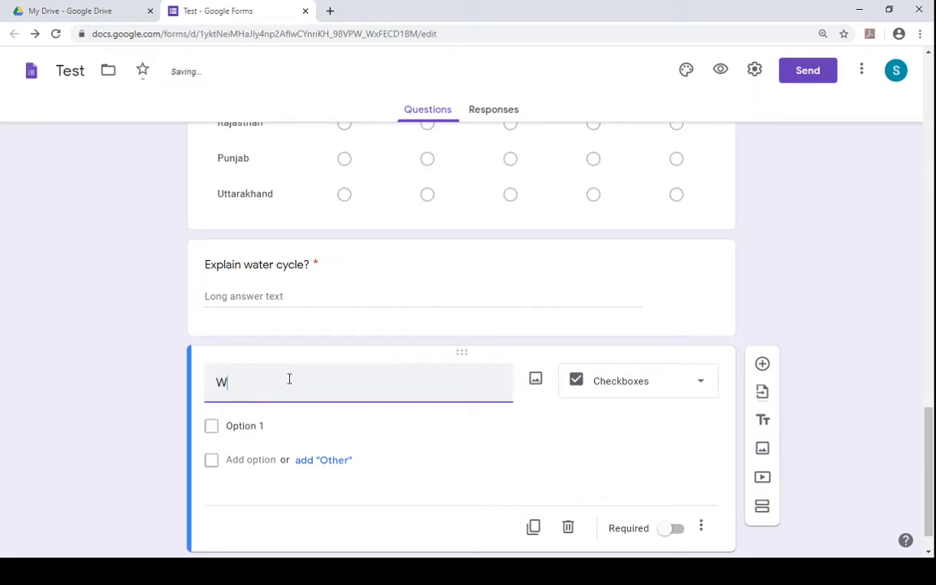
{"action": "key", "text": "BackSpace"}
{"action": "type", "text": "What are  the ca"}
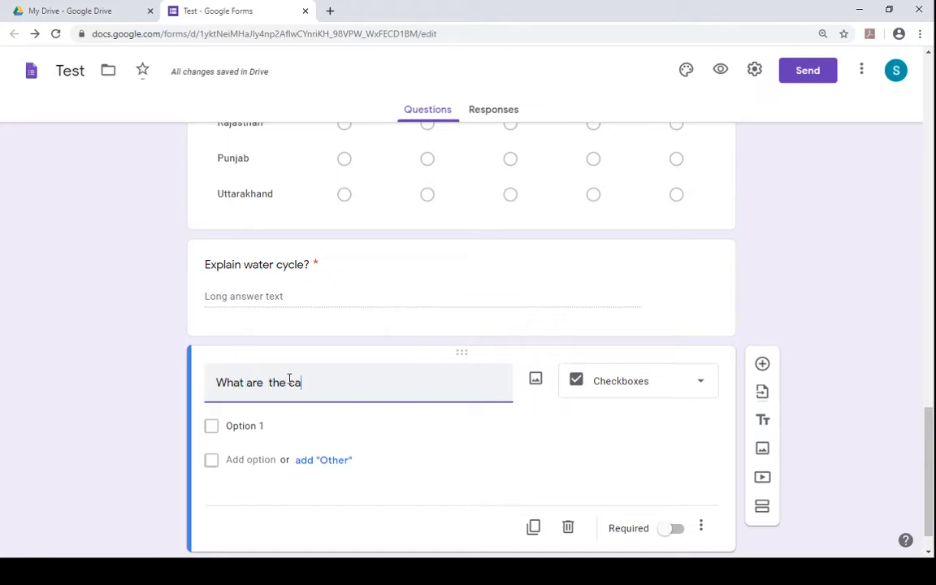
{"action": "type", "text": "uses of "}
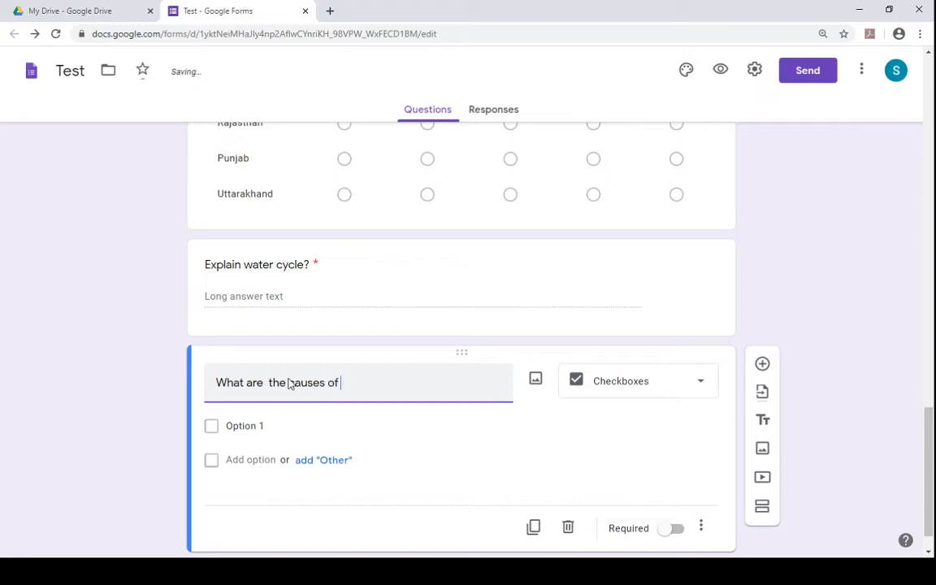
{"action": "type", "text": "Al"}
{"action": "type", "text": "r Pollution?"}
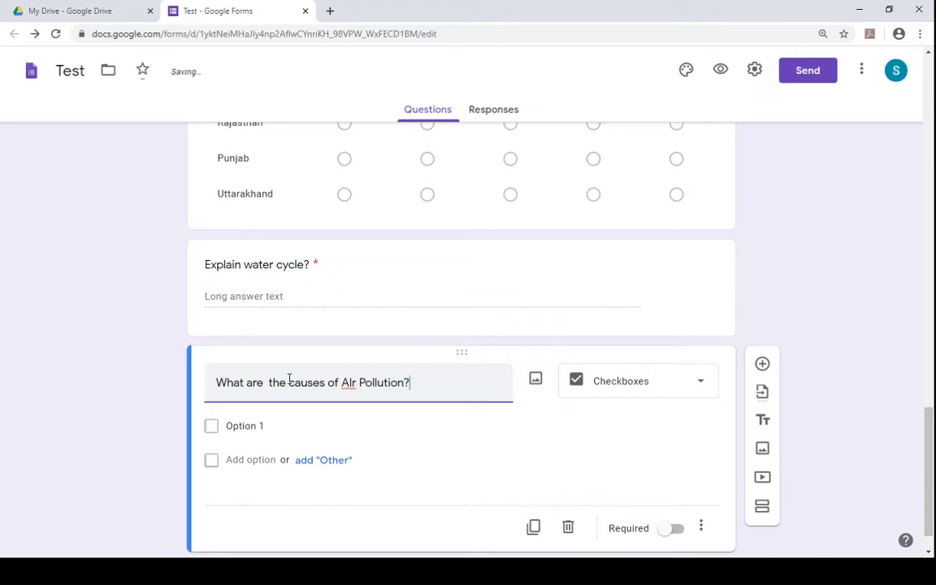
- Add the answer options Vehicle Smoke and Deforestation
{"action": "left_click", "coordinate": [241, 428]}
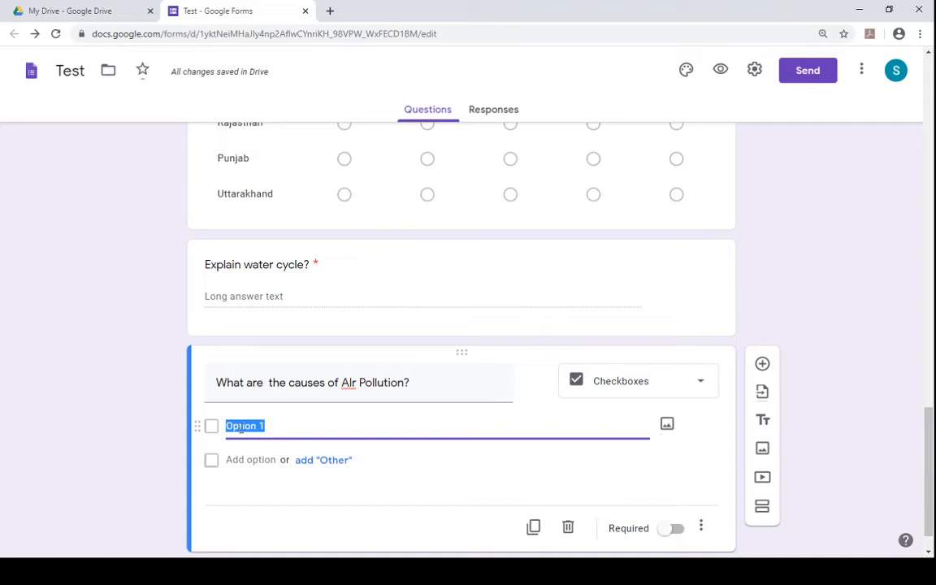
{"action": "type", "text": "Vehicle S"}
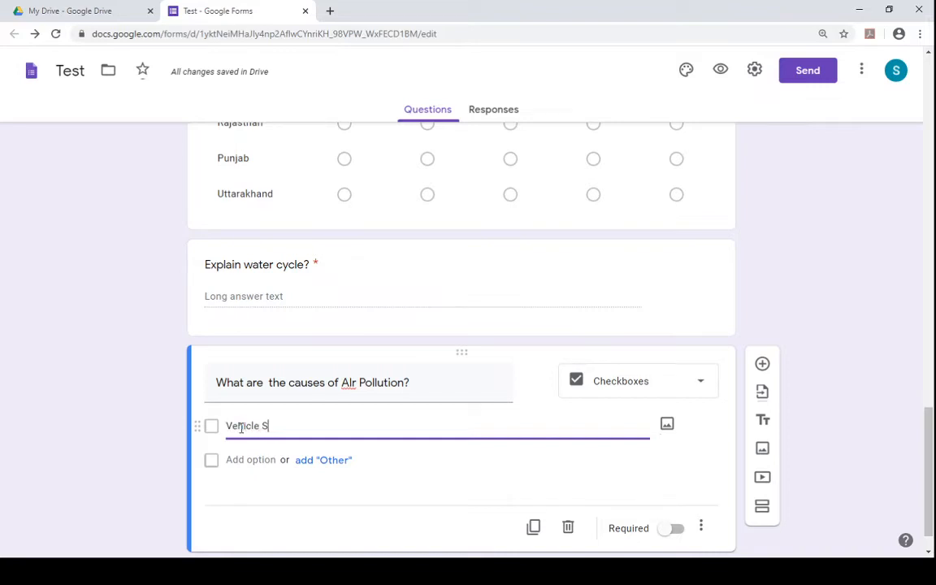
{"action": "type", "text": "moke"}
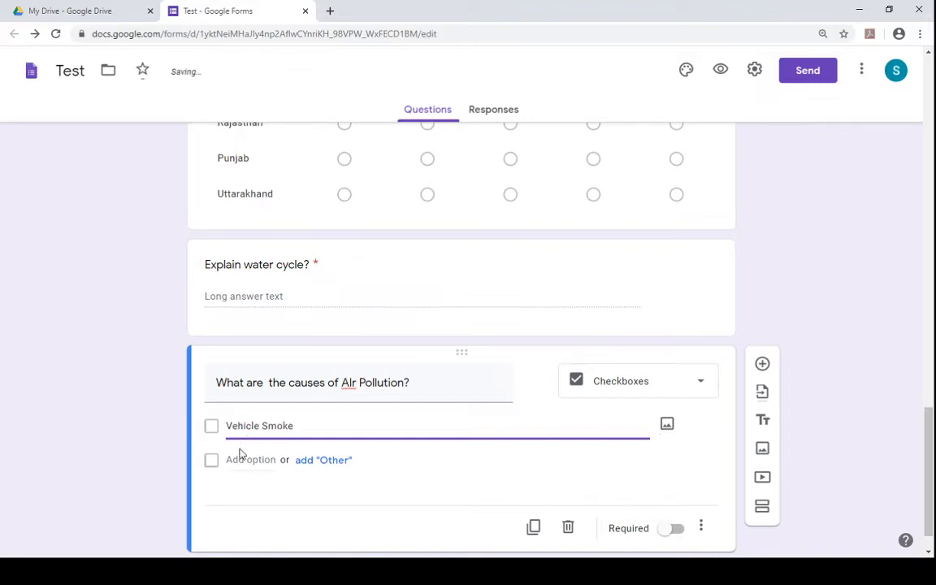
{"action": "left_click", "coordinate": [241, 458]}
{"action": "type", "text": "D"}
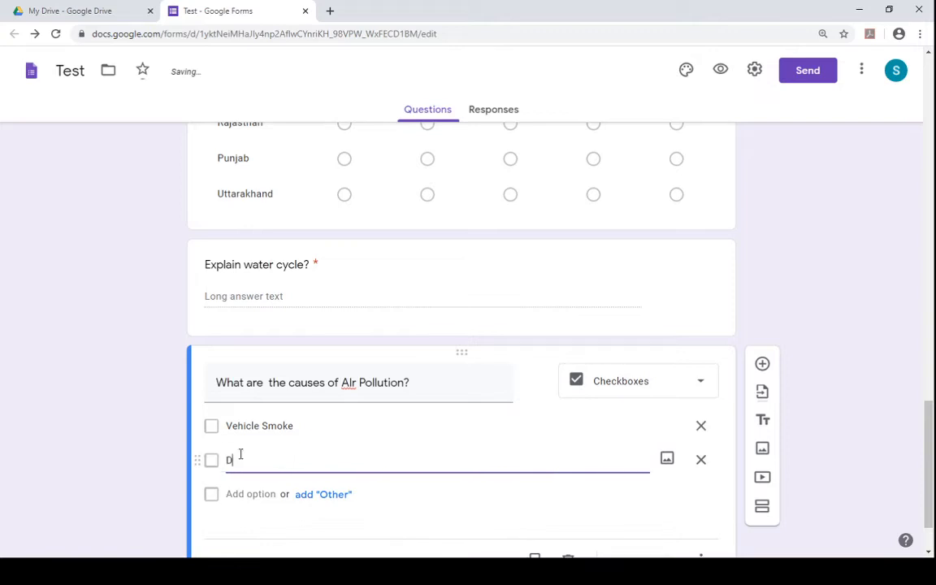
{"action": "type", "text": "eforestation"}
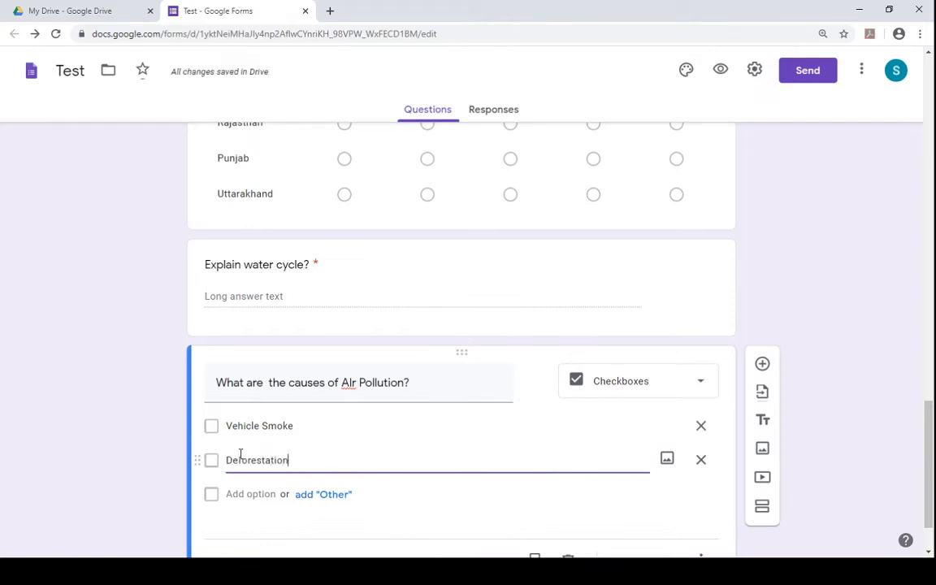
- Add the answer options Burning of fossil fuels and None of these
{"action": "left_click", "coordinate": [248, 497]}
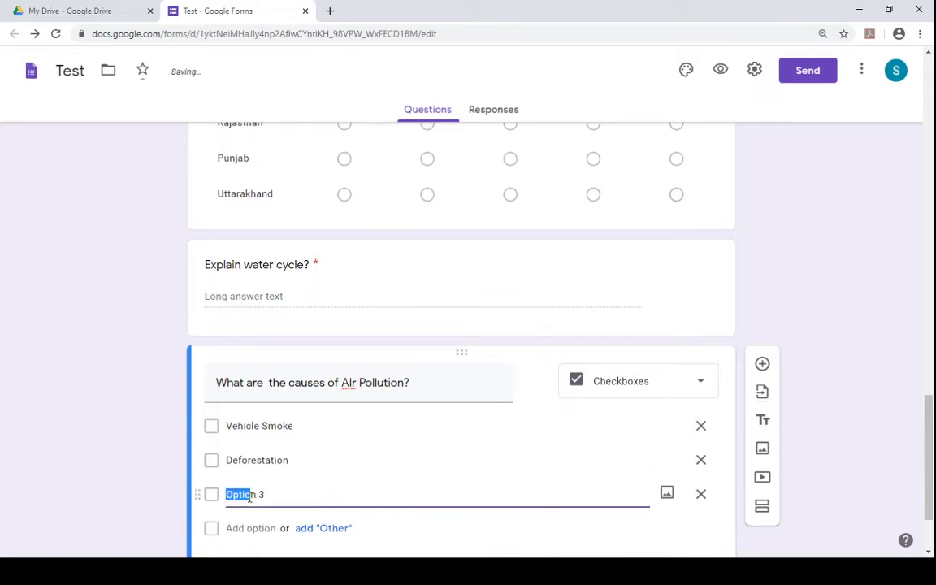
{"action": "key", "text": "BackSpace"}
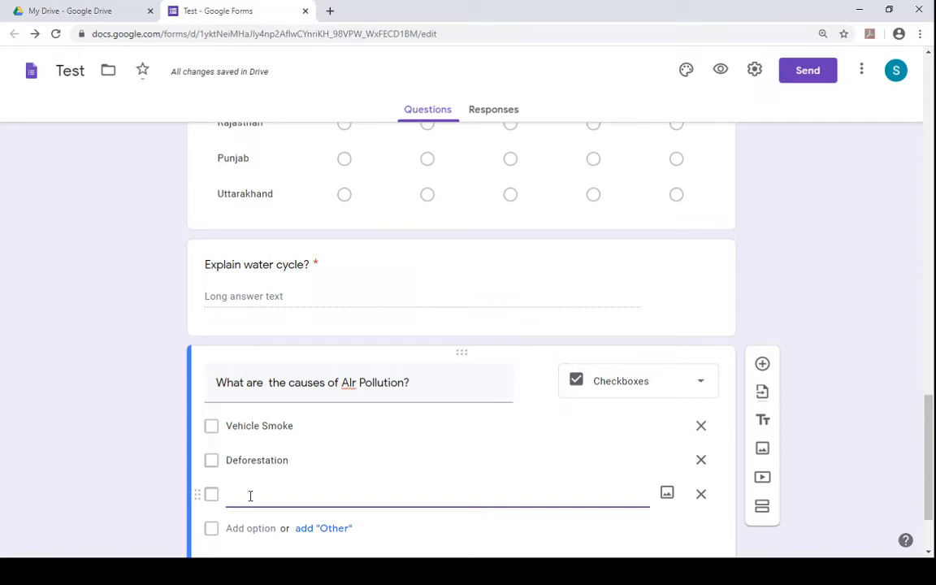
{"action": "type", "text": "Burningo"}
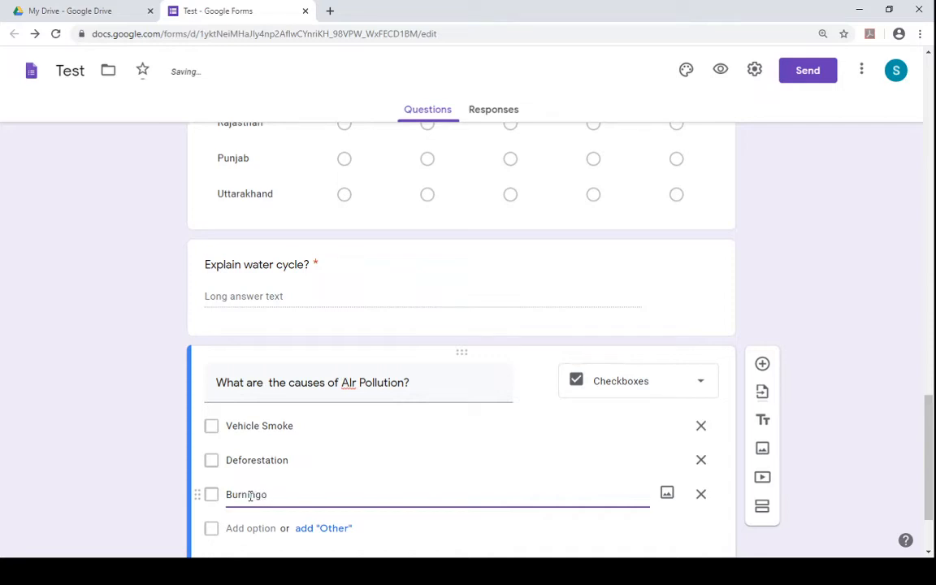
{"action": "key", "text": "BackSpace"}
{"action": "type", "text": "of fo"}
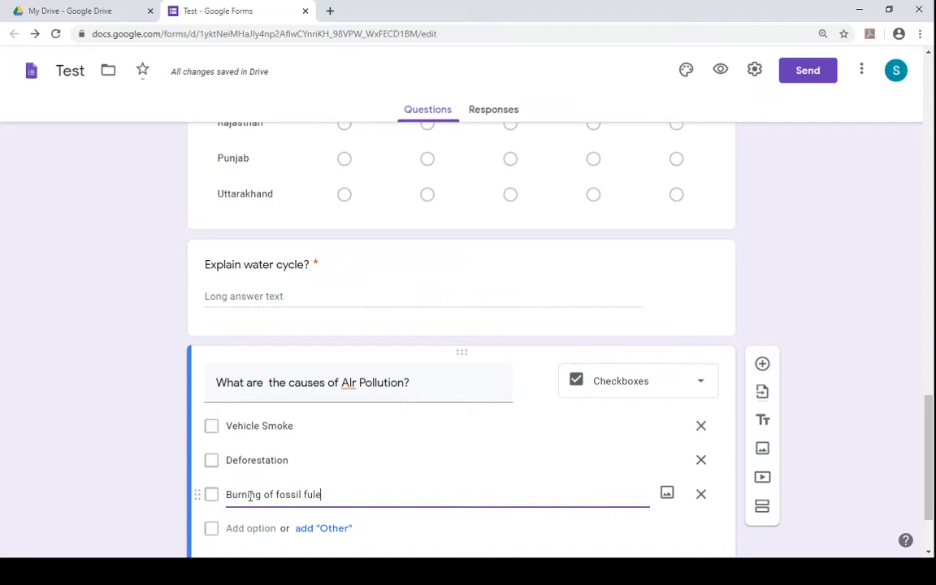
{"action": "type", "text": "ssil fuels"}
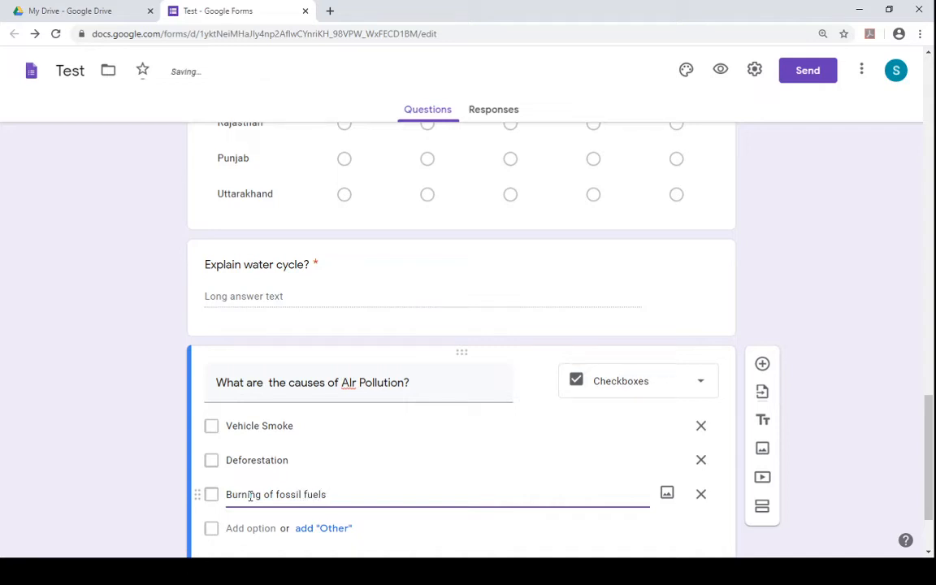
{"action": "left_click", "coordinate": [251, 528]}
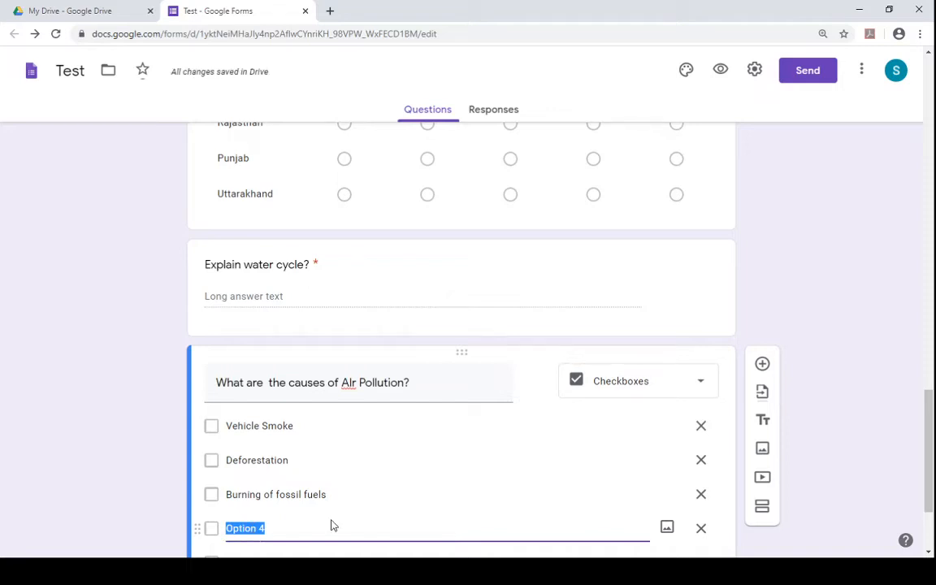
{"action": "type", "text": "Non"}
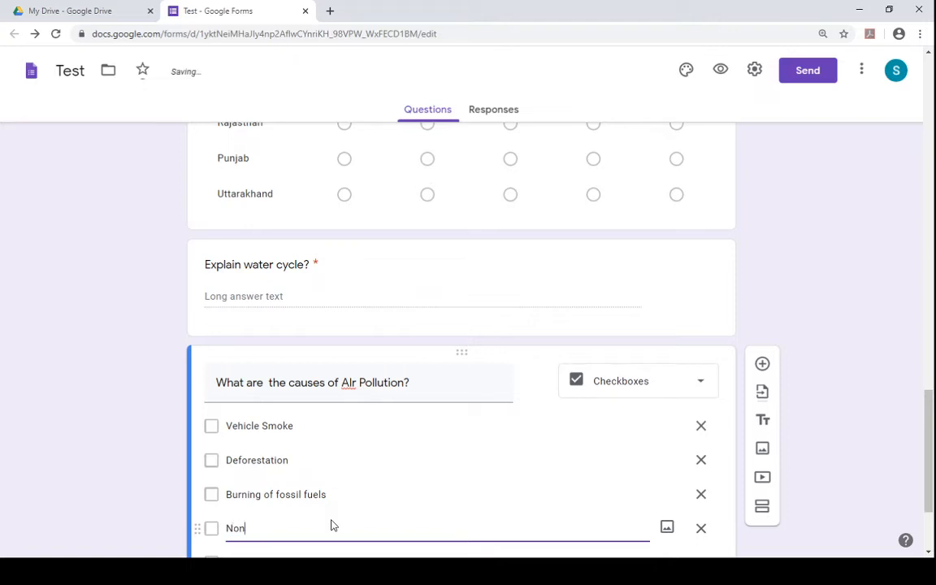
{"action": "type", "text": "e of these"}
- Make the Air Pollution question required and add a new question below it
{"action": "scroll", "coordinate": [845, 390], "scroll_direction": "down", "scroll_amount": 2}
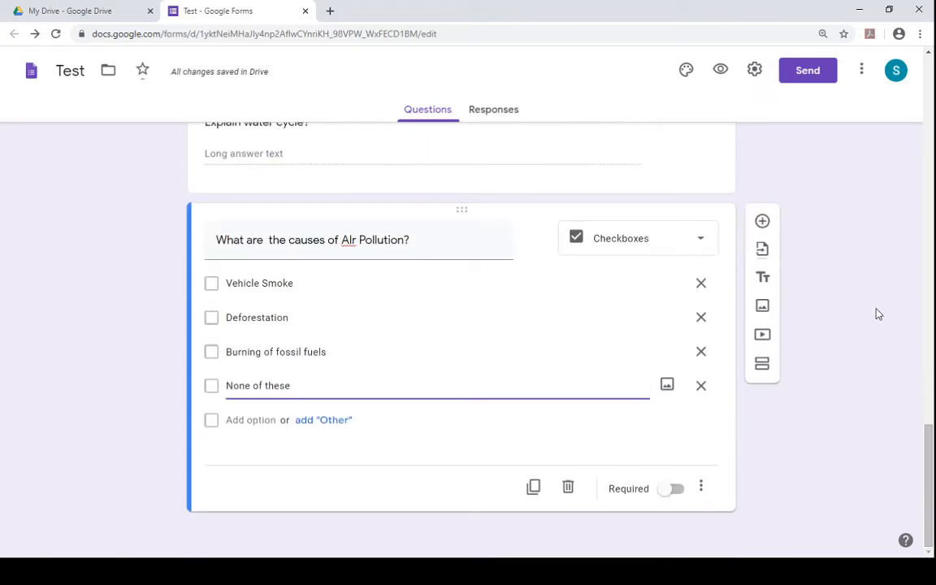
{"action": "left_click", "coordinate": [678, 491]}
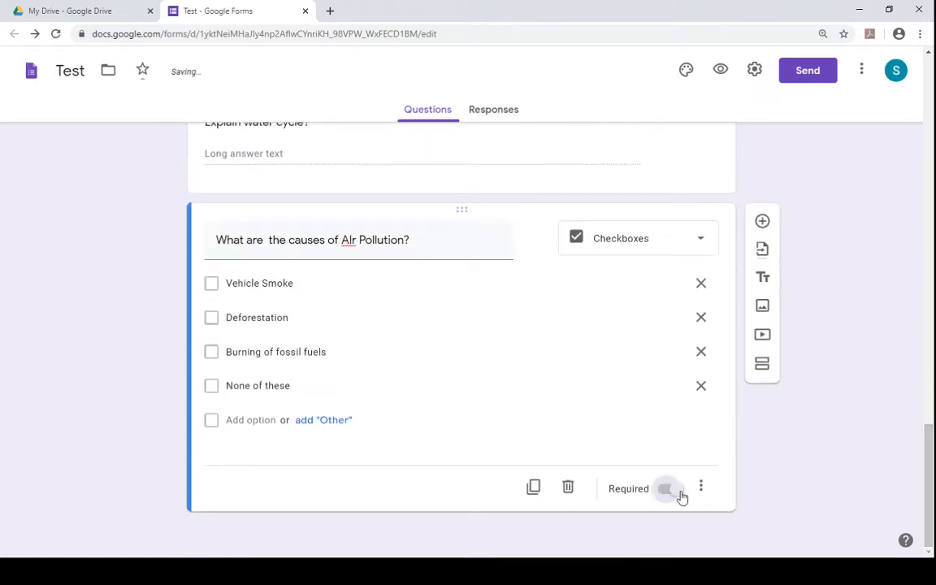
{"action": "left_click", "coordinate": [762, 222]}
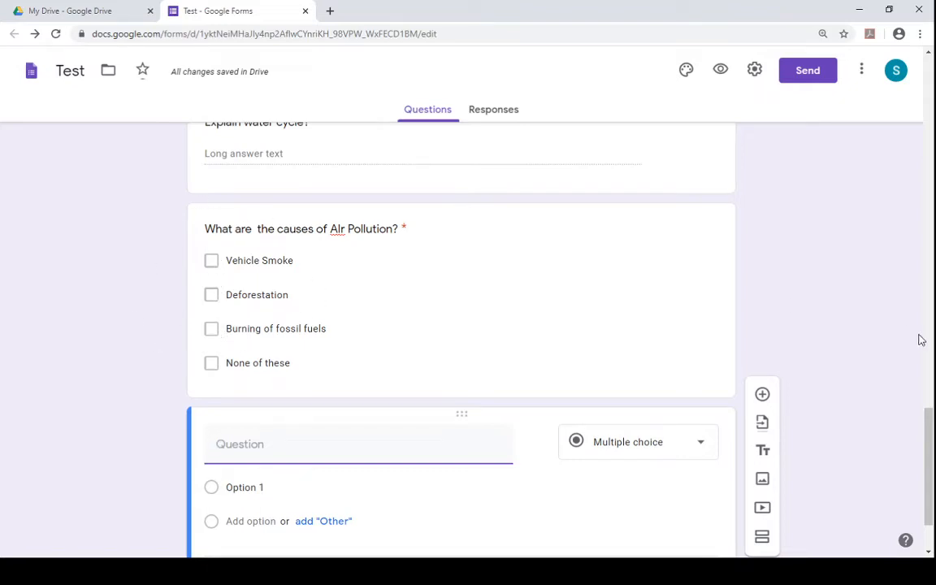
{"action": "scroll", "coordinate": [933, 492], "scroll_direction": "down", "scroll_amount": 2}
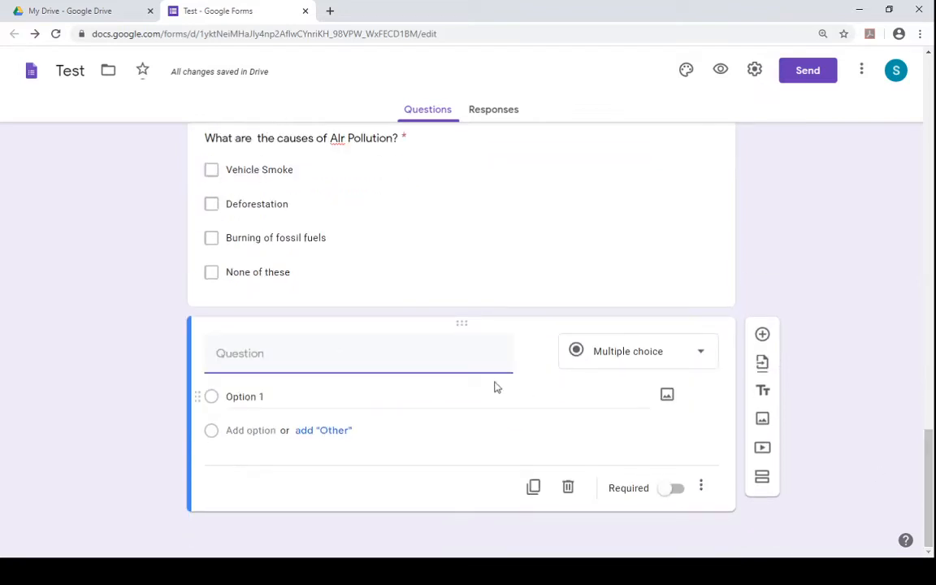
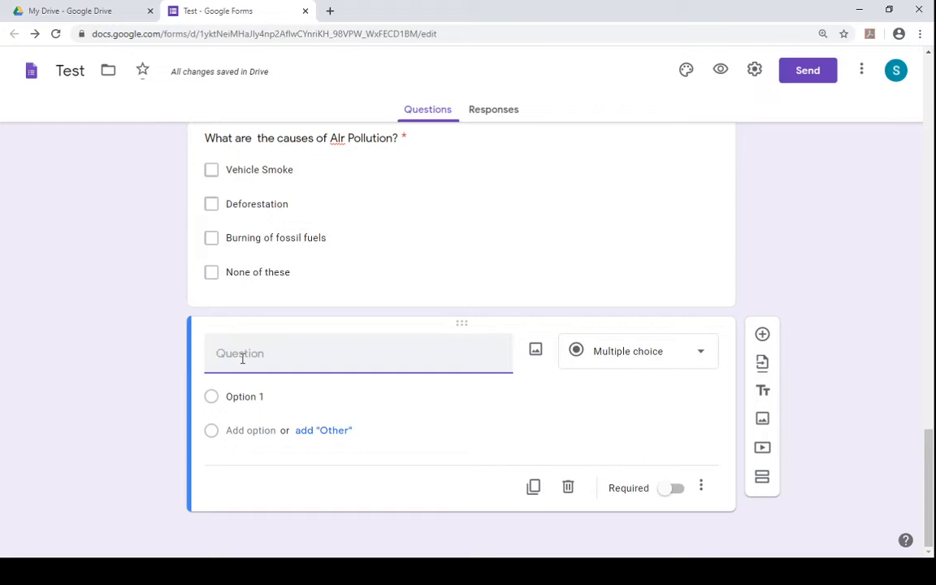
- Start the new question's text in Hindi with "राधा ___ सीता", fixing the blank's length
{"action": "type", "text": "radha"}
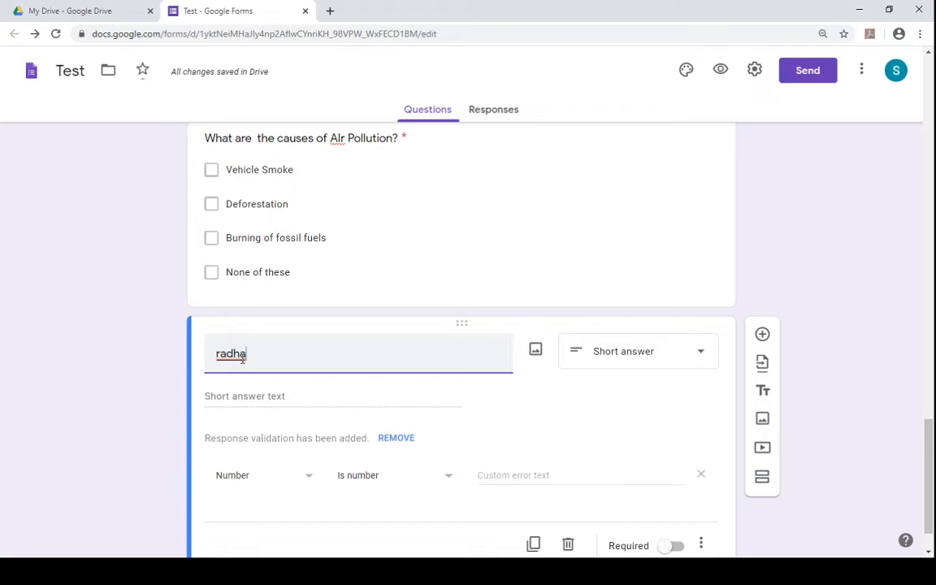
{"action": "left_click", "coordinate": [249, 384]}
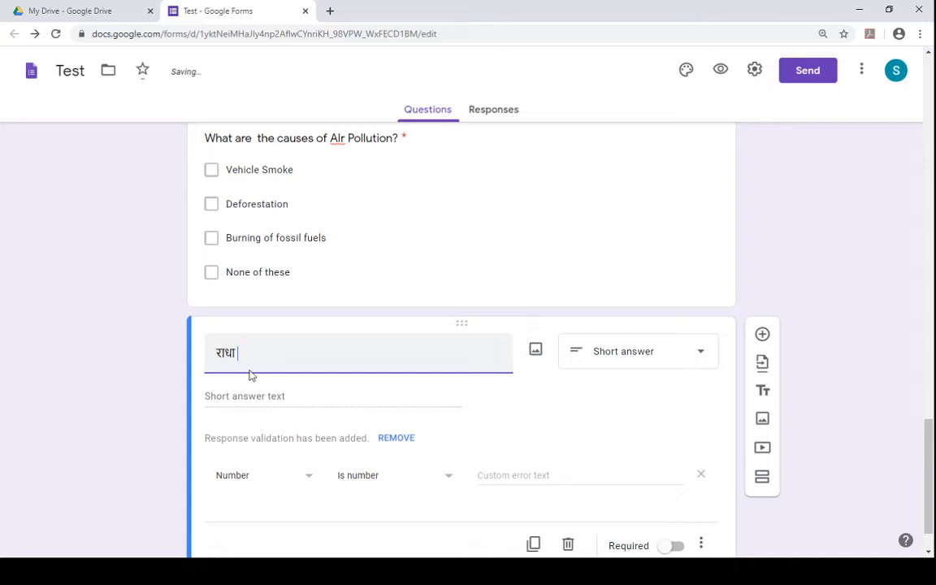
{"action": "type", "text": "___"}
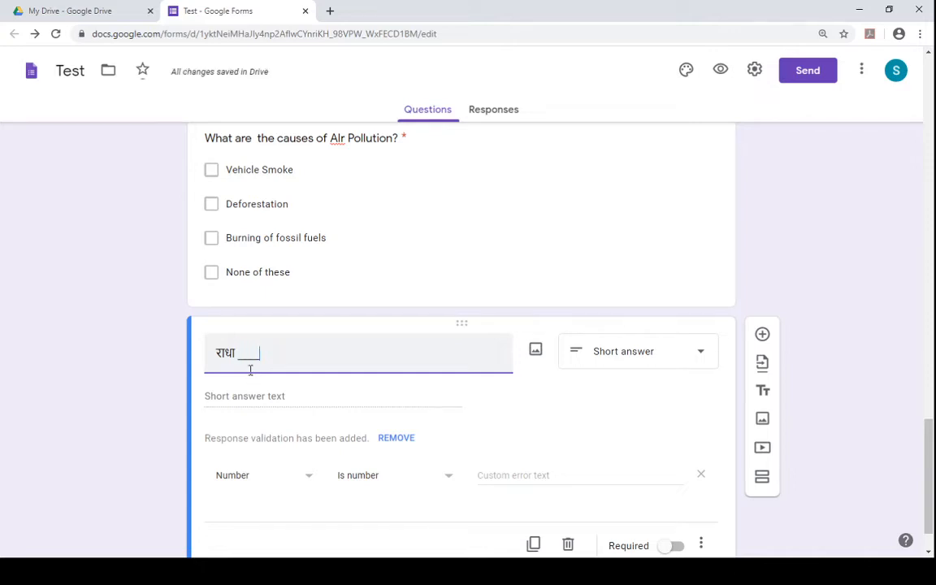
{"action": "type", "text": "__"}
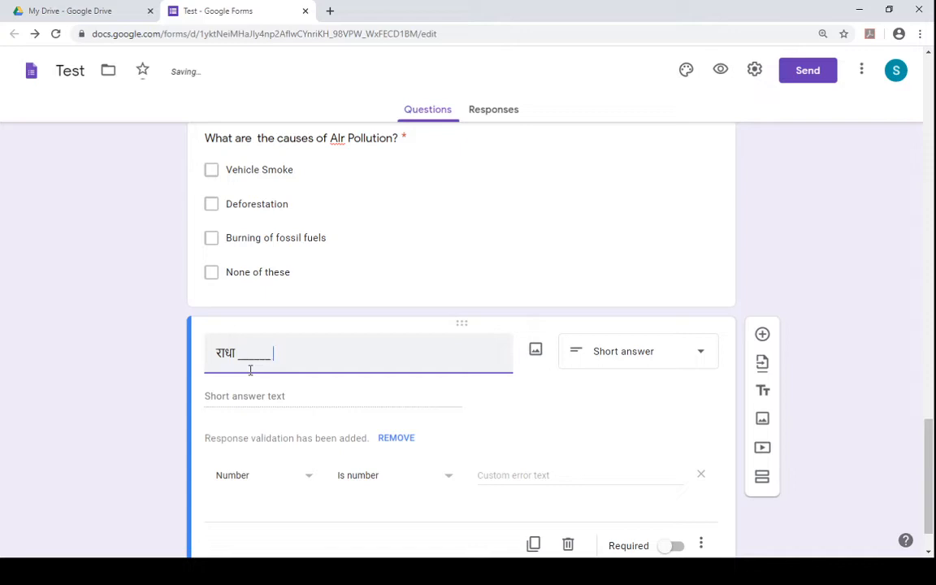
{"action": "type", "text": " sita"}
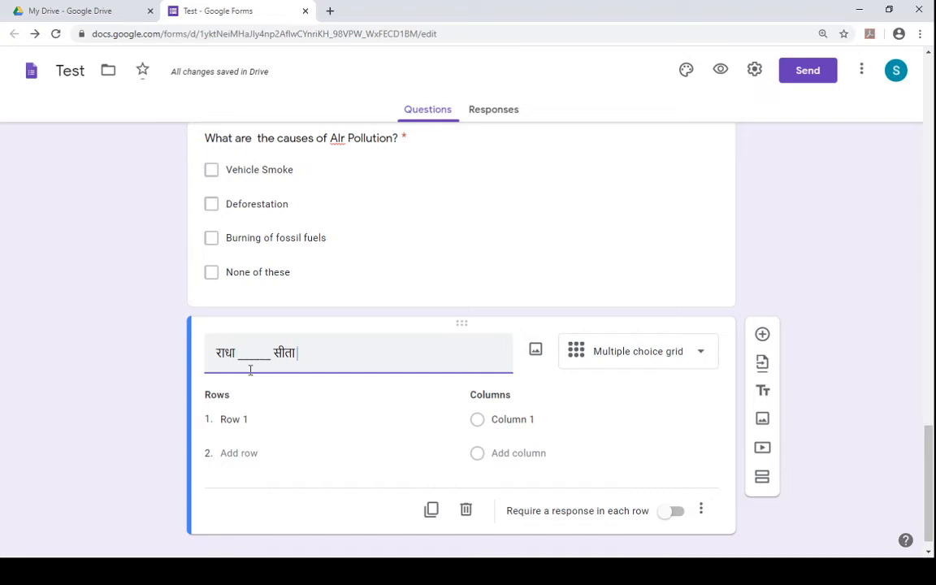
{"action": "key", "text": "BackSpace"}
{"action": "key", "text": "BackSpace"}
{"action": "key", "text": "BackSpace"}
{"action": "key", "text": "BackSpace"}
{"action": "key", "text": "BackSpace"}
{"action": "key", "text": "BackSpace"}
{"action": "key", "text": "BackSpace"}
{"action": "key", "text": "BackSpace"}
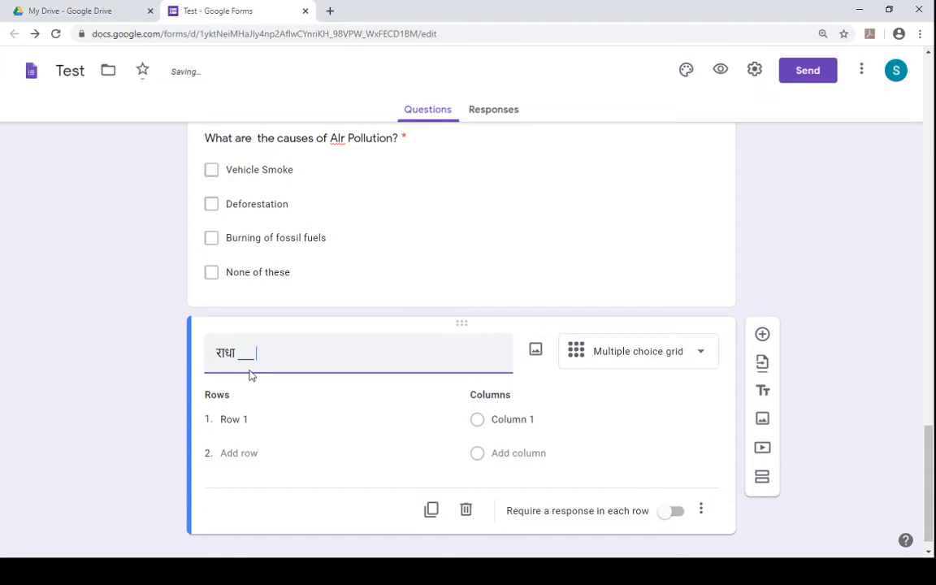
{"action": "type", "text": "सीता"}
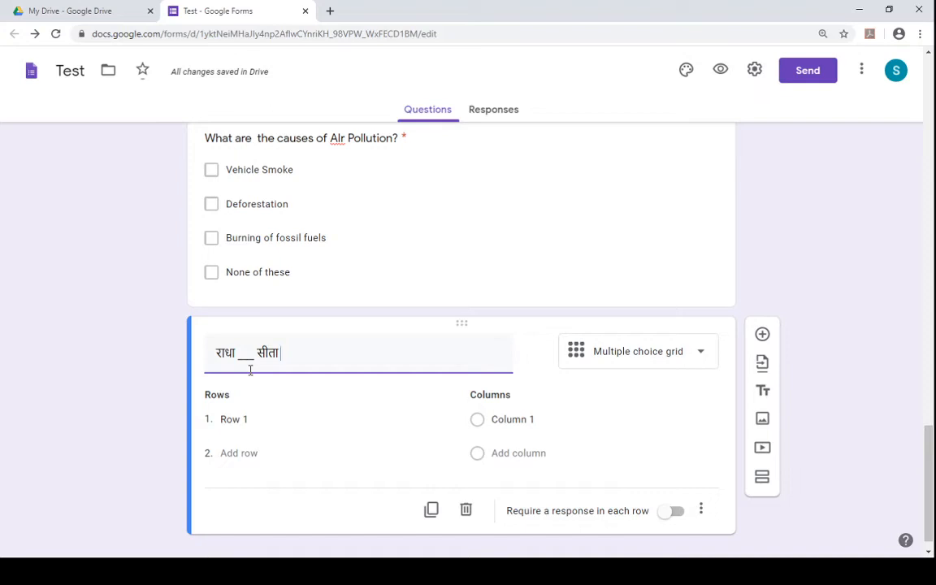
- Continue the question text with "दोनों बहुत अच्छे", correcting the transliterated word अच्छे
{"action": "type", "text": "don"}
{"action": "type", "text": "o bah"}
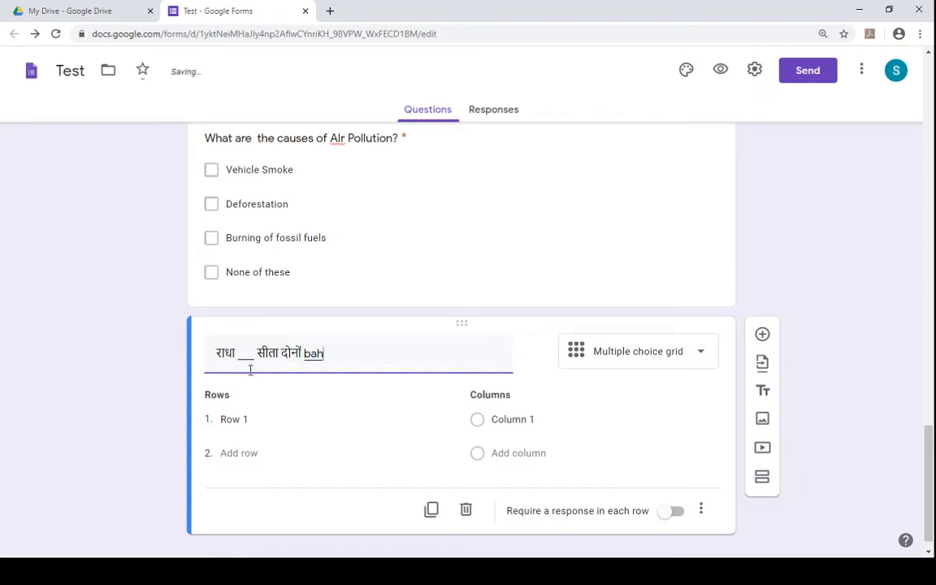
{"action": "type", "text": "ut "}
{"action": "type", "text": "ach"}
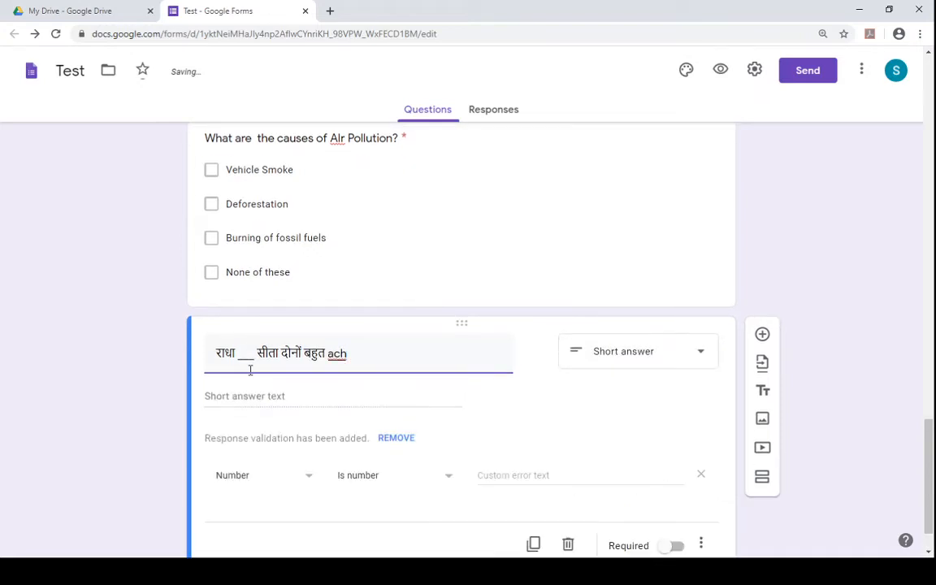
{"action": "type", "text": "e"}
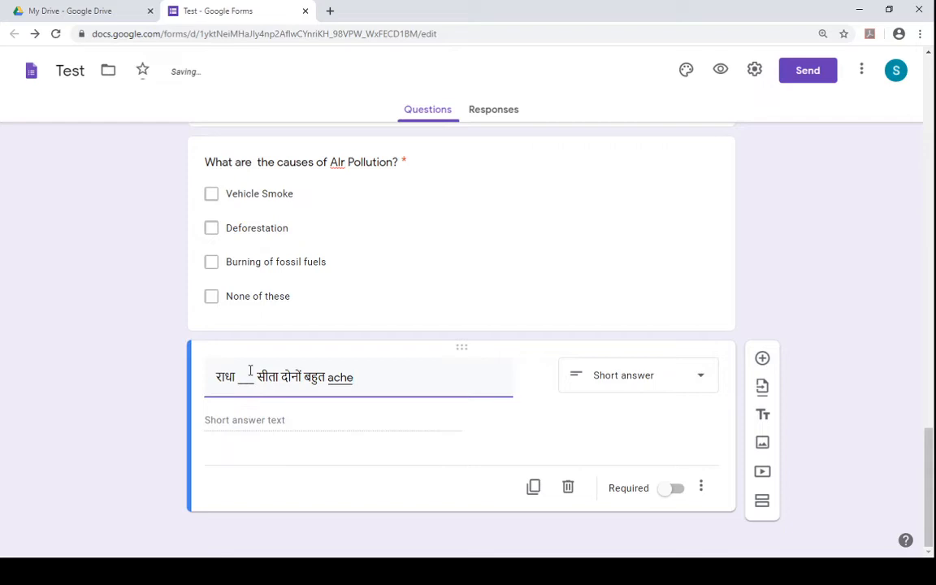
{"action": "type", "text": " d"}
{"action": "key", "text": "BackSpace"}
{"action": "key", "text": "BackSpace"}
{"action": "key", "text": "BackSpace"}
{"action": "key", "text": "BackSpace"}
{"action": "key", "text": "BackSpace"}
{"action": "type", "text": "achhe"}
{"action": "key", "text": "BackSpace"}
{"action": "key", "text": "BackSpace"}
{"action": "key", "text": "BackSpace"}
{"action": "key", "text": "BackSpace"}
{"action": "key", "text": "BackSpace"}
{"action": "key", "text": "BackSpace"}
{"action": "type", "text": "acchh"}
{"action": "key", "text": "BackSpace"}
{"action": "key", "text": "BackSpace"}
{"action": "key", "text": "BackSpace"}
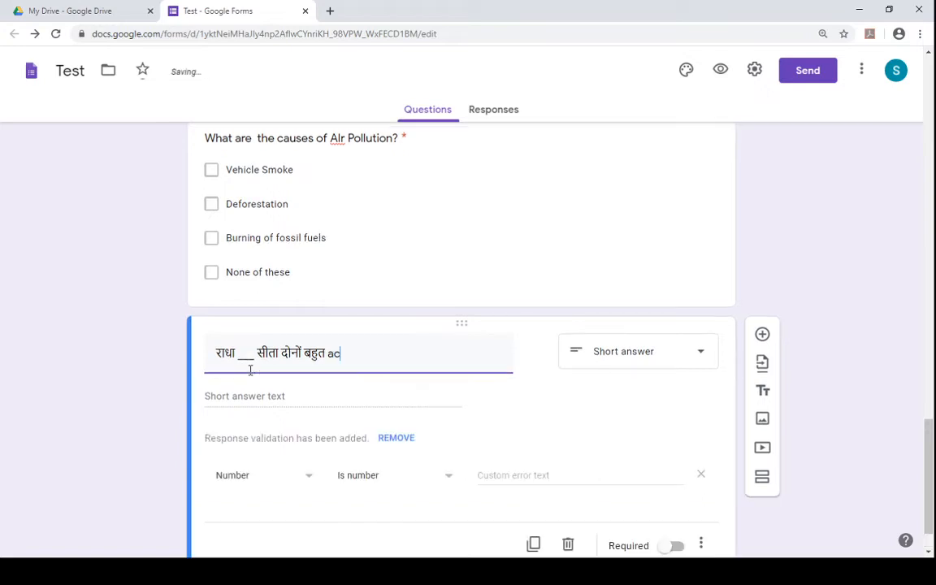
{"action": "type", "text": "aach"}
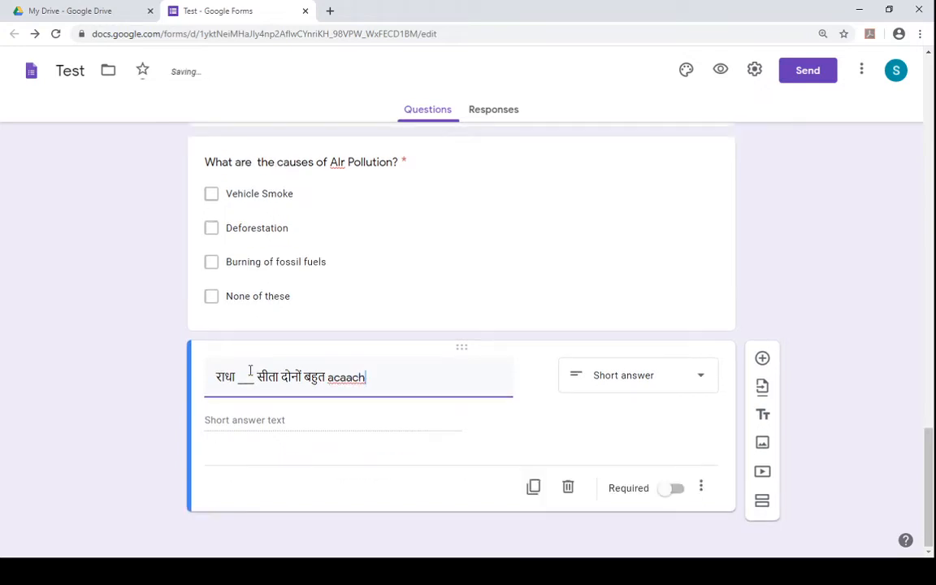
{"action": "type", "text": "aach"}
{"action": "key", "text": "BackSpace"}
{"action": "key", "text": "BackSpace"}
{"action": "key", "text": "BackSpace"}
{"action": "key", "text": "BackSpace"}
{"action": "key", "text": "BackSpace"}
{"action": "key", "text": "BackSpace"}
{"action": "key", "text": "BackSpace"}
{"action": "key", "text": "BackSpace"}
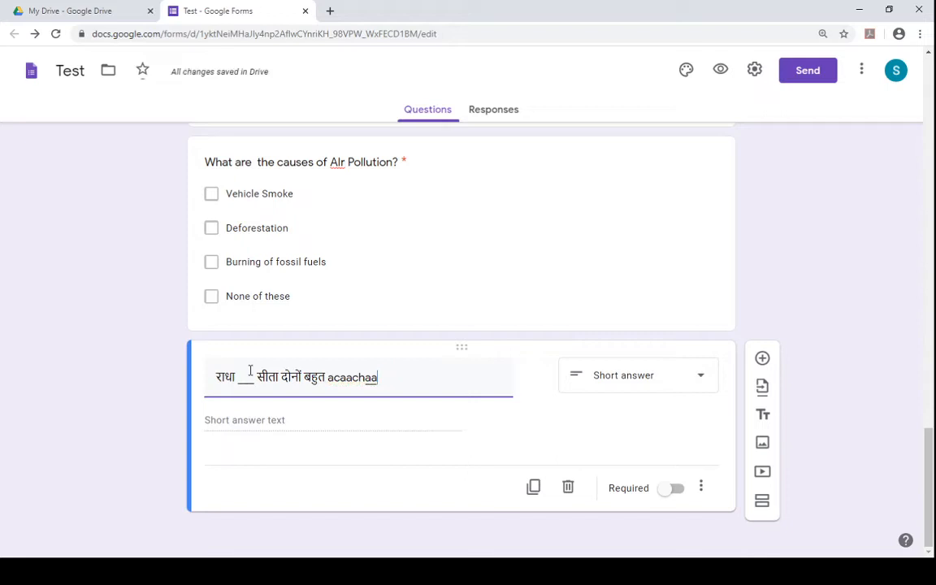
{"action": "key", "text": "BackSpace"}
{"action": "key", "text": "BackSpace"}
{"action": "type", "text": "ac"}
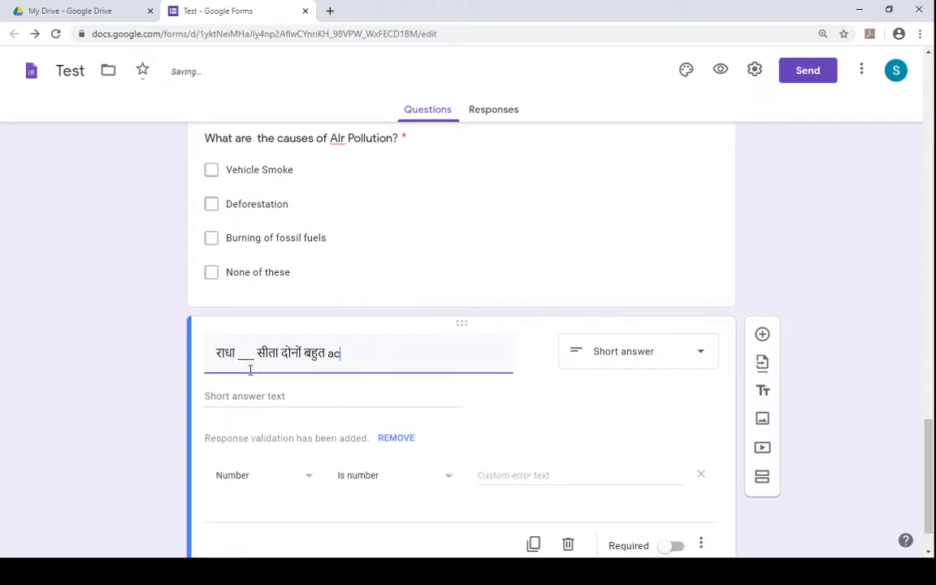
{"action": "type", "text": "achhh"}
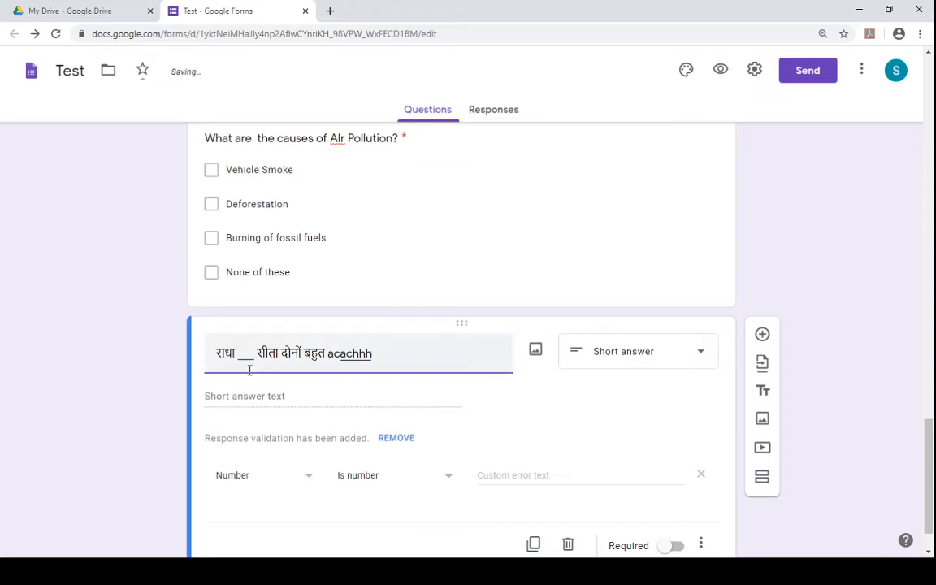
{"action": "key", "text": "BackSpace"}
{"action": "key", "text": "BackSpace"}
{"action": "key", "text": "BackSpace"}
{"action": "key", "text": "BackSpace"}
{"action": "key", "text": "BackSpace"}
{"action": "key", "text": "BackSpace"}
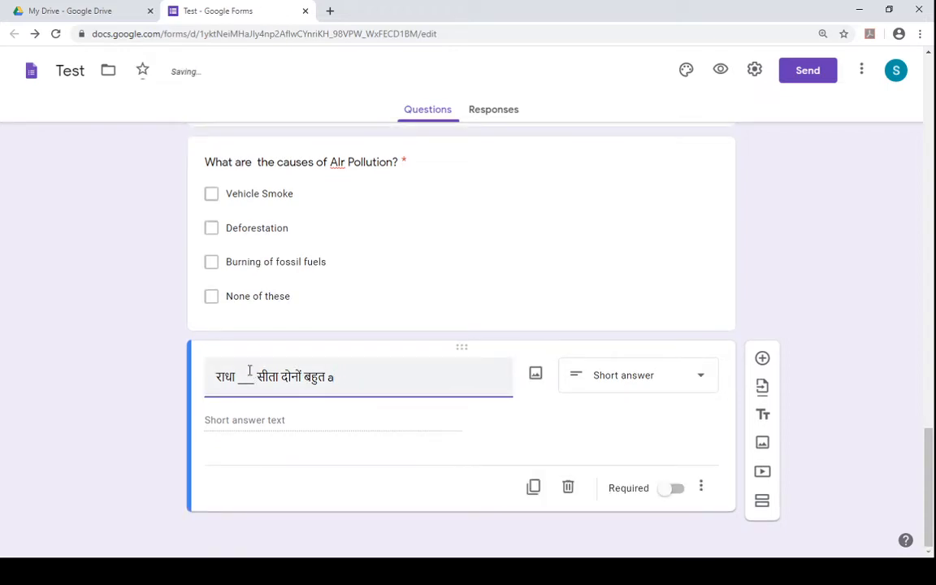
{"action": "type", "text": "ch"}
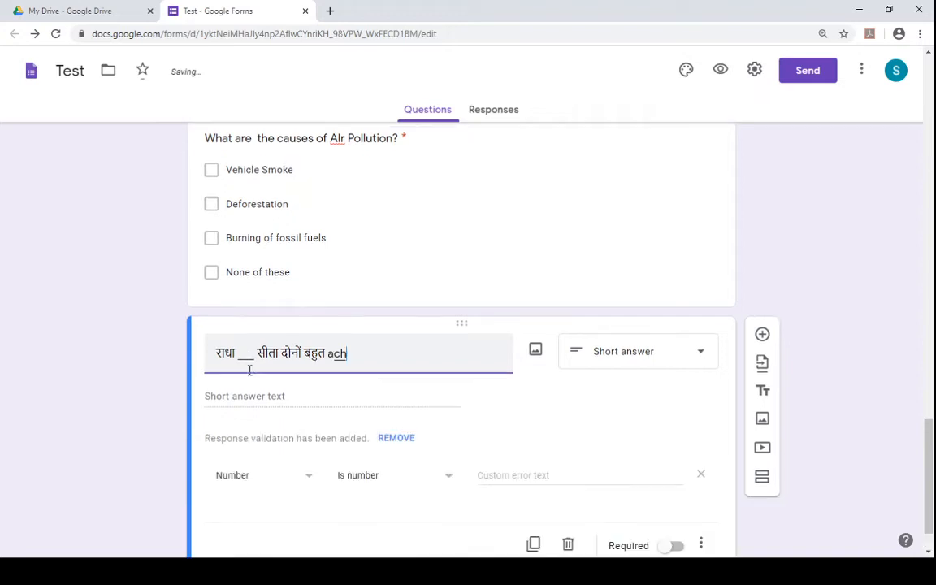
{"action": "key", "text": "BackSpace"}
{"action": "key", "text": "BackSpace"}
{"action": "type", "text": "chc"}
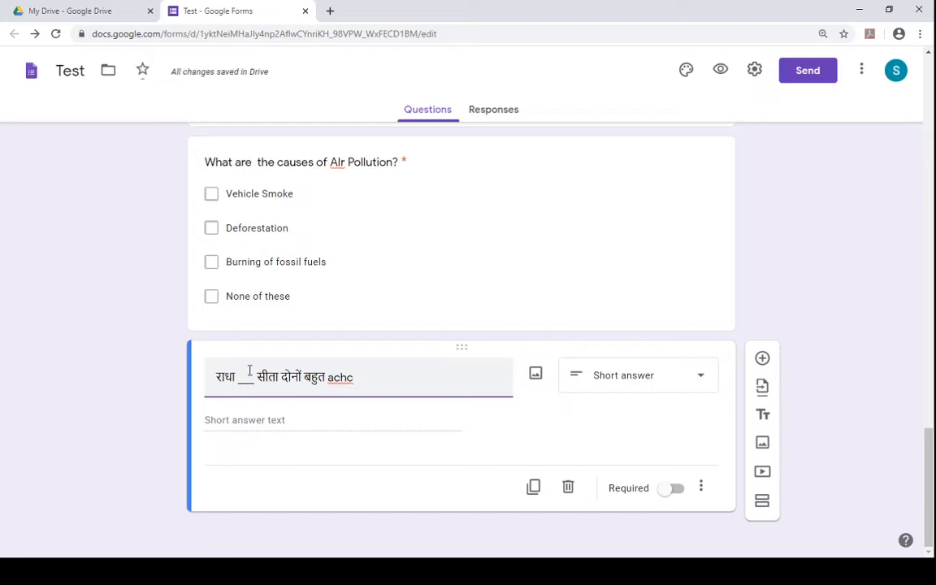
{"action": "type", "text": "chche"}
{"action": "key", "text": "Left"}
{"action": "key", "text": "Left"}
{"action": "key", "text": "Left"}
{"action": "key", "text": "Left"}
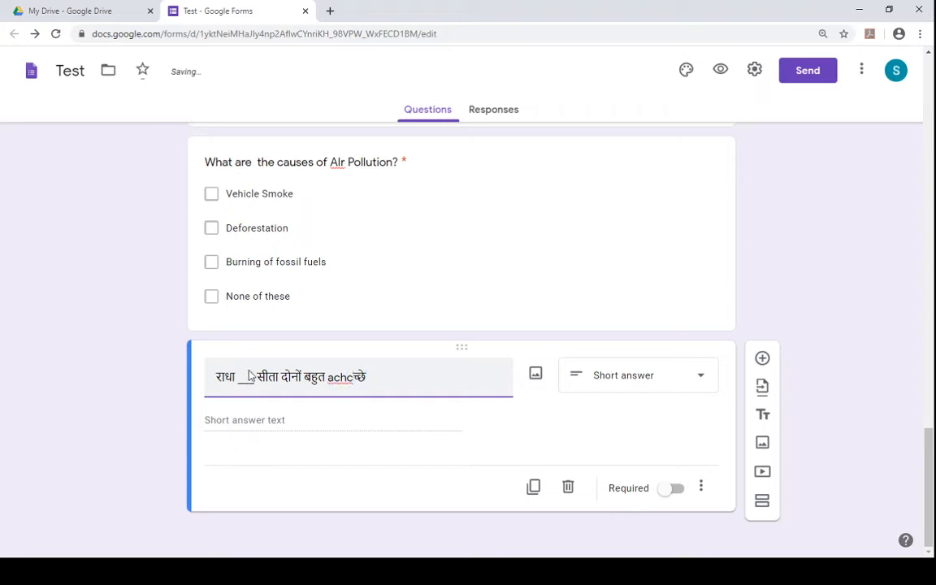
{"action": "key", "text": "BackSpace"}
{"action": "key", "text": "BackSpace"}
{"action": "key", "text": "BackSpace"}
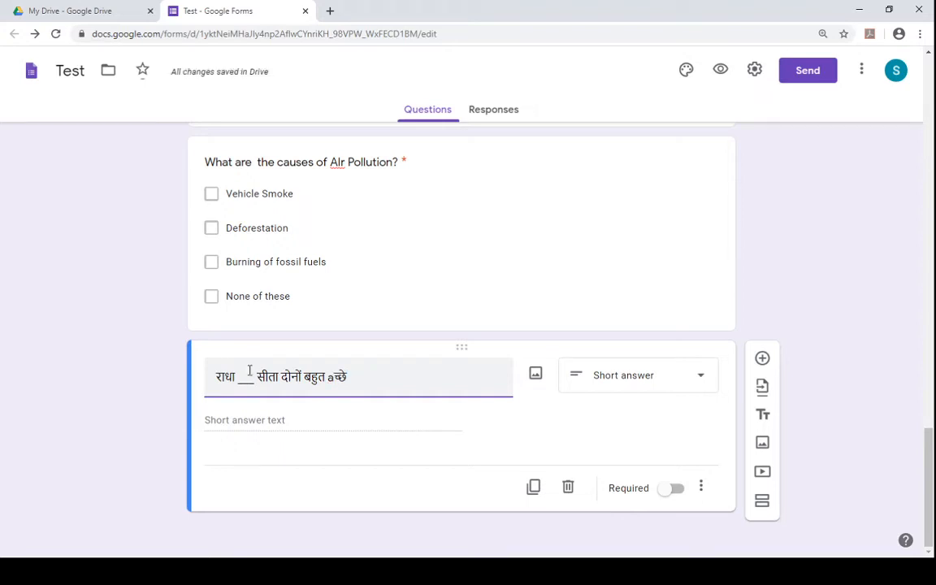
{"action": "key", "text": "BackSpace"}
{"action": "type", "text": "a"}
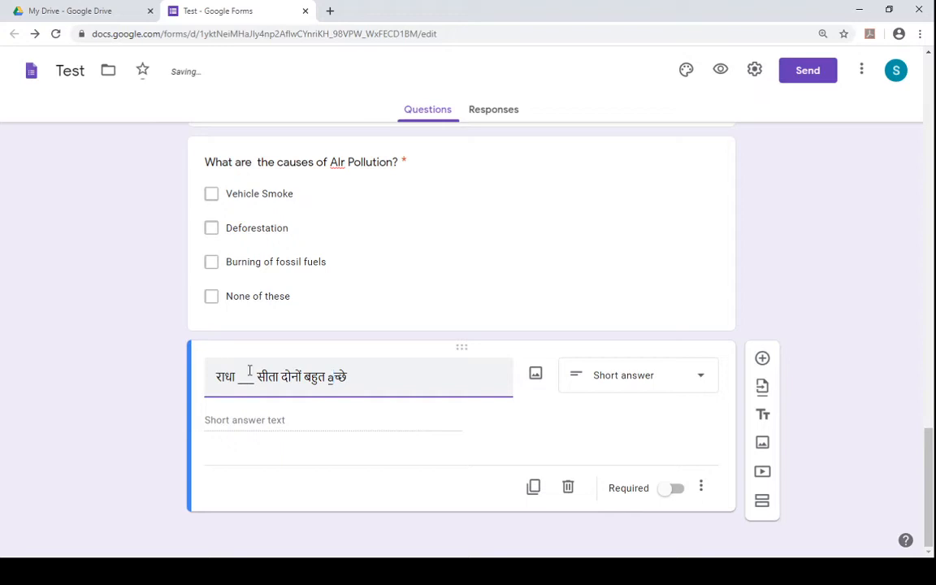
- Finish the question text with "मित्र हैं ?"
{"action": "key", "text": "Return"}
{"action": "type", "text": "mitr"}
{"action": "type", "text": " hai"}
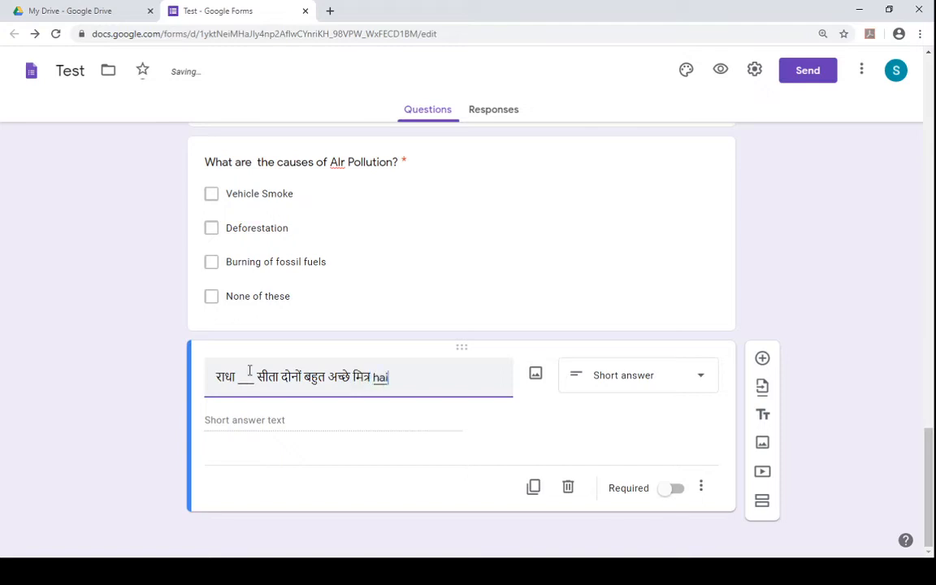
{"action": "type", "text": "n"}
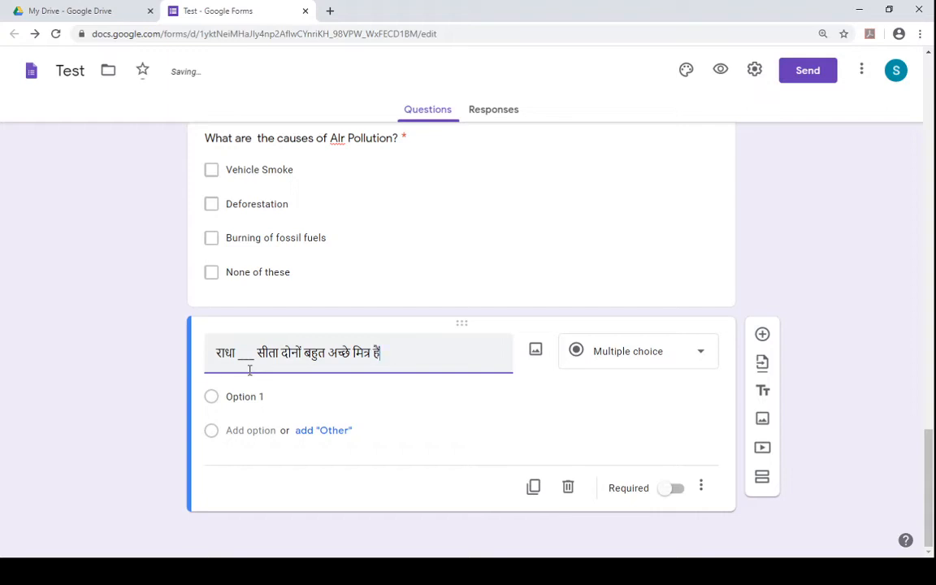
{"action": "type", "text": " ?"}
{"action": "key", "text": "Left"}
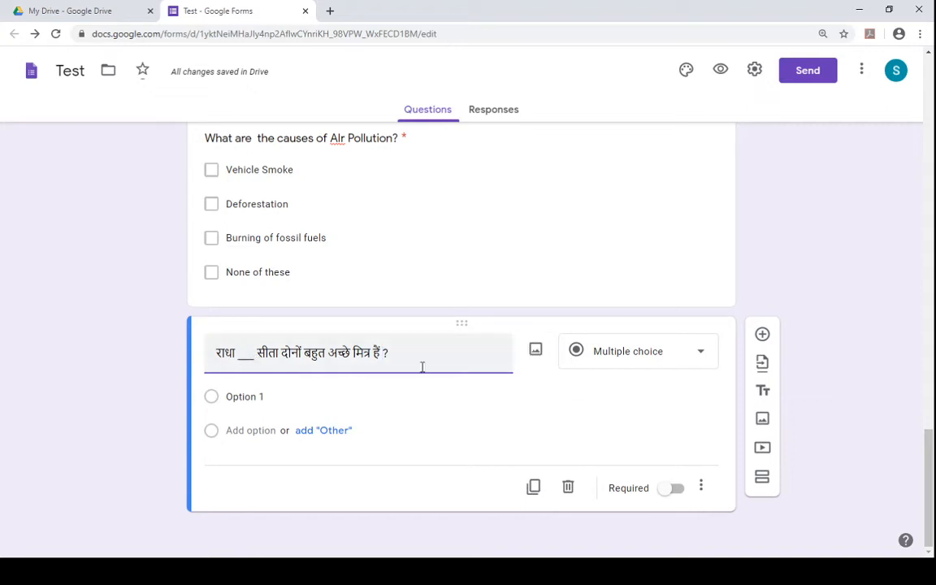
- Prefix the question text with "रिक्त स्थान भरो :-"
{"action": "left_click", "coordinate": [213, 352]}
{"action": "type", "text": "rik"}
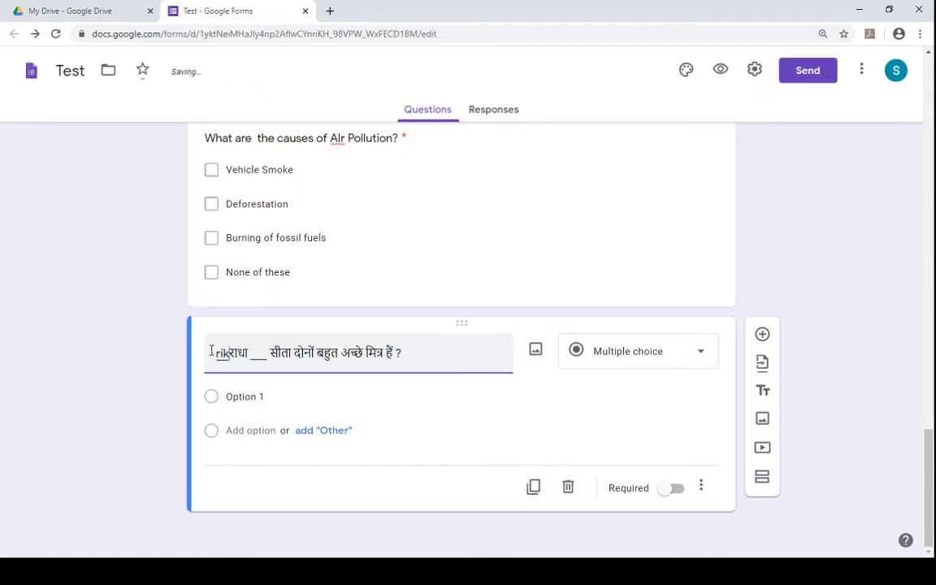
{"action": "type", "text": "t "}
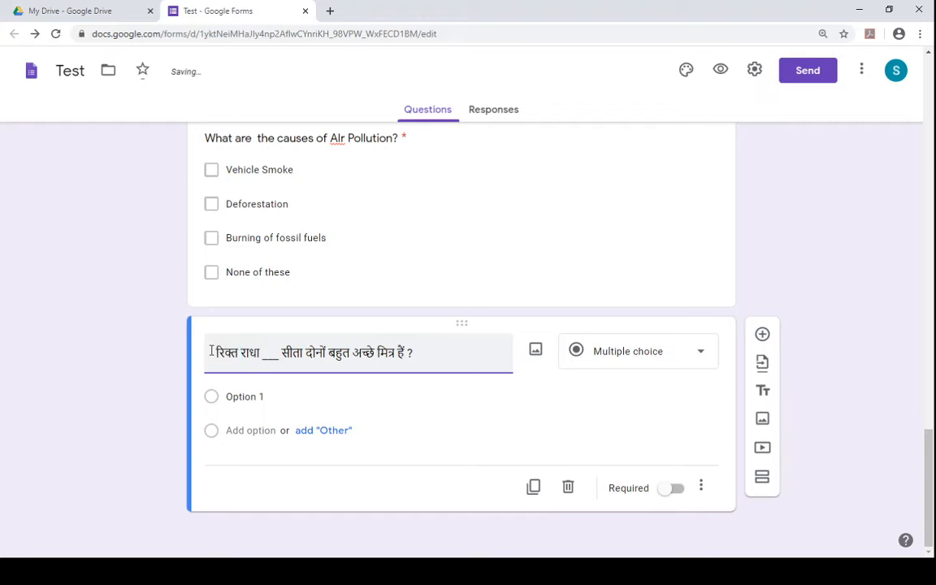
{"action": "type", "text": "sthan"}
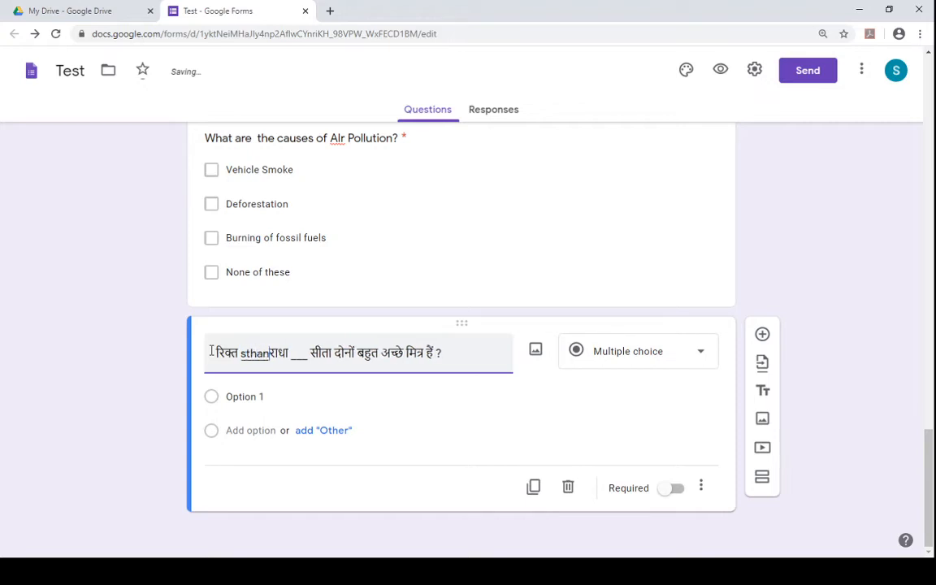
{"action": "type", "text": " bharo"}
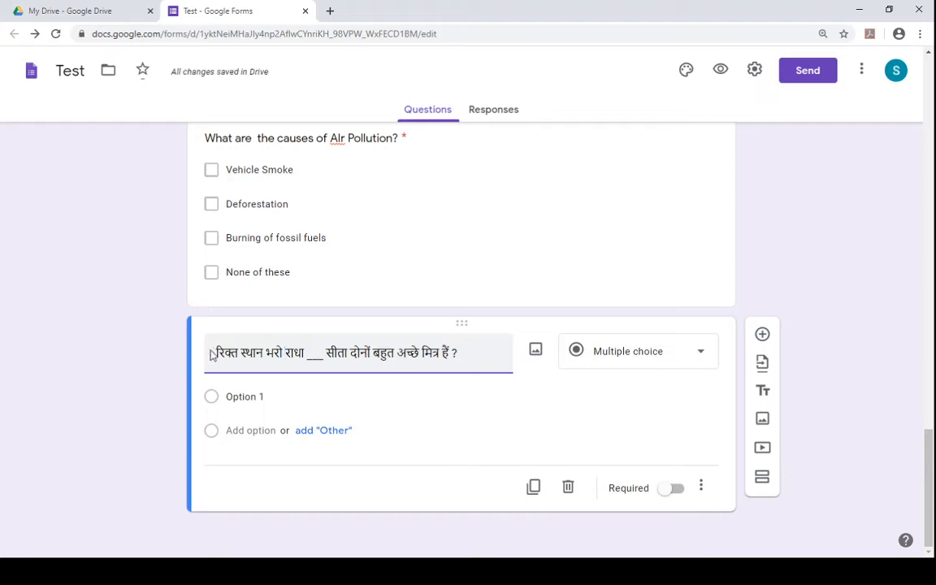
{"action": "type", "text": ":"}
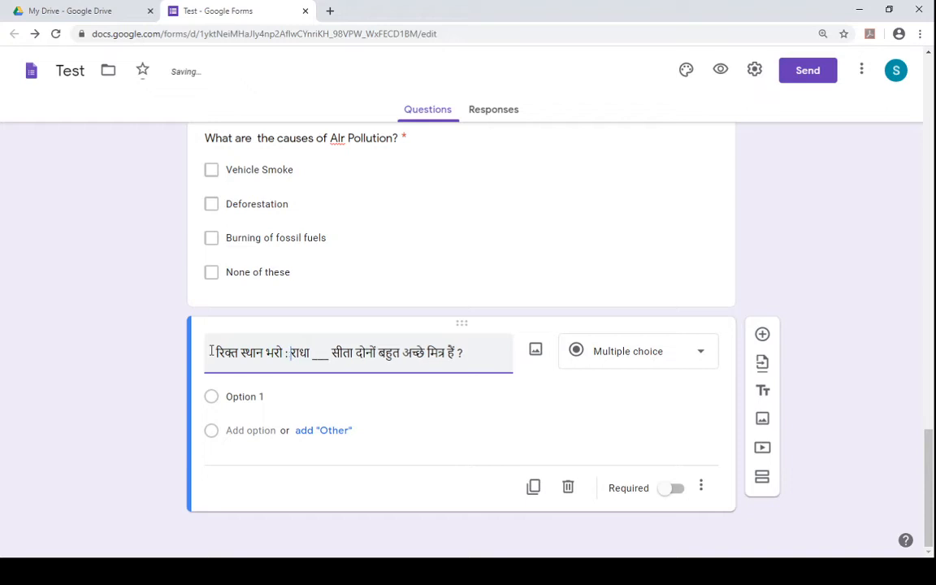
{"action": "type", "text": "-"}
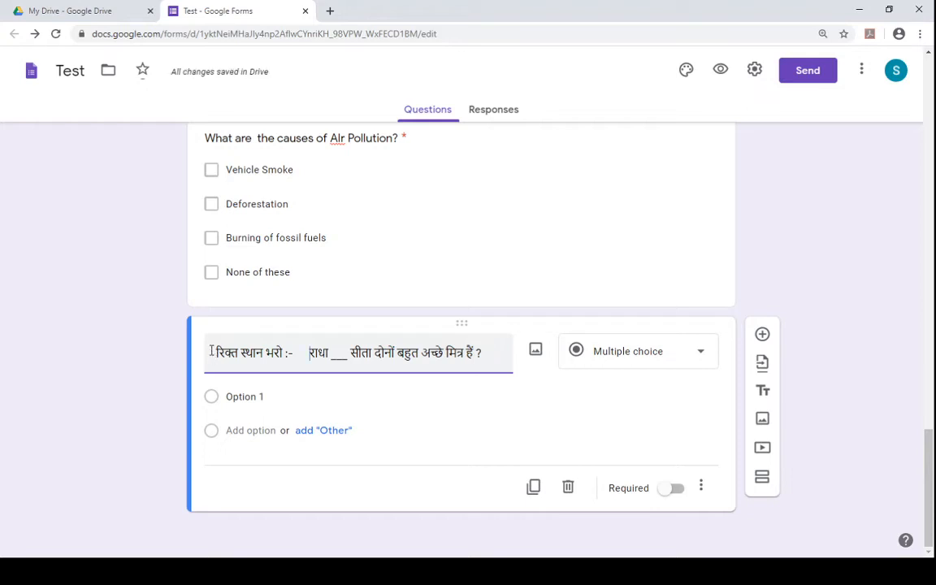
- Enter the first two answer options of the Hindi question as "में" and "और"
{"action": "left_click", "coordinate": [248, 399]}
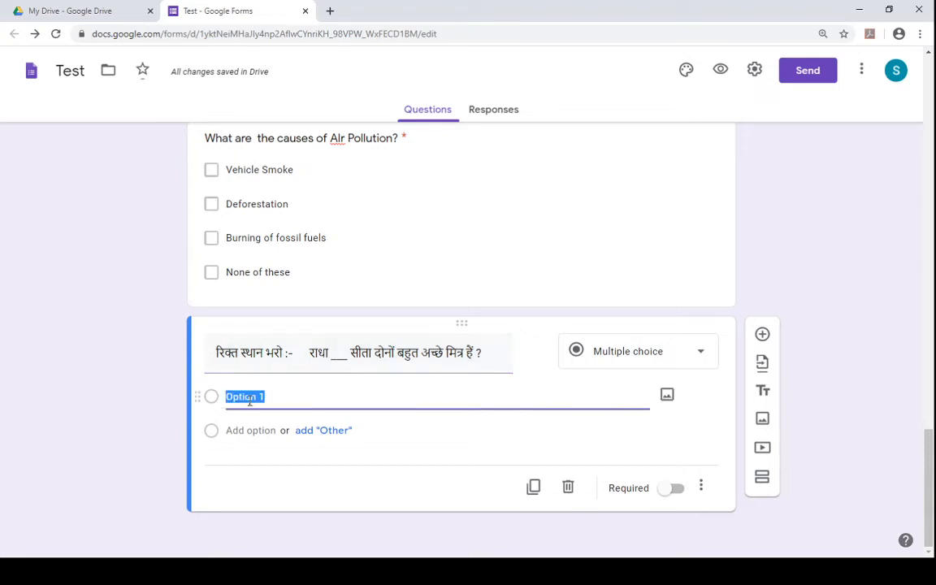
{"action": "type", "text": "m"}
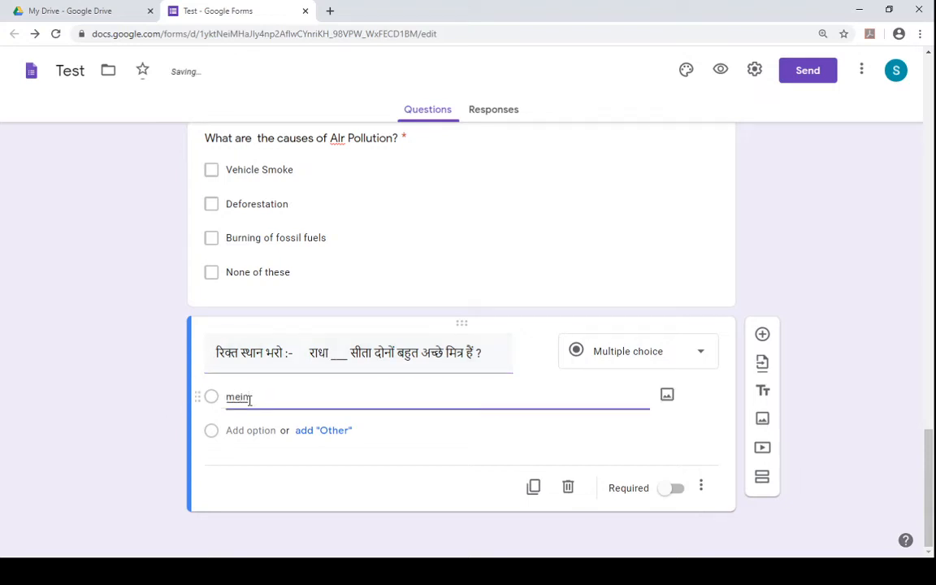
{"action": "type", "text": "ein"}
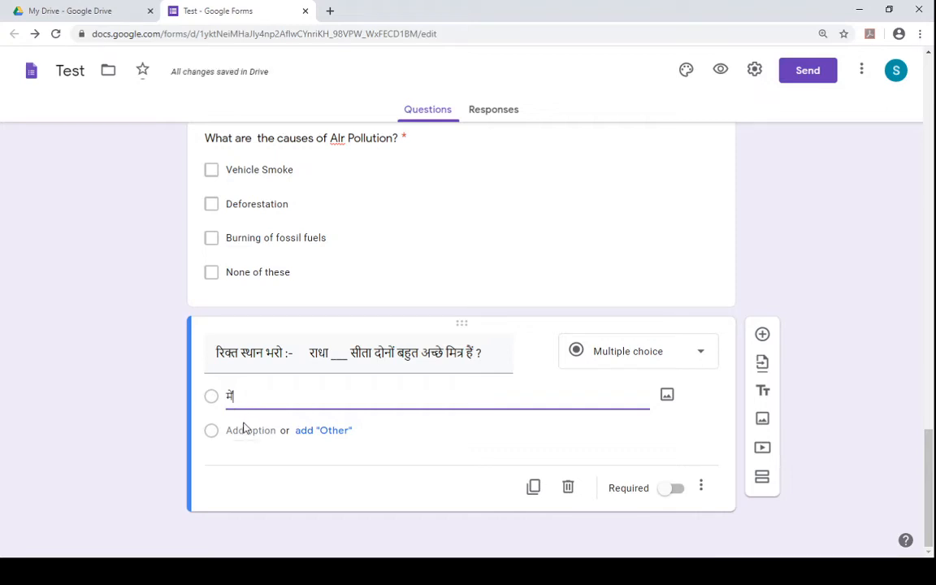
{"action": "left_click", "coordinate": [244, 428]}
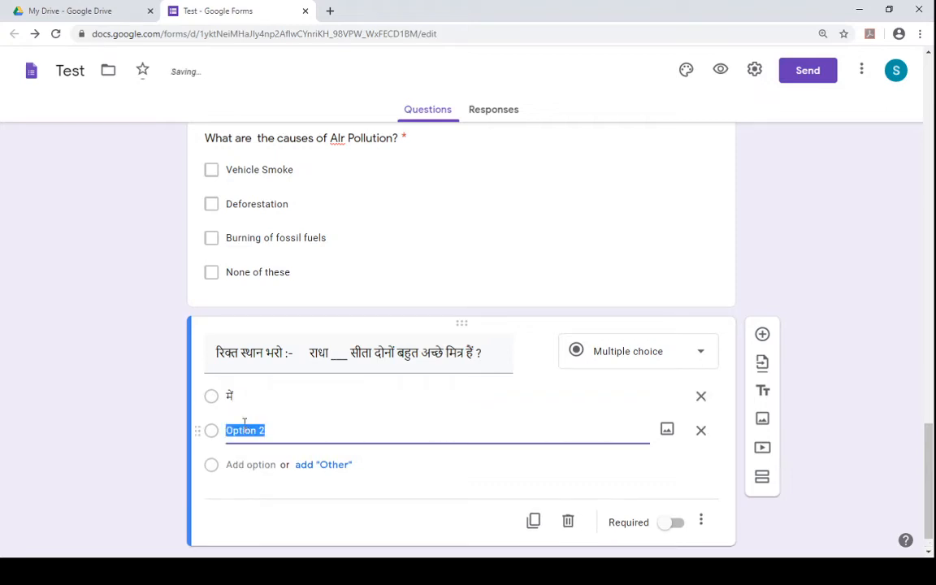
{"action": "type", "text": "au"}
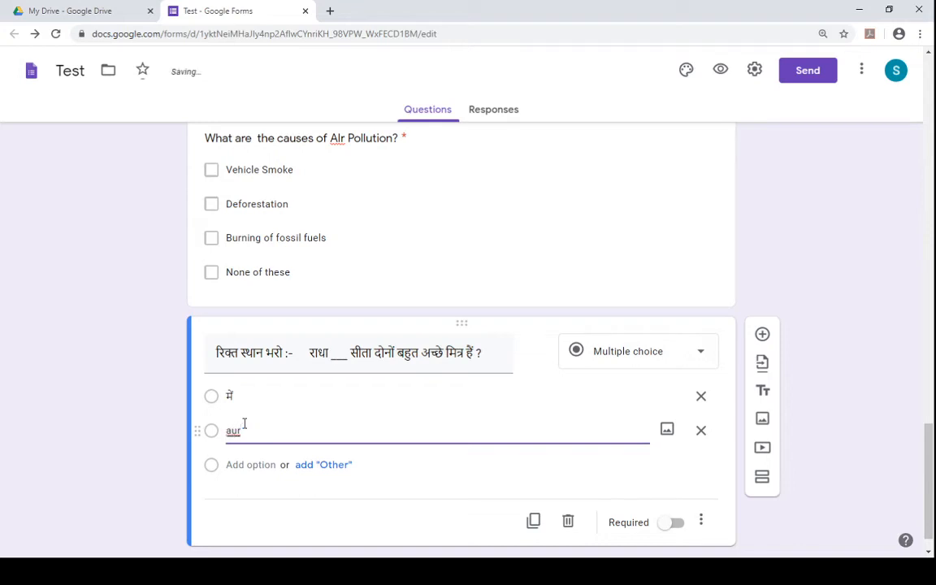
{"action": "type", "text": "r"}
- Add two more answer options, "का" and "की", to the Hindi question
{"action": "key", "text": "Return"}
{"action": "key", "text": "Return"}
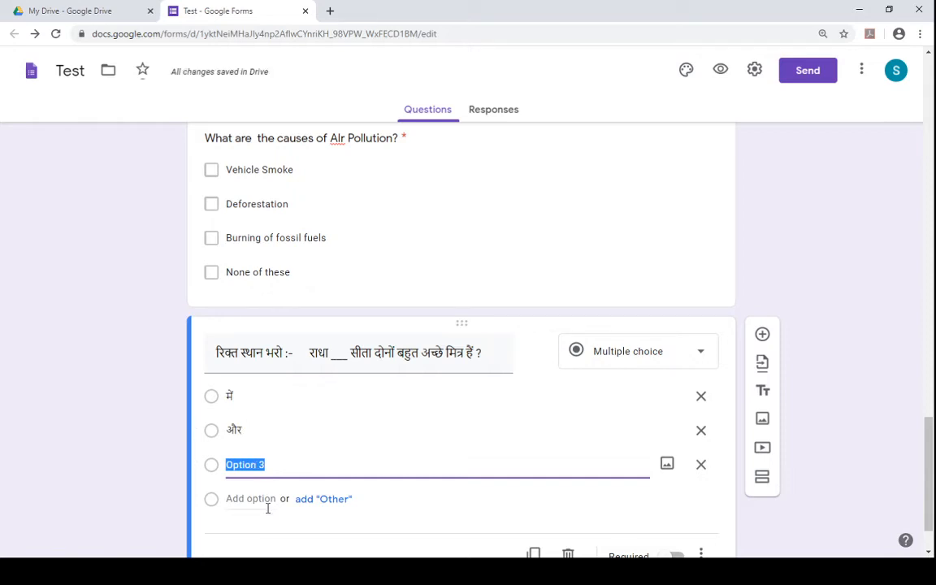
{"action": "type", "text": "in"}
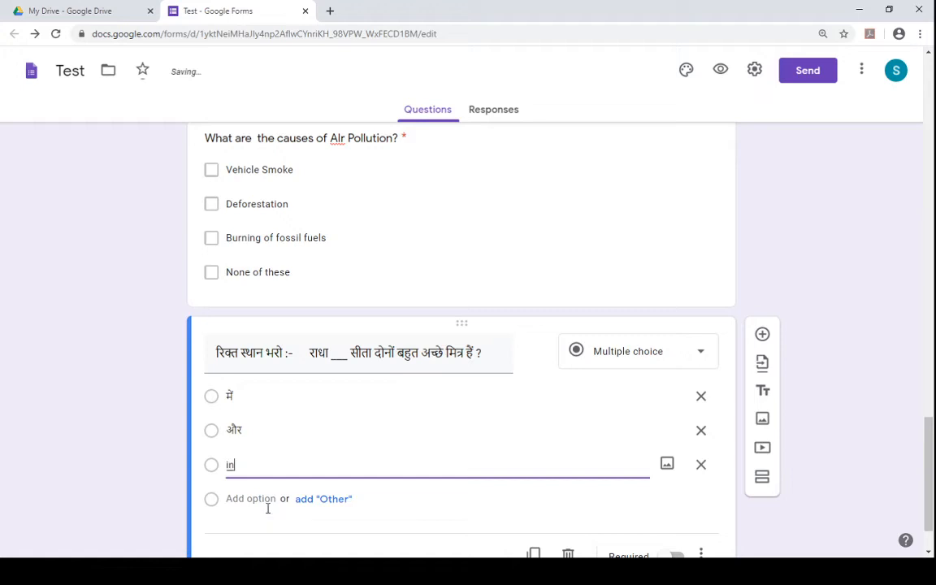
{"action": "key", "text": "BackSpace"}
{"action": "key", "text": "BackSpace"}
{"action": "type", "text": "ka"}
{"action": "key", "text": "space"}
{"action": "left_click", "coordinate": [267, 502]}
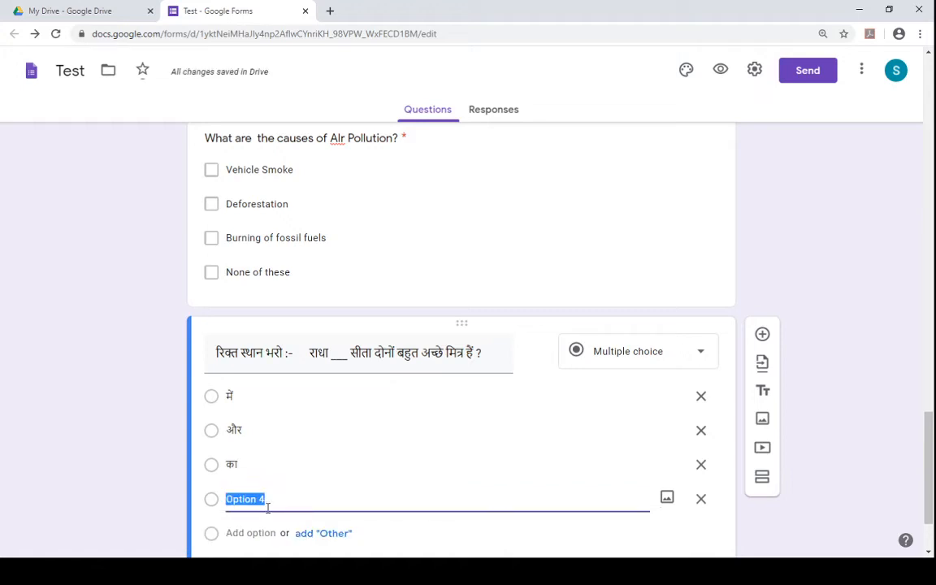
{"action": "type", "text": "ki"}
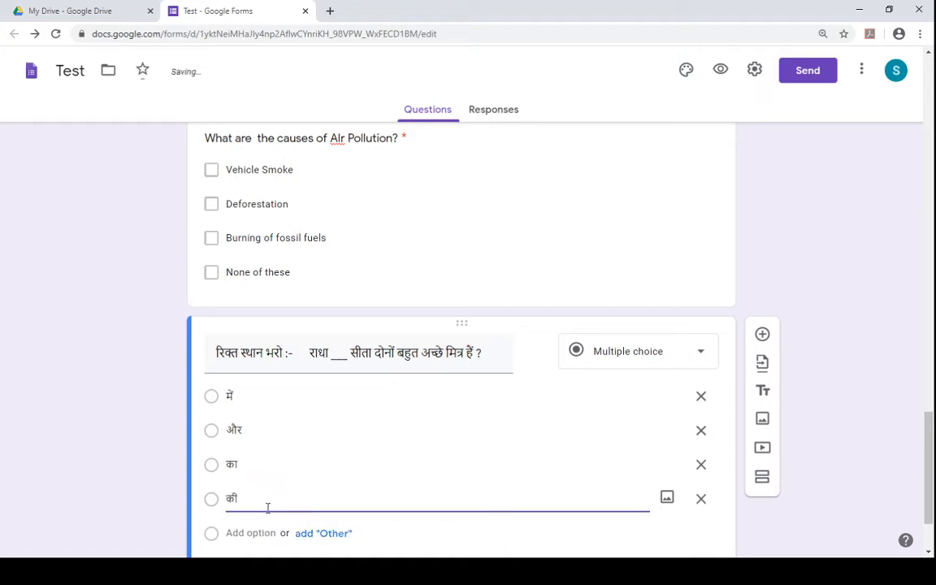
- Add a new blank question below the Hindi fill-in-the-blank question
{"action": "left_click_drag", "start_coordinate": [929, 430], "coordinate": [929, 436]}
{"action": "left_click", "coordinate": [762, 302]}
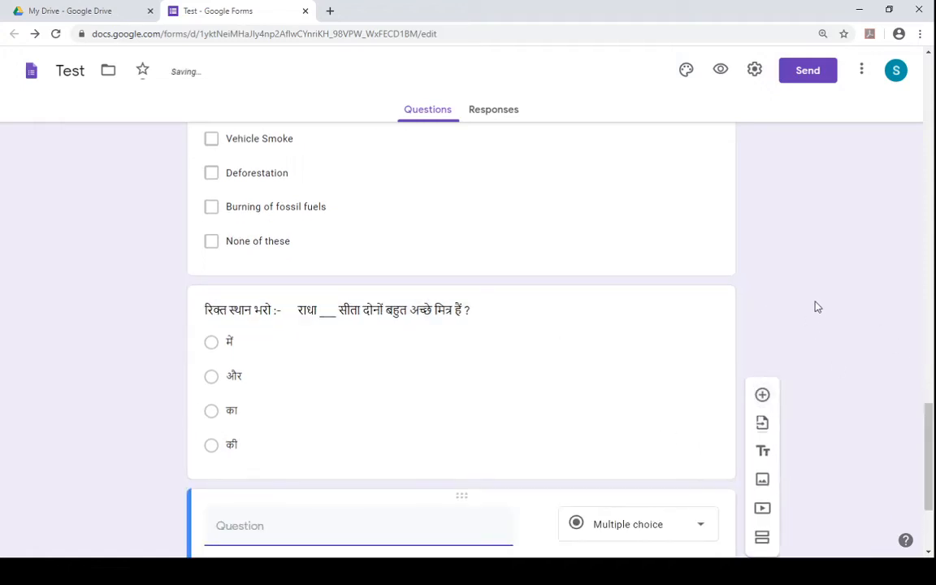
- Open the form preview in a new tab
{"action": "scroll", "coordinate": [914, 325], "scroll_direction": "up", "scroll_amount": 9}
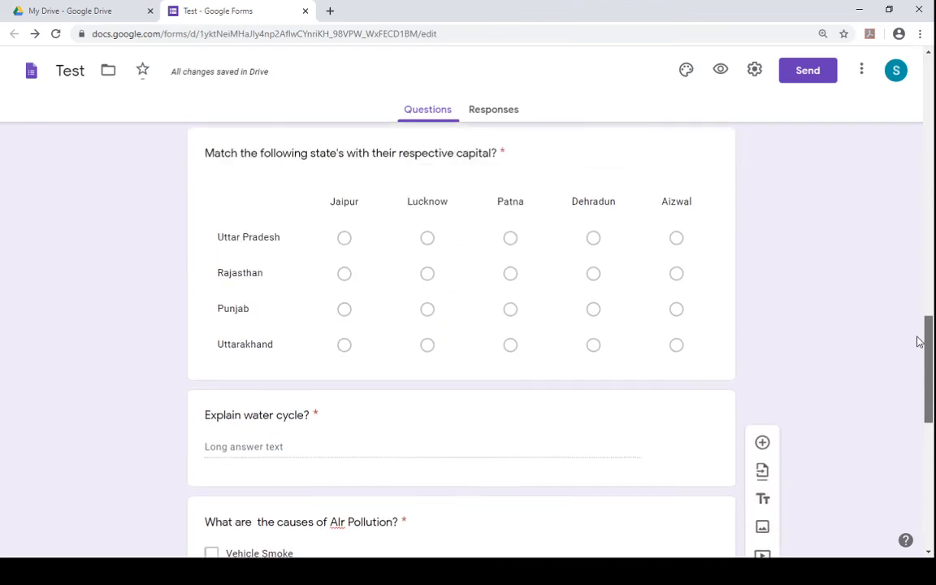
{"action": "scroll", "coordinate": [910, 290], "scroll_direction": "up", "scroll_amount": 10}
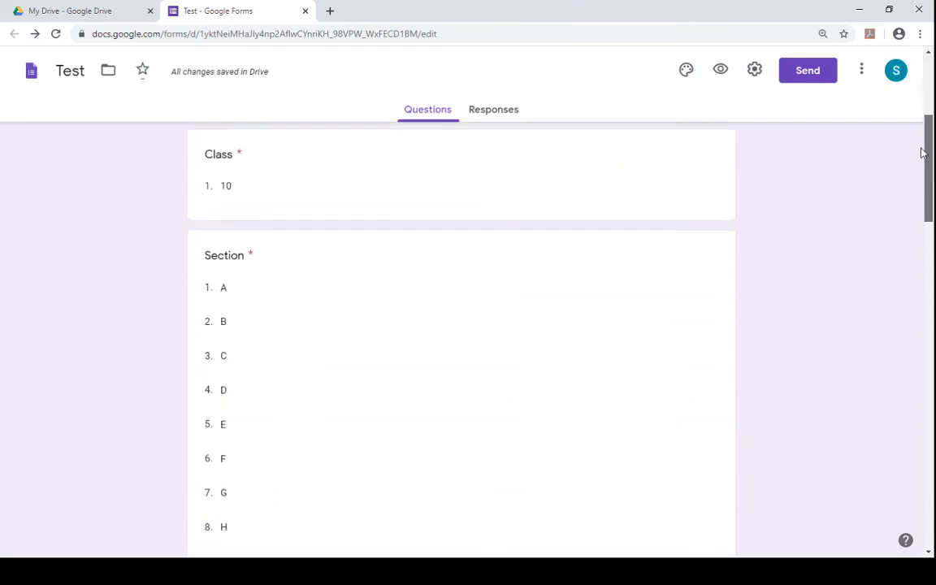
{"action": "scroll", "coordinate": [932, 102], "scroll_direction": "up", "scroll_amount": 2}
{"action": "scroll", "coordinate": [932, 171], "scroll_direction": "down", "scroll_amount": 8}
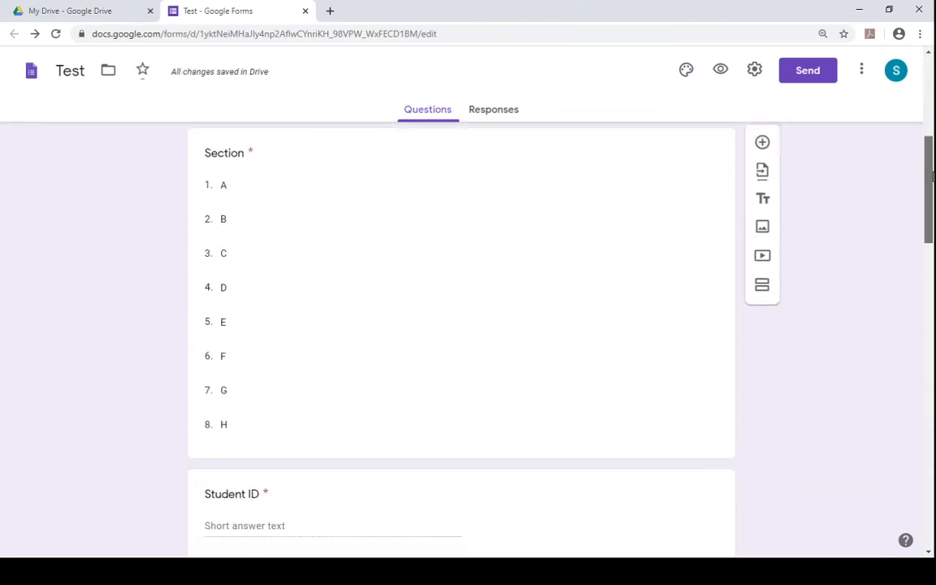
{"action": "left_click_drag", "start_coordinate": [933, 268], "coordinate": [933, 457]}
{"action": "scroll", "coordinate": [920, 432], "scroll_direction": "up", "scroll_amount": 2}
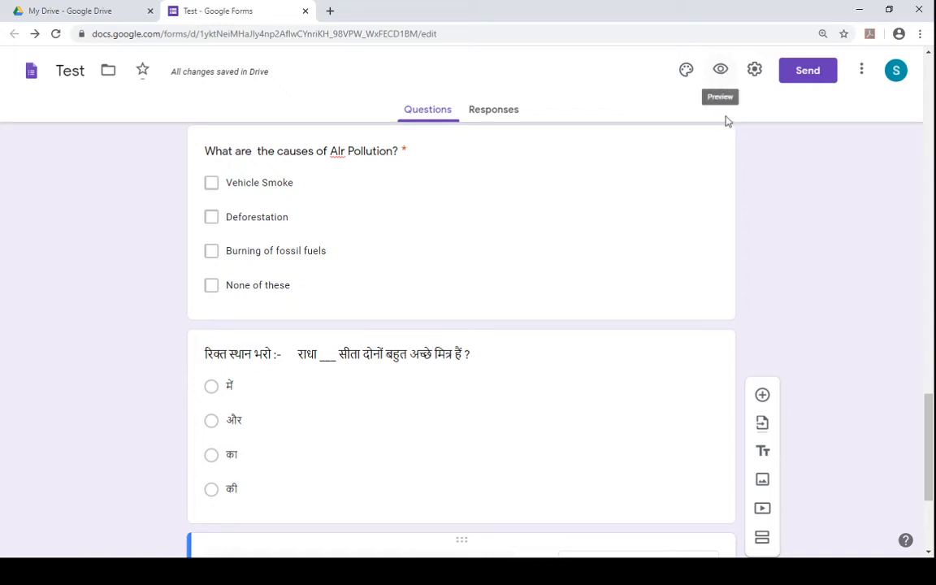
{"action": "left_click", "coordinate": [727, 84]}
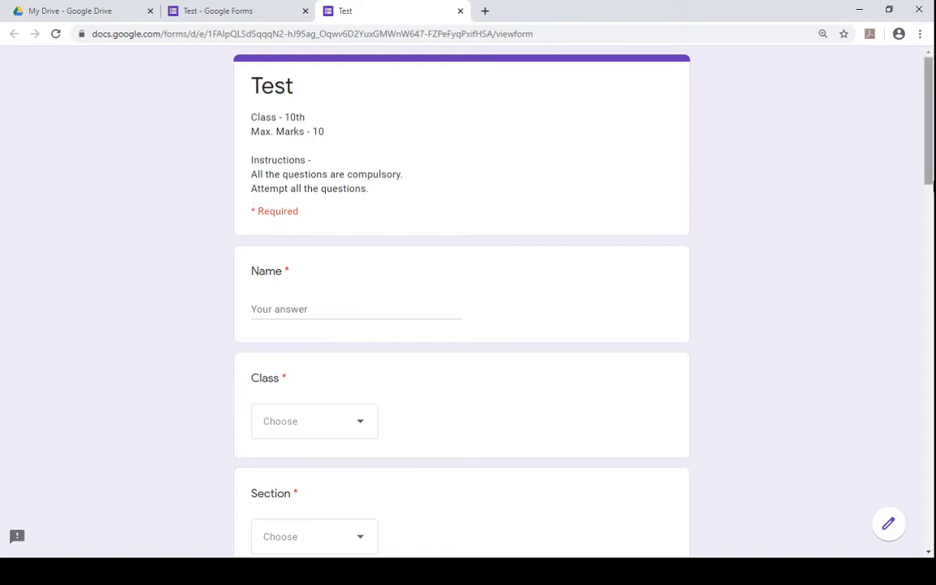
{"action": "scroll", "coordinate": [933, 213], "scroll_direction": "down", "scroll_amount": 2}
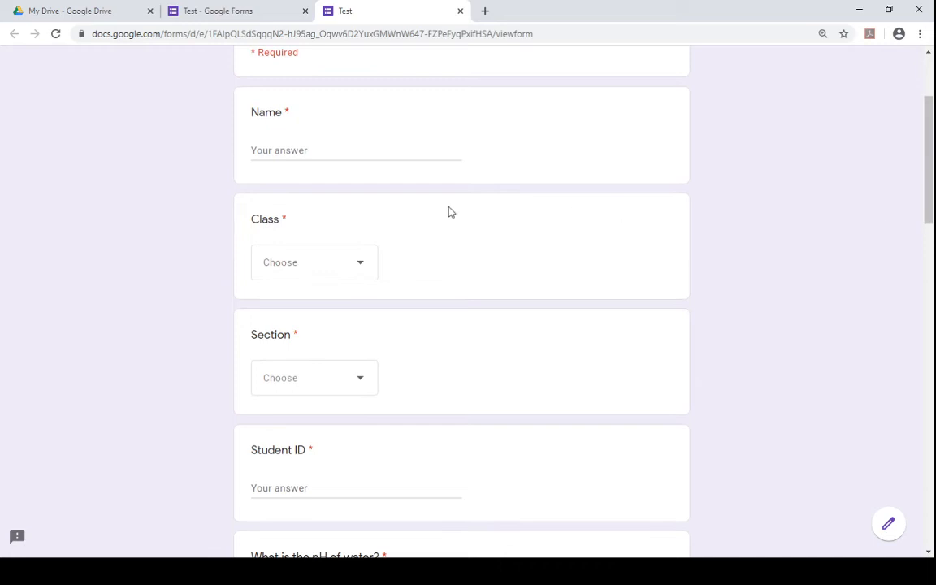
- Fill in a student's full name in the preview's Name field
{"action": "left_click", "coordinate": [274, 150]}
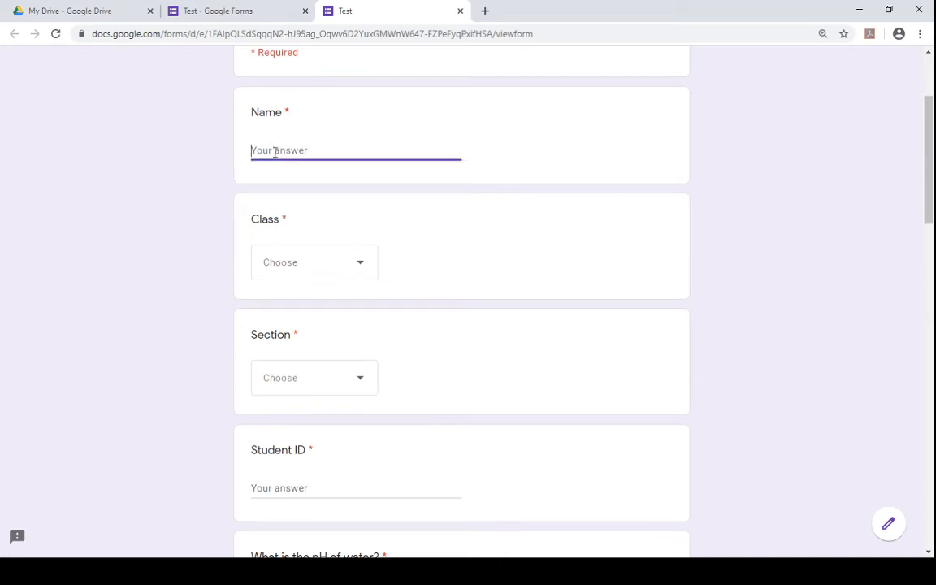
{"action": "type", "text": "An"}
{"action": "key", "text": "BackSpace"}
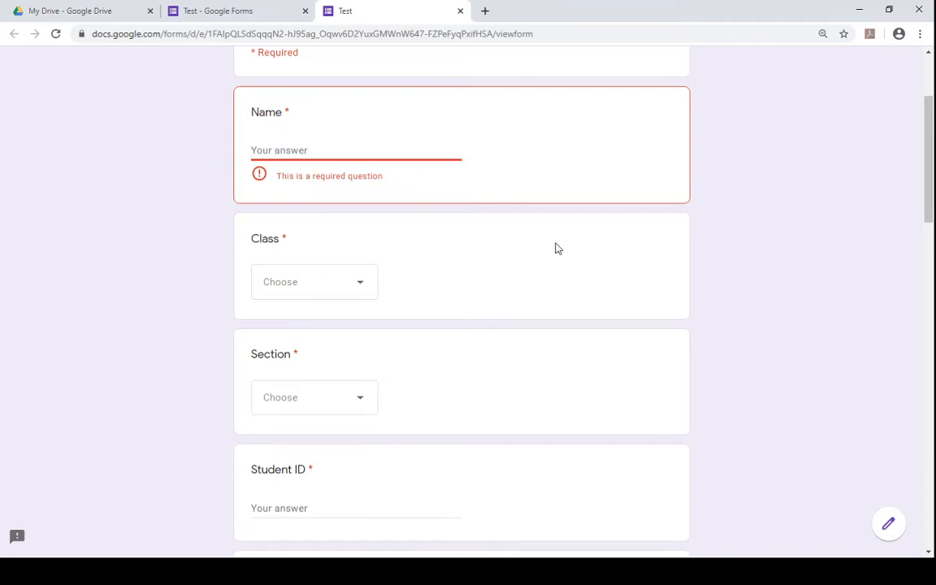
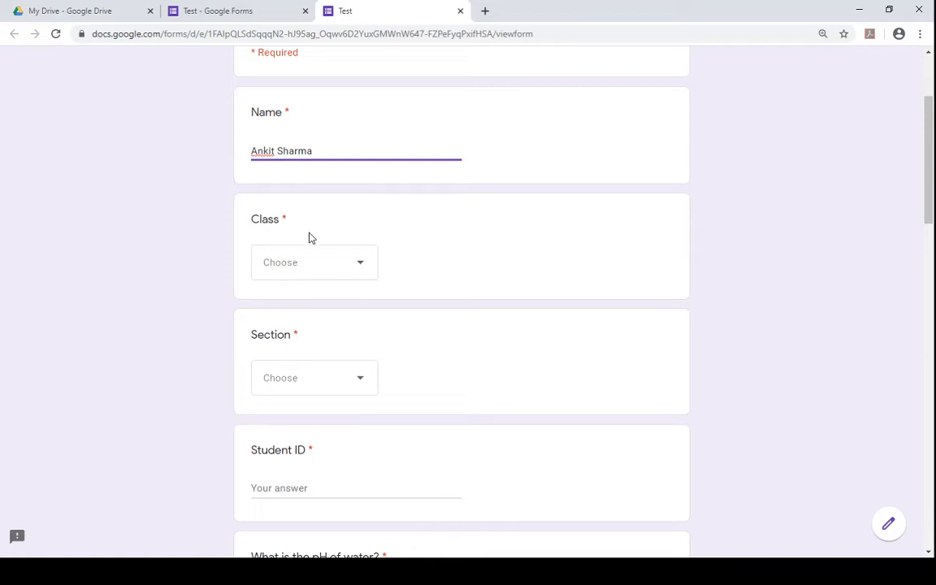
- Choose 10 as the Class in the preview
{"action": "left_click", "coordinate": [325, 271]}
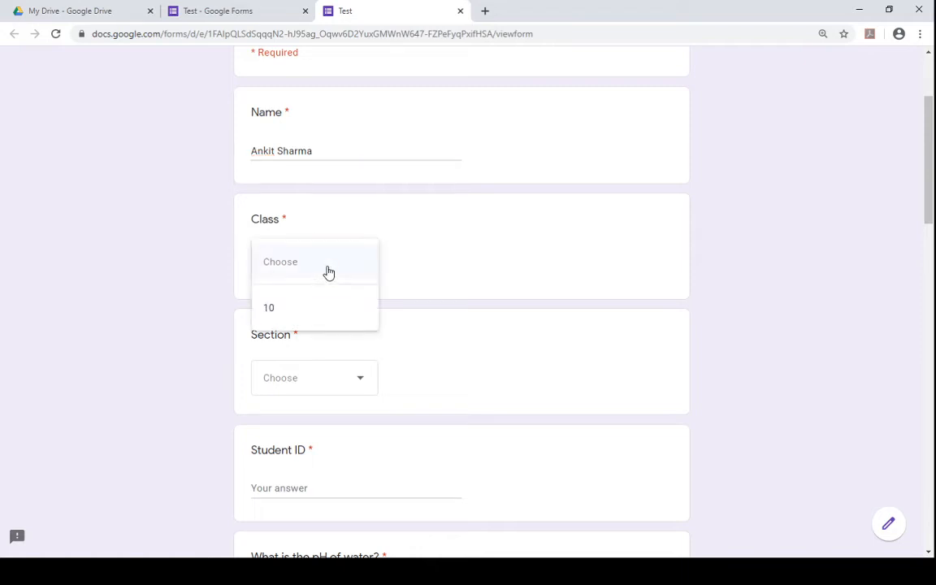
{"action": "left_click", "coordinate": [481, 230]}
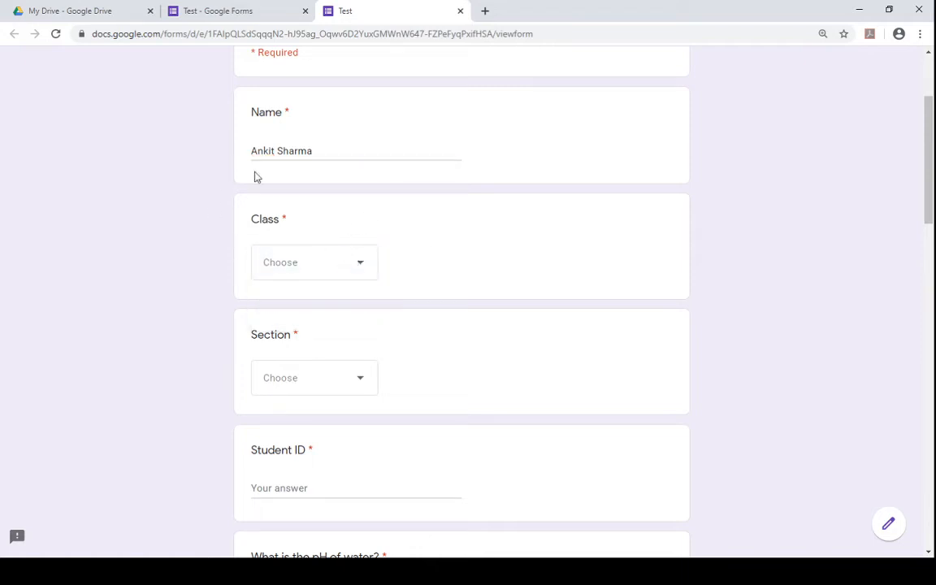
{"action": "left_click", "coordinate": [343, 265]}
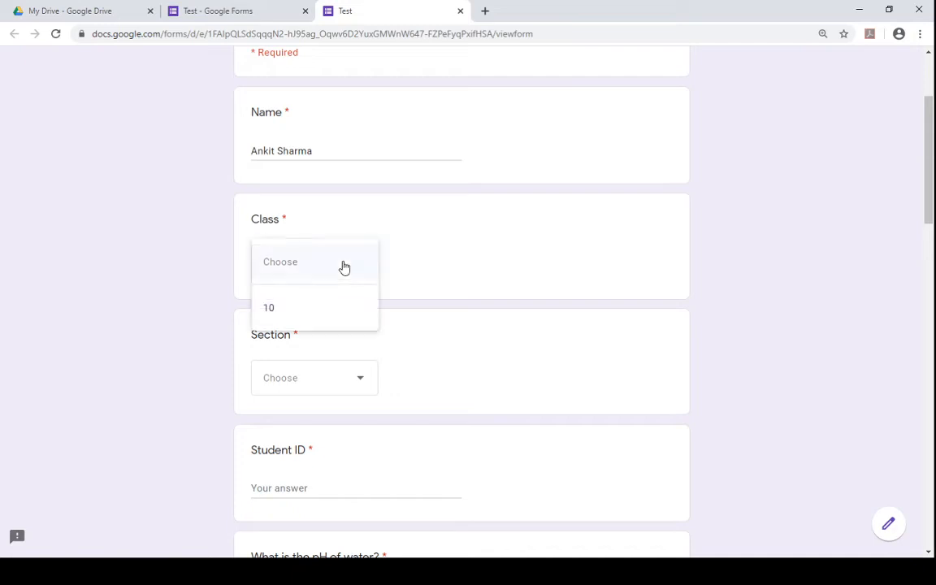
{"action": "left_click", "coordinate": [289, 312]}
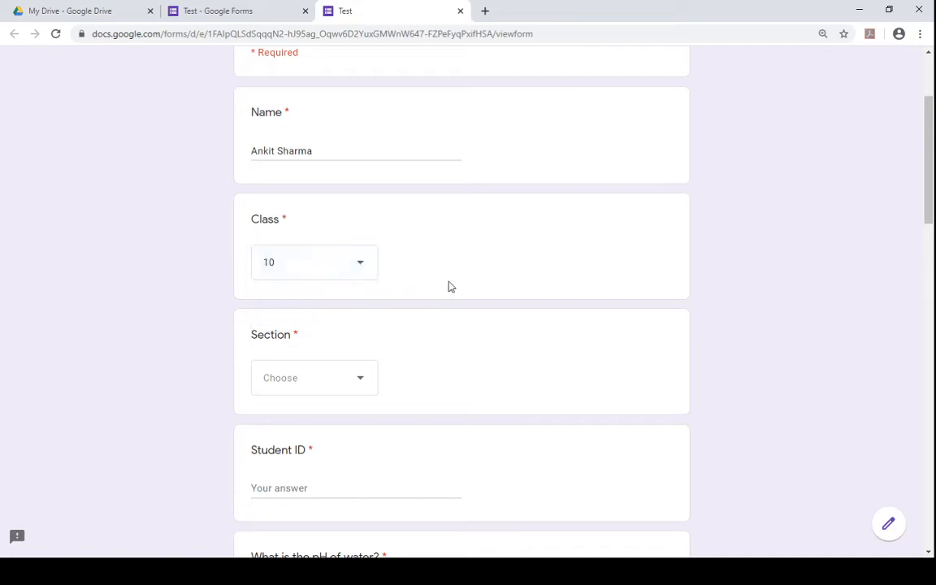
- Choose C as the Section in the preview
{"action": "scroll", "coordinate": [451, 286], "scroll_direction": "down", "scroll_amount": 2}
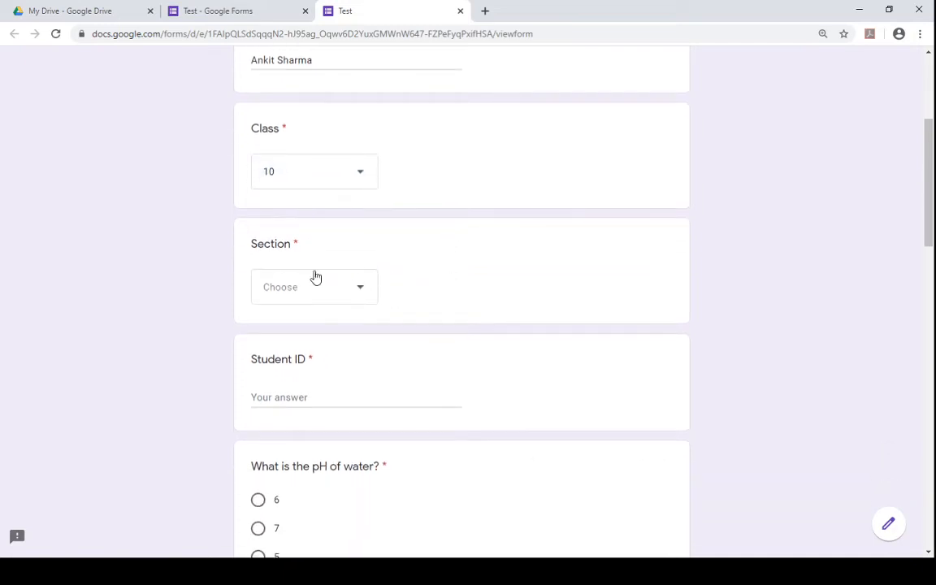
{"action": "left_click", "coordinate": [345, 300]}
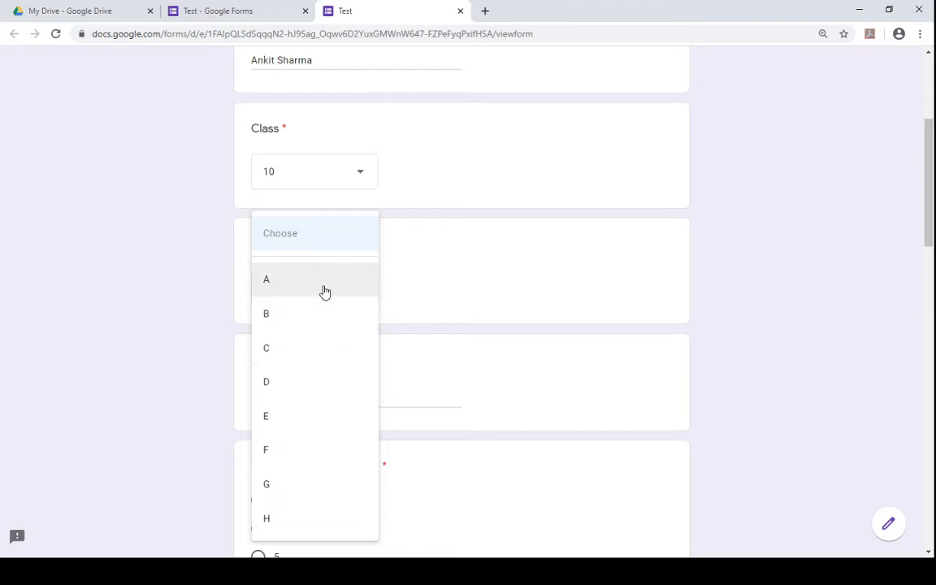
{"action": "left_click", "coordinate": [325, 362]}
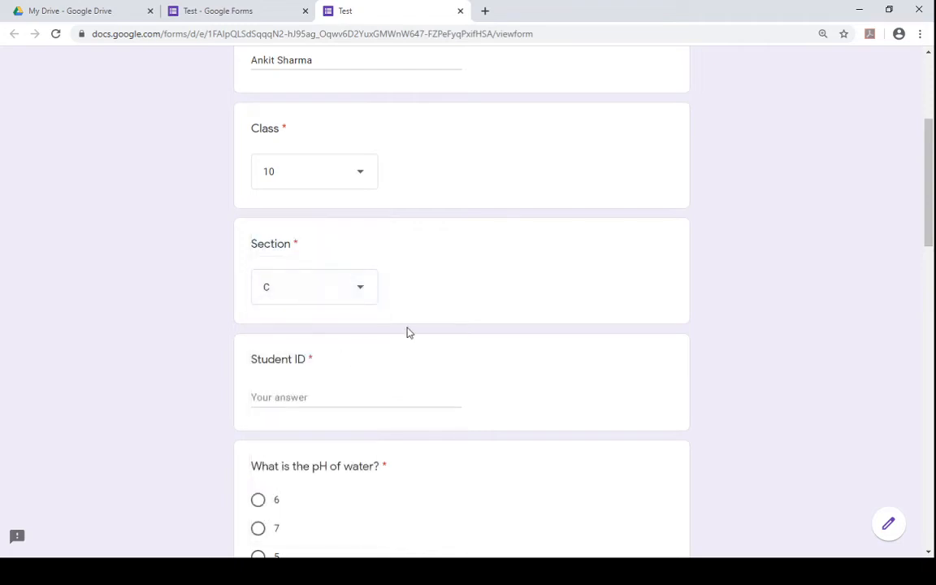
- Enter a student ID number in the Student ID field
{"action": "scroll", "coordinate": [408, 333], "scroll_direction": "down", "scroll_amount": 1}
{"action": "left_click", "coordinate": [349, 313]}
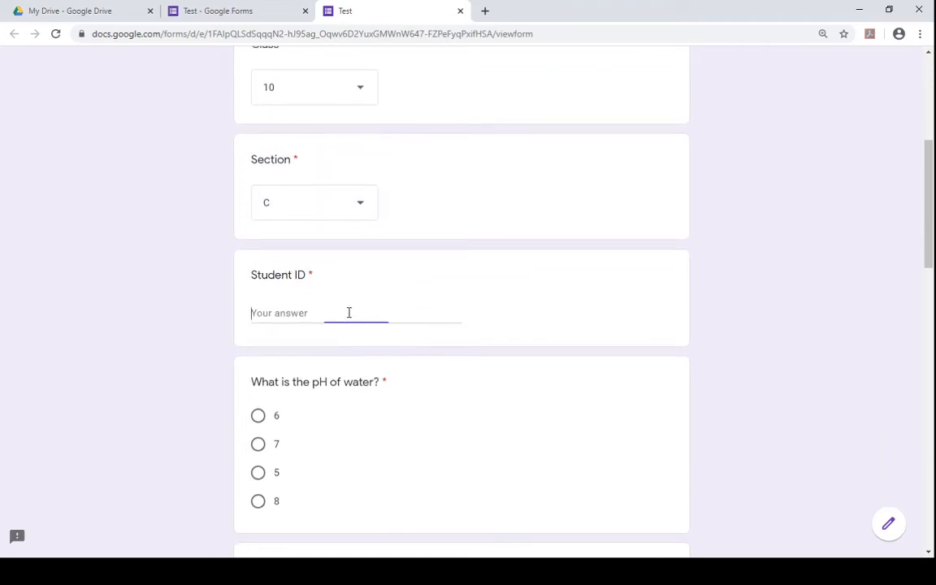
{"action": "type", "text": "20194567"}
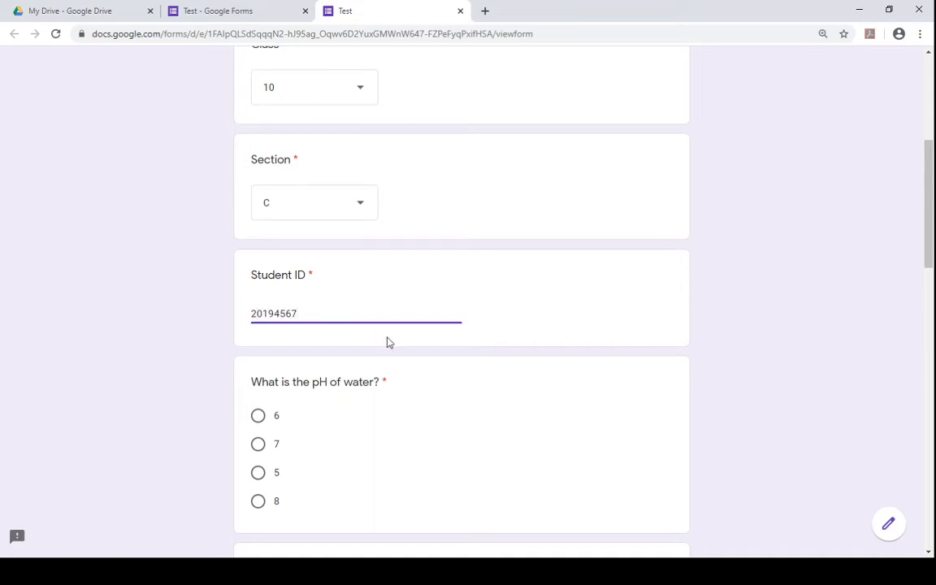
- Answer the pH of water question with 7
{"action": "scroll", "coordinate": [387, 342], "scroll_direction": "down", "scroll_amount": 2}
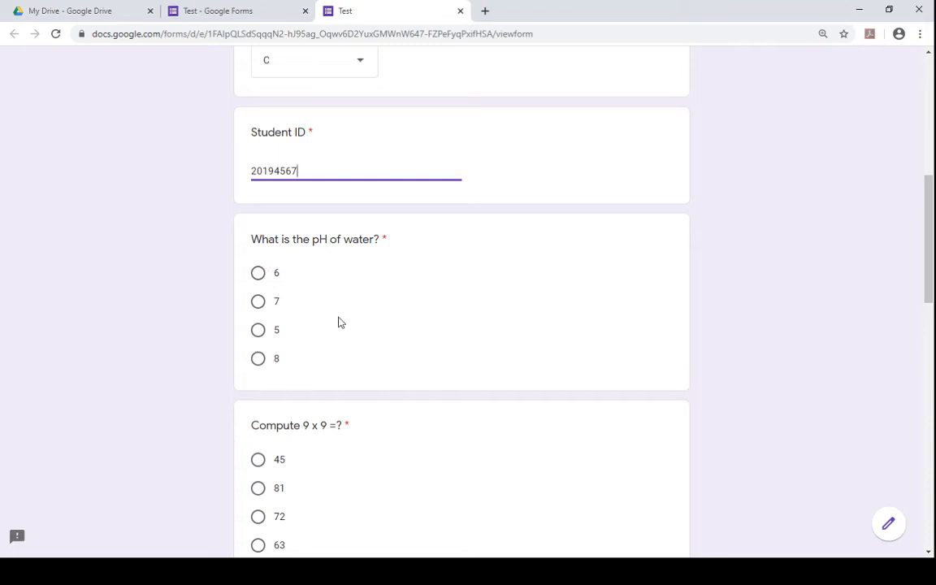
{"action": "left_click", "coordinate": [259, 309]}
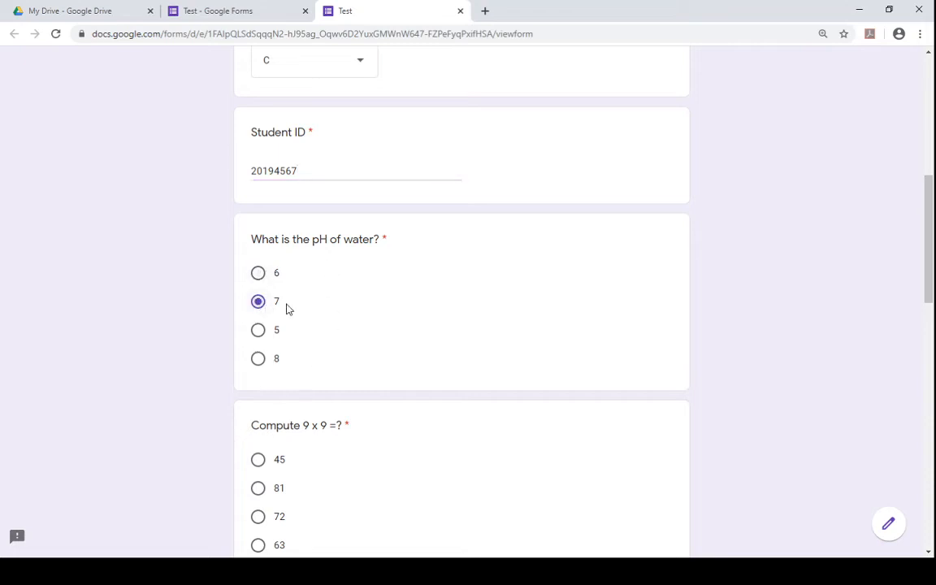
{"action": "left_click", "coordinate": [259, 273]}
{"action": "left_click", "coordinate": [258, 309]}
{"action": "left_click", "coordinate": [257, 331]}
{"action": "left_click", "coordinate": [260, 304]}
- Answer the Compute 9 x 9 question with 81
{"action": "scroll", "coordinate": [360, 319], "scroll_direction": "down", "scroll_amount": 2}
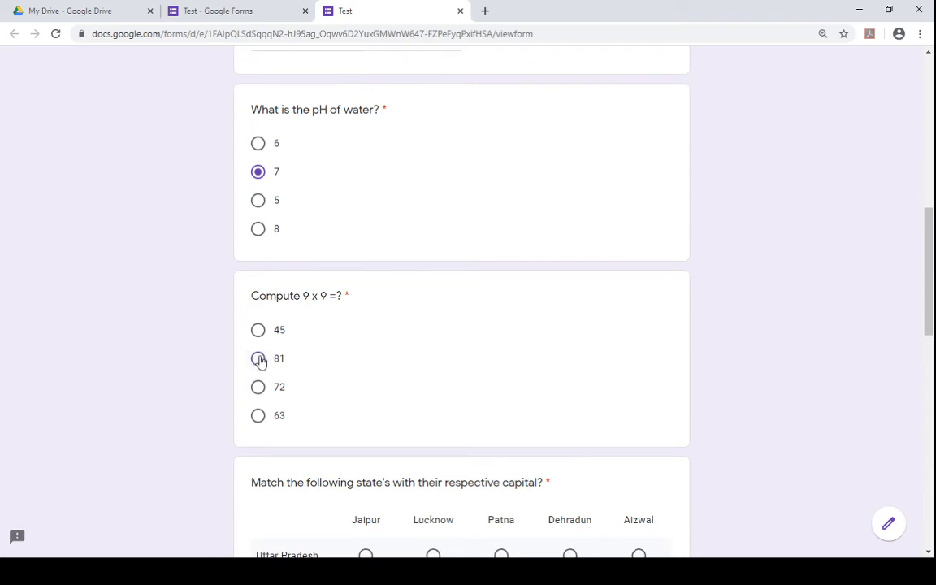
{"action": "left_click", "coordinate": [259, 359]}
- Match Uttar Pradesh to Lucknow, Rajasthan to Jaipur, Punjab to Patna and Uttarakhand to Dehradun in the grid question
{"action": "scroll", "coordinate": [394, 373], "scroll_direction": "down", "scroll_amount": 4}
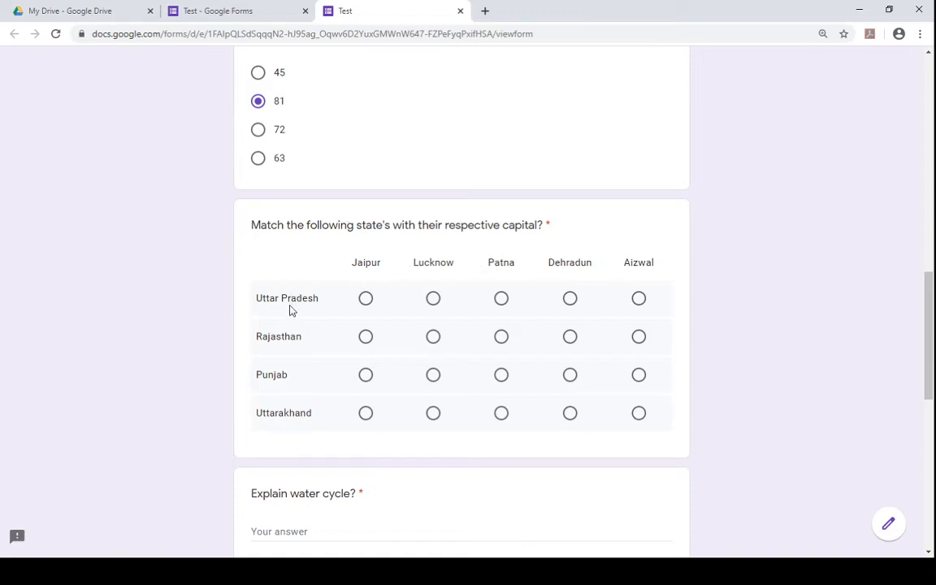
{"action": "left_click", "coordinate": [433, 298]}
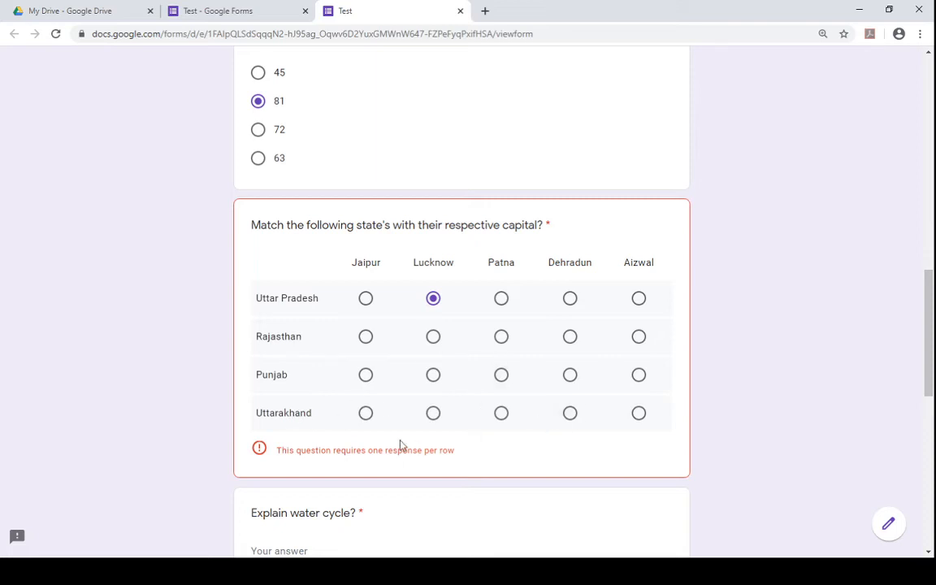
{"action": "left_click", "coordinate": [368, 338]}
{"action": "left_click", "coordinate": [569, 414]}
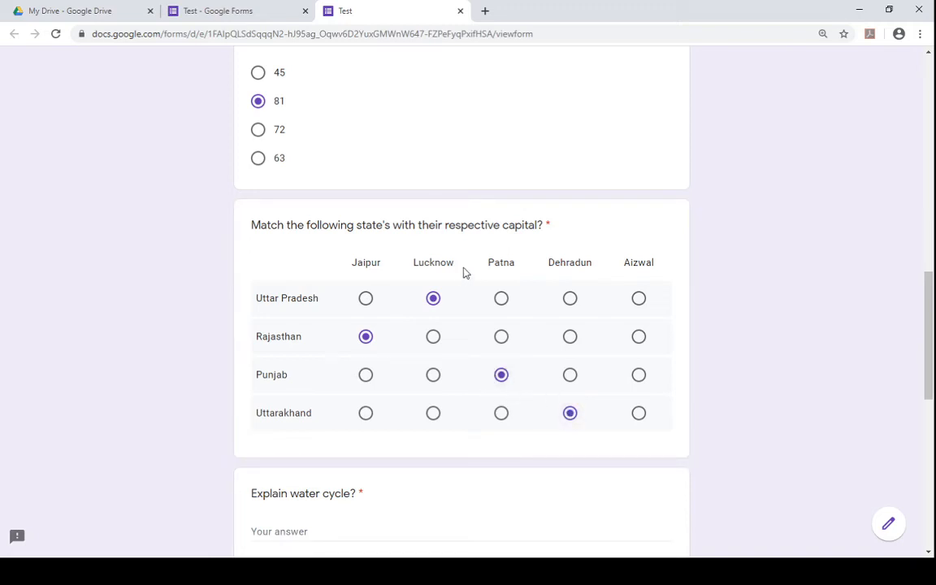
- Switch back to the form editor tab
{"action": "left_click", "coordinate": [245, 5]}
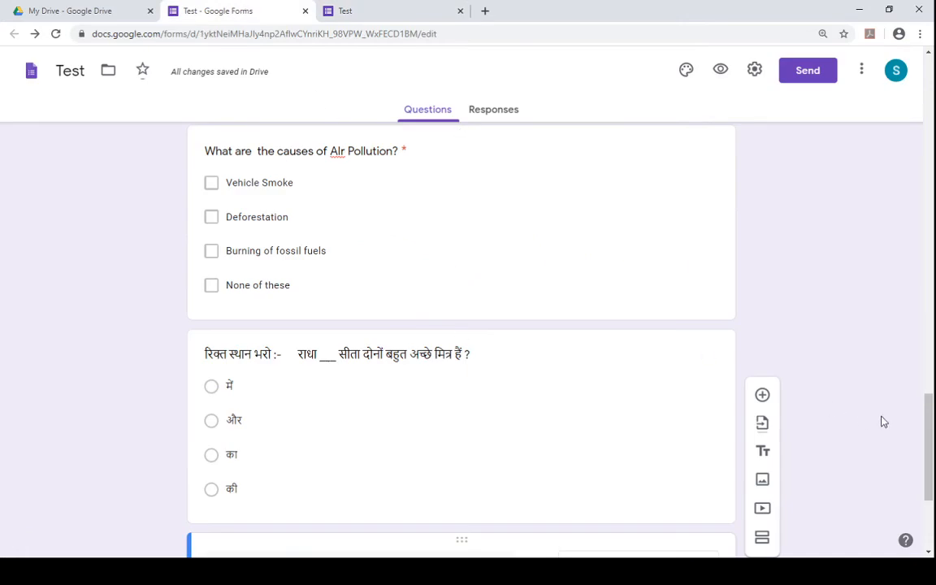
- Rename the Patna column of the state-capital grid question to Chandigarh
{"action": "left_click_drag", "start_coordinate": [929, 451], "coordinate": [932, 363]}
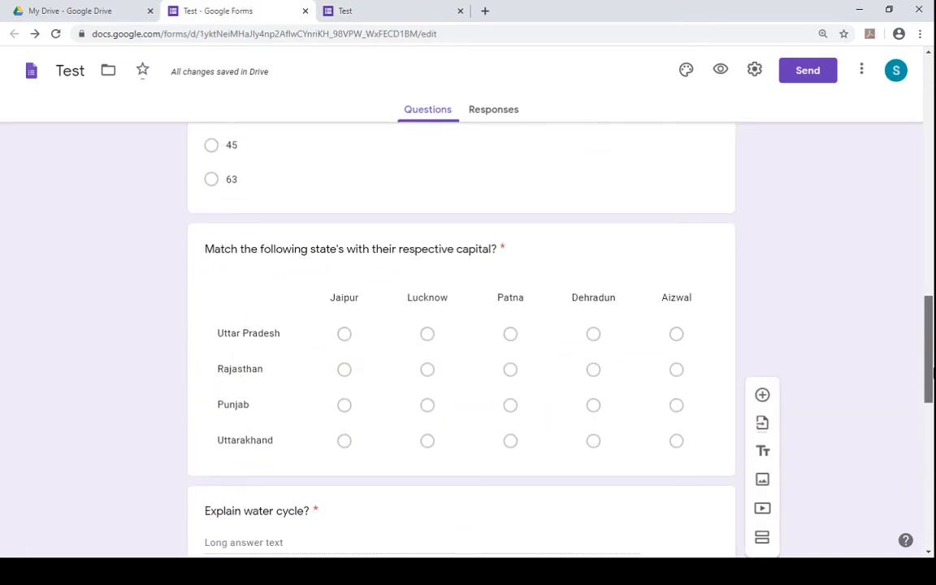
{"action": "left_click", "coordinate": [283, 414]}
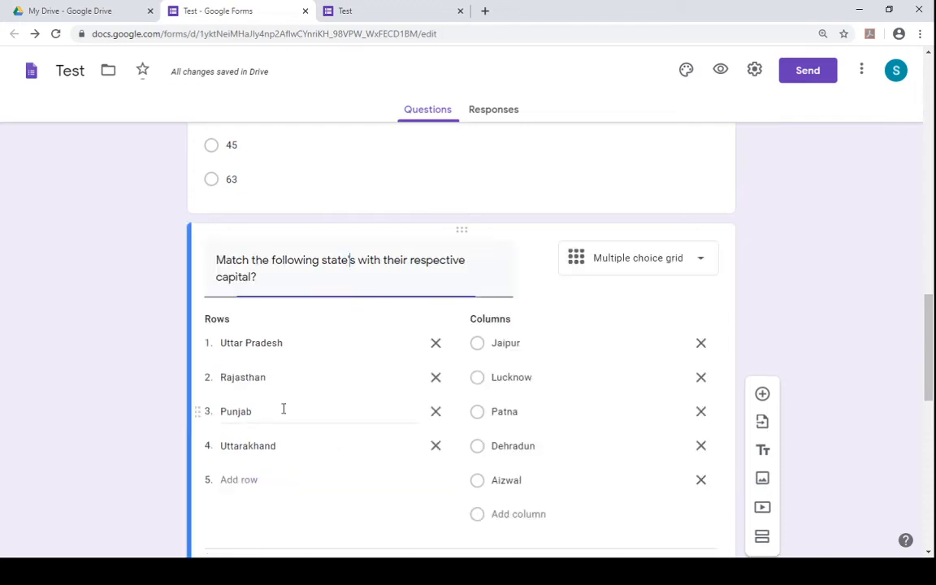
{"action": "double_click", "coordinate": [522, 413]}
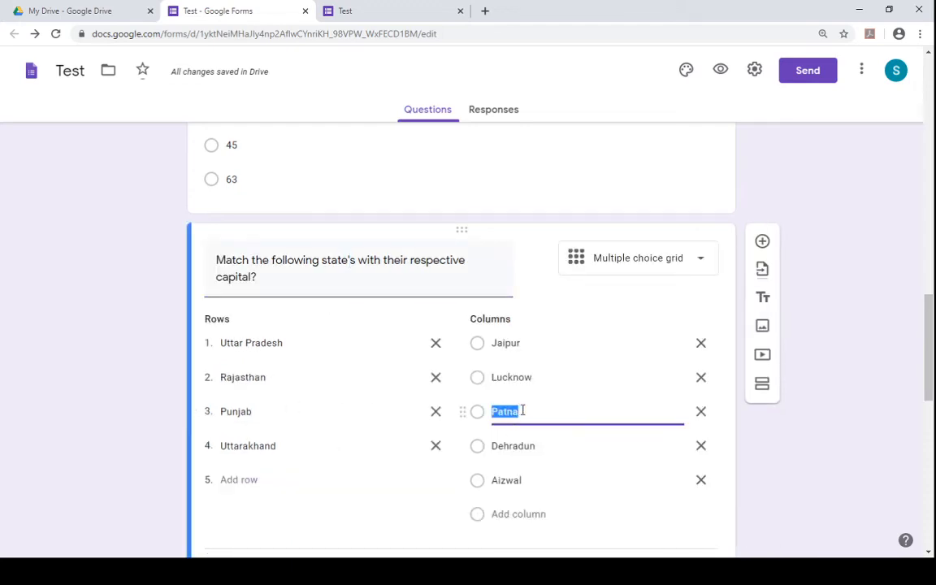
{"action": "type", "text": "Chandigarh"}
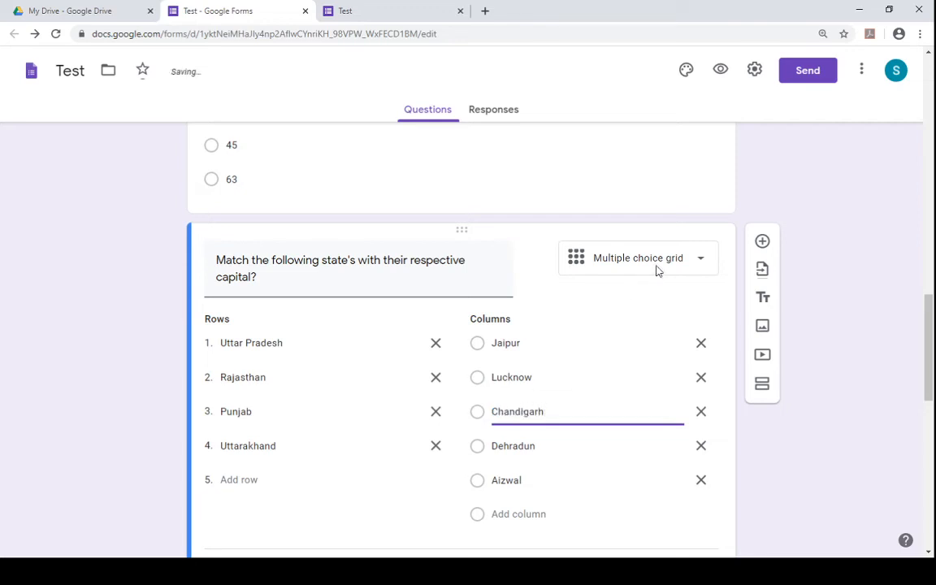
- Open a fresh preview of the form and close the duplicate preview tab
{"action": "left_click", "coordinate": [720, 71]}
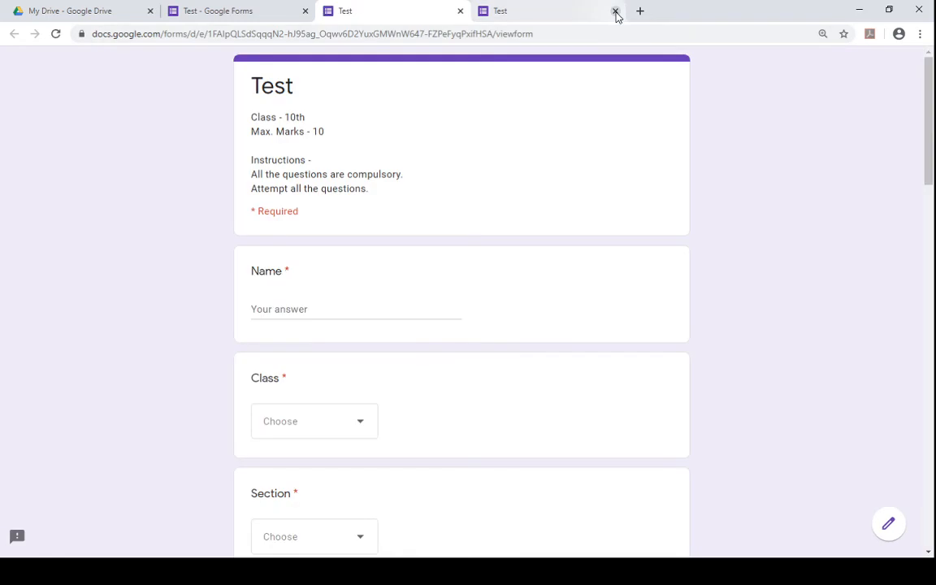
{"action": "left_click", "coordinate": [605, 11]}
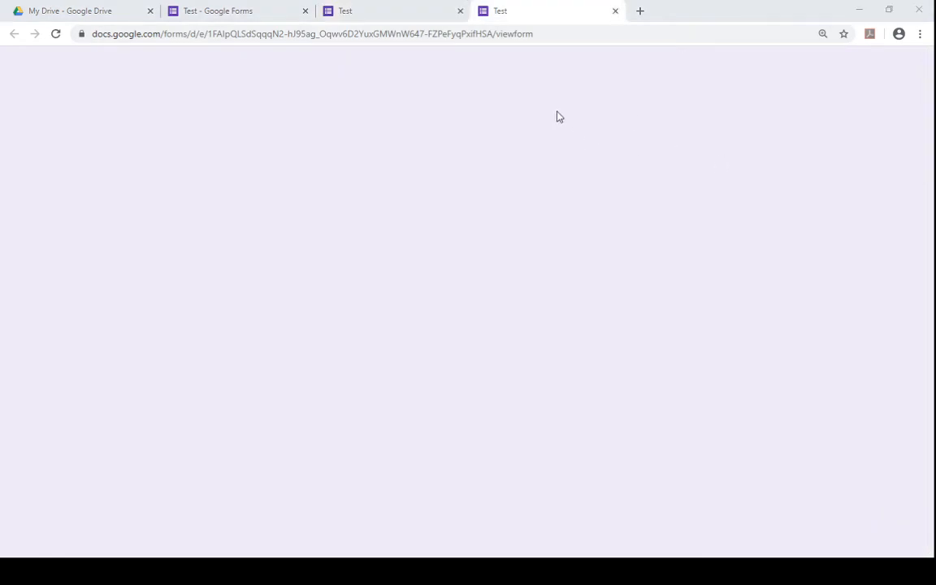
{"action": "key", "text": "ctrl+w"}
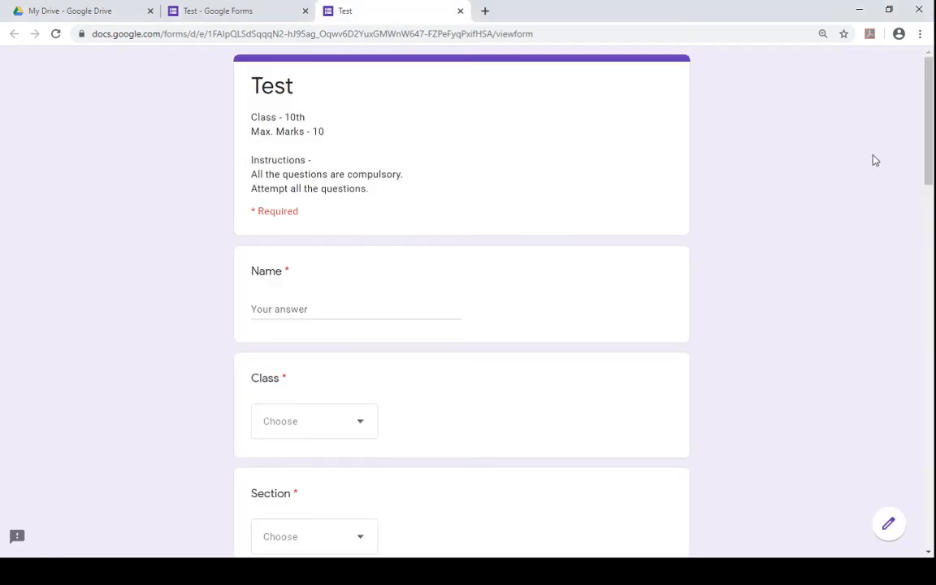
- Match Punjab to Chandigarh, Uttar Pradesh to Lucknow, Rajasthan to Jaipur and Uttarakhand to Dehradun in the grid question
{"action": "left_click_drag", "start_coordinate": [929, 163], "coordinate": [932, 367]}
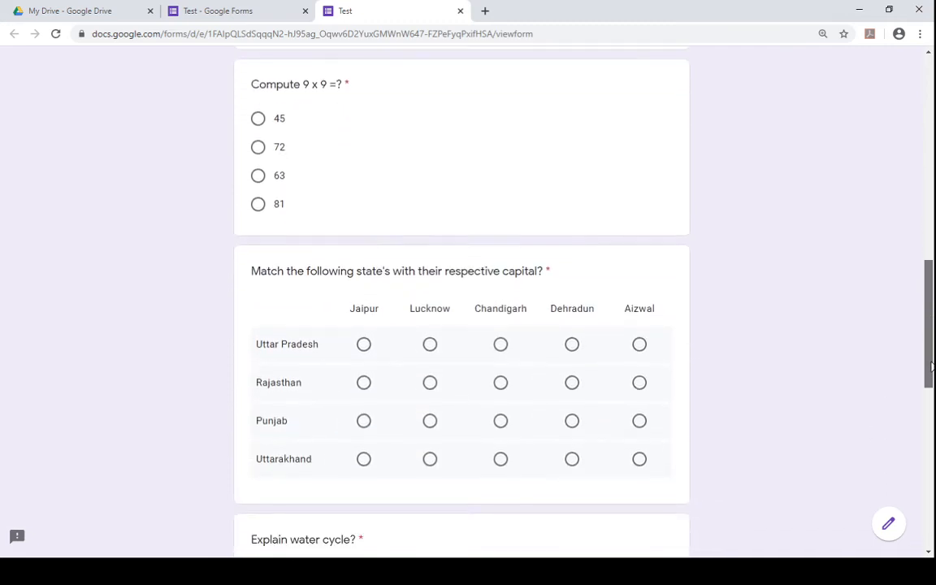
{"action": "left_click", "coordinate": [495, 426]}
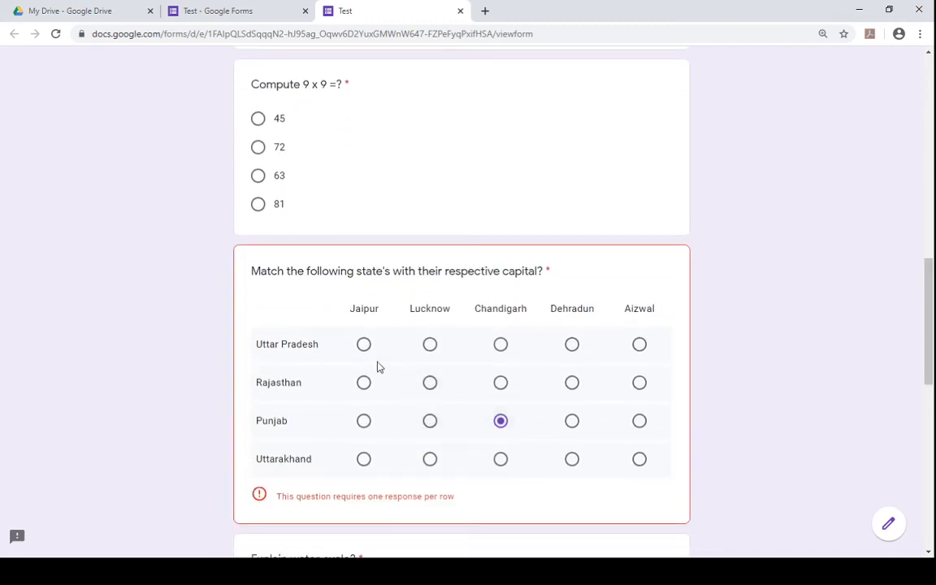
{"action": "left_click", "coordinate": [428, 348]}
{"action": "left_click", "coordinate": [364, 385]}
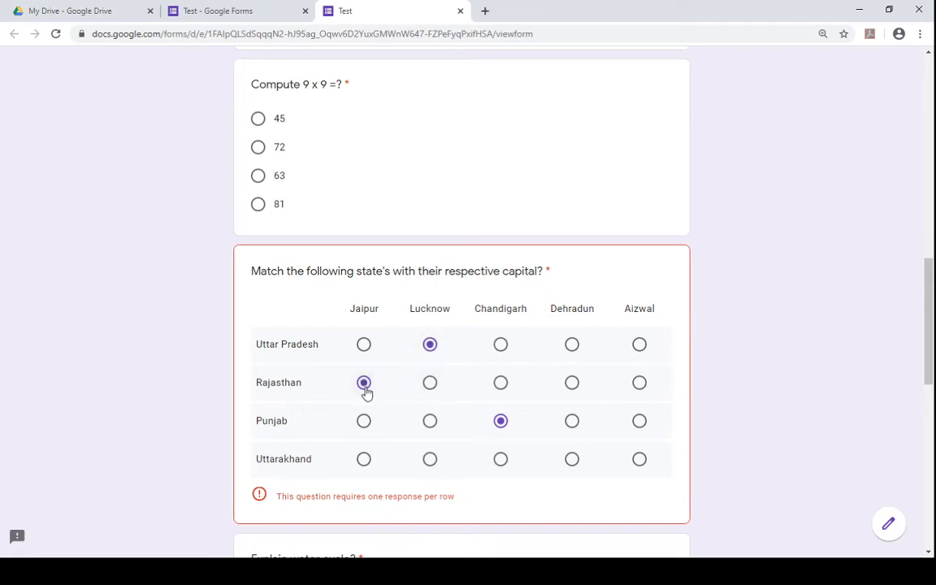
{"action": "left_click", "coordinate": [573, 460]}
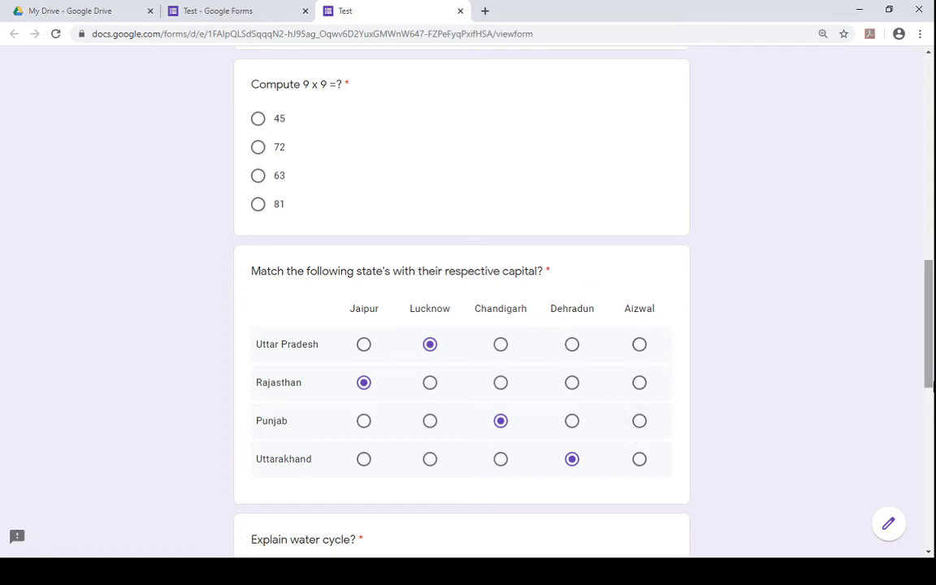
- Answer the Explain water cycle question with "Water cycle consist of evaporation, condensation"
{"action": "scroll", "coordinate": [933, 388], "scroll_direction": "down", "scroll_amount": 2}
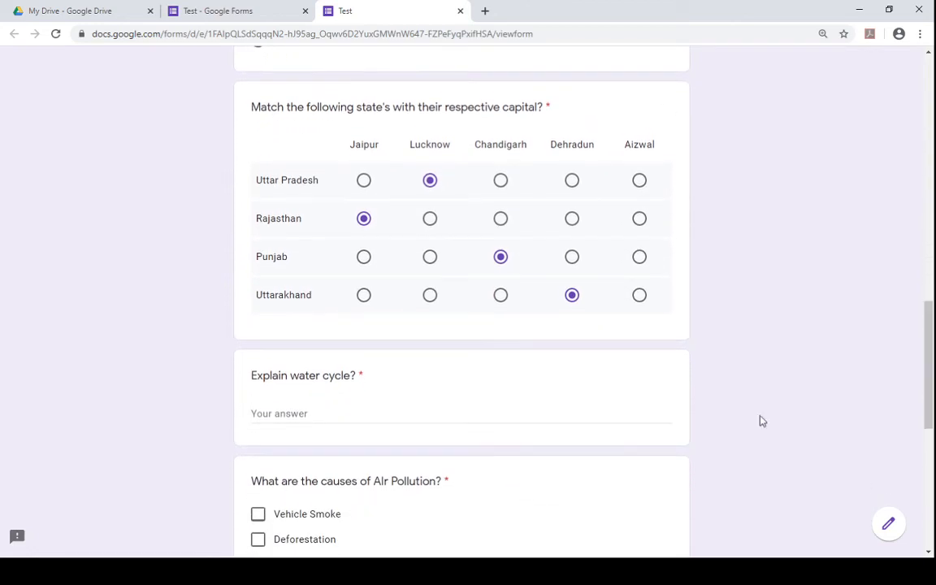
{"action": "left_click", "coordinate": [533, 417]}
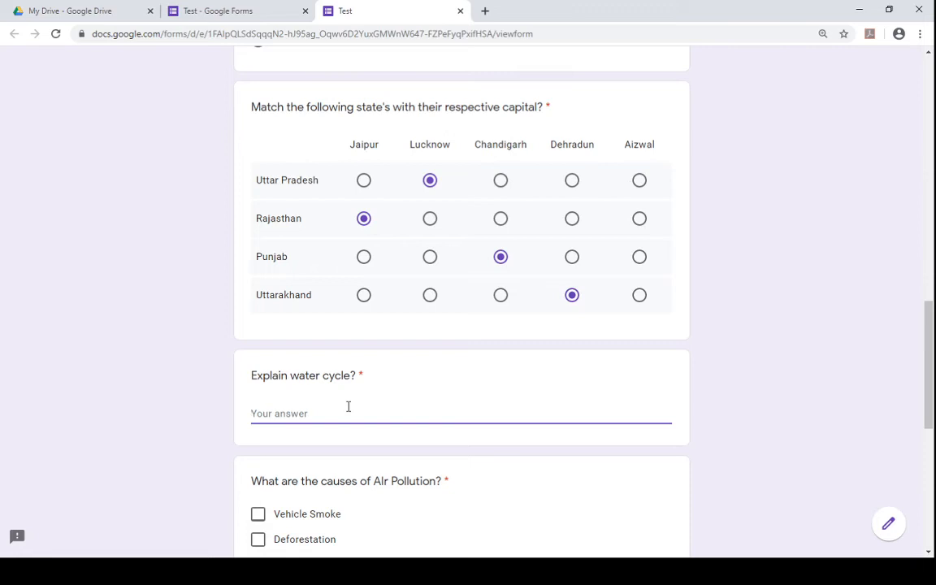
{"action": "type", "text": "E"}
{"action": "key", "text": "BackSpace"}
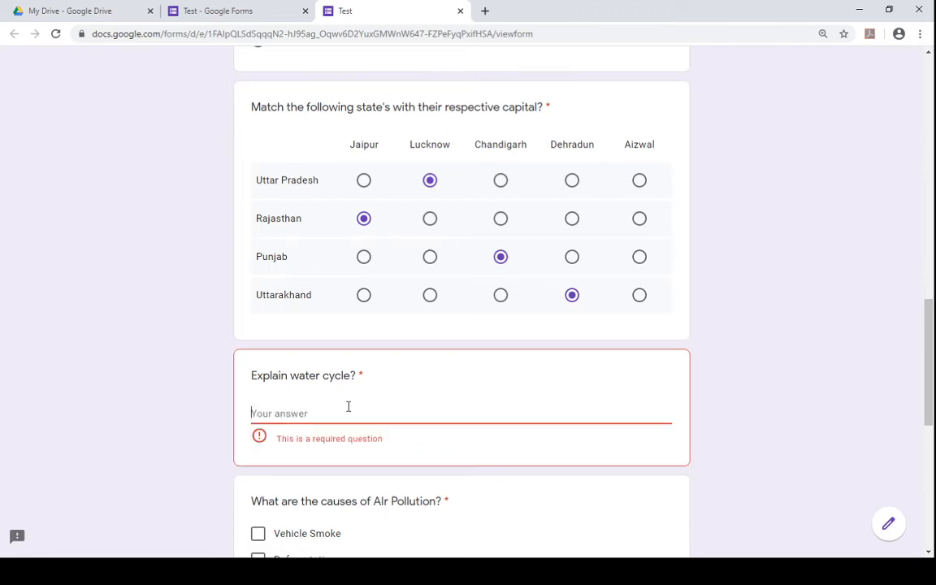
{"action": "type", "text": "Wa"}
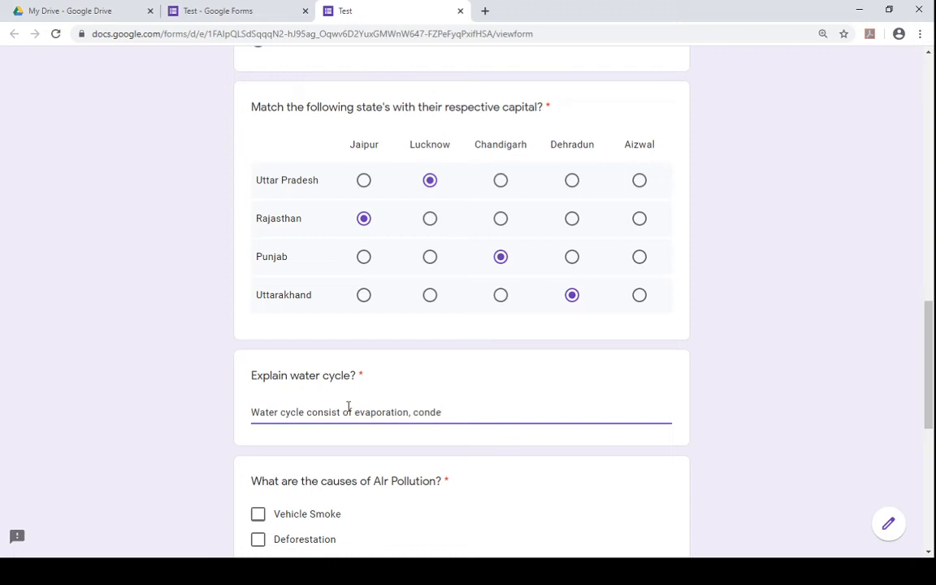
{"action": "type", "text": "nsation"}
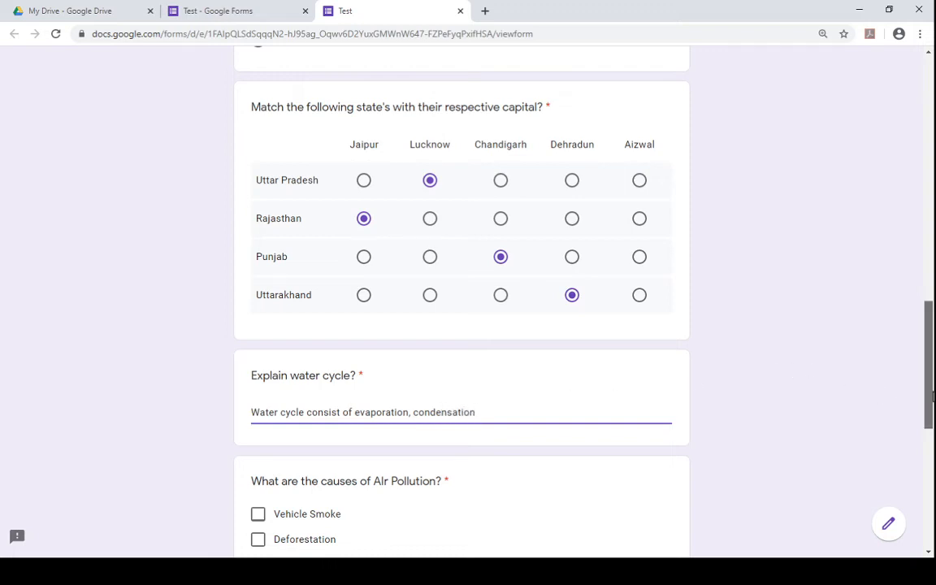
- Tick Vehicle Smoke, Deforestation and Burning of fossil fuels for air pollution, and choose और in the Hindi blank question
{"action": "left_click_drag", "start_coordinate": [933, 396], "coordinate": [933, 461]}
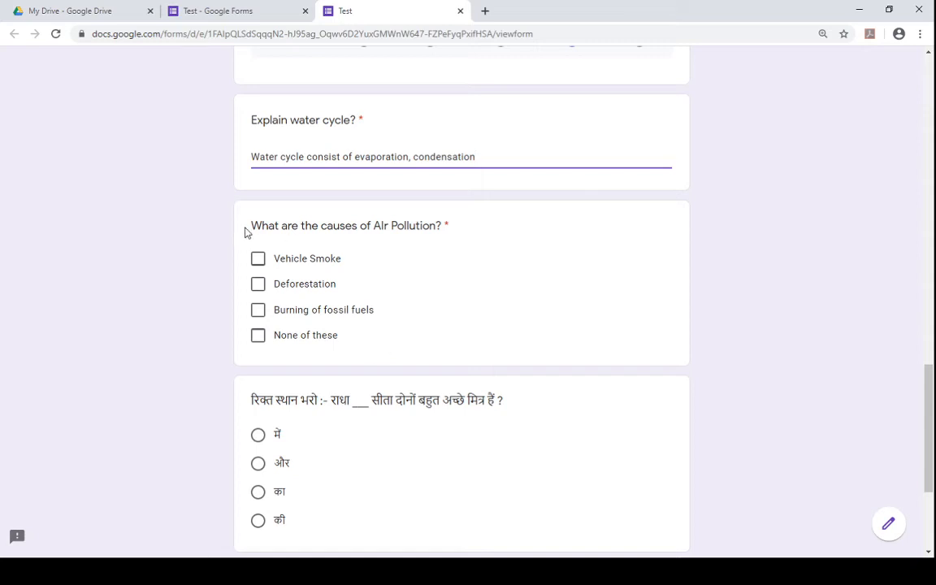
{"action": "left_click", "coordinate": [258, 260]}
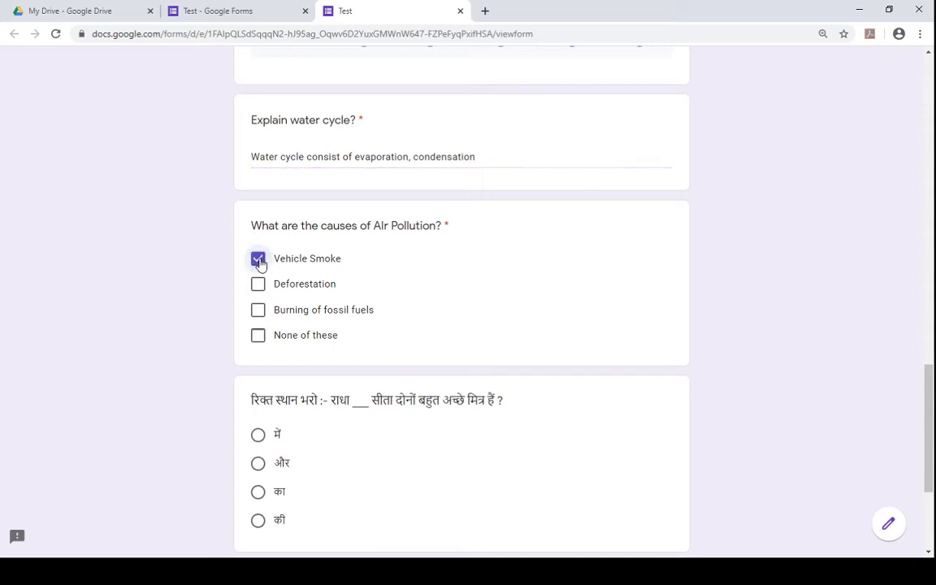
{"action": "left_click", "coordinate": [260, 284]}
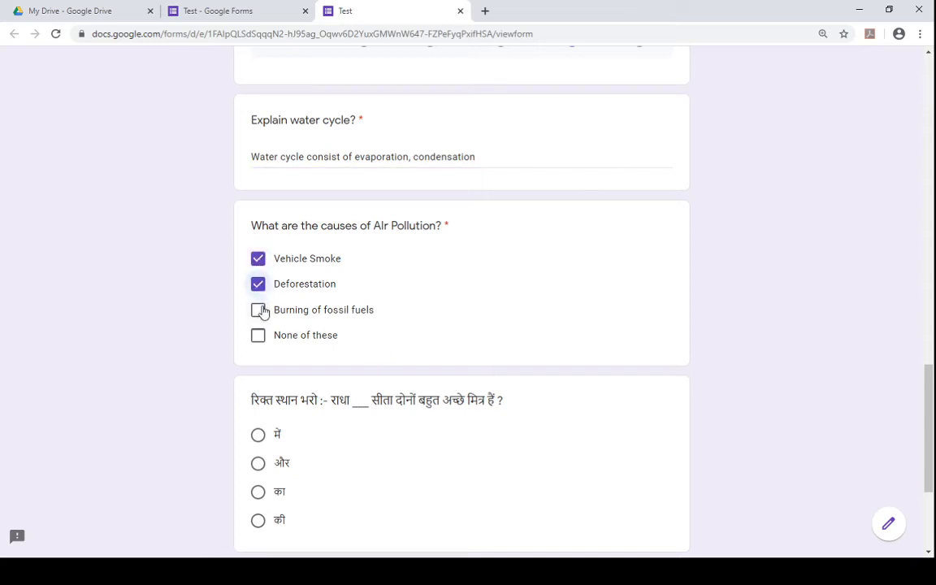
{"action": "left_click", "coordinate": [259, 311]}
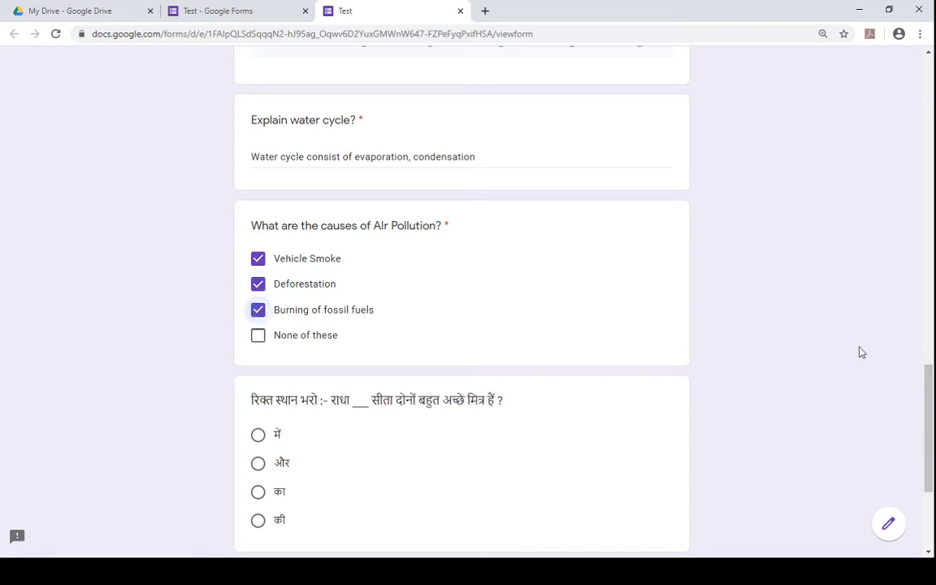
{"action": "scroll", "coordinate": [932, 459], "scroll_direction": "down", "scroll_amount": 2}
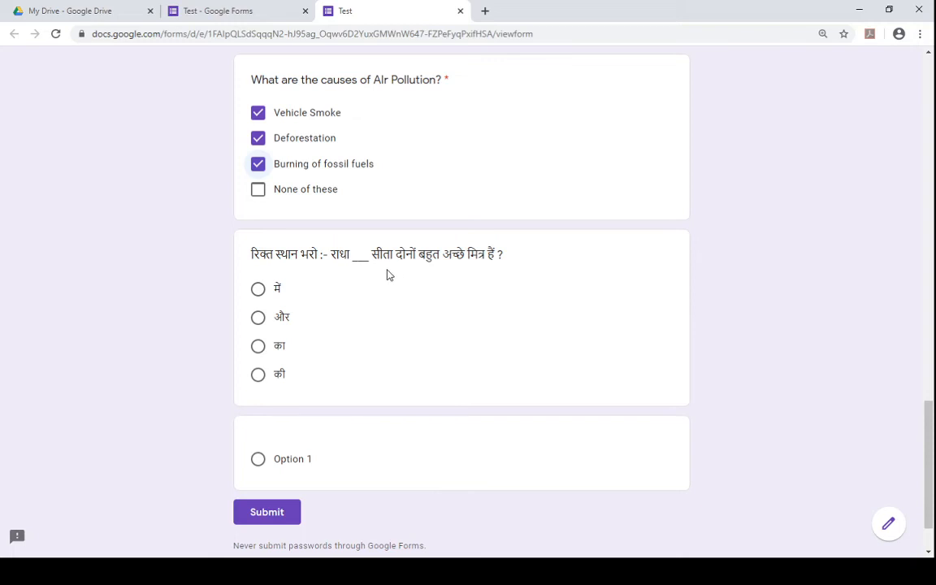
{"action": "left_click", "coordinate": [258, 319]}
- Back in the form editor, title the last multiple choice question "Look at the chart and answer the following"
{"action": "left_click", "coordinate": [193, 10]}
{"action": "scroll", "coordinate": [766, 292], "scroll_direction": "down", "scroll_amount": 10}
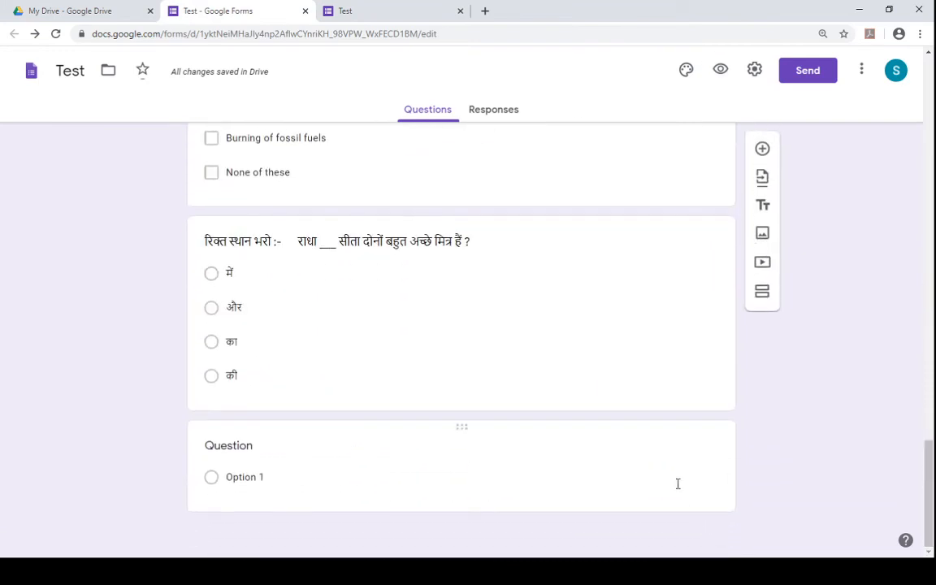
{"action": "left_click", "coordinate": [675, 482]}
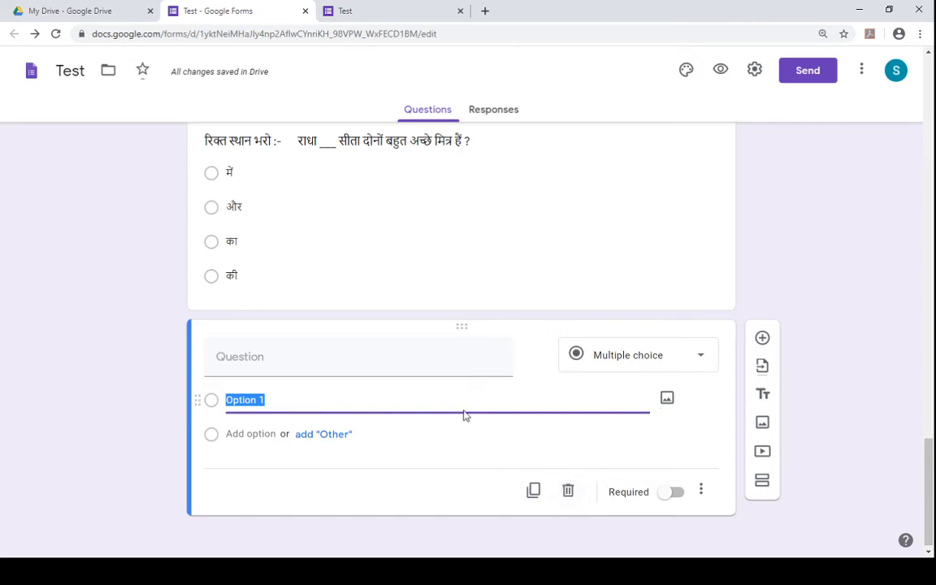
{"action": "left_click", "coordinate": [275, 361]}
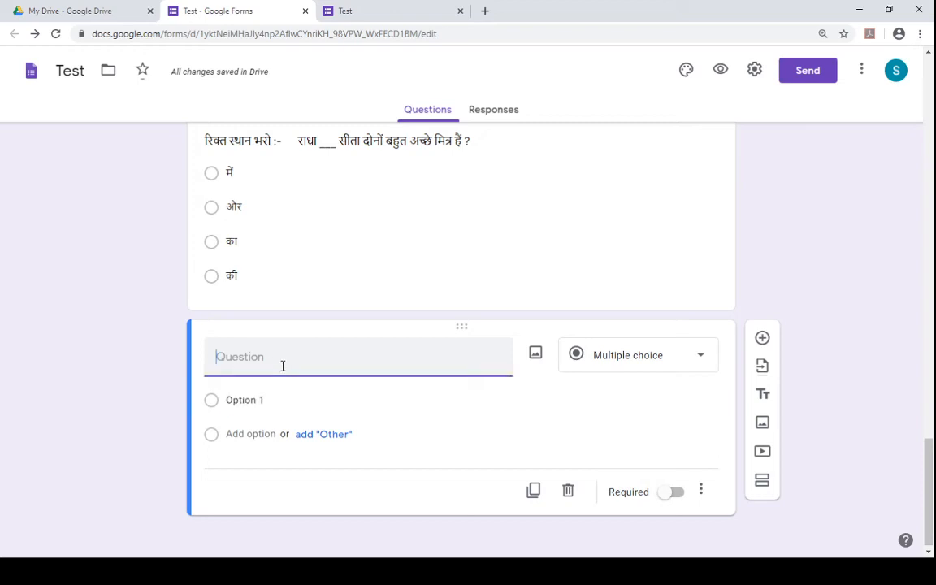
{"action": "type", "text": "W"}
{"action": "key", "text": "BackSpace"}
{"action": "key", "text": "BackSpace"}
{"action": "key", "text": "BackSpace"}
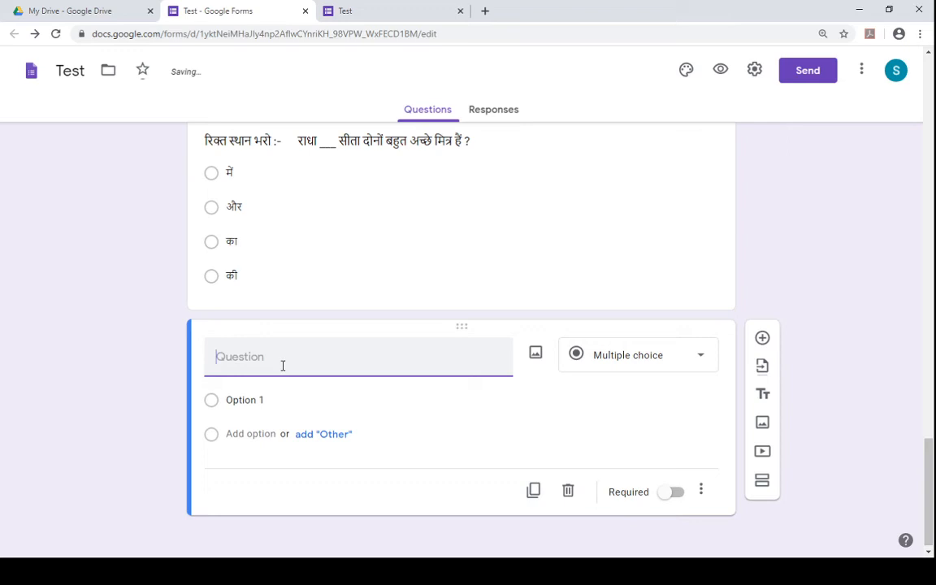
{"action": "type", "text": "Look"}
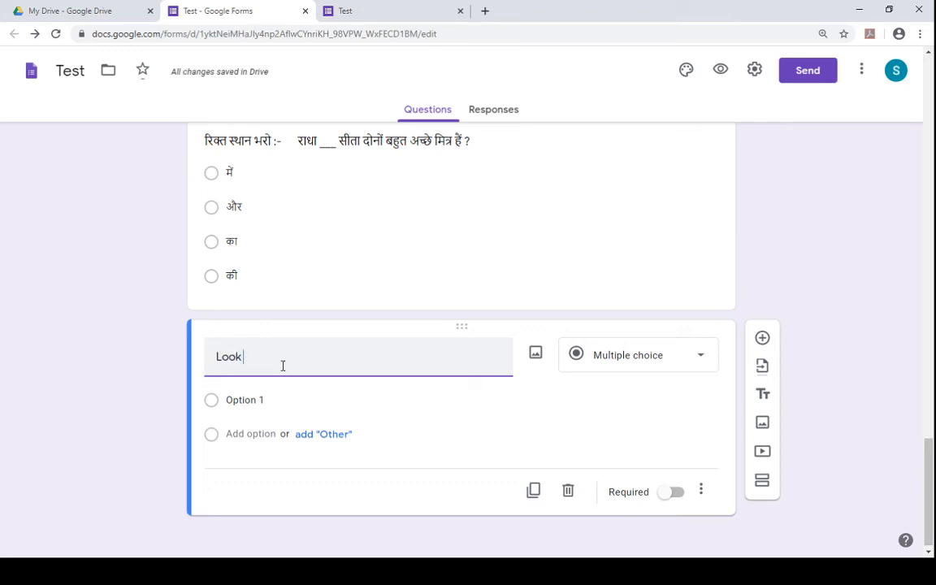
{"action": "type", "text": " at the"}
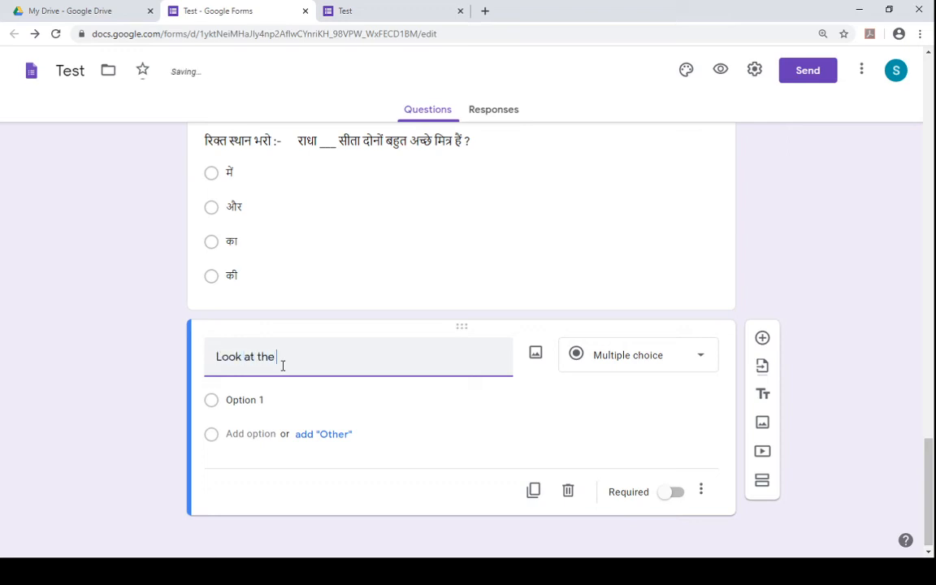
{"action": "type", "text": " chart "}
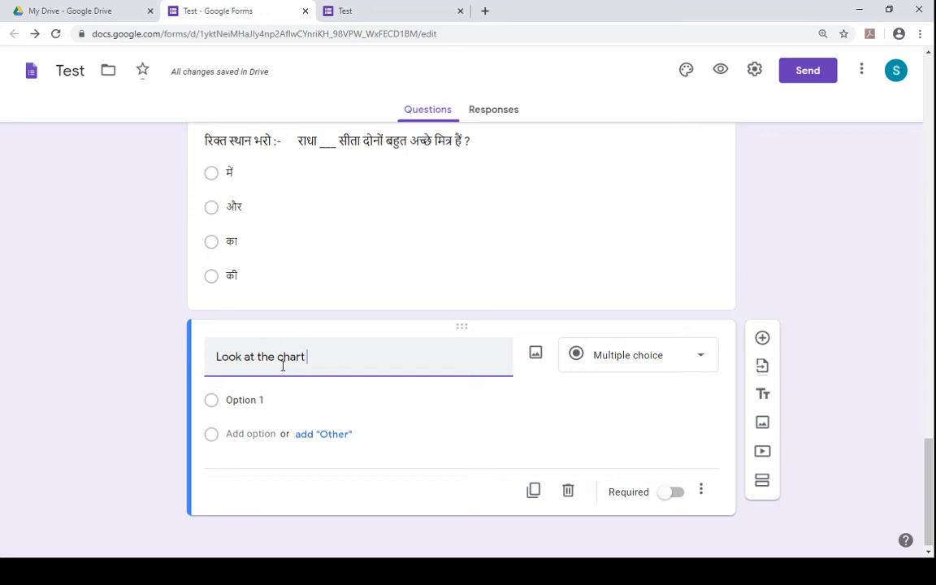
{"action": "type", "text": "and ans"}
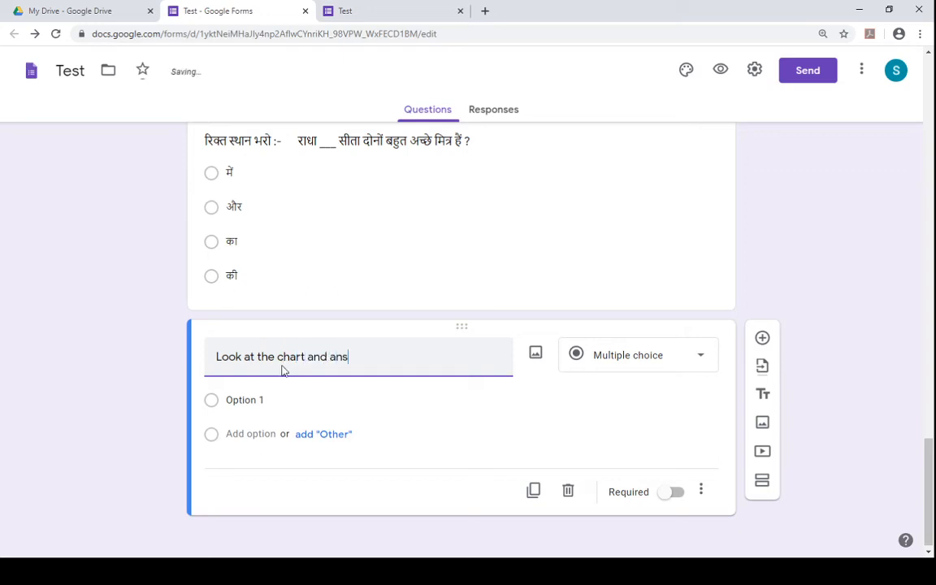
{"action": "type", "text": "wer the "}
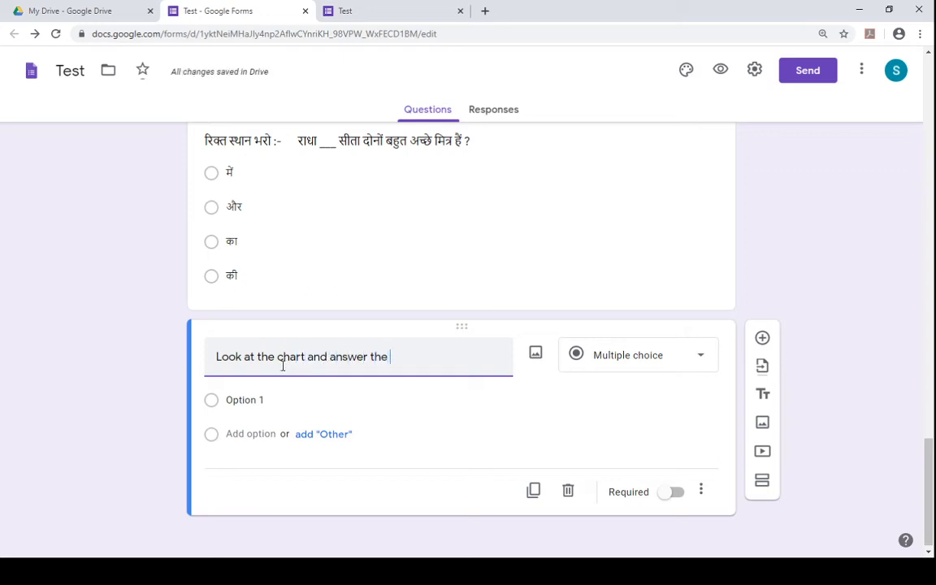
{"action": "type", "text": "followin"}
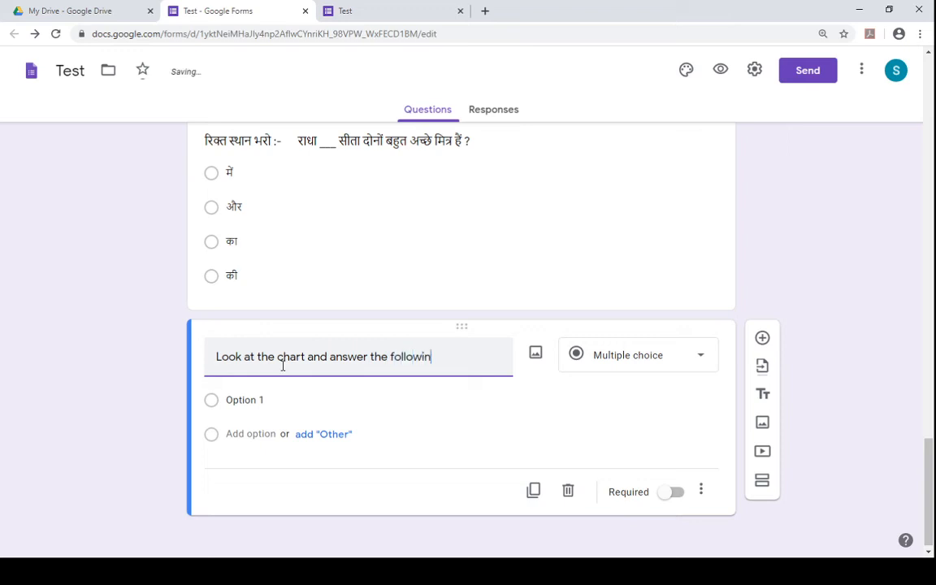
{"action": "type", "text": "g"}
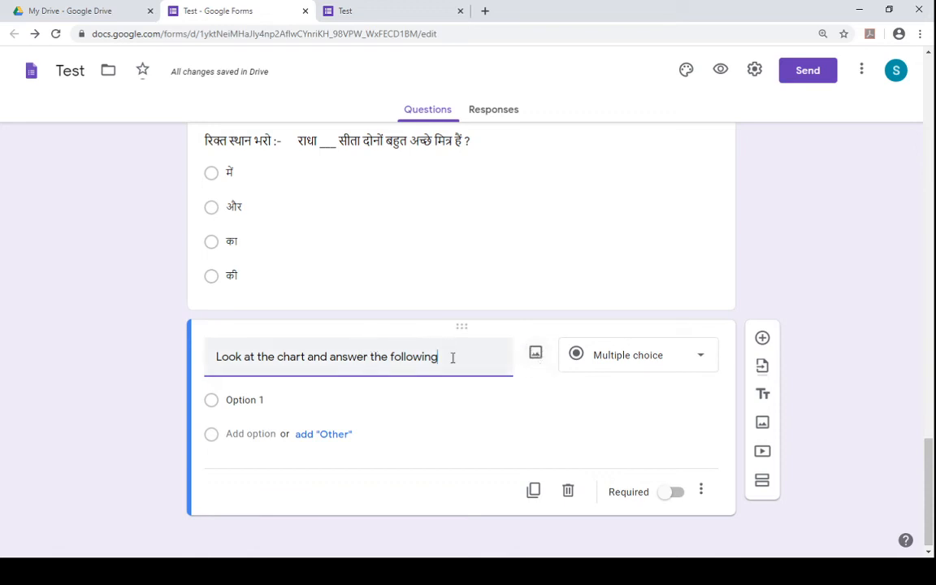
- Insert a pH Scale chart into the chart question by searching Google images for "ph scale"
{"action": "left_click", "coordinate": [538, 356]}
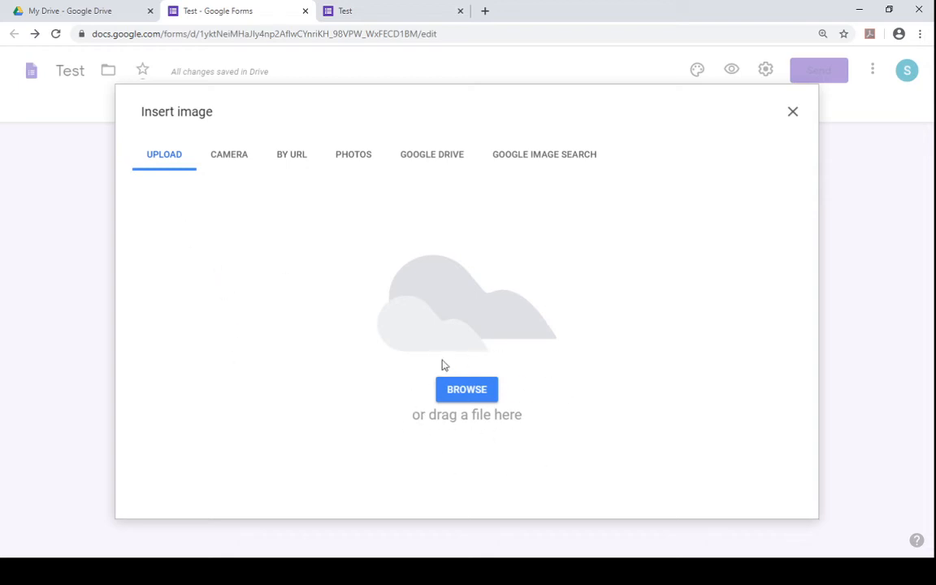
{"action": "left_click", "coordinate": [223, 165]}
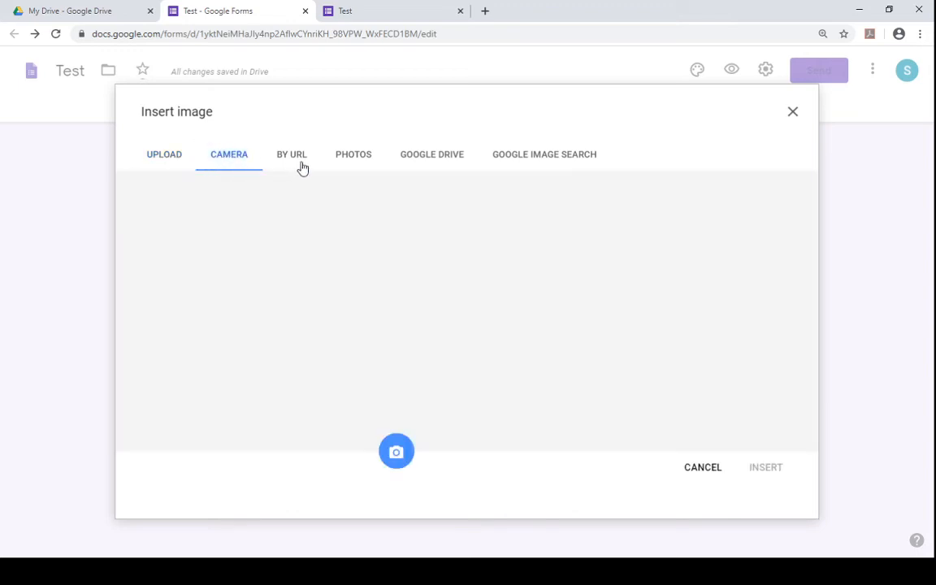
{"action": "left_click", "coordinate": [301, 167]}
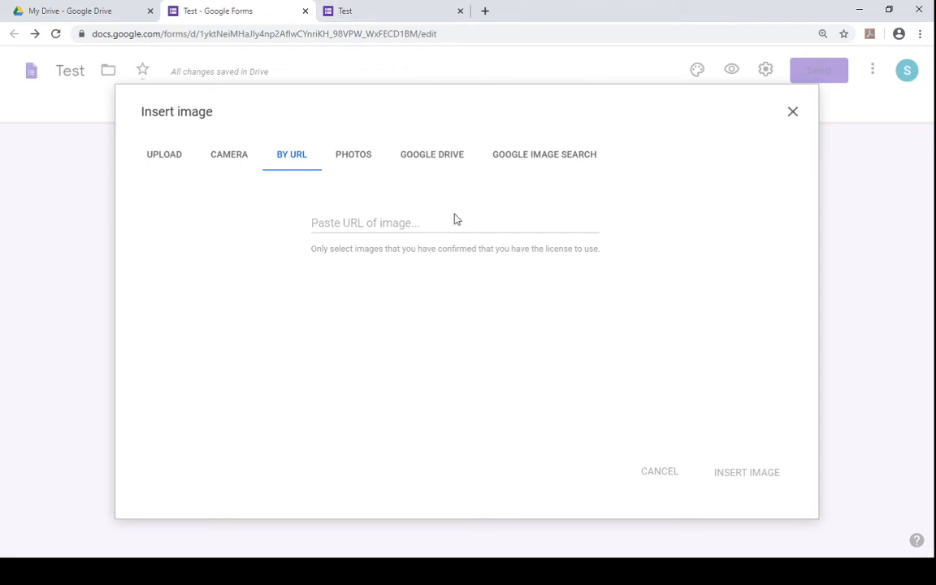
{"action": "left_click", "coordinate": [345, 160]}
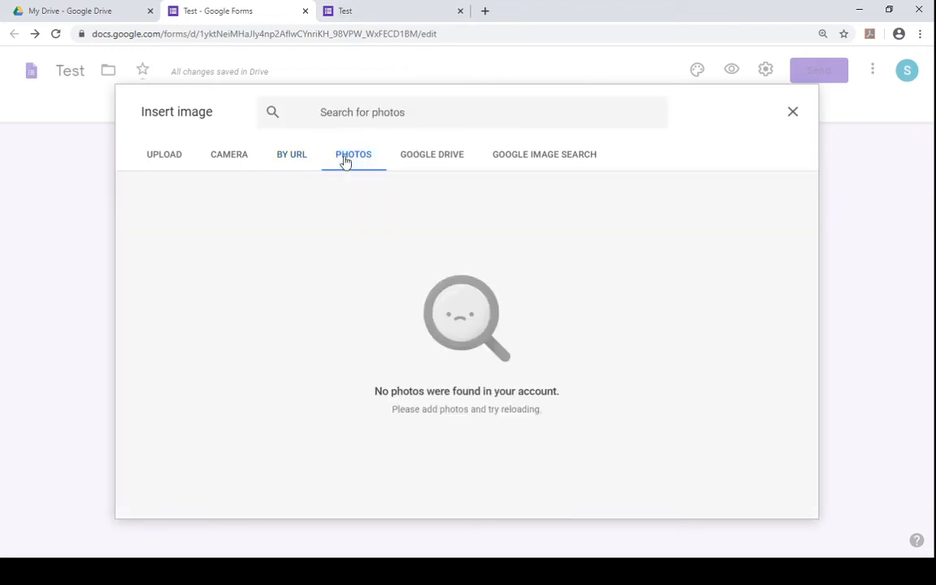
{"action": "left_click", "coordinate": [441, 167]}
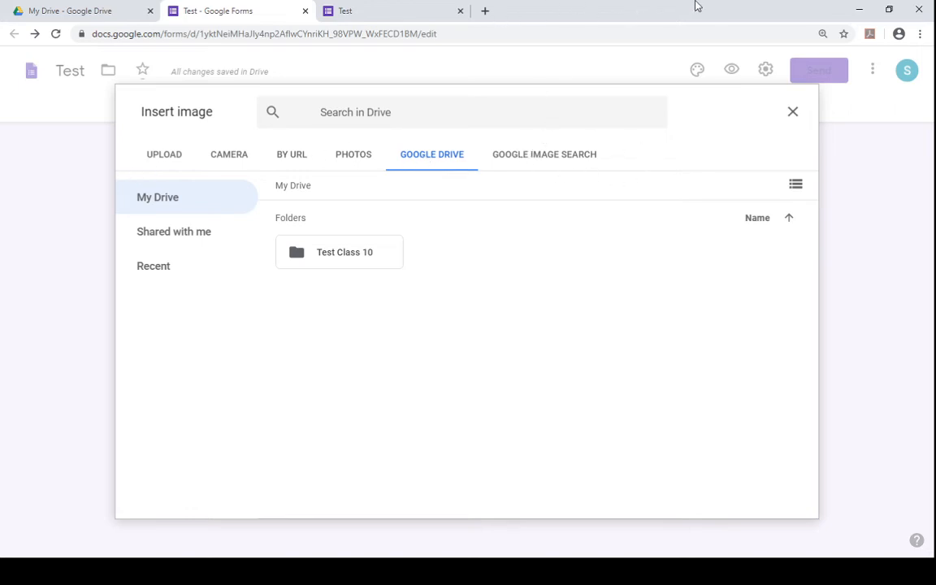
{"action": "left_click", "coordinate": [546, 156]}
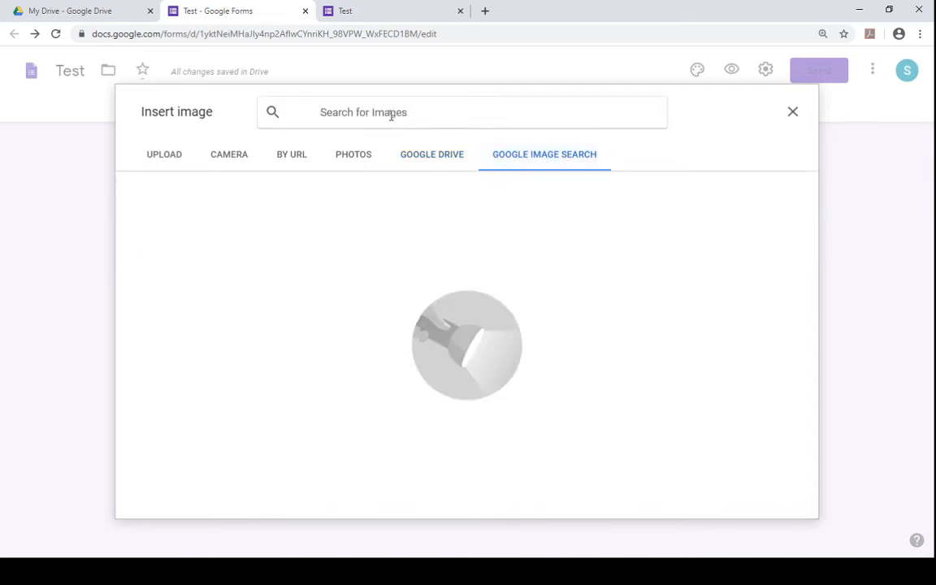
{"action": "type", "text": "ph sca"}
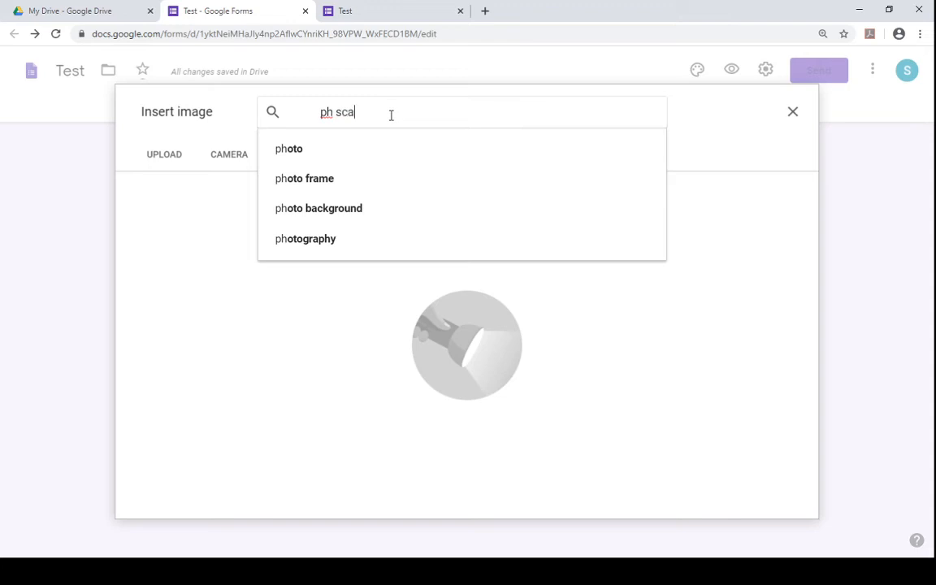
{"action": "type", "text": "le"}
{"action": "key", "text": "Return"}
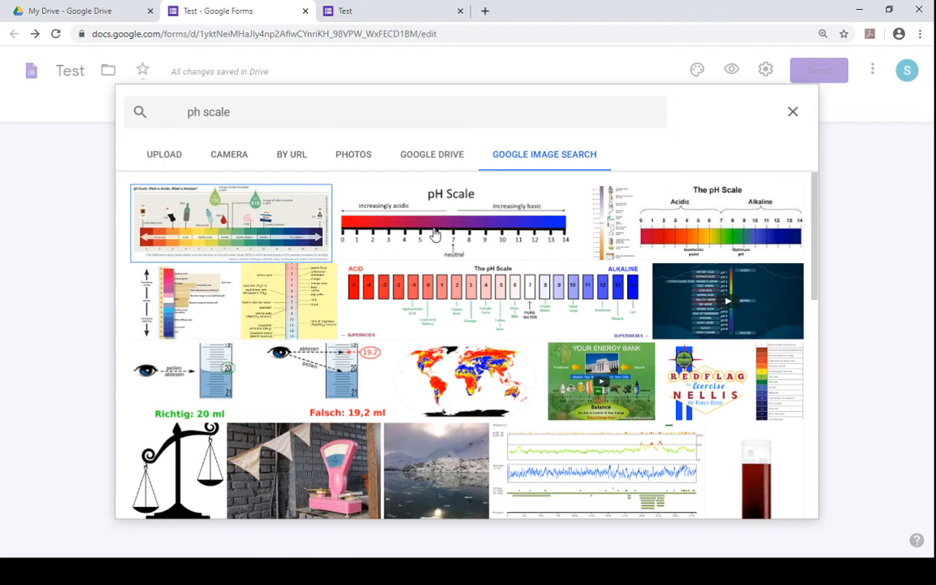
{"action": "left_click", "coordinate": [435, 234]}
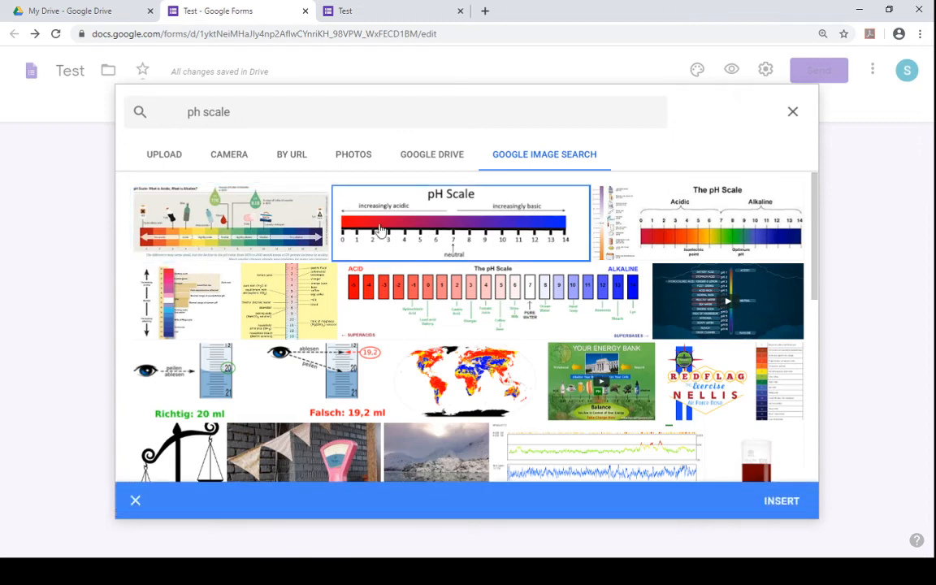
{"action": "left_click", "coordinate": [255, 225]}
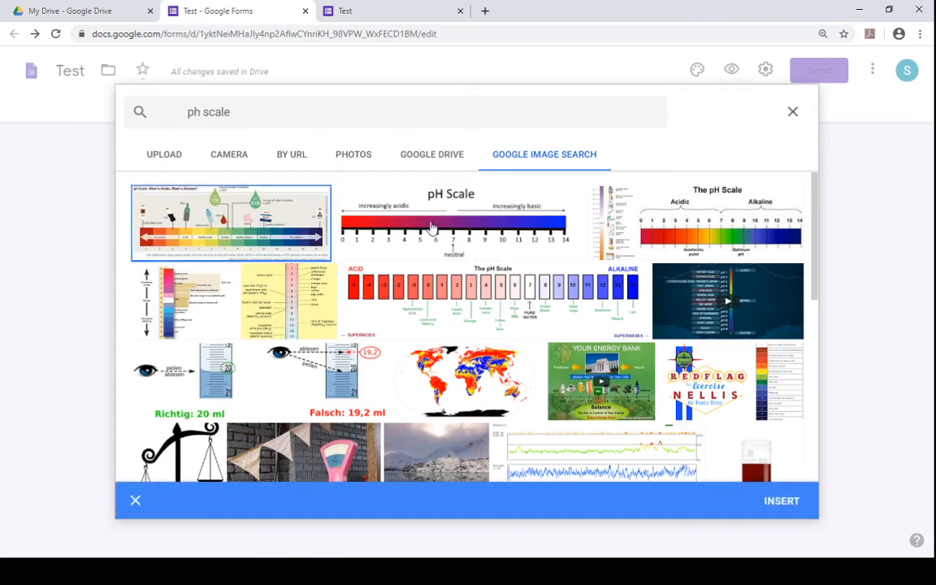
{"action": "left_click", "coordinate": [382, 226]}
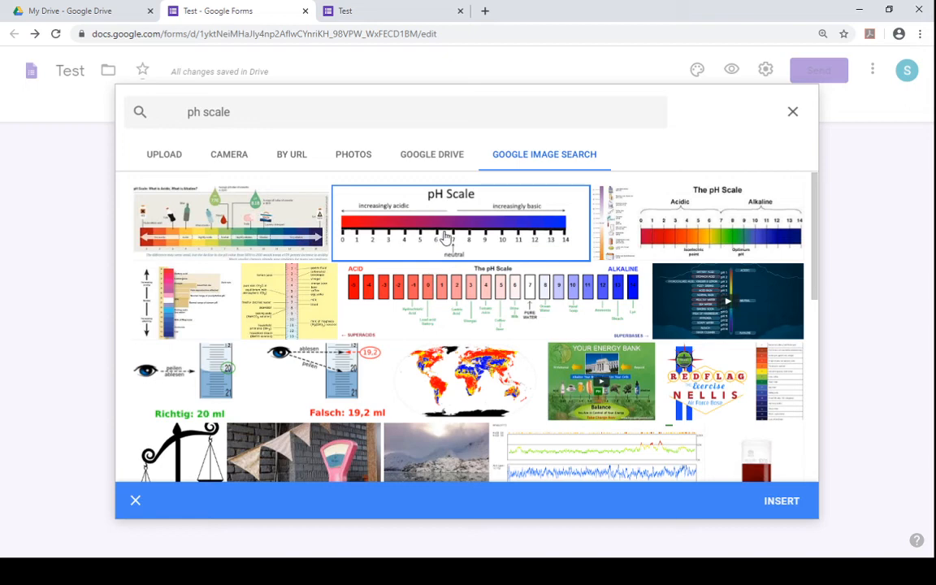
{"action": "left_click", "coordinate": [779, 512]}
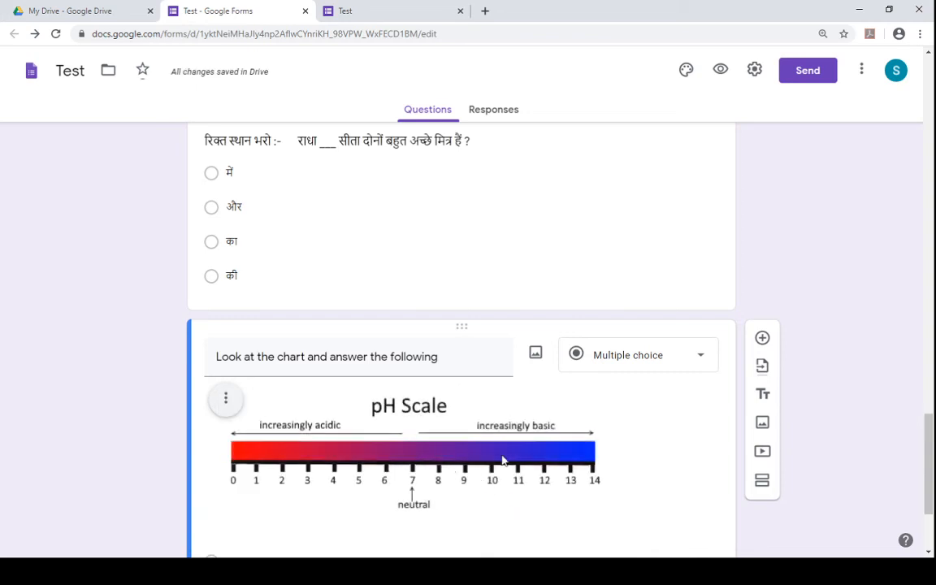
- Center-align the pH Scale image within the question
{"action": "left_click", "coordinate": [223, 399]}
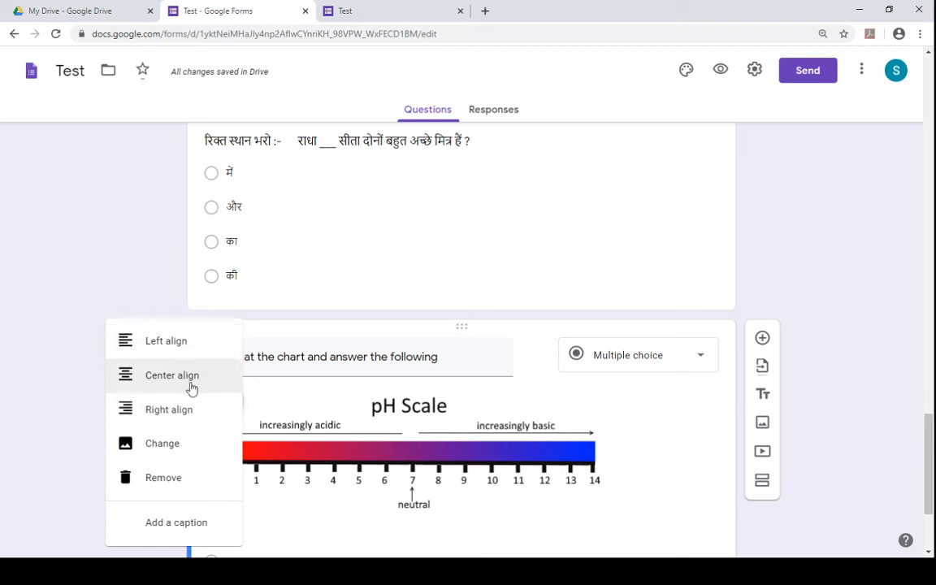
{"action": "left_click", "coordinate": [191, 383]}
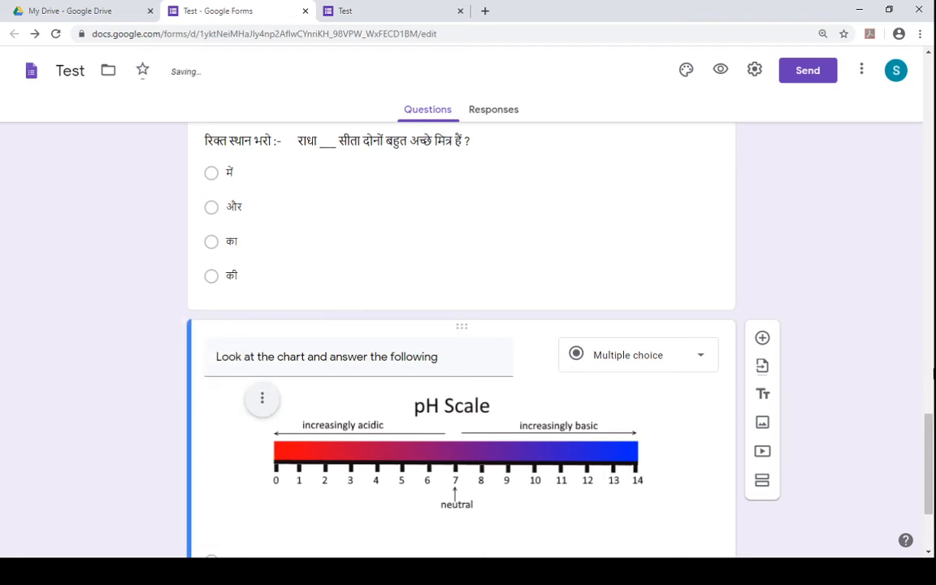
{"action": "scroll", "coordinate": [933, 479], "scroll_direction": "down", "scroll_amount": 1}
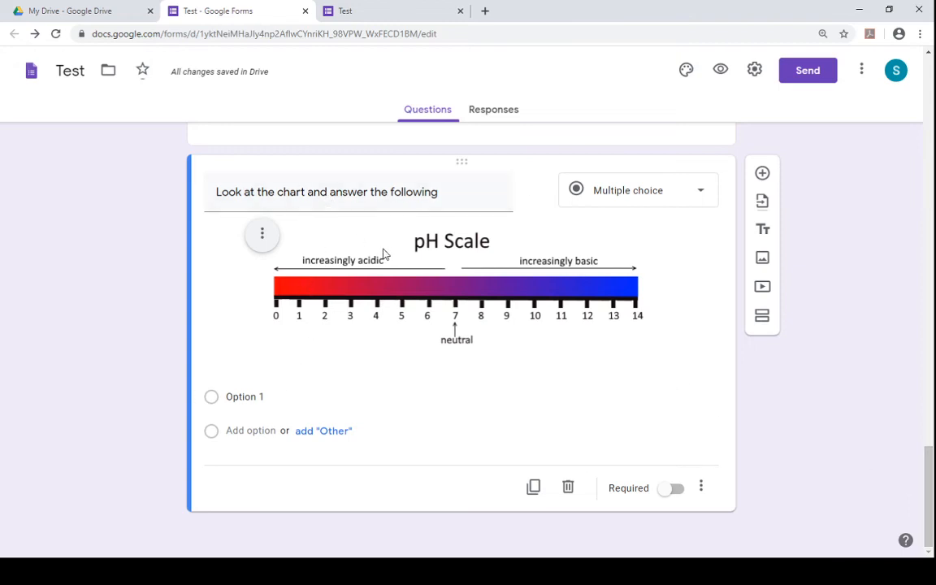
{"action": "triple_click", "coordinate": [452, 199]}
{"action": "left_click", "coordinate": [452, 199]}
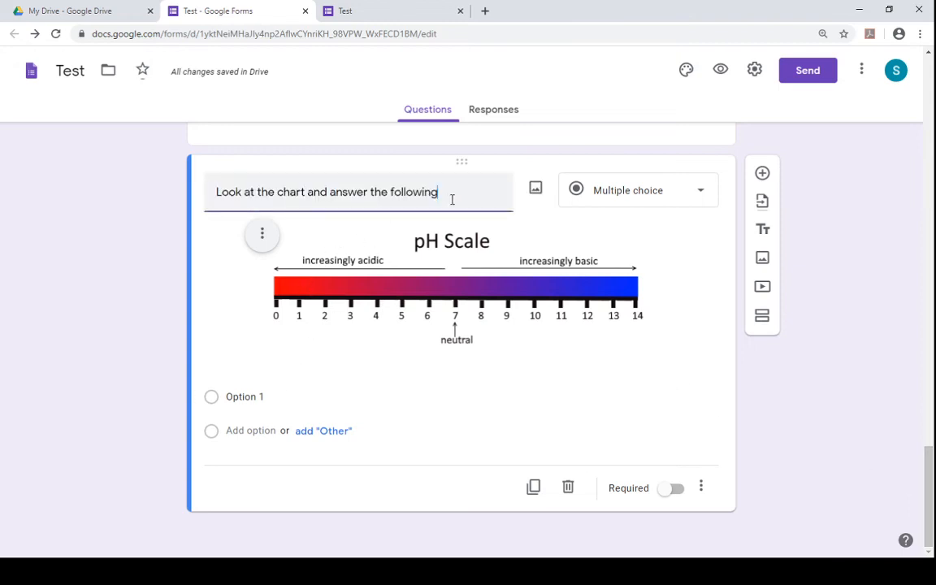
- Add the description "What may be the pH of HCl acid?" to the chart question
{"action": "left_click", "coordinate": [706, 486]}
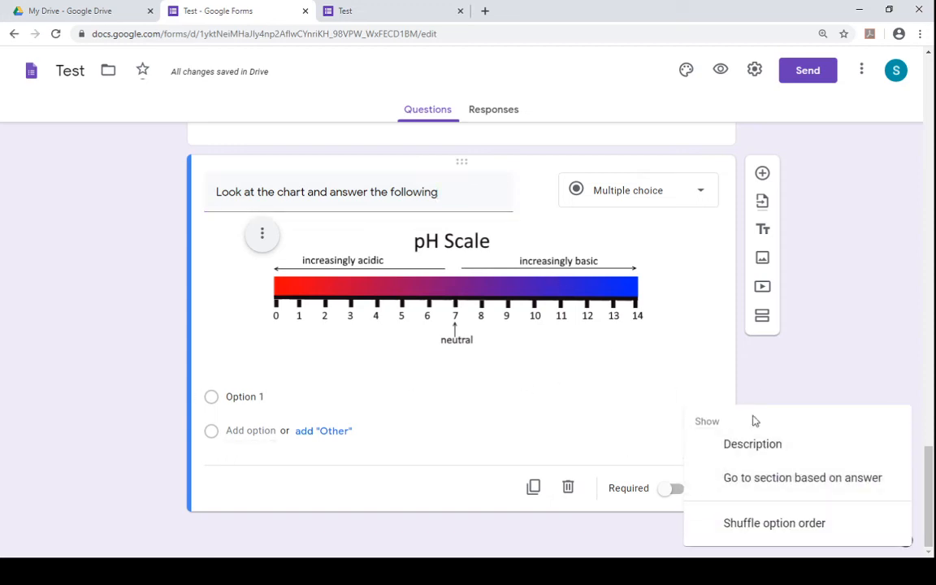
{"action": "left_click", "coordinate": [751, 443]}
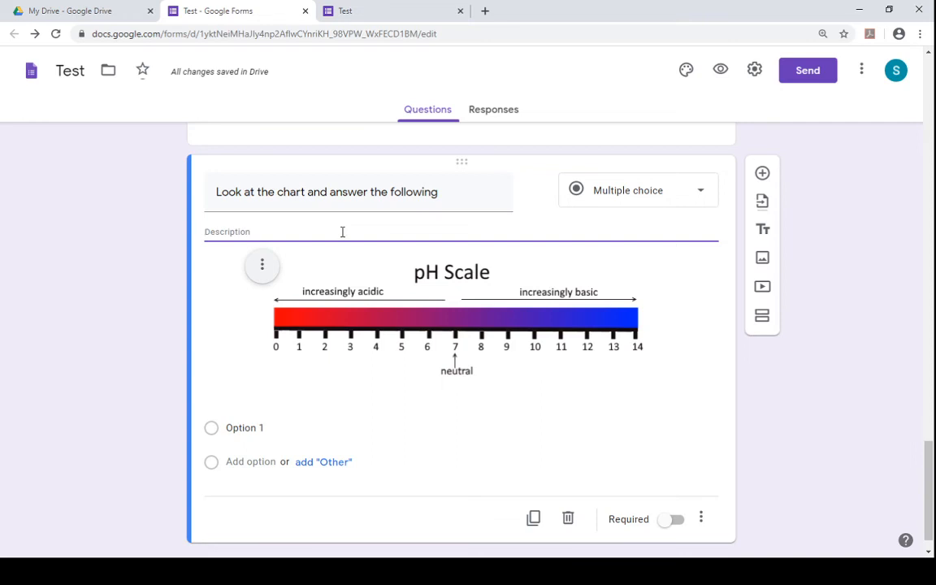
{"action": "type", "text": "What is t"}
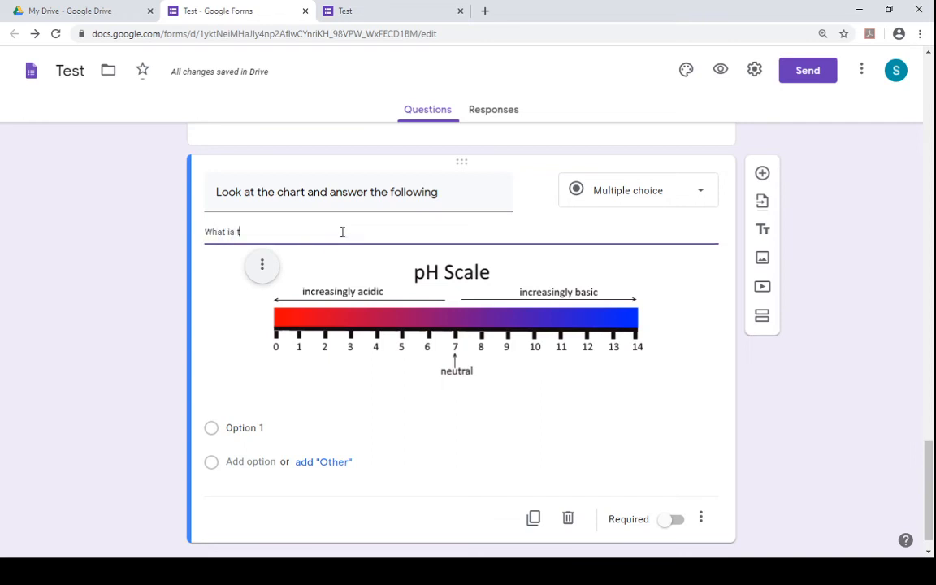
{"action": "type", "text": "he"}
{"action": "type", "text": "ma"}
{"action": "type", "text": "y be"}
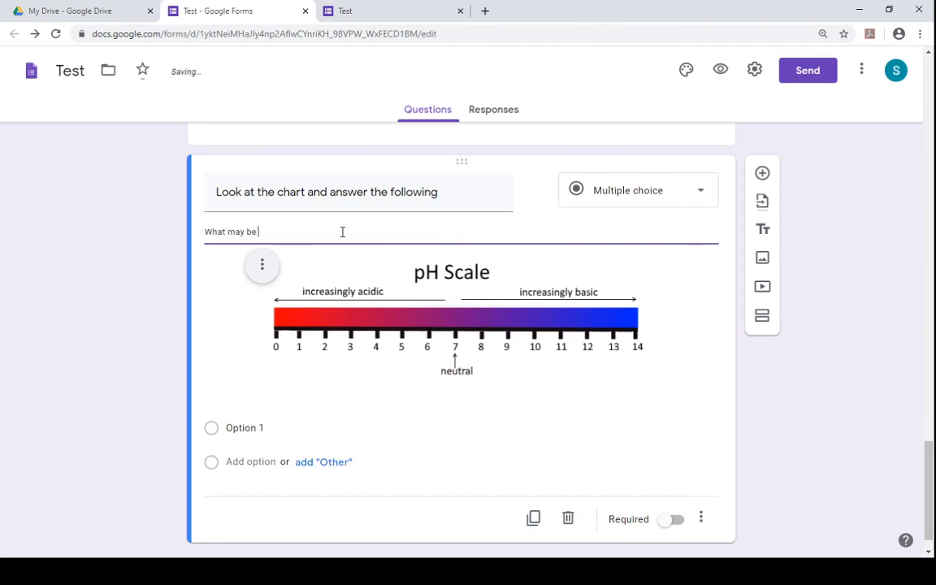
{"action": "type", "text": " the pH of "}
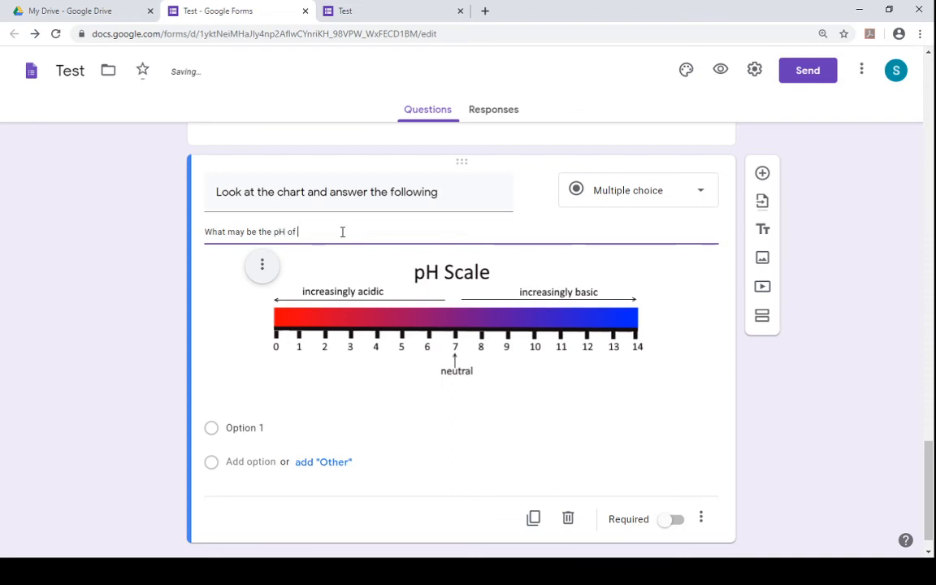
{"action": "type", "text": "HCl Acid"}
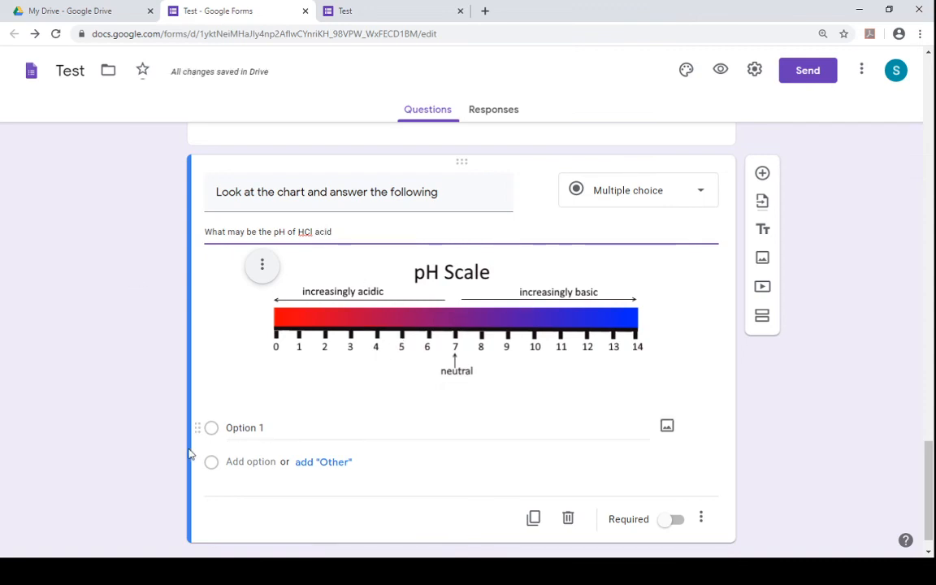
{"action": "type", "text": "?"}
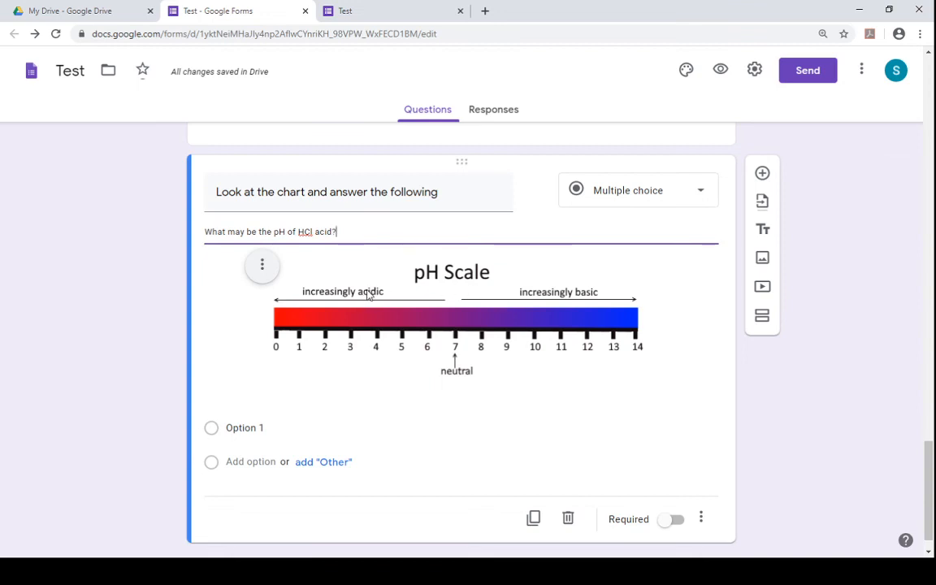
- Fill in the answer options 7, <7 and >7
{"action": "left_click", "coordinate": [244, 430]}
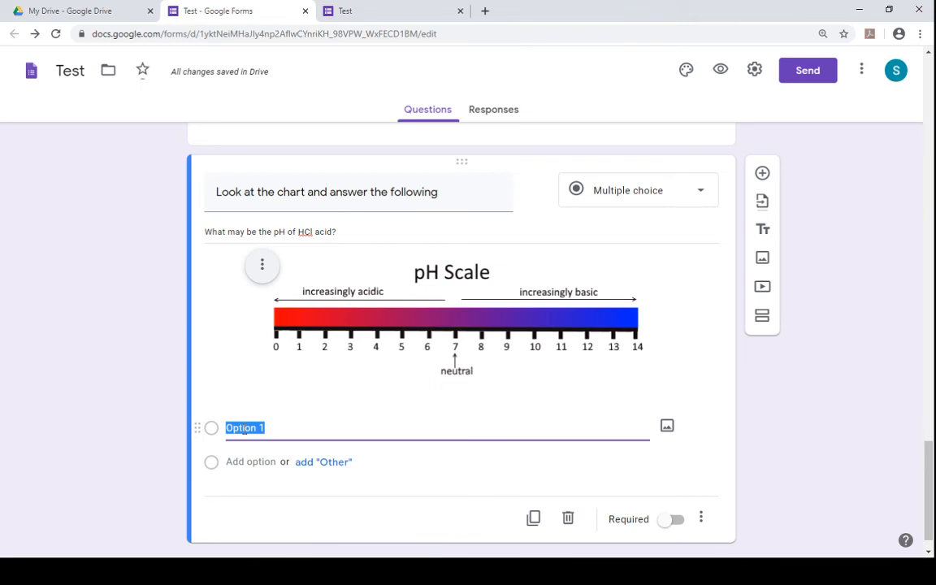
{"action": "type", "text": "7"}
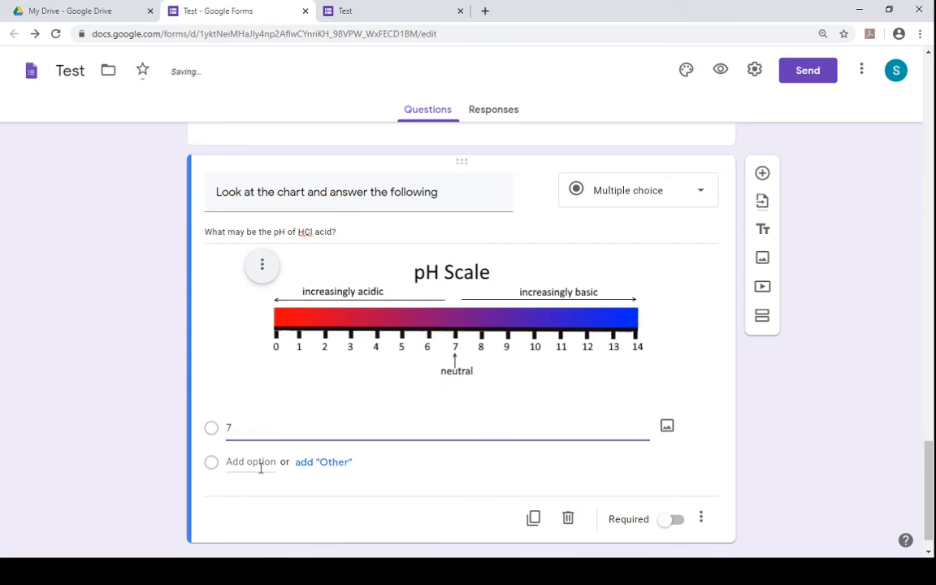
{"action": "left_click", "coordinate": [260, 464]}
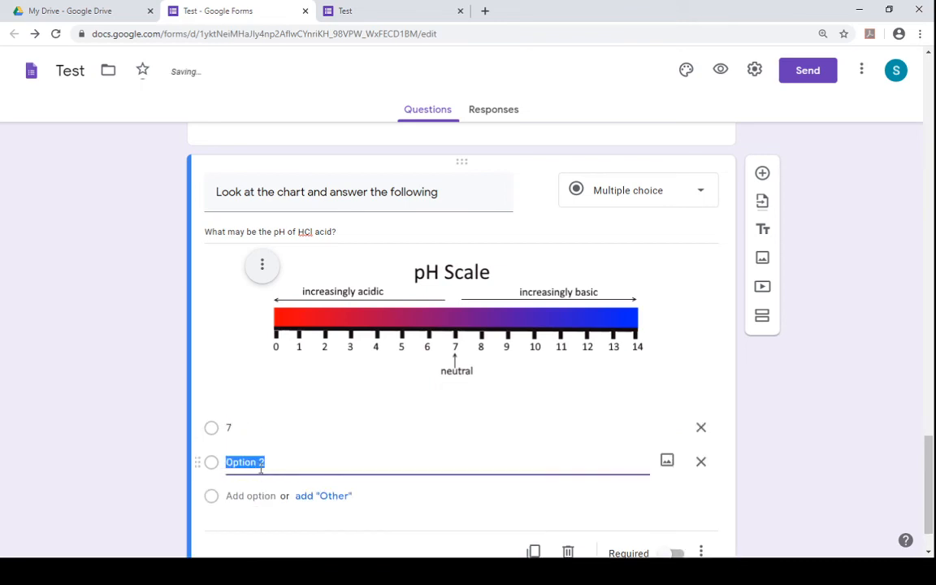
{"action": "type", "text": "<7"}
{"action": "left_click", "coordinate": [256, 495]}
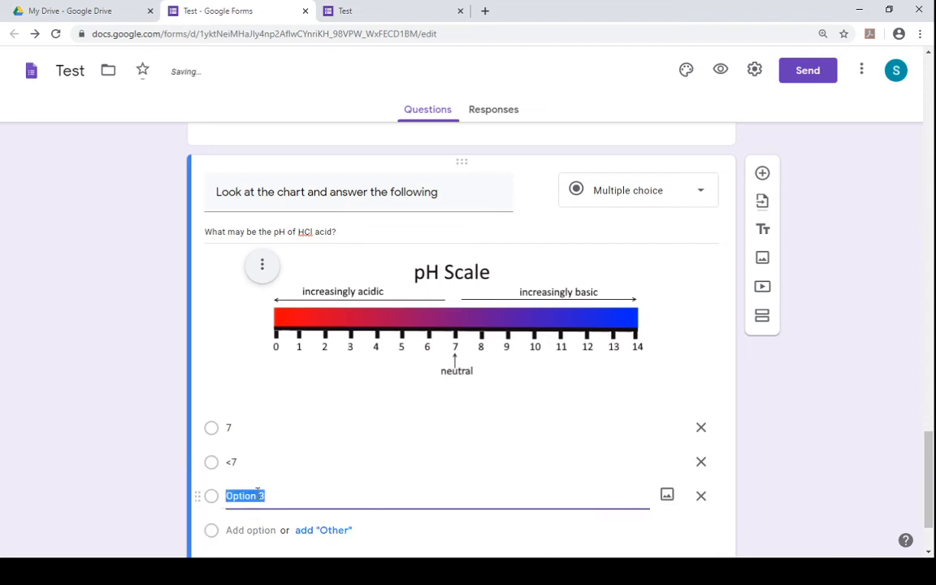
{"action": "key", "text": "BackSpace"}
{"action": "type", "text": "7"}
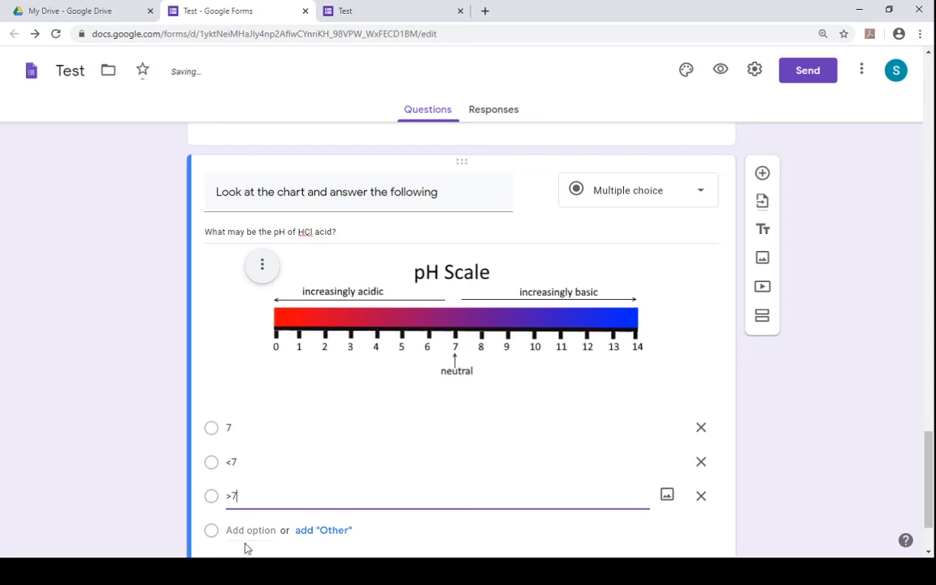
- Add a fourth answer option "none of these"
{"action": "left_click", "coordinate": [247, 533]}
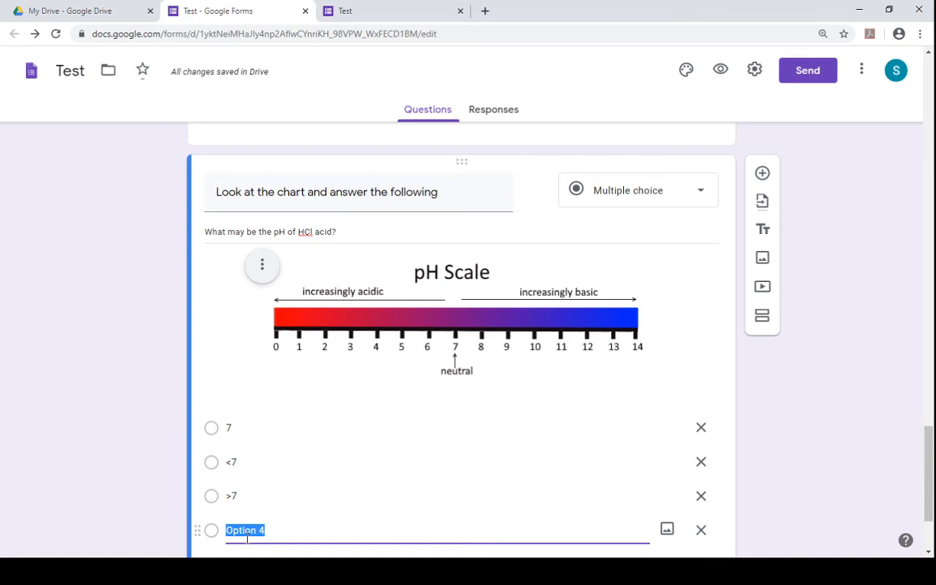
{"action": "type", "text": "none of th"}
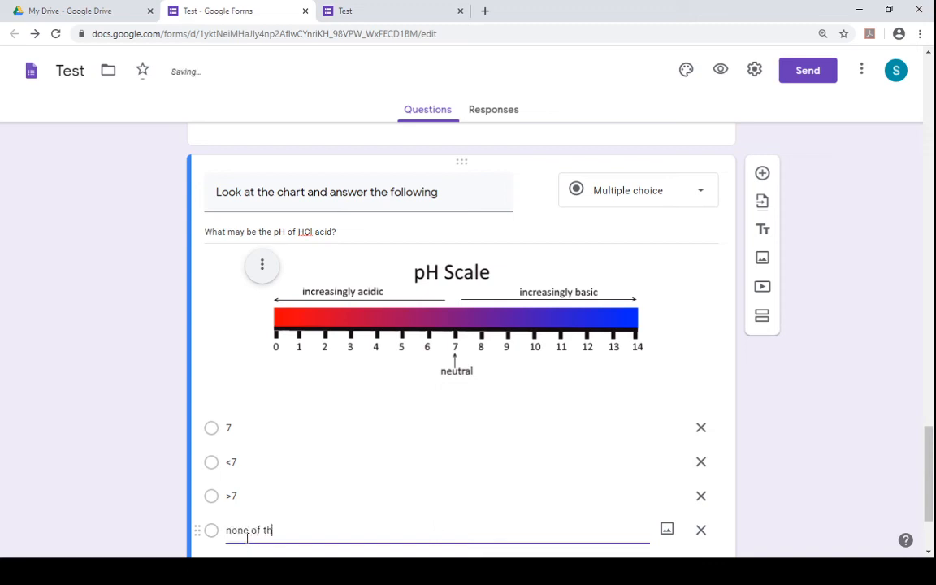
{"action": "type", "text": "ese"}
{"action": "left_click", "coordinate": [878, 432]}
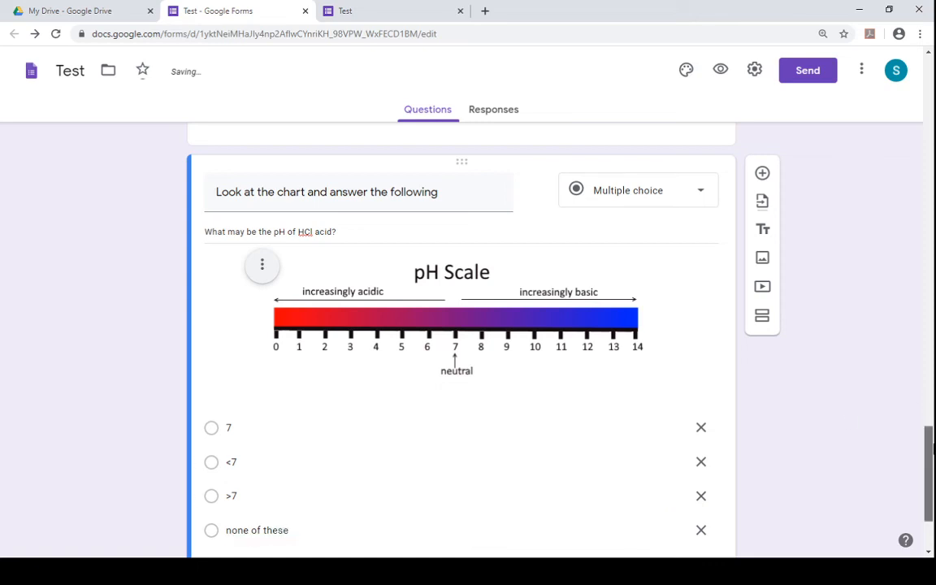
- Close the old preview tab and open a fresh preview of the form
{"action": "scroll", "coordinate": [933, 450], "scroll_direction": "down", "scroll_amount": 2}
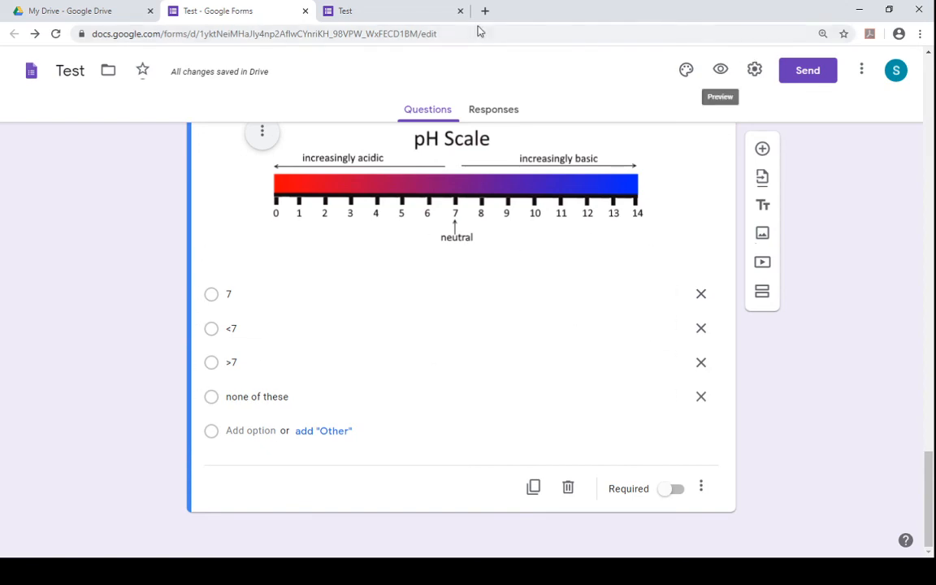
{"action": "left_click", "coordinate": [416, 11]}
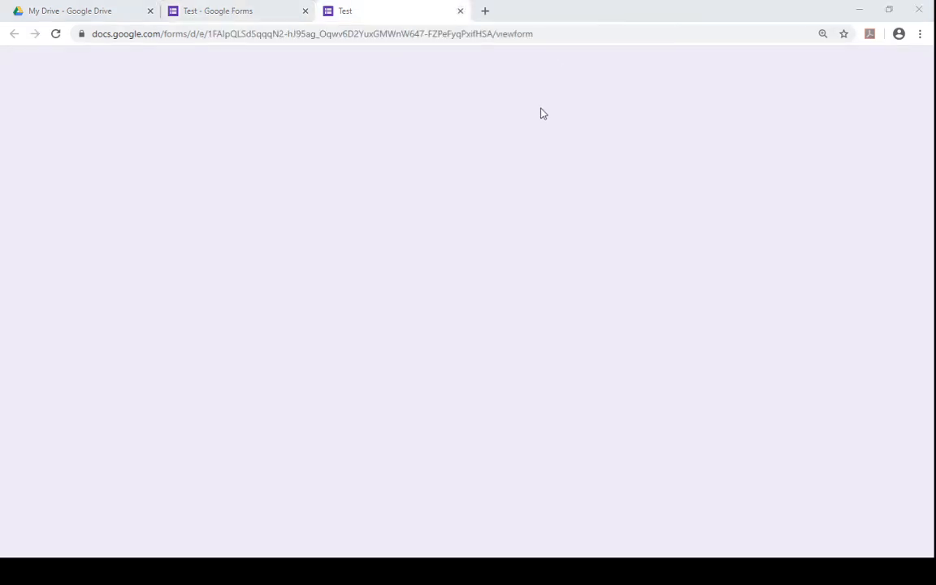
{"action": "key", "text": "ctrl+w"}
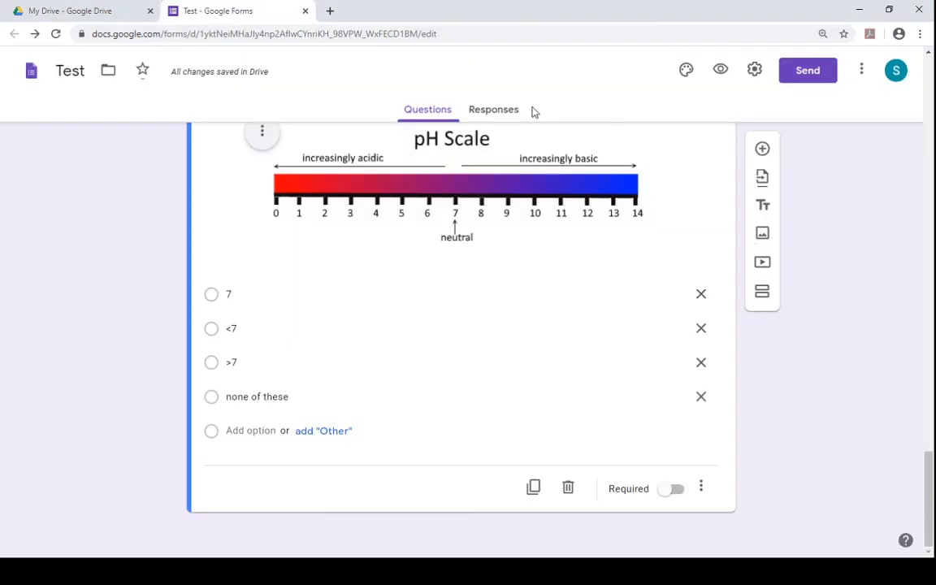
{"action": "left_click", "coordinate": [720, 71]}
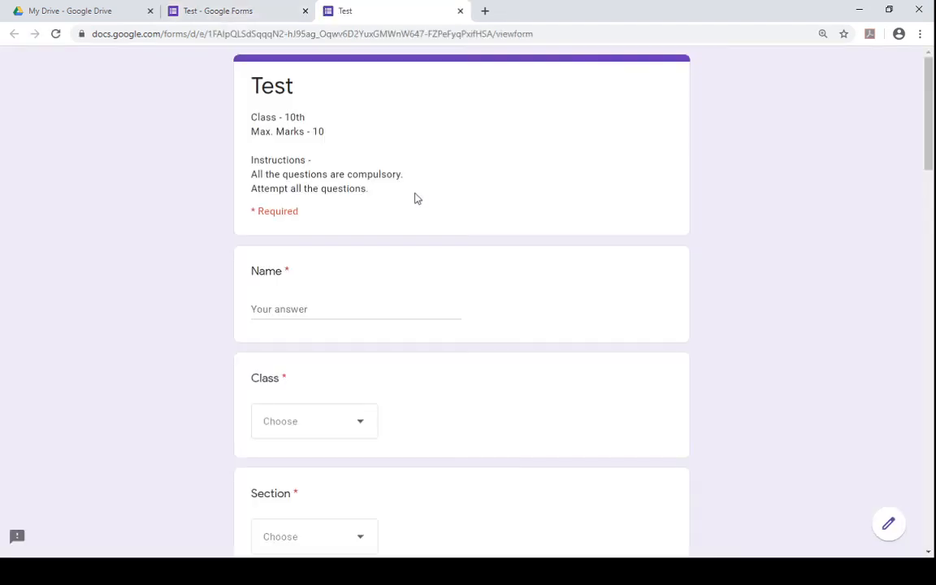
- Open a fresh preview of the form and test the required Name question by leaving it blank
{"action": "left_click_drag", "start_coordinate": [929, 153], "coordinate": [933, 132]}
{"action": "left_click", "coordinate": [217, 9]}
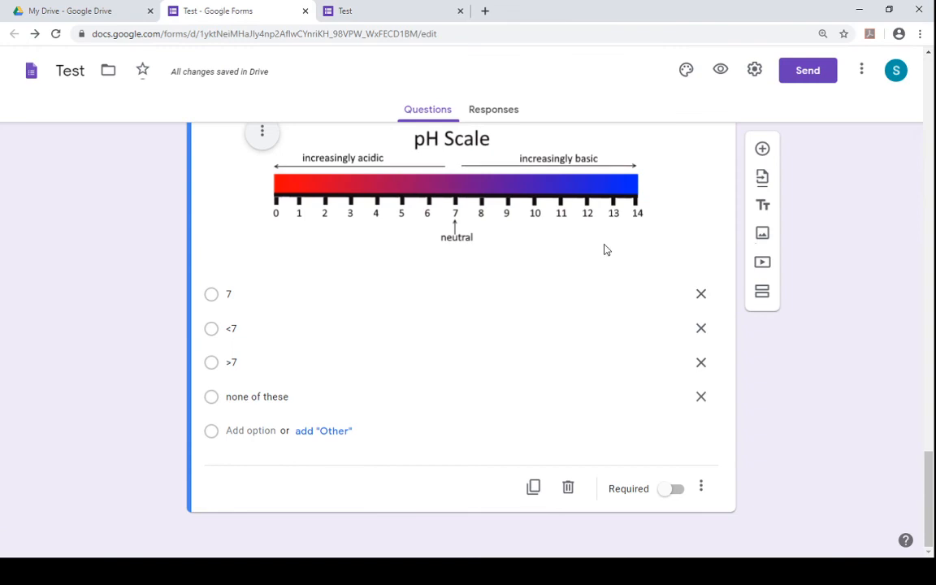
{"action": "left_click_drag", "start_coordinate": [933, 508], "coordinate": [933, 120]}
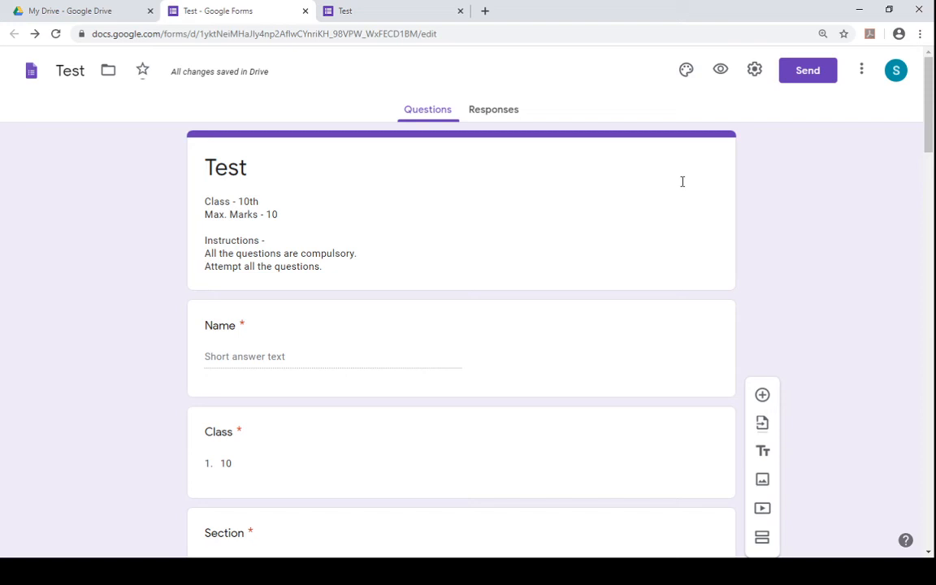
{"action": "left_click", "coordinate": [927, 176]}
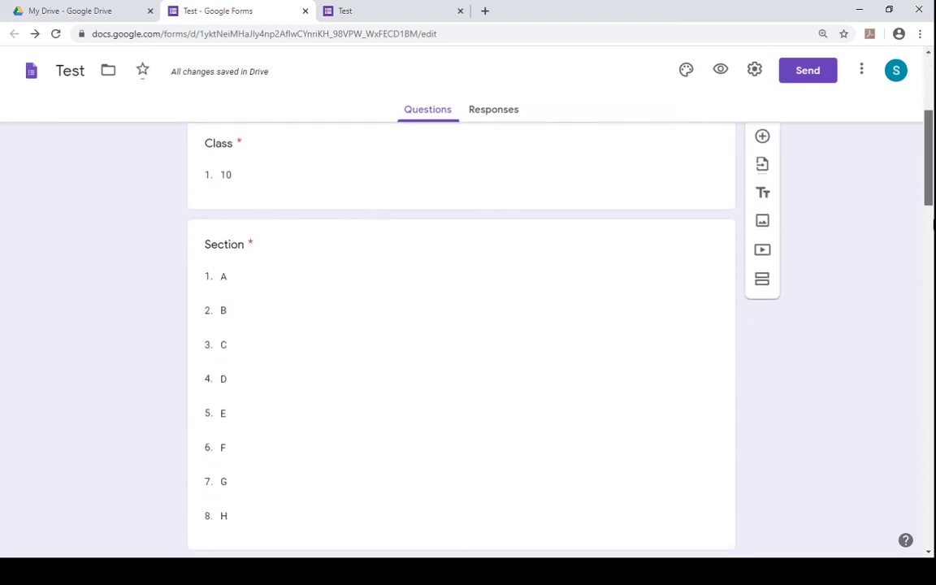
{"action": "left_click_drag", "start_coordinate": [934, 381], "coordinate": [931, 99]}
{"action": "left_click", "coordinate": [722, 70]}
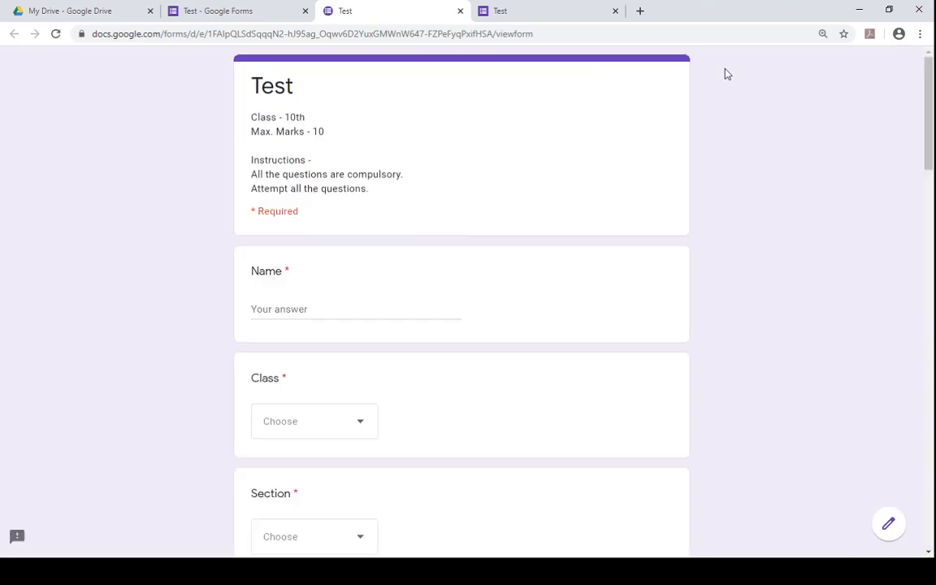
{"action": "mouse_move", "coordinate": [928, 106]}
{"action": "left_mouse_down"}
{"action": "mouse_move", "coordinate": [928, 226]}
{"action": "mouse_move", "coordinate": [927, 106]}
{"action": "left_mouse_up"}
{"action": "left_click", "coordinate": [350, 309]}
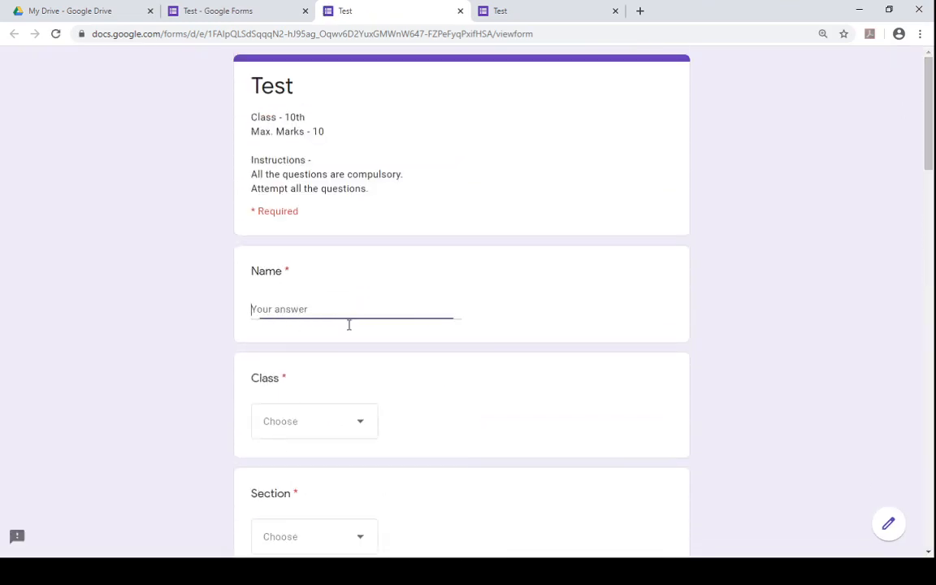
{"action": "left_click", "coordinate": [331, 413]}
{"action": "left_click", "coordinate": [663, 398]}
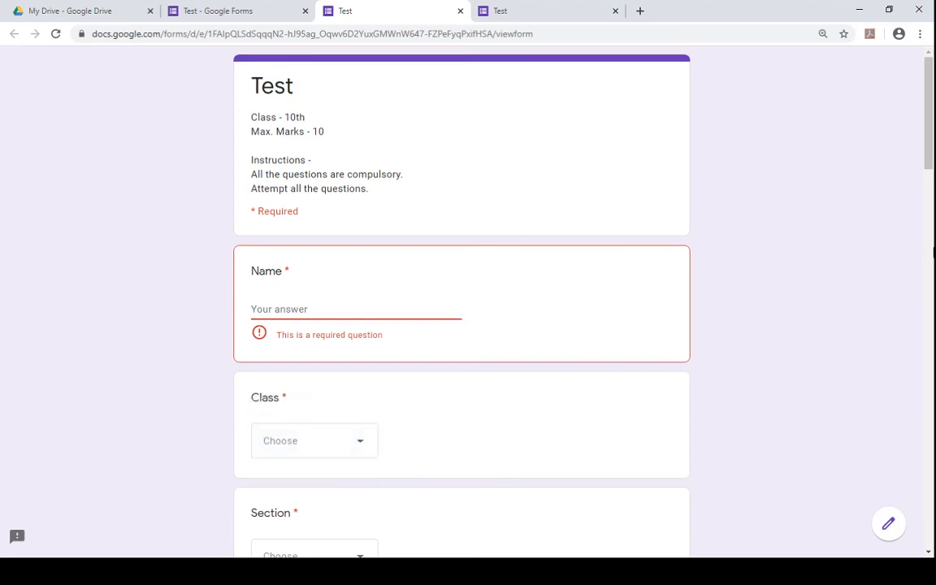
{"action": "left_click_drag", "start_coordinate": [933, 120], "coordinate": [930, 343]}
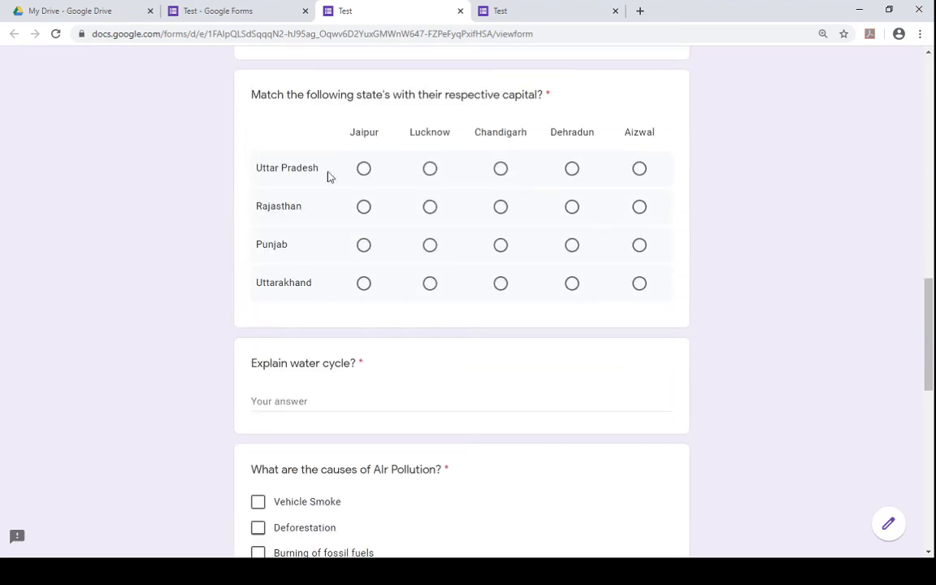
- Make the pH chart question and the Hindi fill-in-the-blank question required
{"action": "left_click", "coordinate": [215, 8]}
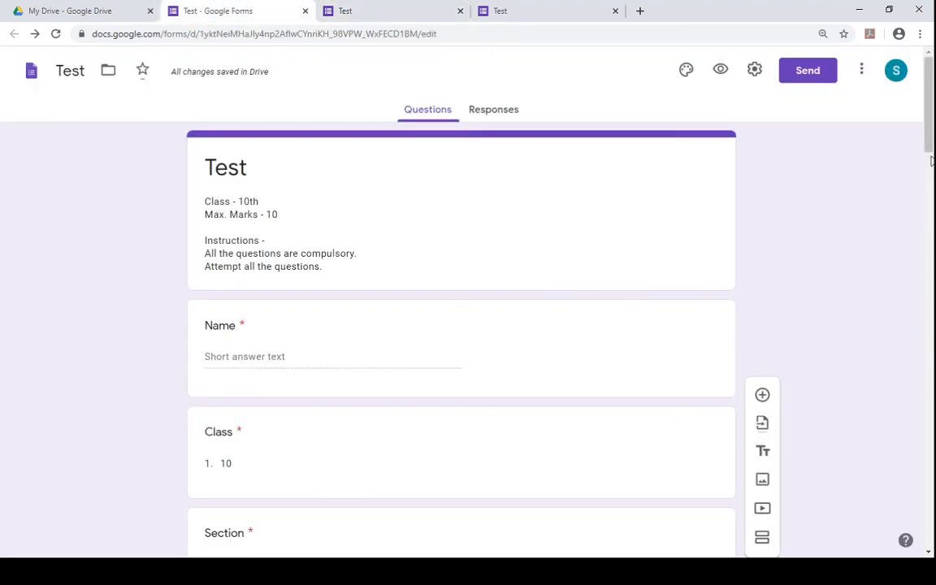
{"action": "left_click_drag", "start_coordinate": [931, 161], "coordinate": [931, 528]}
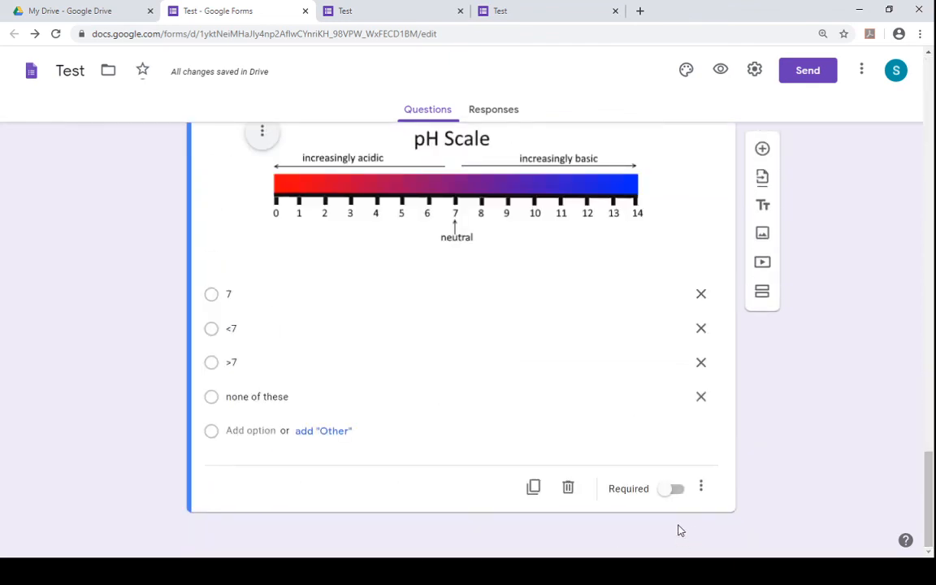
{"action": "left_click", "coordinate": [678, 491]}
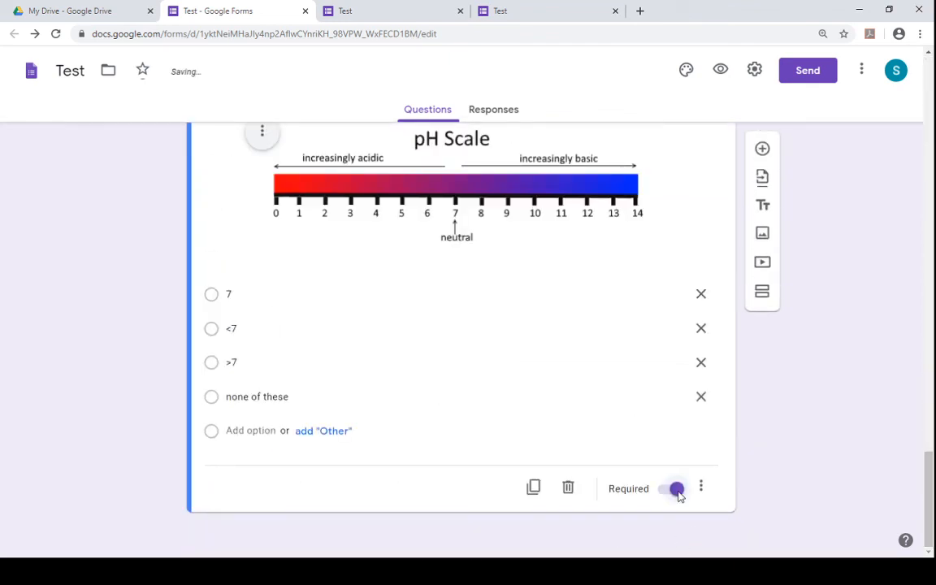
{"action": "scroll", "coordinate": [933, 461], "scroll_direction": "up", "scroll_amount": 5}
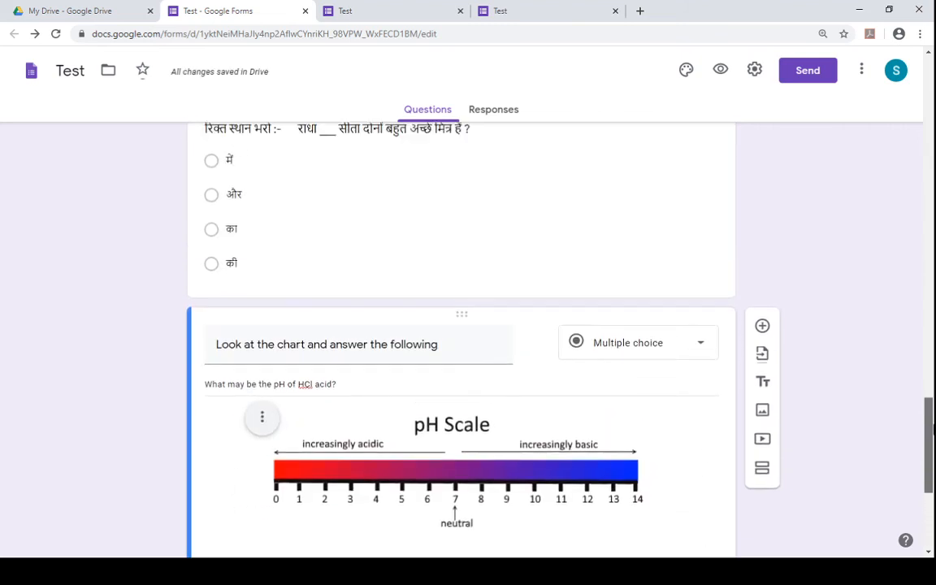
{"action": "left_click", "coordinate": [681, 291]}
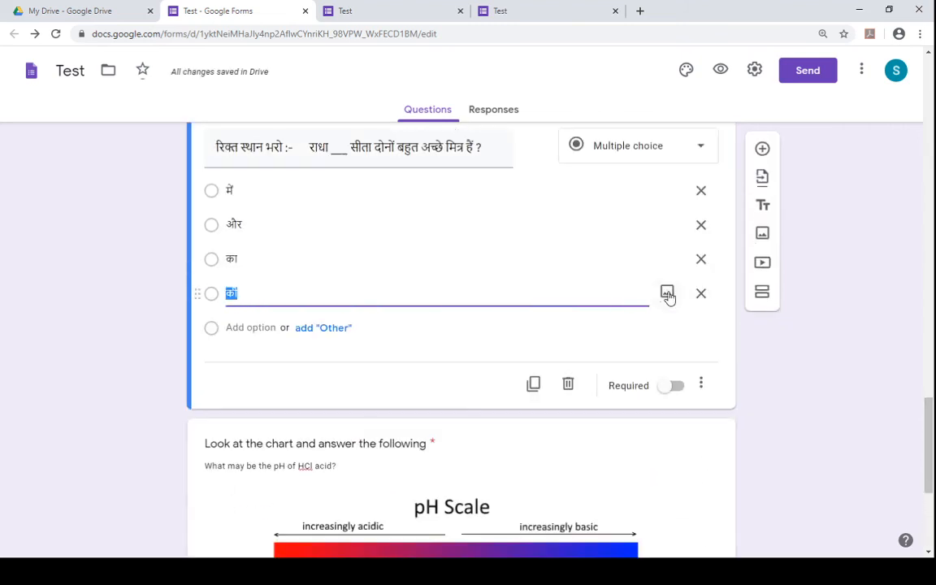
{"action": "left_click", "coordinate": [677, 385]}
- Check the Air Pollution question's required setting and compare the questions in the preview tab
{"action": "scroll", "coordinate": [933, 481], "scroll_direction": "up", "scroll_amount": 5}
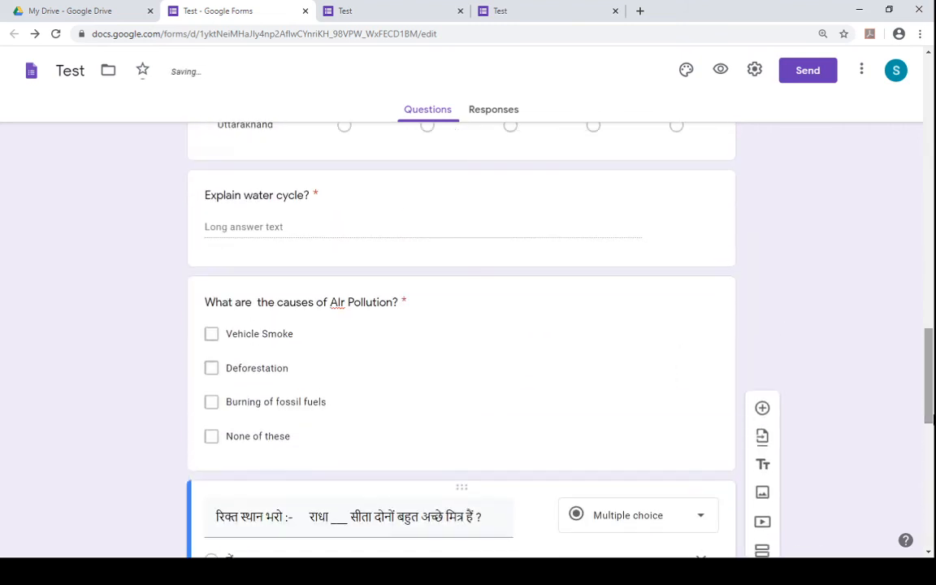
{"action": "left_click", "coordinate": [618, 438]}
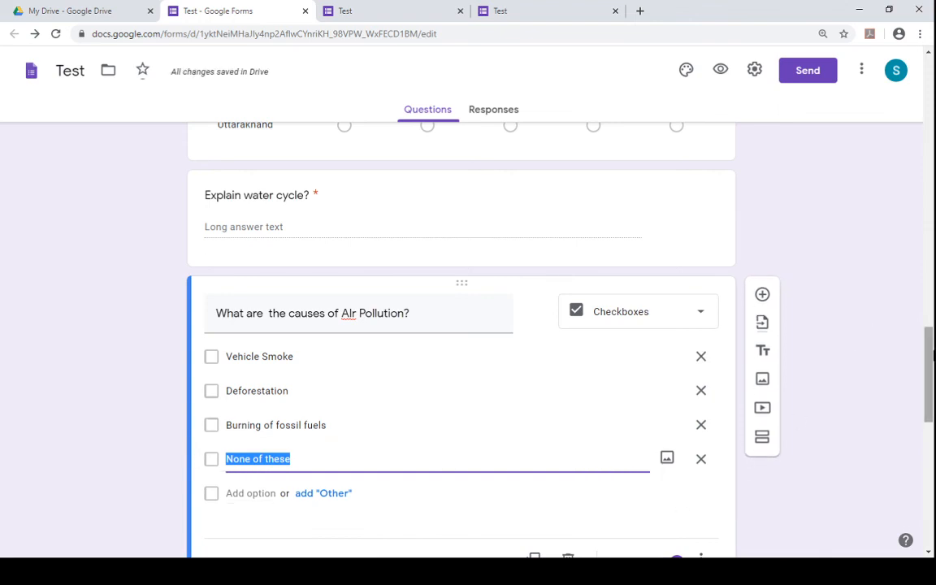
{"action": "scroll", "coordinate": [837, 341], "scroll_direction": "down", "scroll_amount": 4}
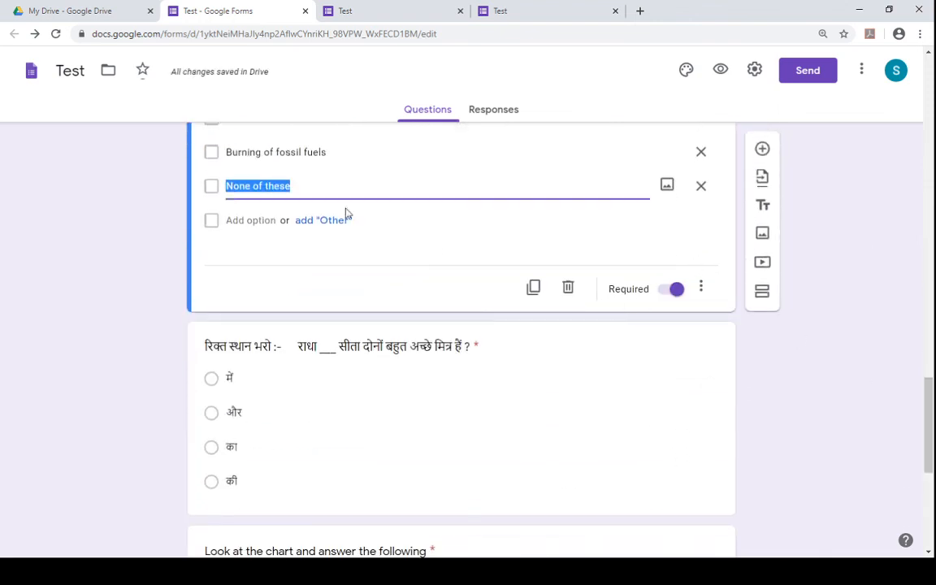
{"action": "left_click", "coordinate": [344, 11]}
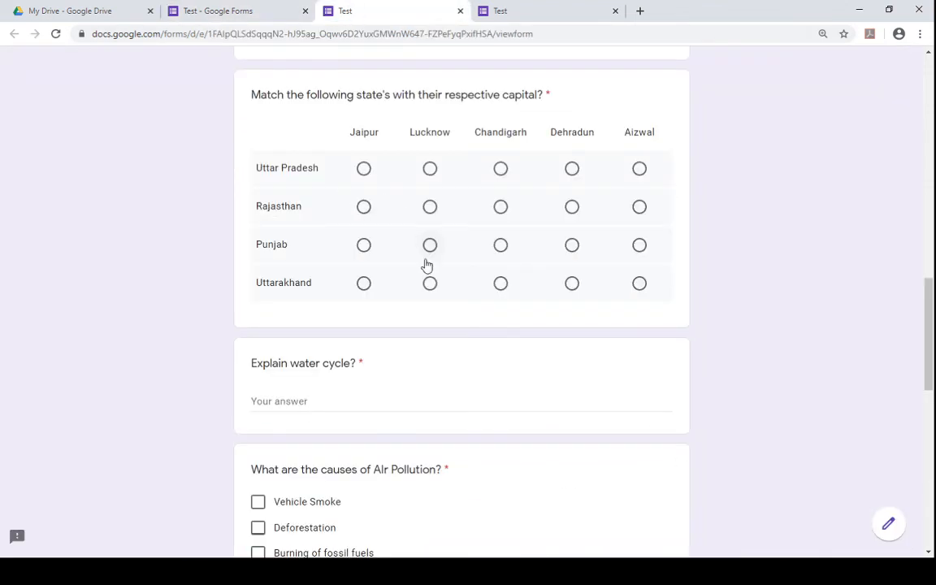
{"action": "left_click_drag", "start_coordinate": [357, 363], "coordinate": [365, 367]}
{"action": "left_click", "coordinate": [361, 364]}
{"action": "left_click_drag", "start_coordinate": [358, 363], "coordinate": [365, 367]}
{"action": "left_click_drag", "start_coordinate": [443, 470], "coordinate": [456, 475]}
{"action": "left_click", "coordinate": [456, 475]}
{"action": "left_click", "coordinate": [204, 10]}
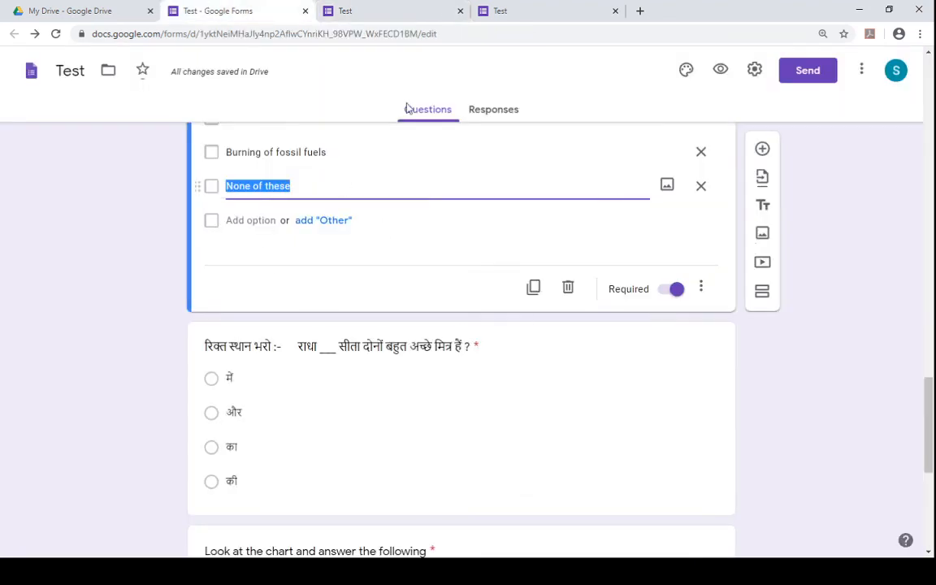
{"action": "left_click", "coordinate": [843, 249]}
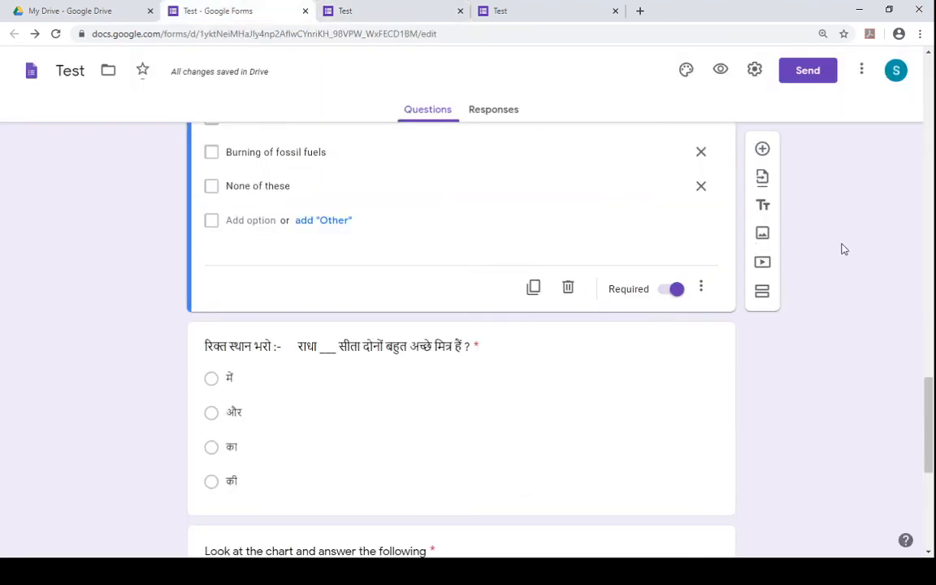
- Open the Send form dialog and enter a recipient's e-mail address in the To field
{"action": "left_click", "coordinate": [810, 82]}
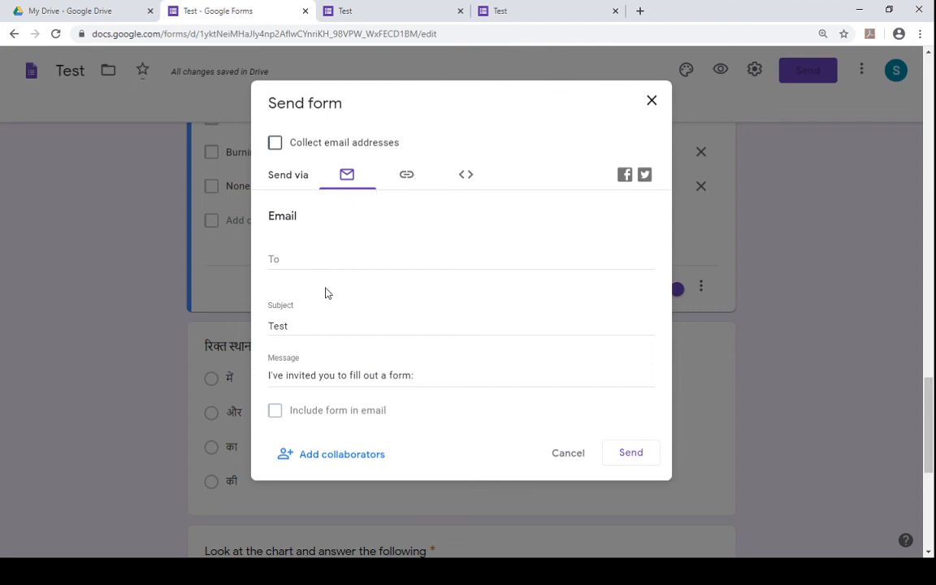
{"action": "left_click", "coordinate": [285, 258]}
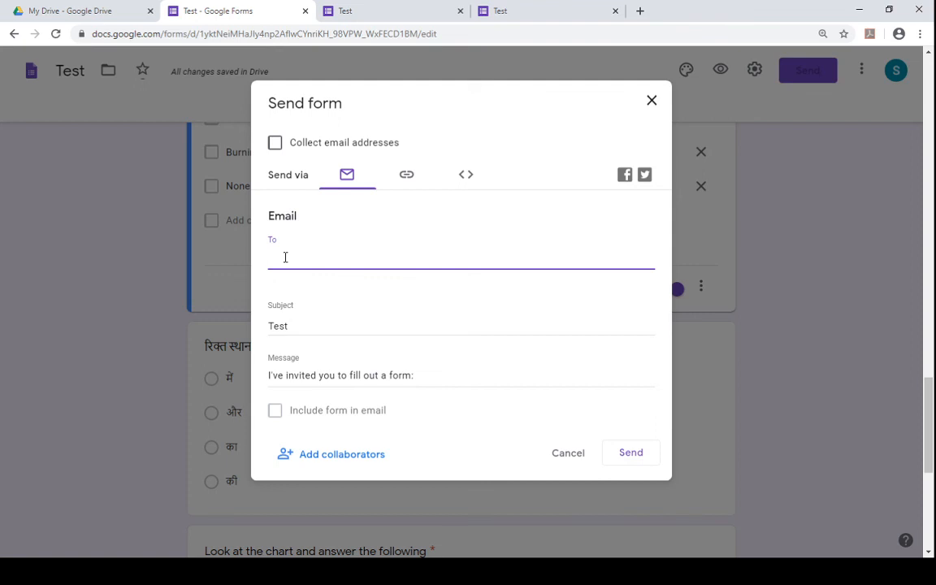
{"action": "left_click", "coordinate": [573, 343]}
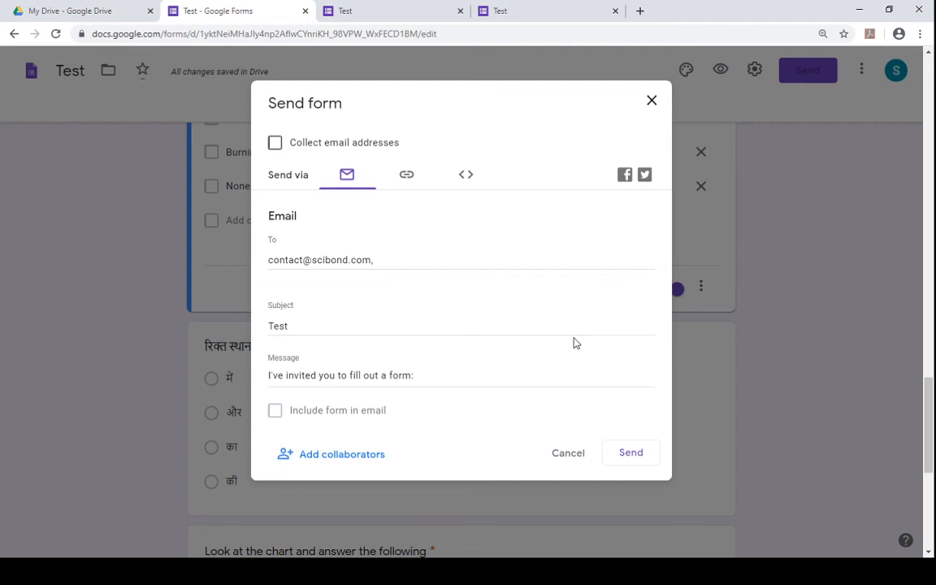
- Enter a second recipient's e-mail address and clear all recipients from the To field
{"action": "left_click", "coordinate": [424, 260]}
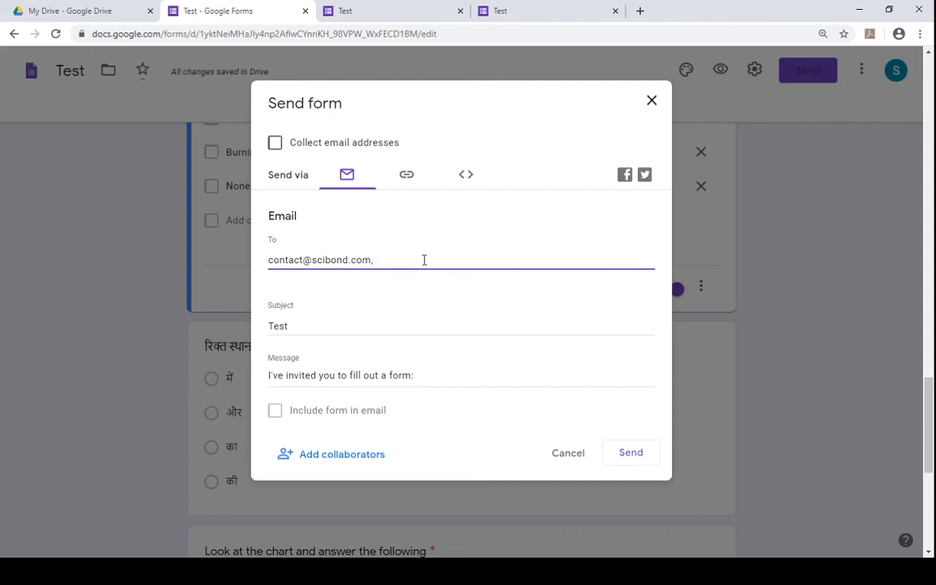
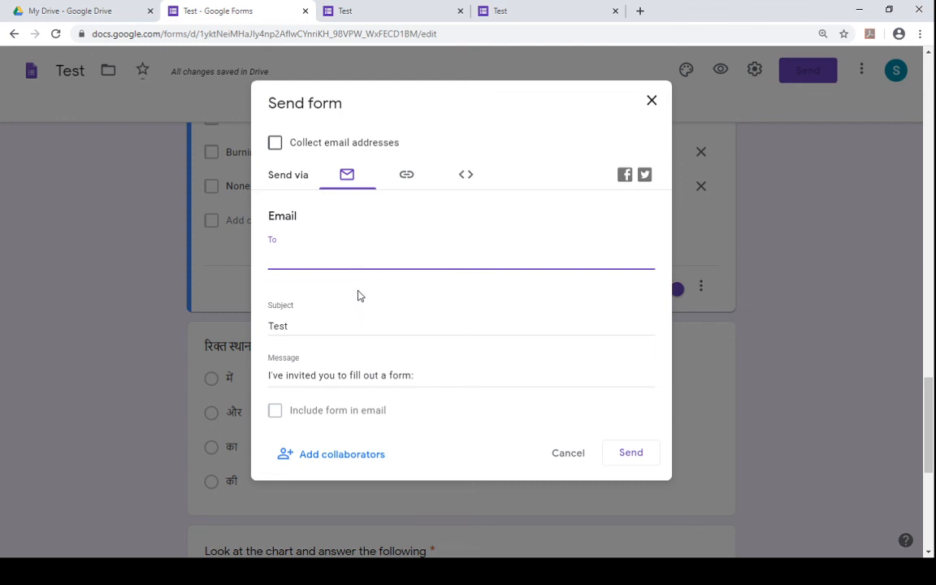
- Switch to sharing the form by link and shorten the URL
{"action": "left_click", "coordinate": [402, 174]}
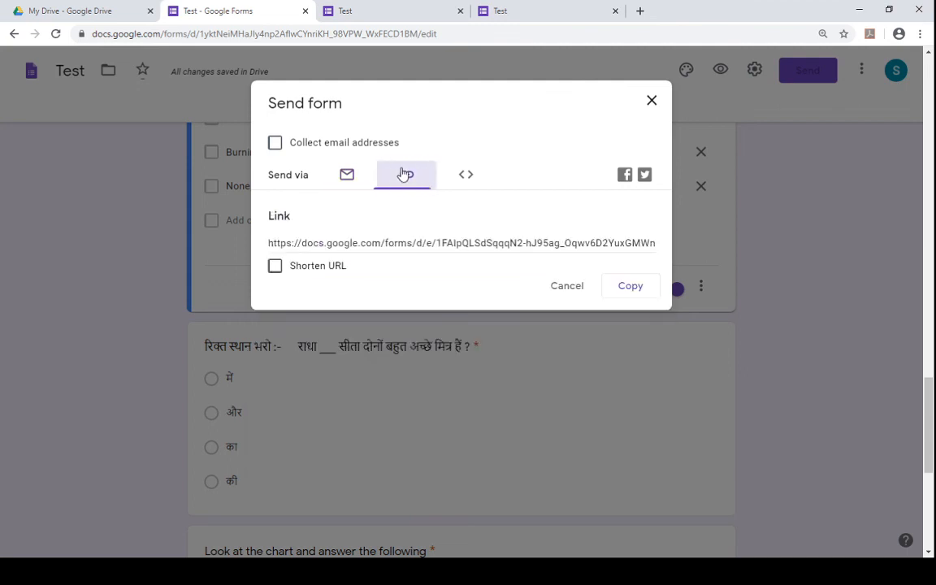
{"action": "left_click", "coordinate": [307, 239]}
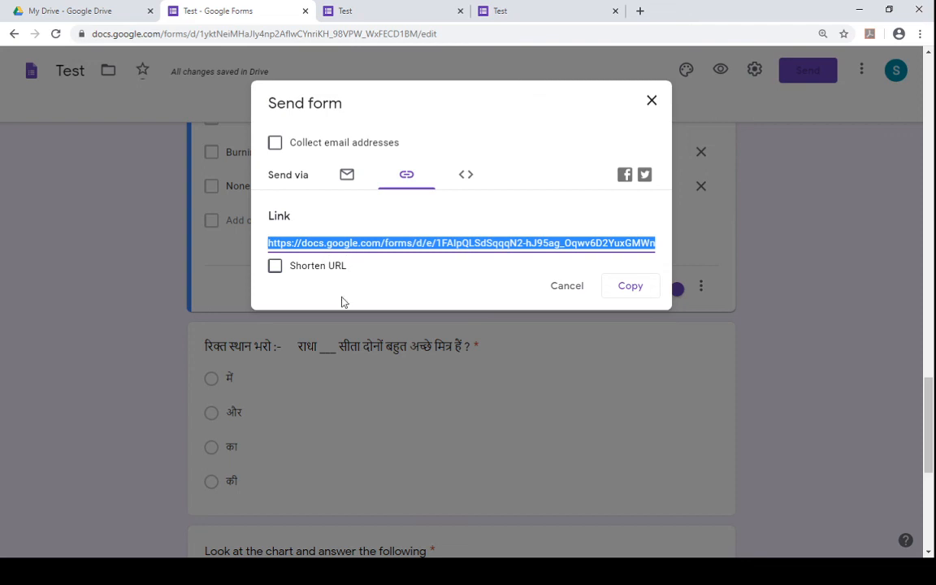
{"action": "left_click", "coordinate": [275, 269]}
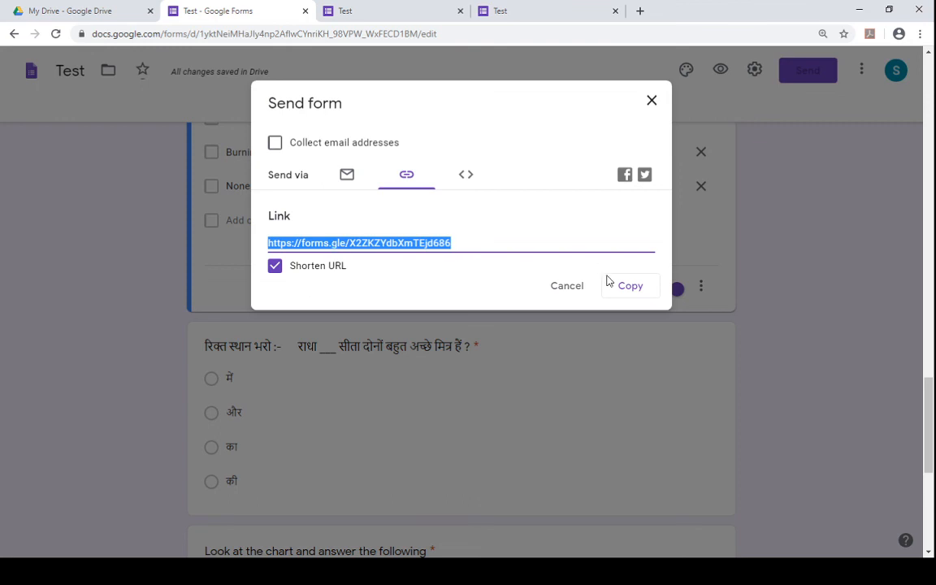
{"action": "left_click", "coordinate": [624, 297]}
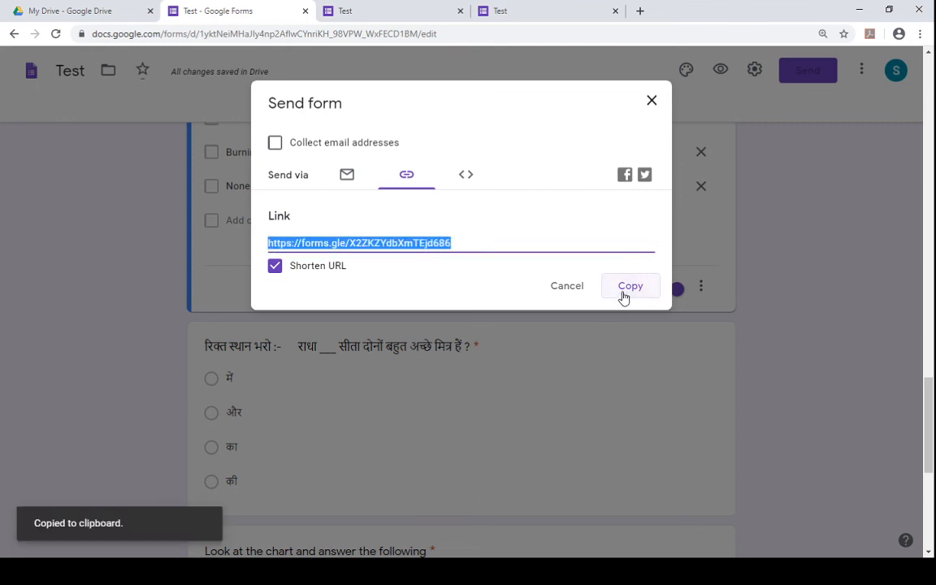
- Close the two preview tabs and copy the shortened form link
{"action": "left_click", "coordinate": [451, 11]}
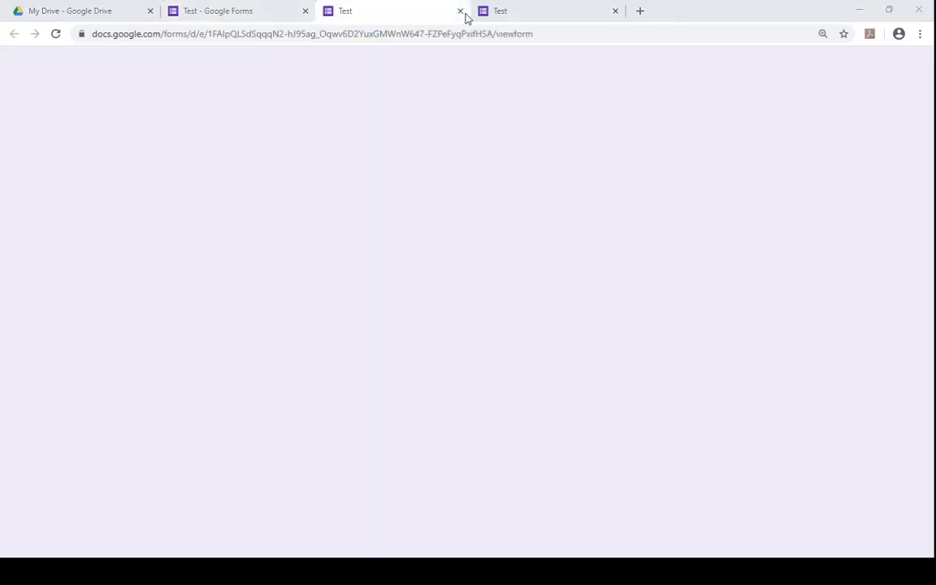
{"action": "left_click", "coordinate": [460, 10]}
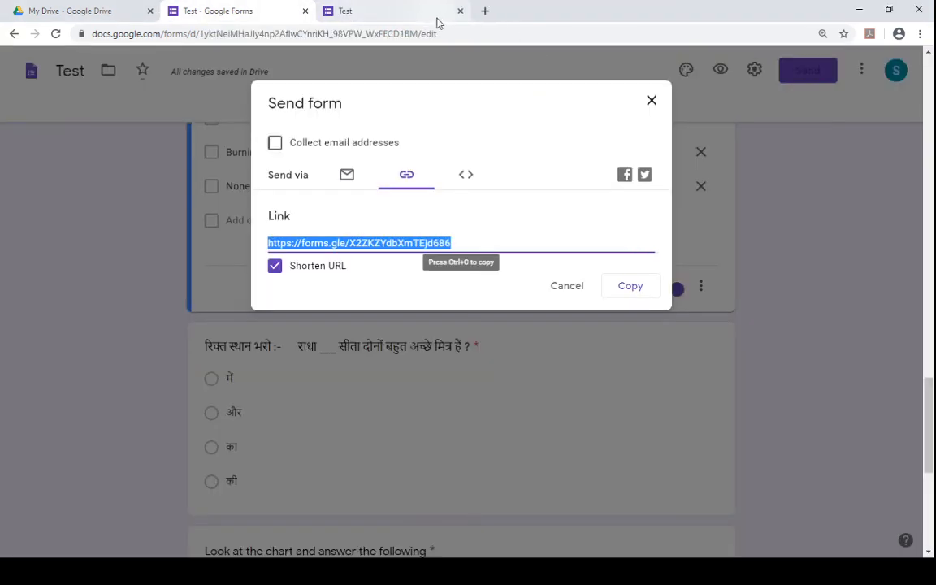
{"action": "left_click", "coordinate": [460, 11]}
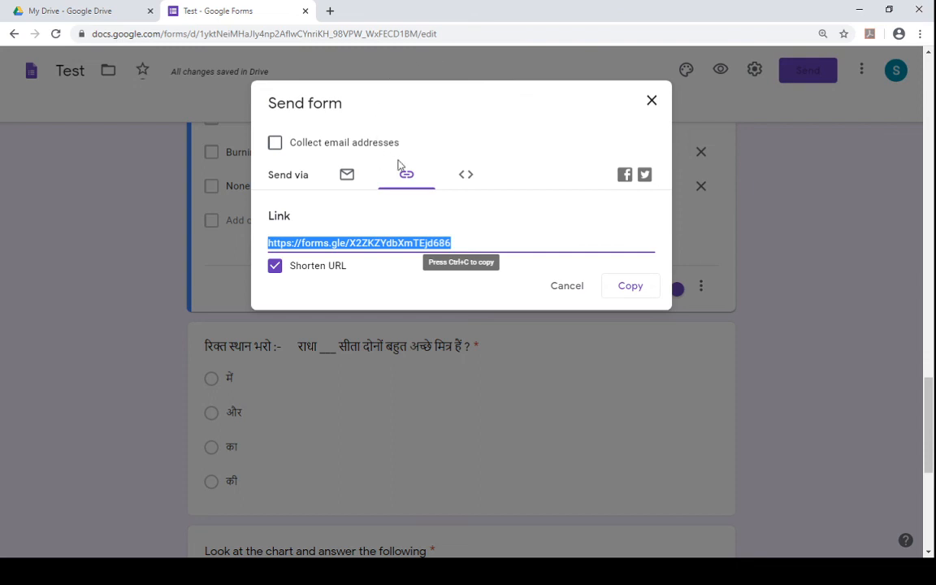
{"action": "left_click", "coordinate": [627, 286]}
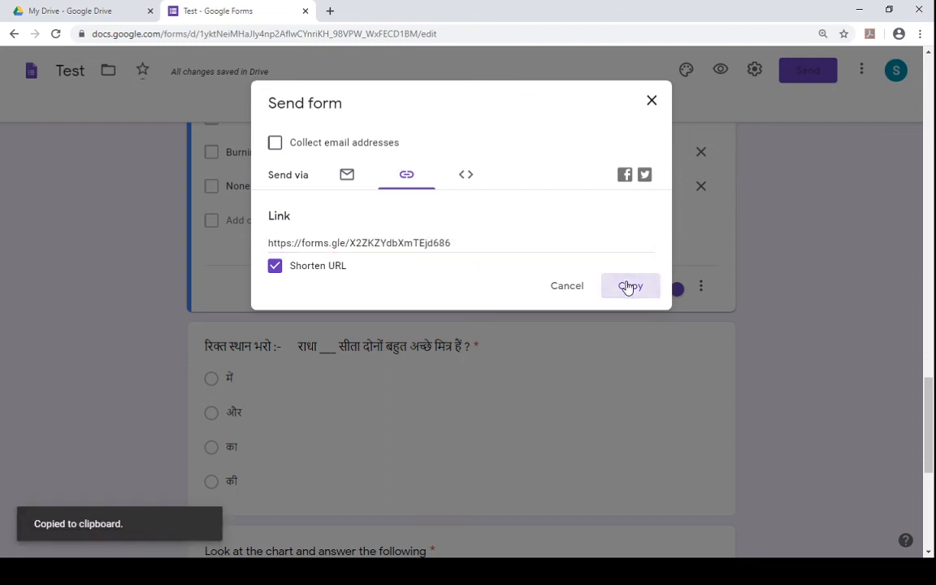
- Open the copied short link in a new tab and scroll to the end of the form
{"action": "left_click", "coordinate": [330, 10]}
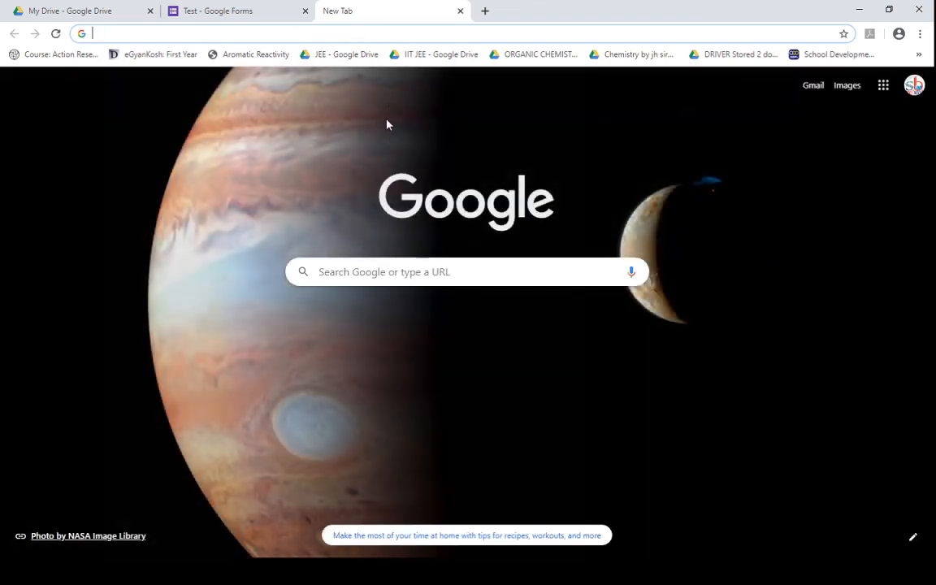
{"action": "key", "text": "ctrl+v"}
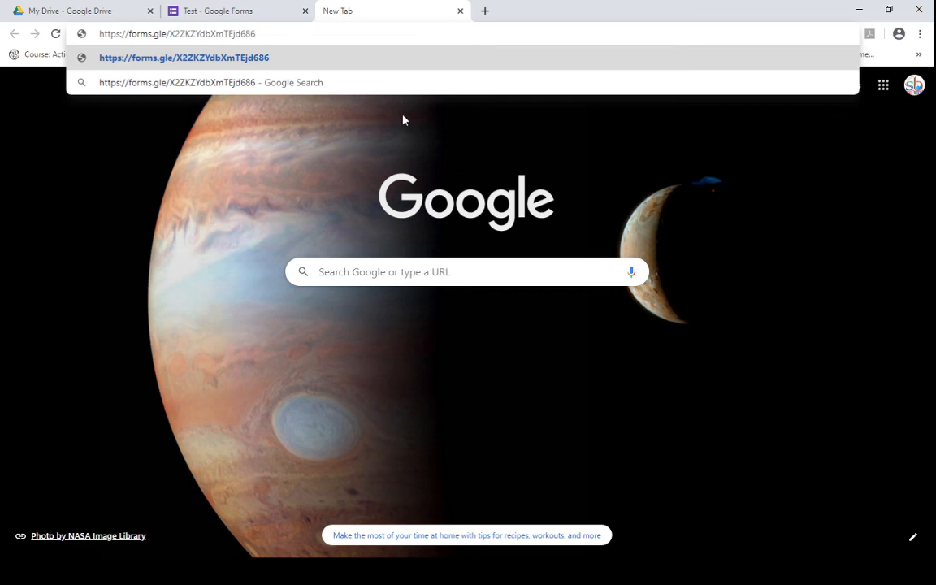
{"action": "key", "text": "Return"}
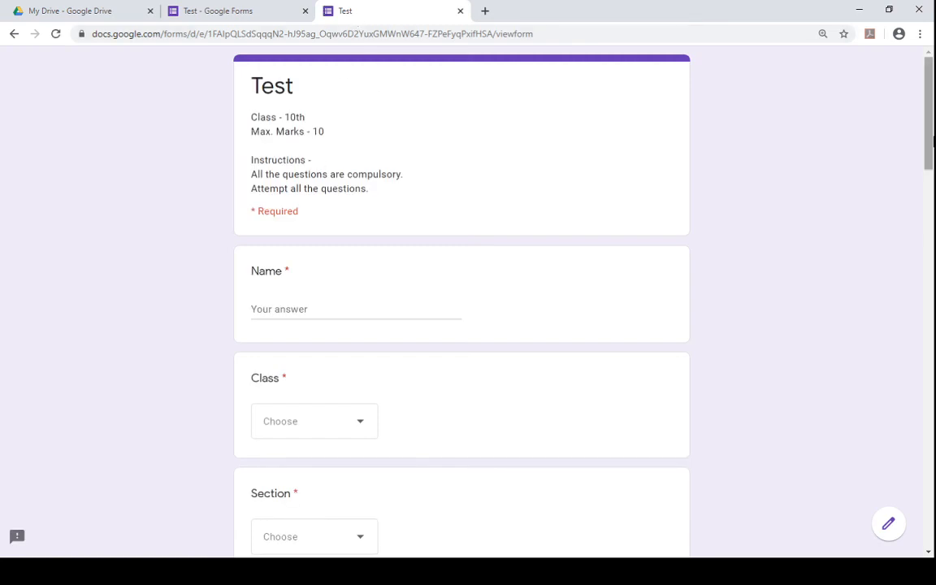
{"action": "left_click_drag", "start_coordinate": [932, 143], "coordinate": [934, 533]}
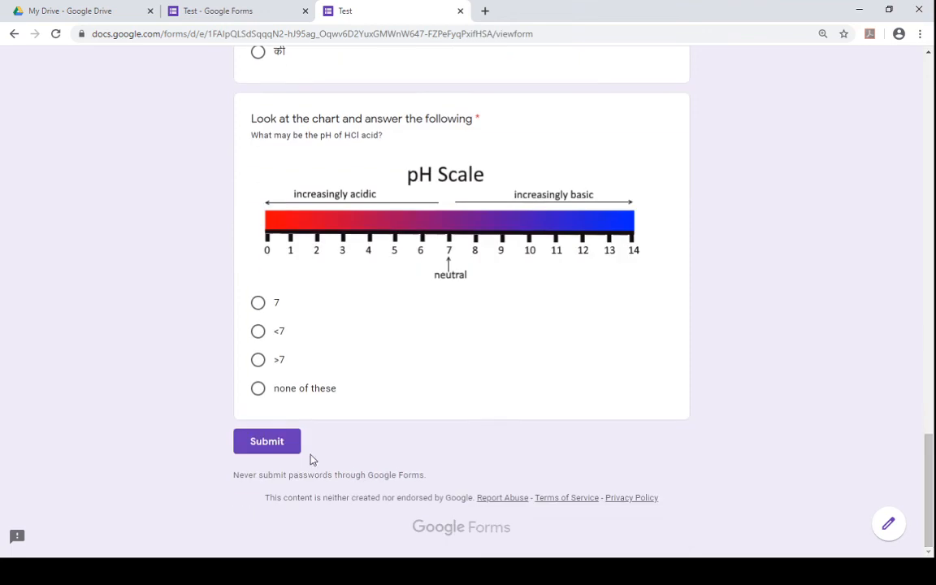
- Submit the blank form to test that the required questions are enforced
{"action": "left_click", "coordinate": [262, 445]}
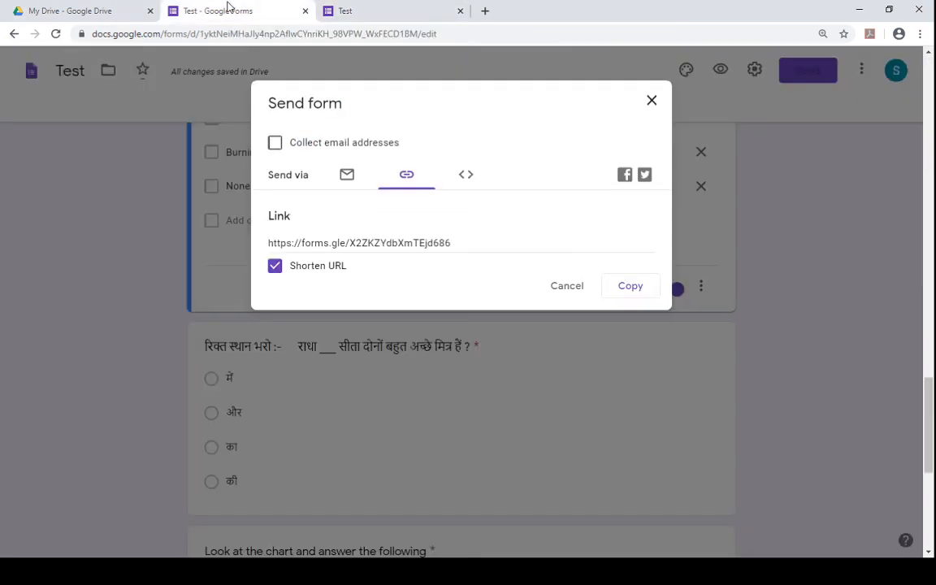
{"action": "left_click", "coordinate": [223, 11]}
- Copy the shortened form link and open it in a new browser tab
{"action": "left_click", "coordinate": [372, 243]}
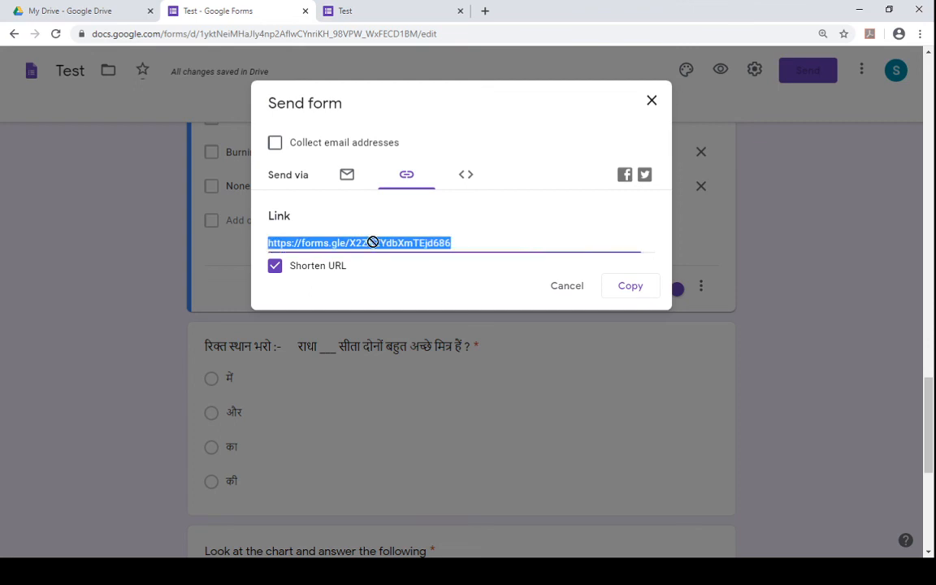
{"action": "left_click", "coordinate": [648, 289]}
{"action": "left_click", "coordinate": [485, 10]}
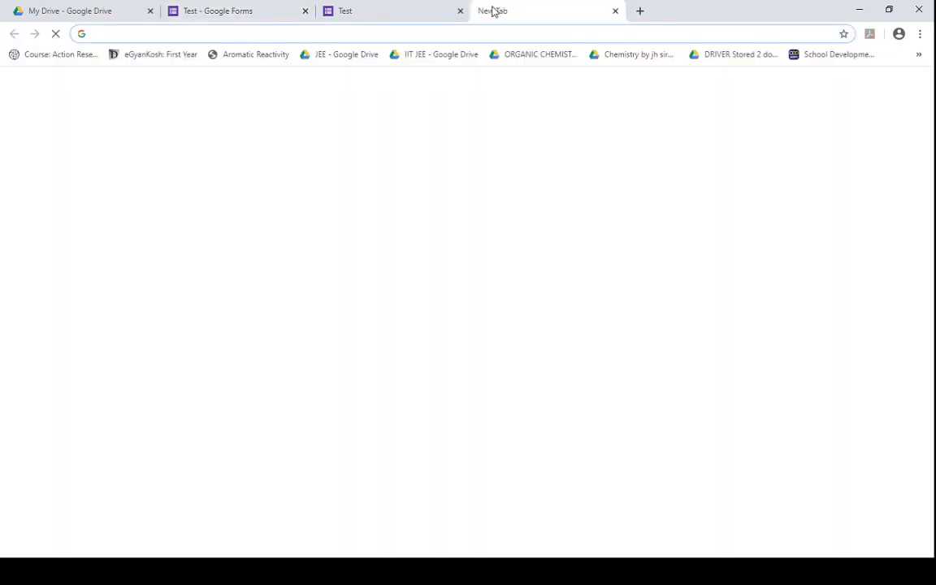
{"action": "key", "text": "ctrl+v"}
{"action": "key", "text": "Return"}
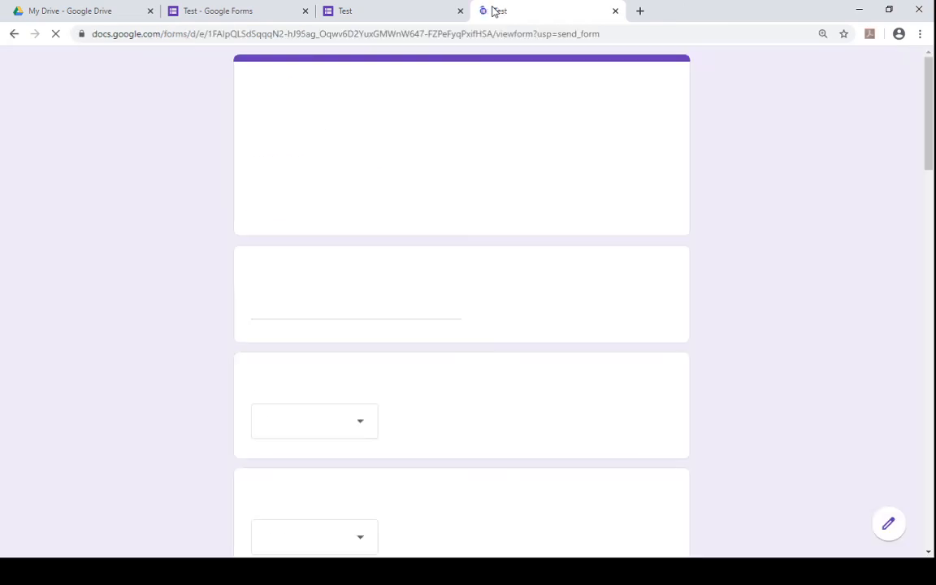
- Close the Send form dialog and all the form tabs, returning to Google Drive
{"action": "left_click", "coordinate": [286, 6]}
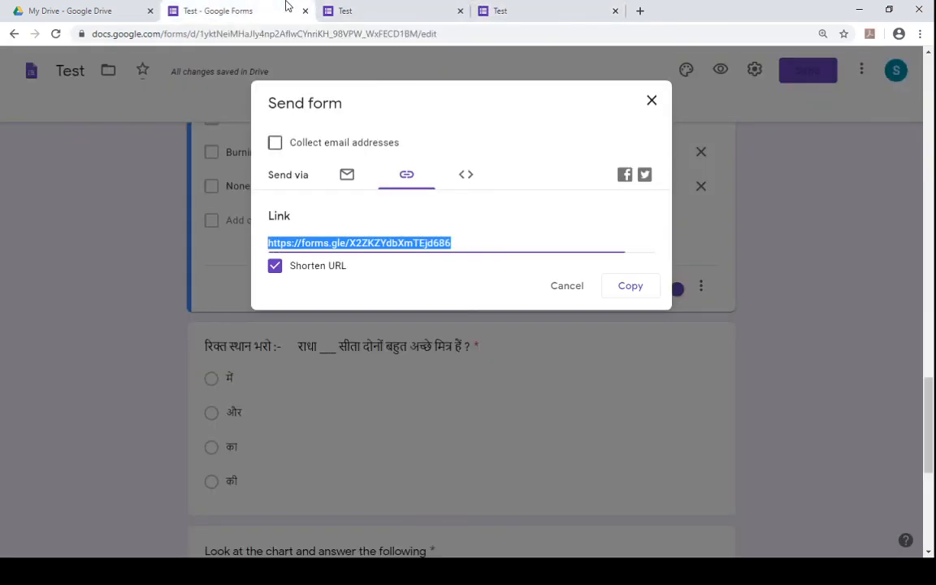
{"action": "left_click", "coordinate": [657, 108]}
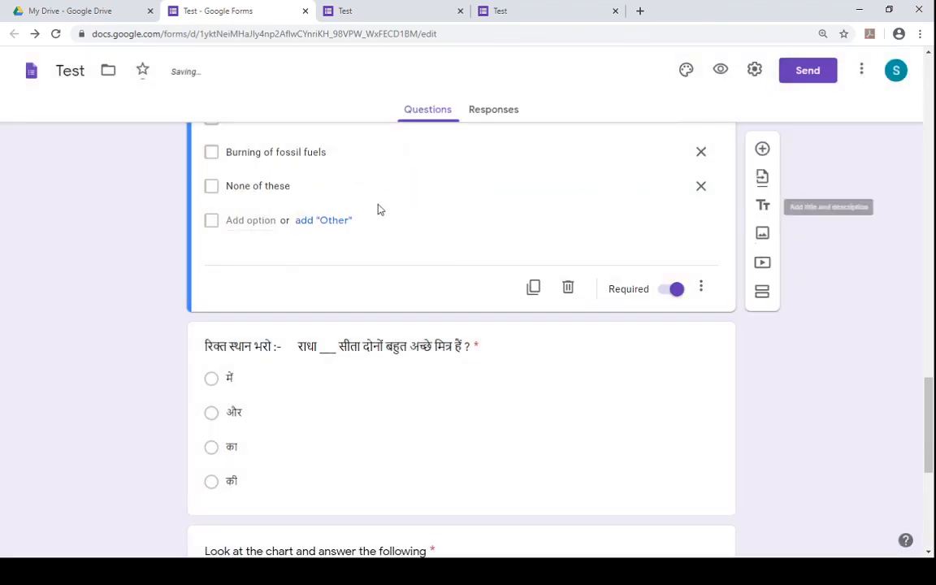
{"action": "left_click", "coordinate": [863, 74]}
{"action": "left_click", "coordinate": [728, 109]}
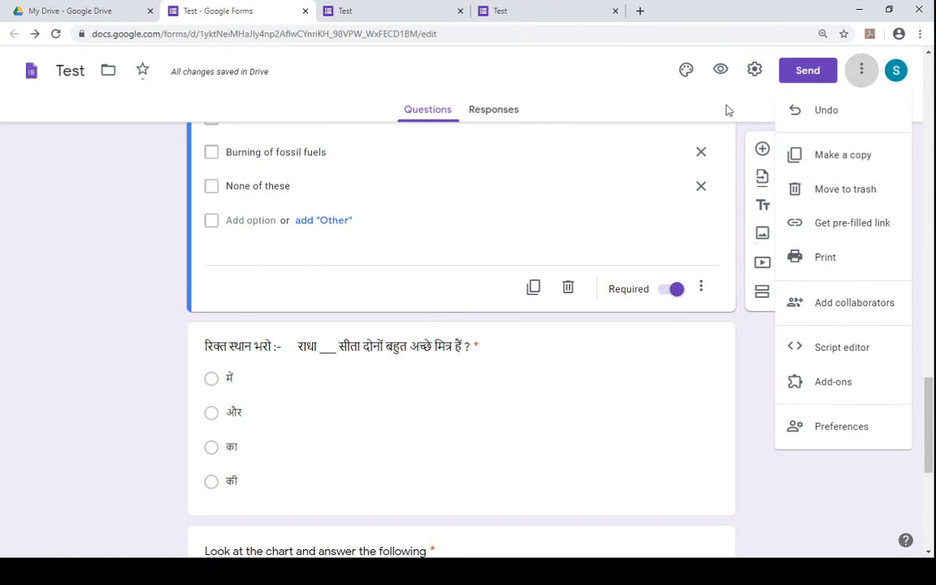
{"action": "left_click", "coordinate": [305, 10]}
{"action": "left_click", "coordinate": [377, 14]}
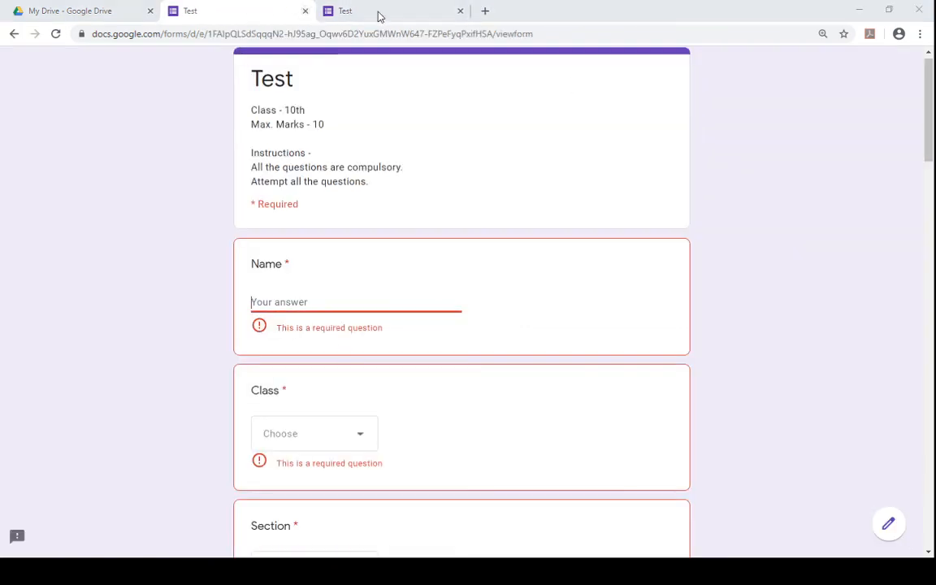
{"action": "left_click", "coordinate": [305, 11]}
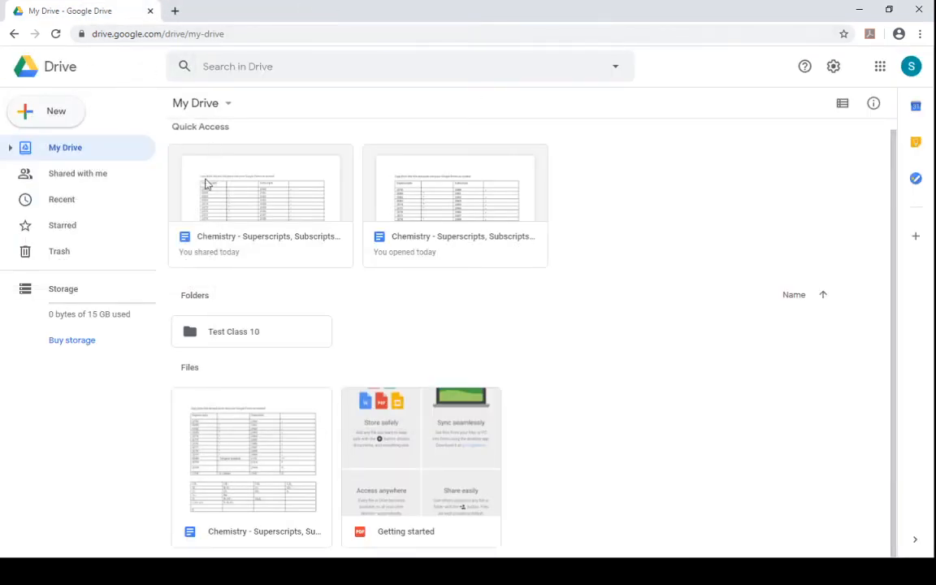
- Open the Test Class 10 folder and preview the Test form, then close the preview
{"action": "left_click", "coordinate": [249, 339]}
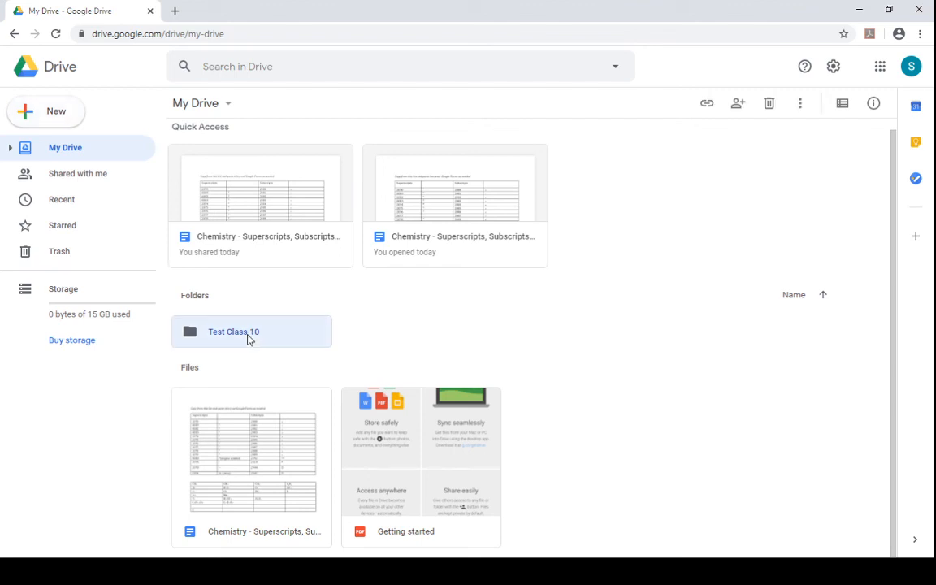
{"action": "double_click", "coordinate": [249, 339]}
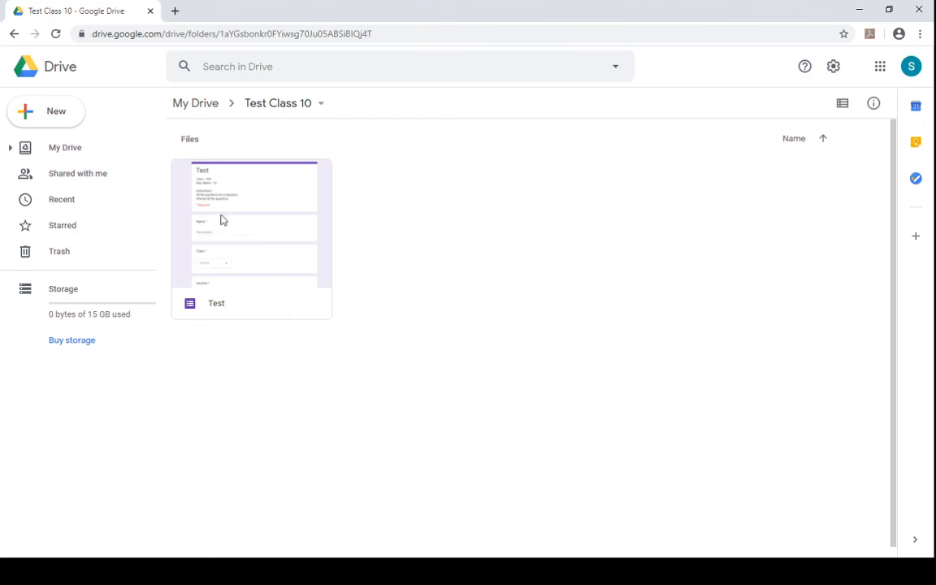
{"action": "left_click", "coordinate": [210, 286]}
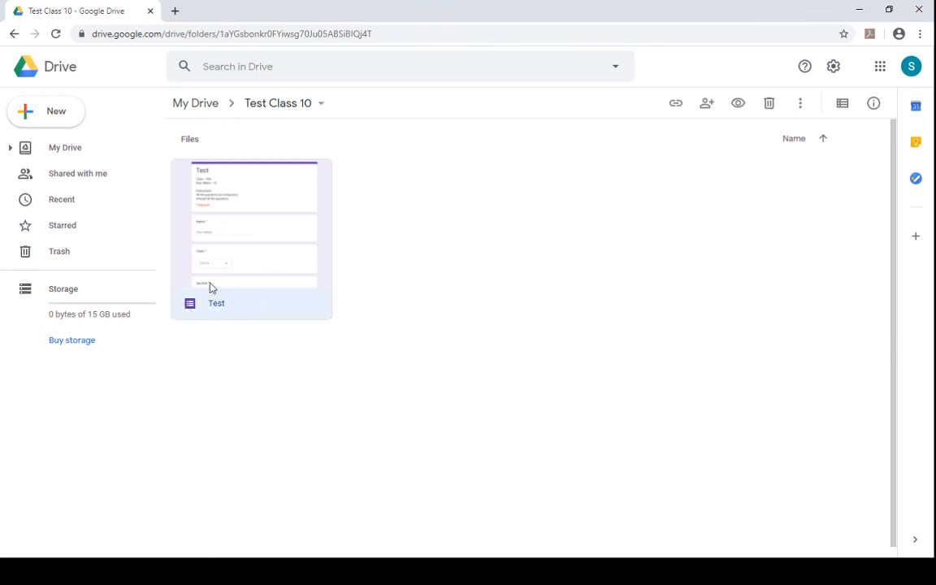
{"action": "right_click", "coordinate": [230, 272]}
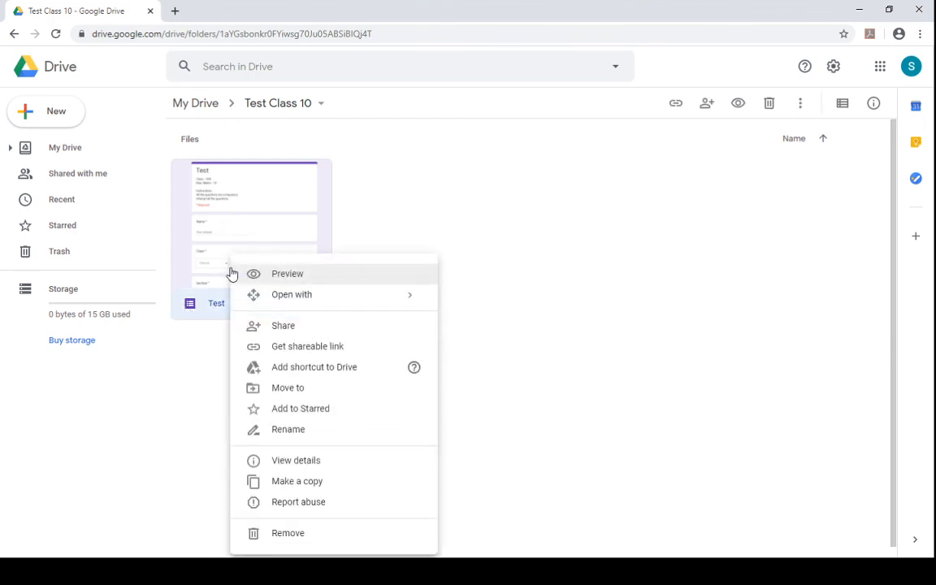
{"action": "left_click", "coordinate": [256, 274]}
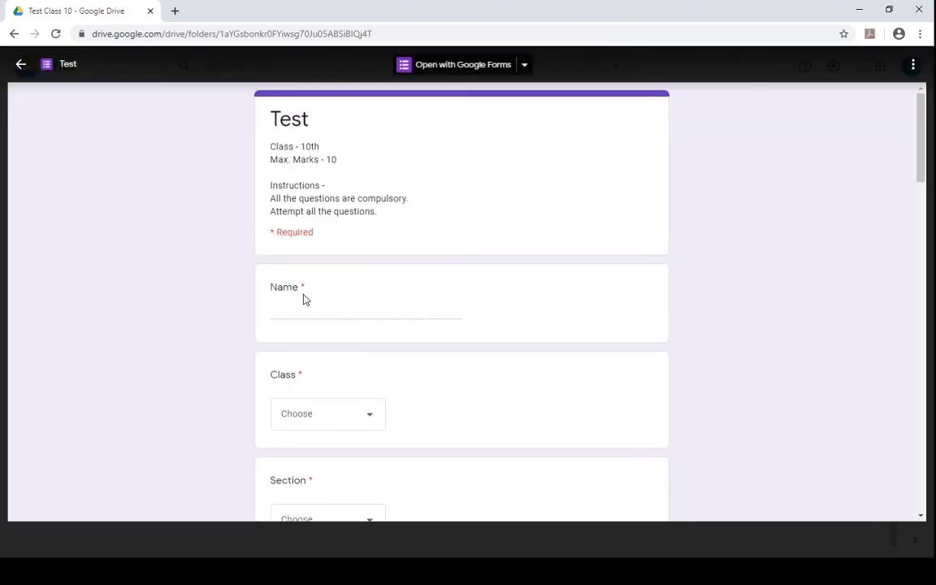
{"action": "key", "text": "Escape"}
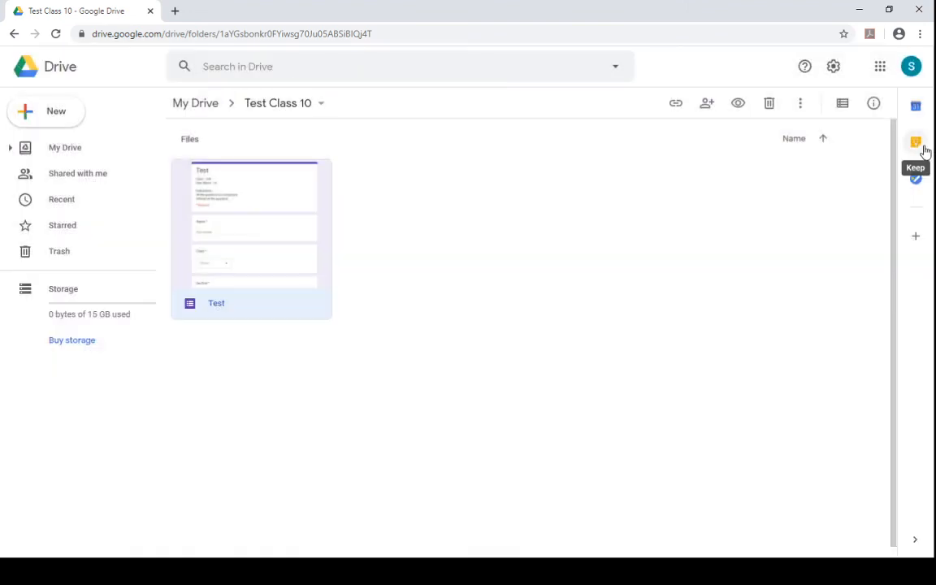
- Open the Test form with Google Forms and view its Responses tab
{"action": "left_click", "coordinate": [390, 336]}
{"action": "right_click", "coordinate": [275, 279]}
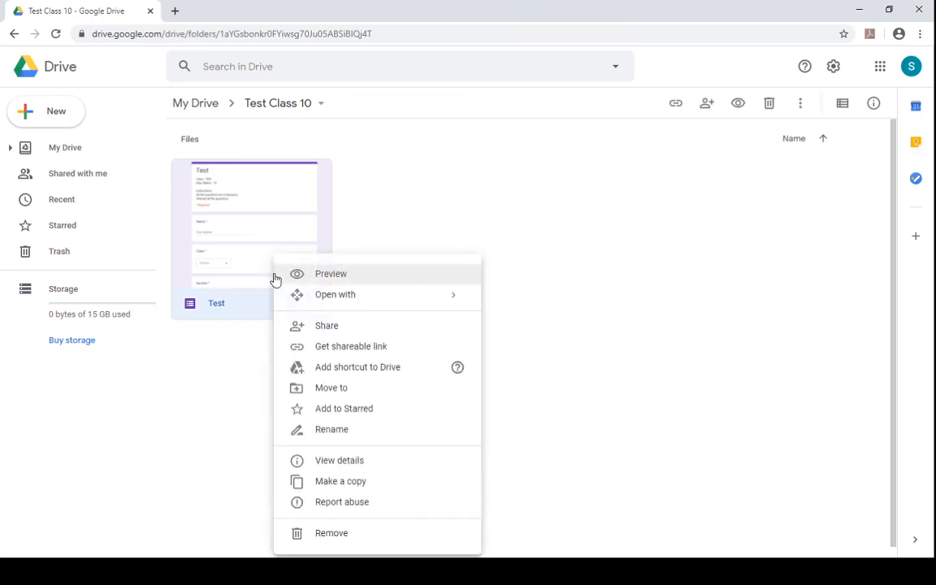
{"action": "mouse_move", "coordinate": [341, 301]}
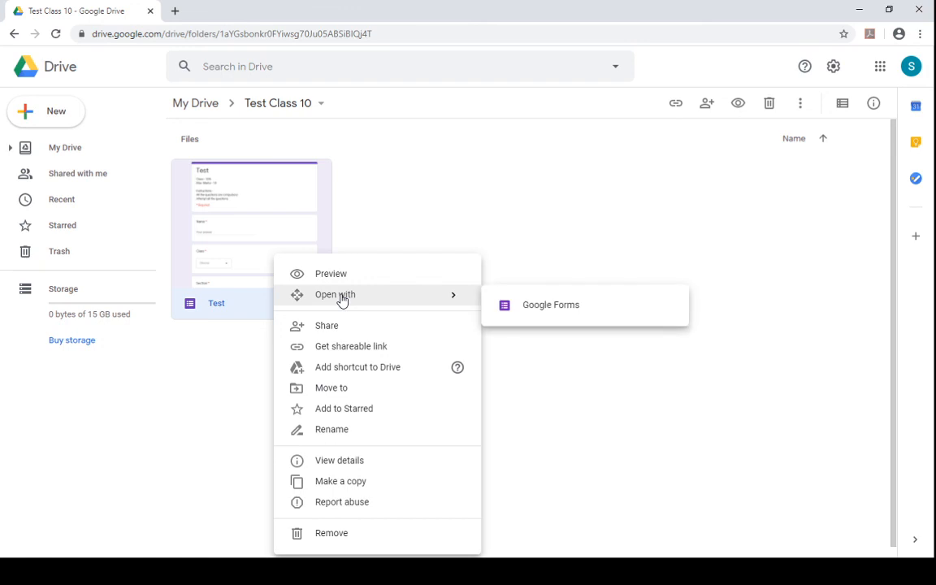
{"action": "left_click", "coordinate": [573, 305]}
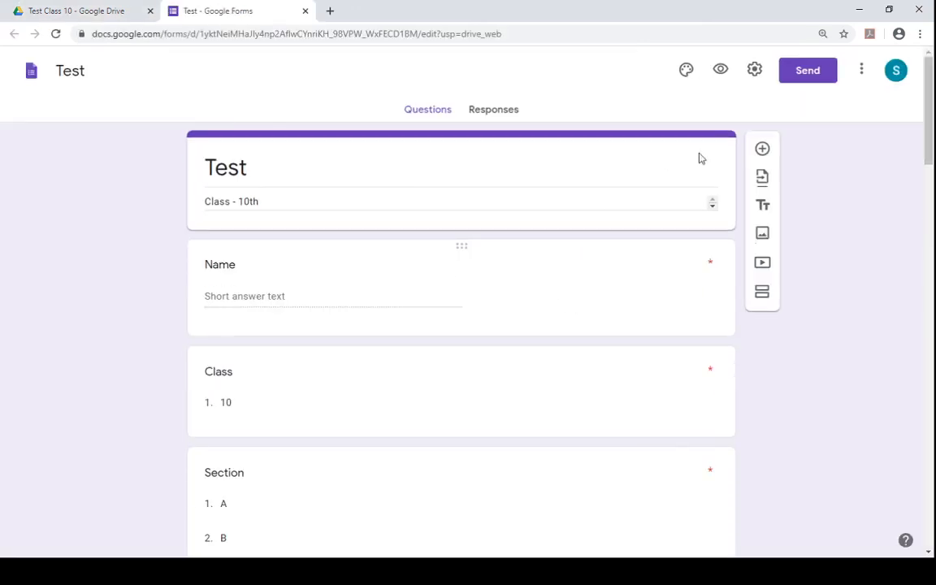
{"action": "left_click_drag", "start_coordinate": [929, 159], "coordinate": [931, 191]}
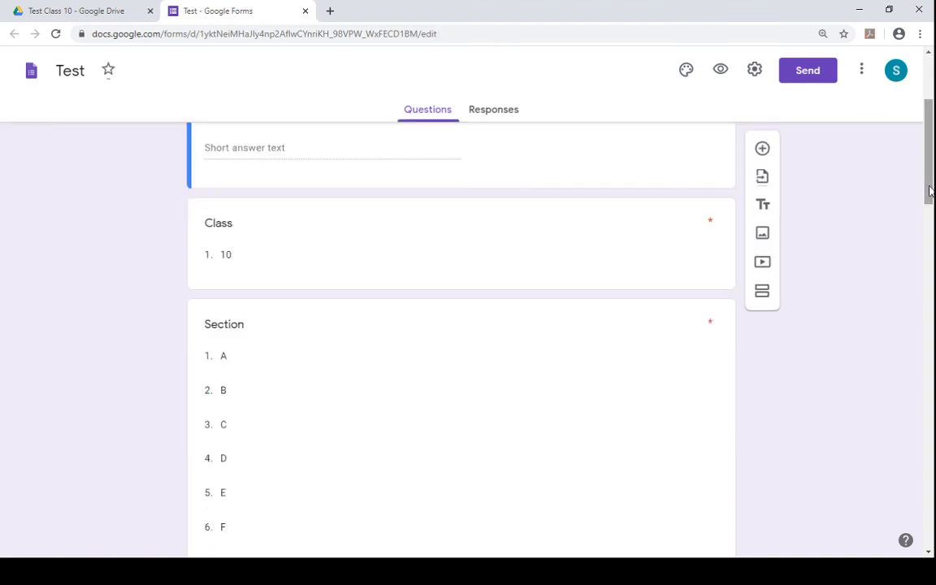
{"action": "left_click", "coordinate": [502, 120]}
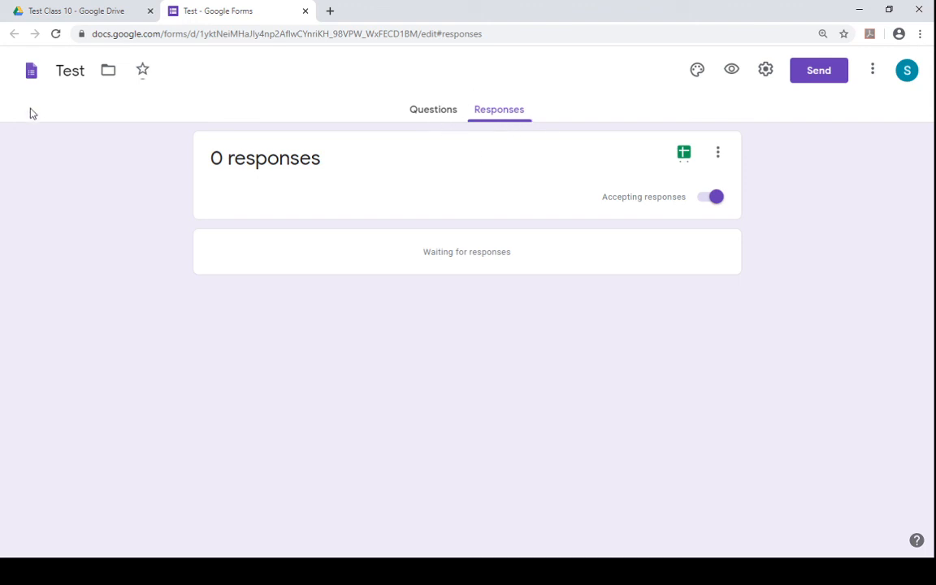
- Create a new Google Docs document in the Test Class 10 folder
{"action": "left_click", "coordinate": [71, 16]}
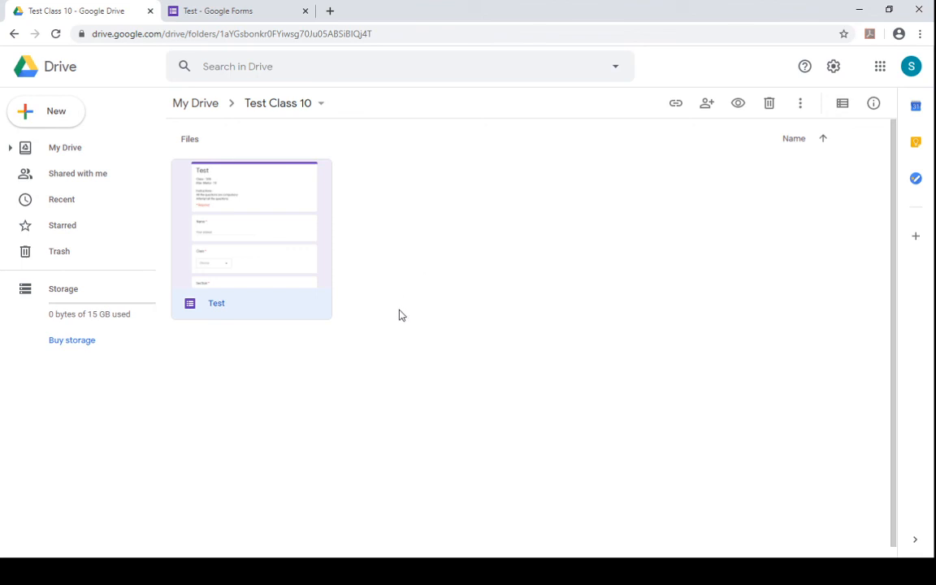
{"action": "left_click", "coordinate": [59, 116]}
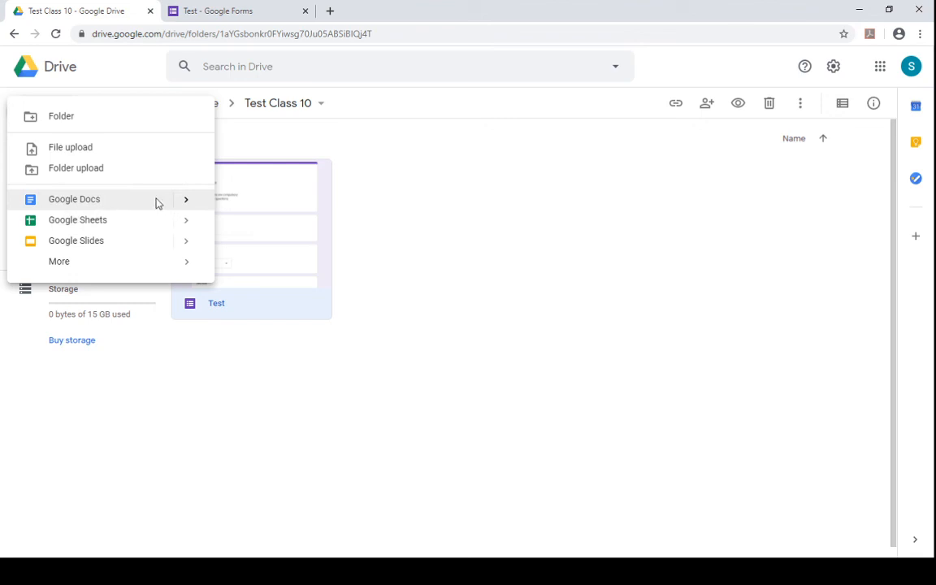
{"action": "left_click", "coordinate": [154, 202]}
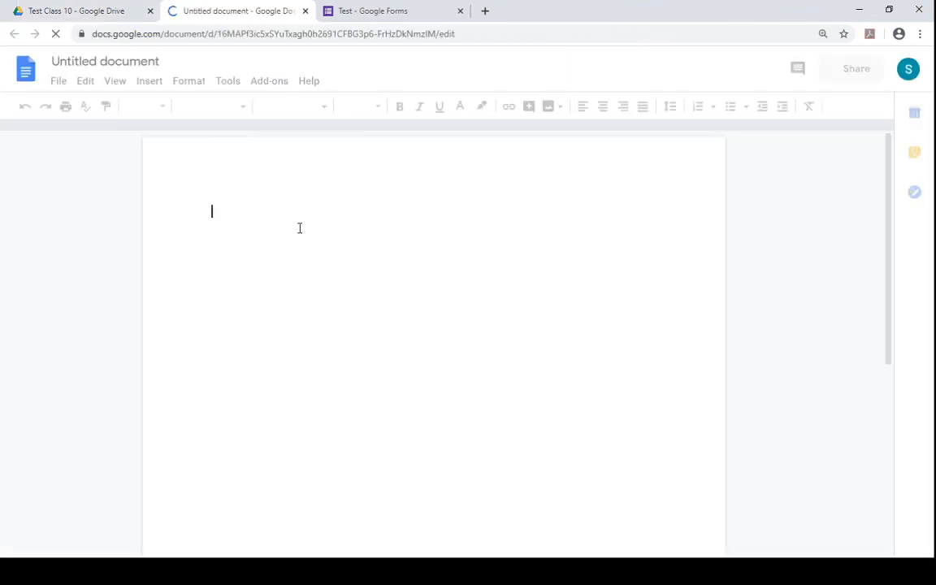
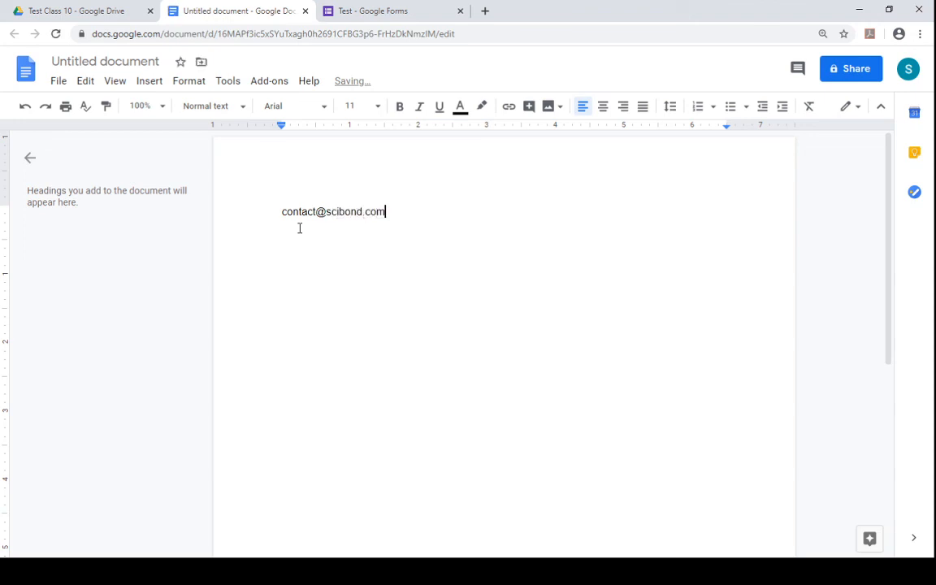
- Enter the contact e-mail address on the document's first line
{"action": "key", "text": "Return"}
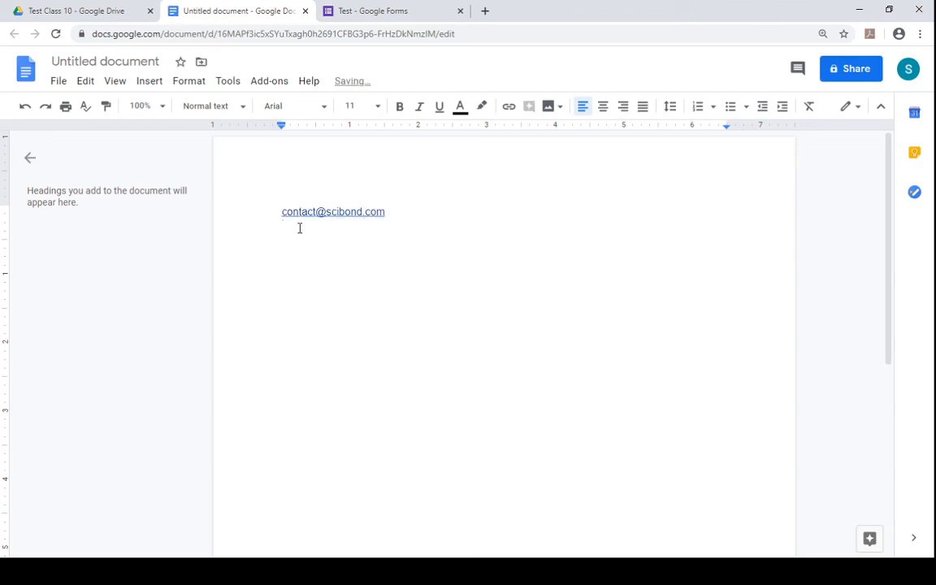
{"action": "type", "text": "scibond"}
{"action": "key", "text": "Return"}
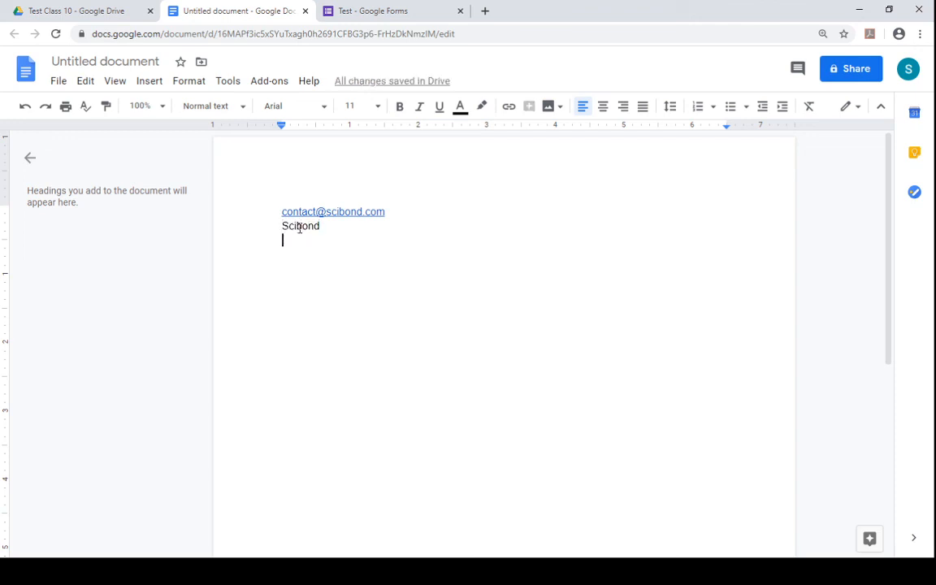
{"action": "type", "text": "w"}
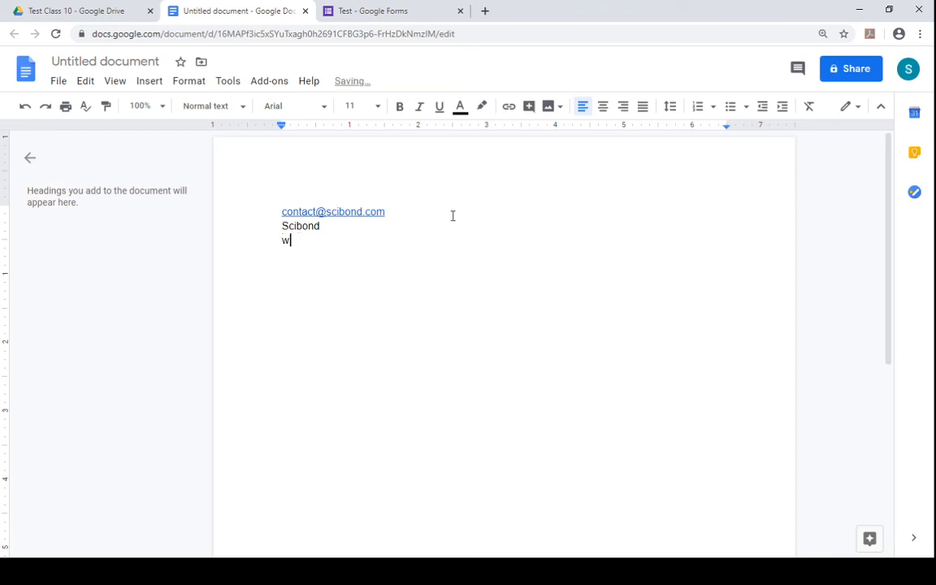
{"action": "type", "text": "ww.scibond.com"}
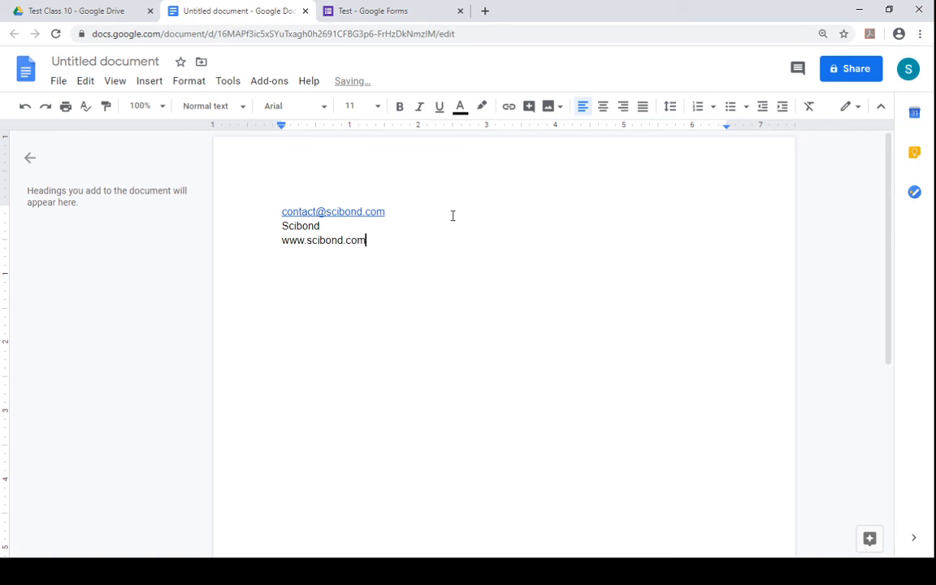